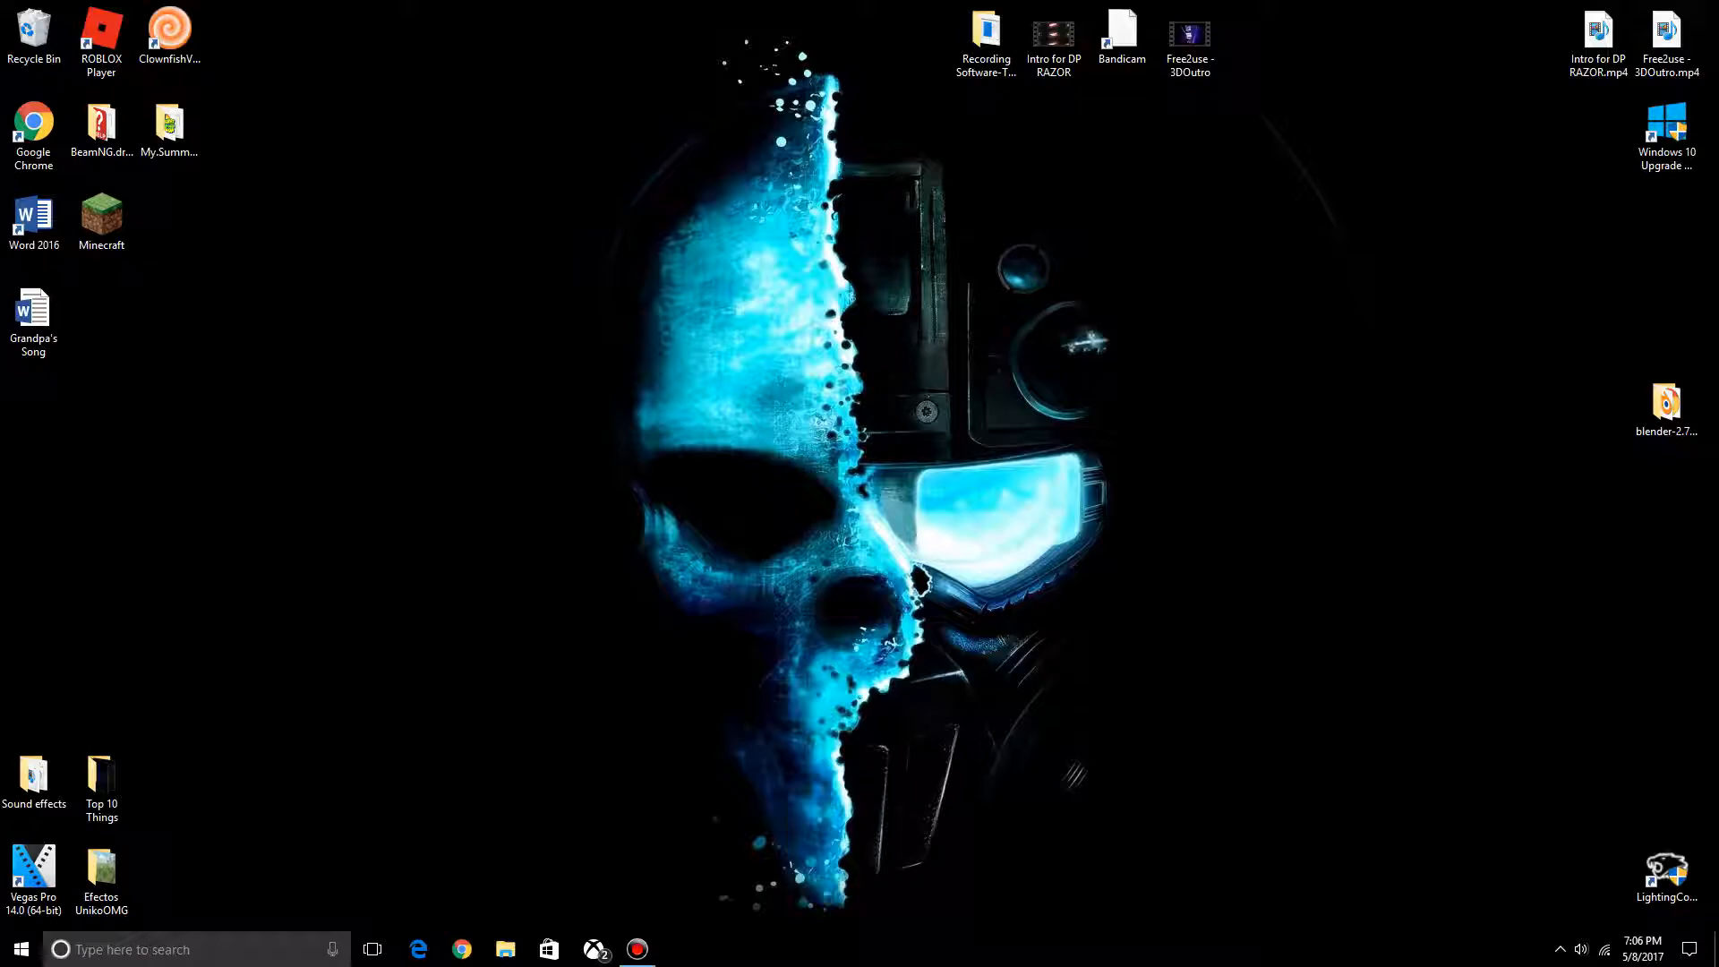
- Launch VEGAS Pro 14.0 and review the project's video, audio and ruler properties, keeping the existing settings
double_click(34, 868)
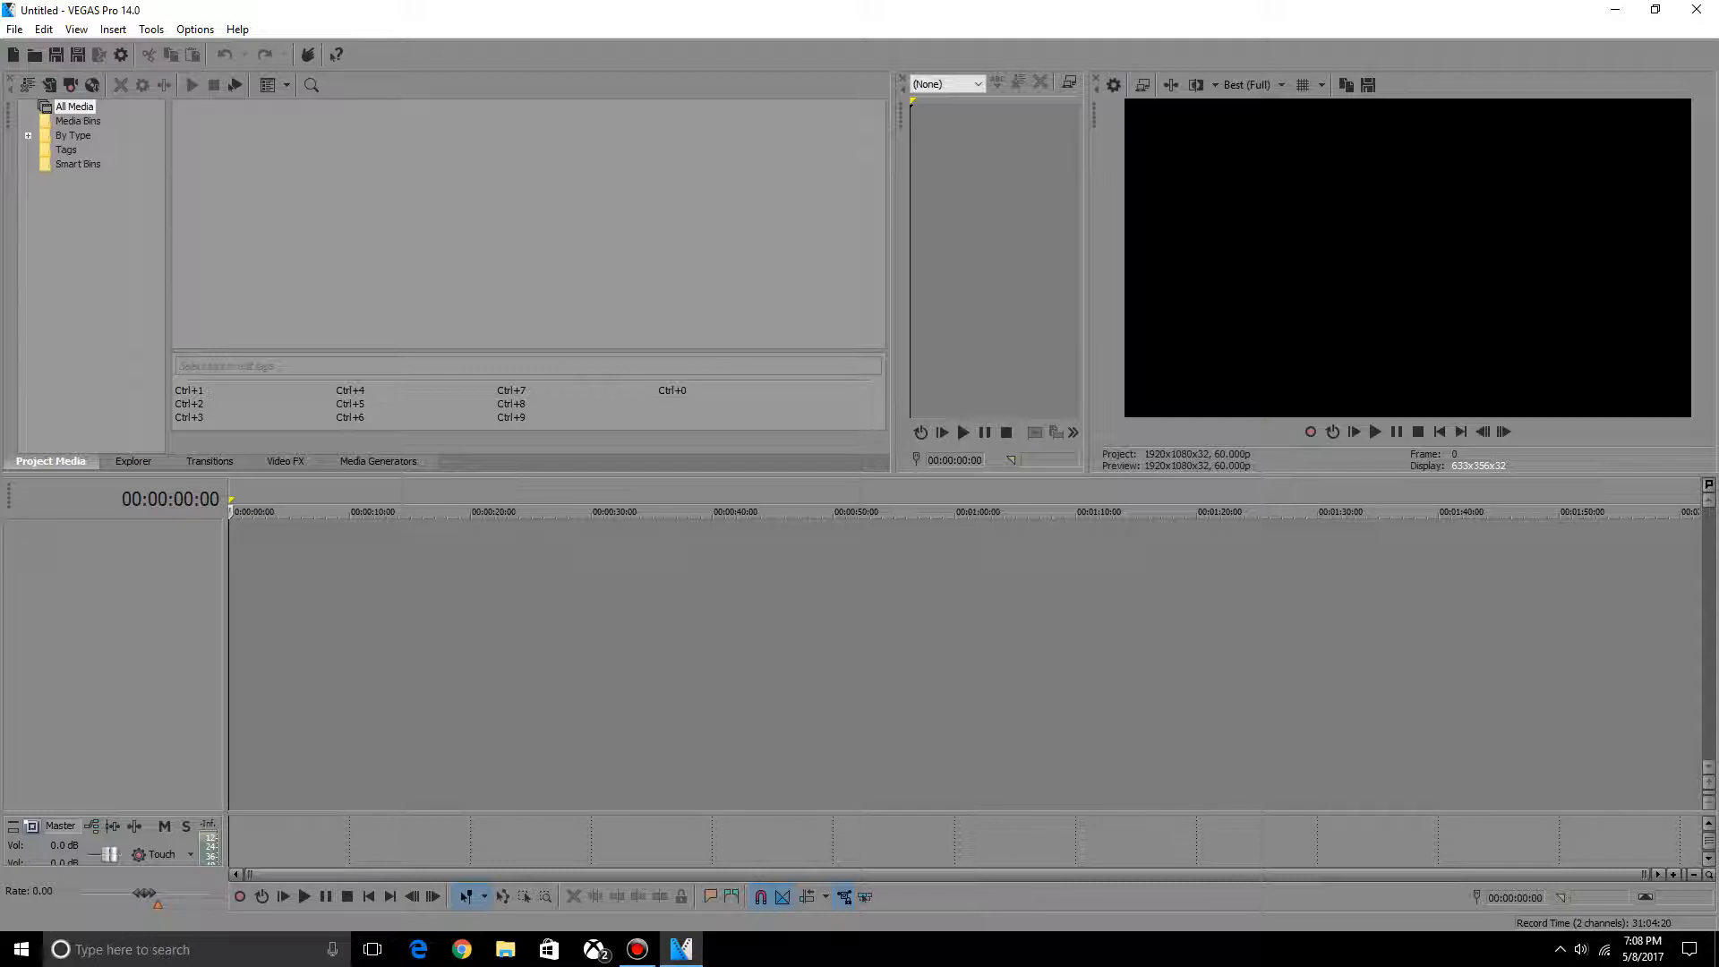
left_click(1113, 85)
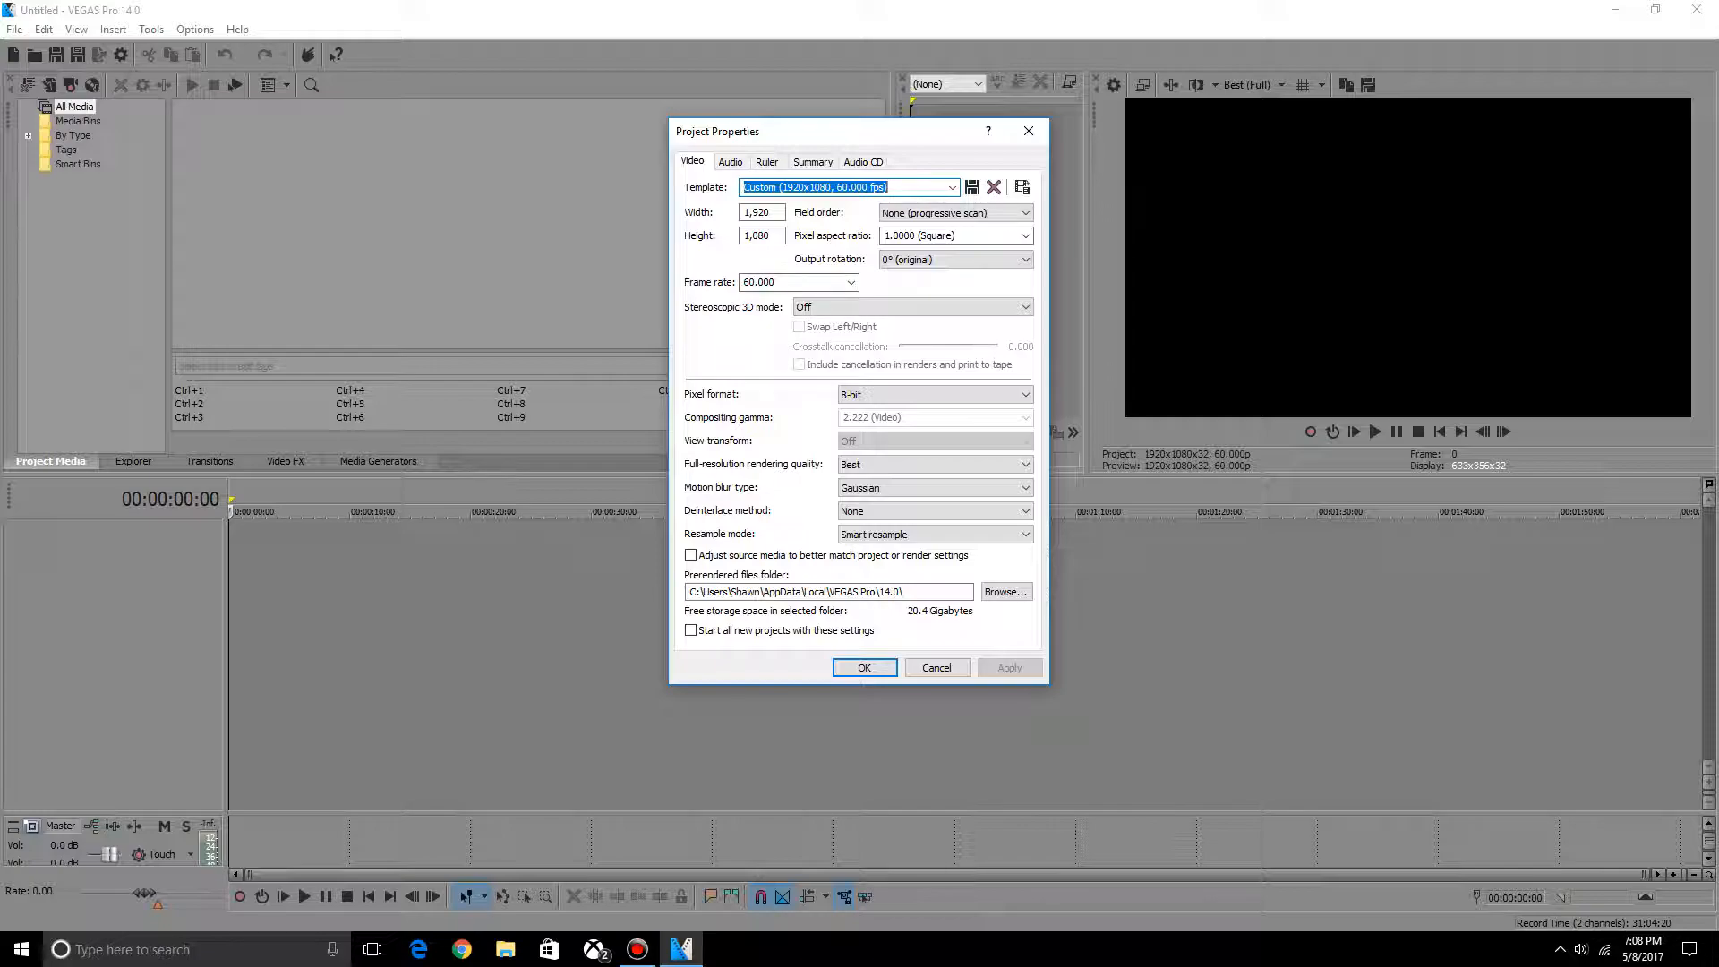
left_click(730, 161)
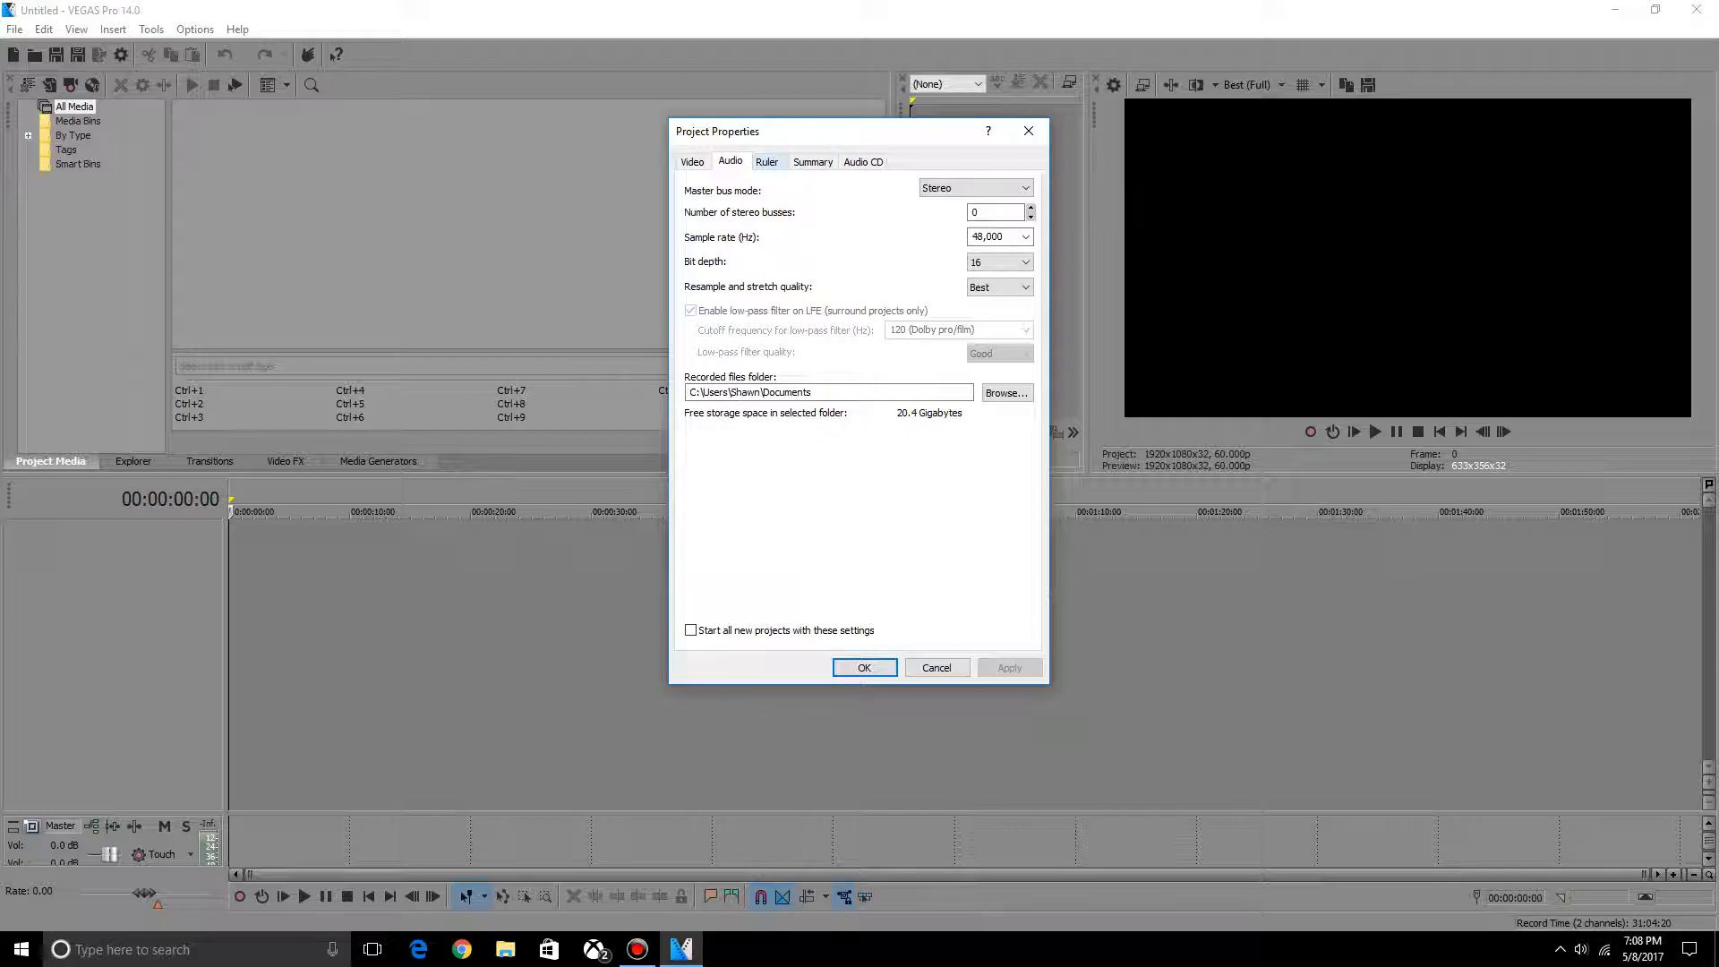
left_click(766, 161)
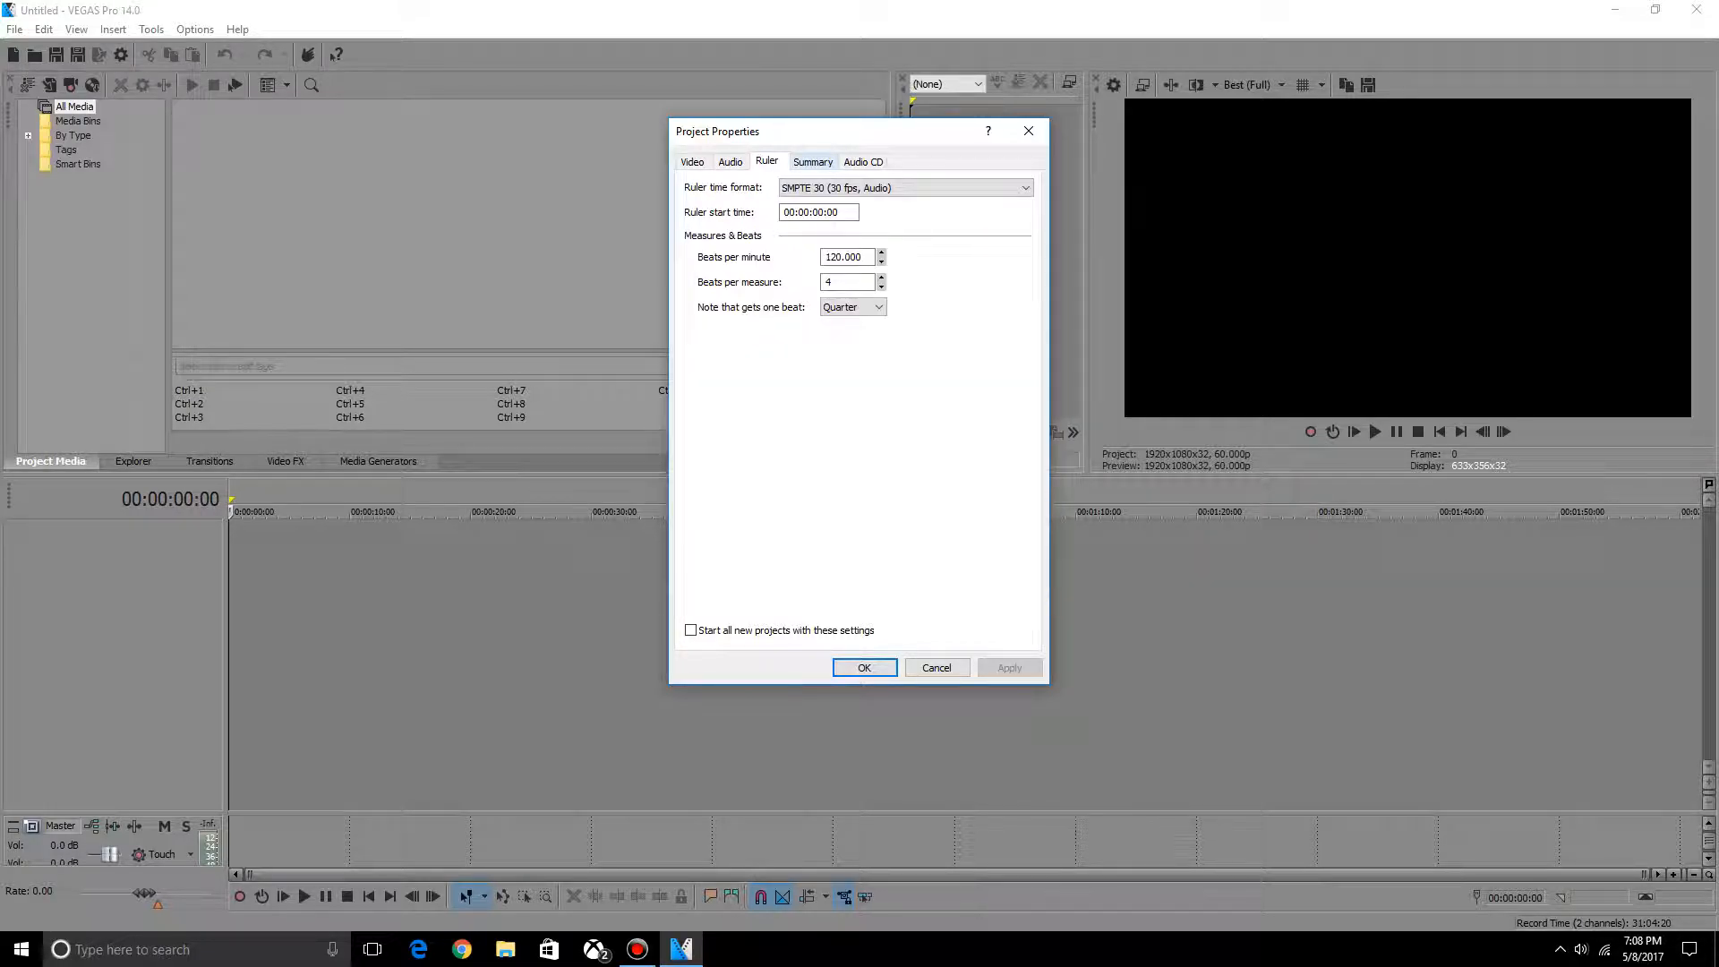
left_click(692, 162)
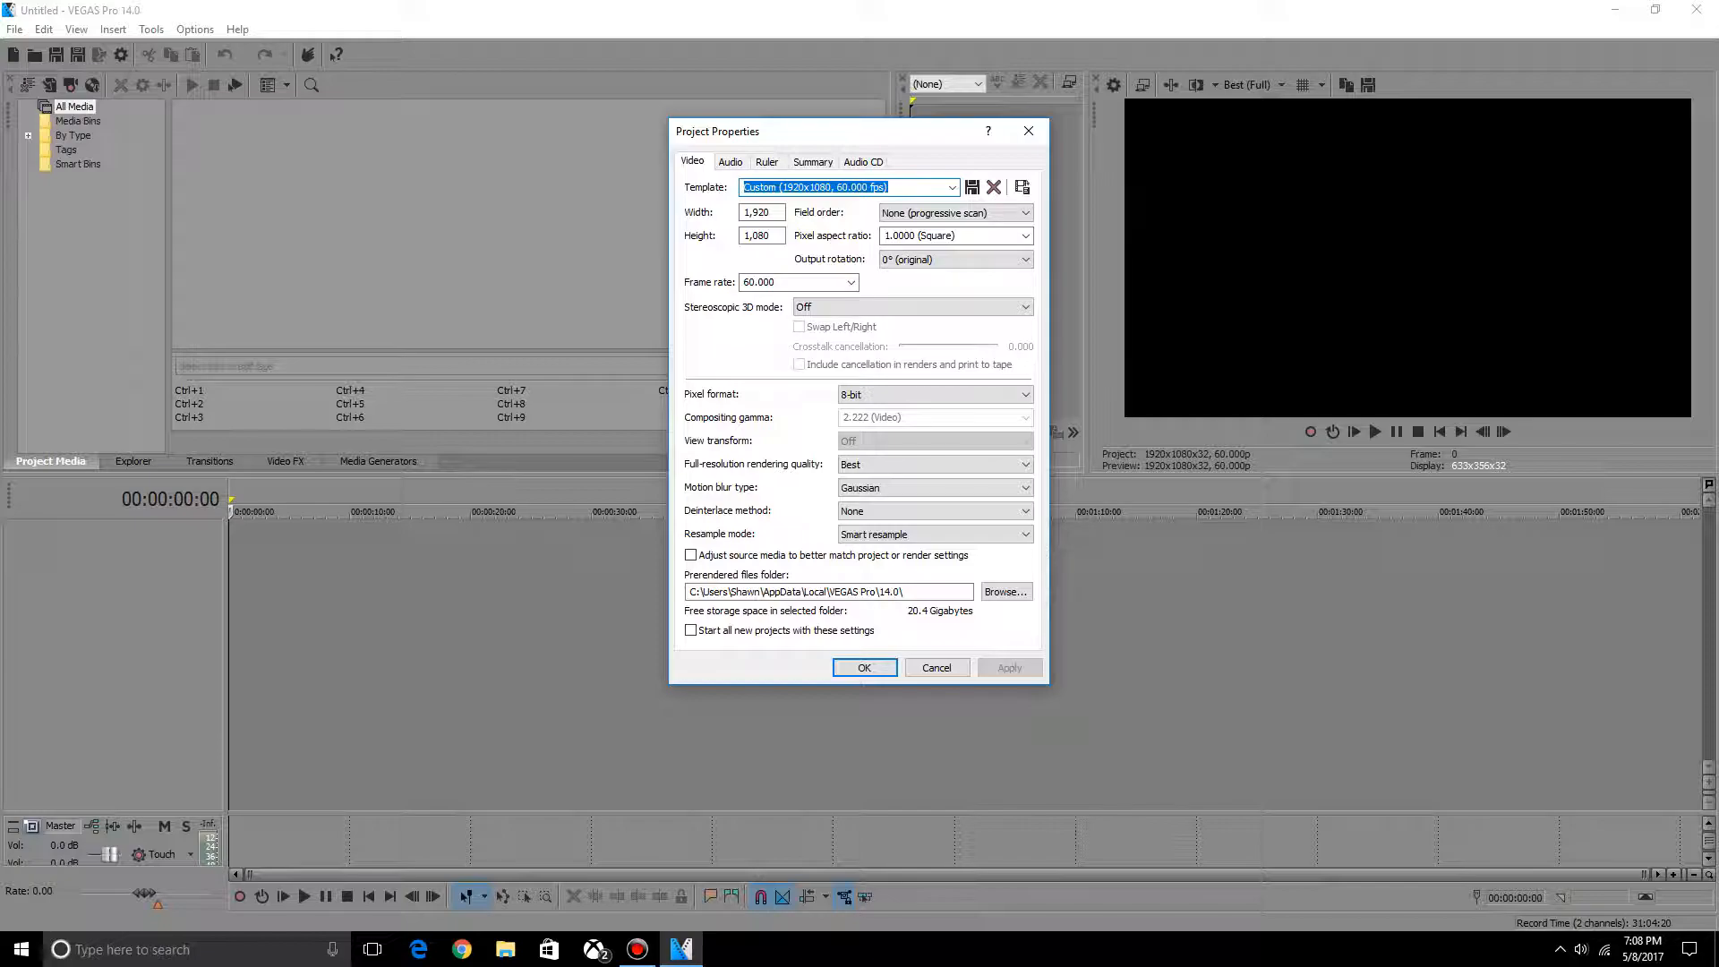
key("Return")
key("alt+f")
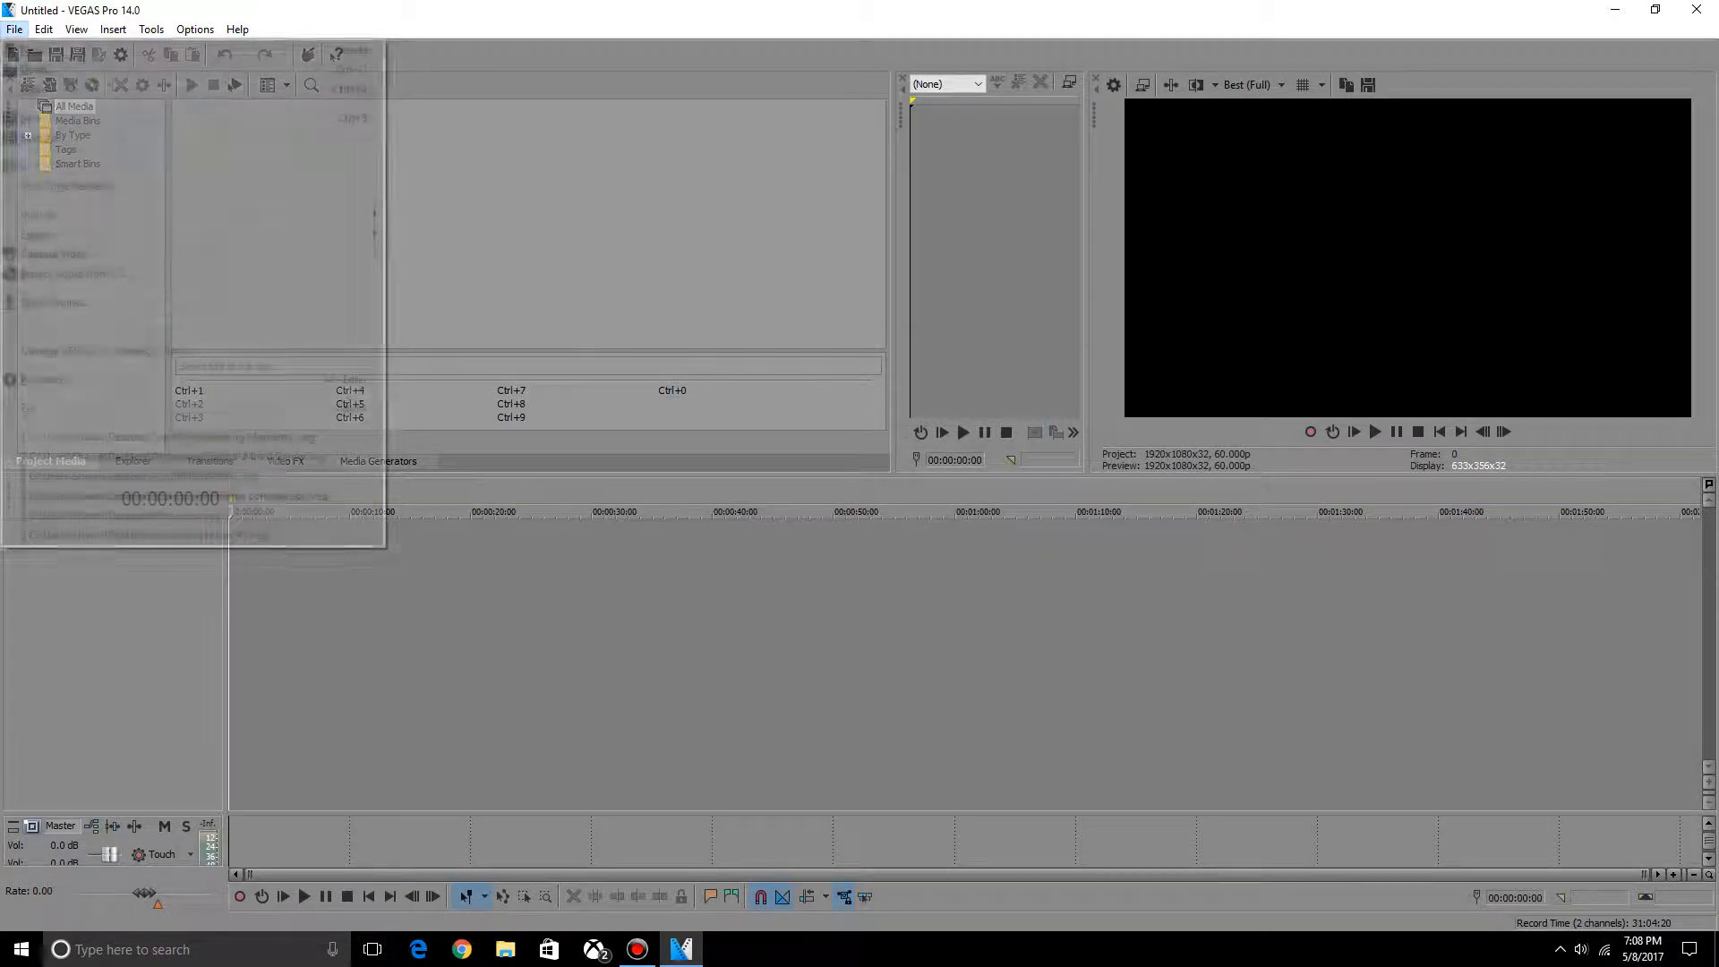
left_click(36, 70)
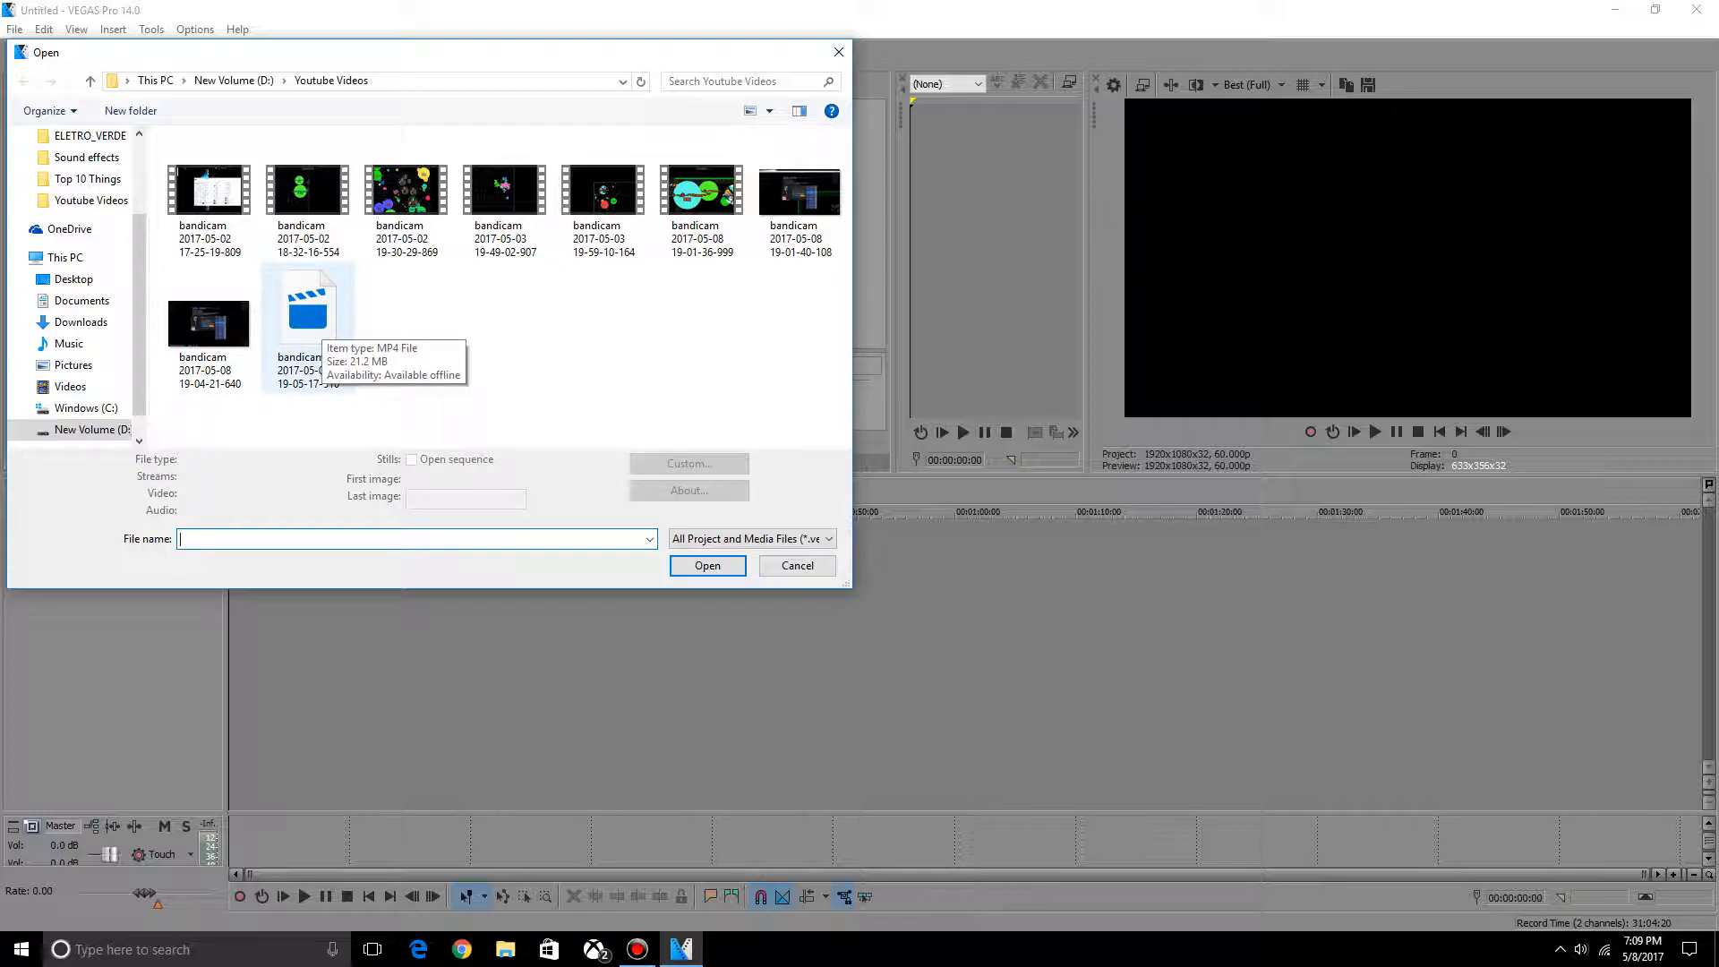
right_click(320, 325)
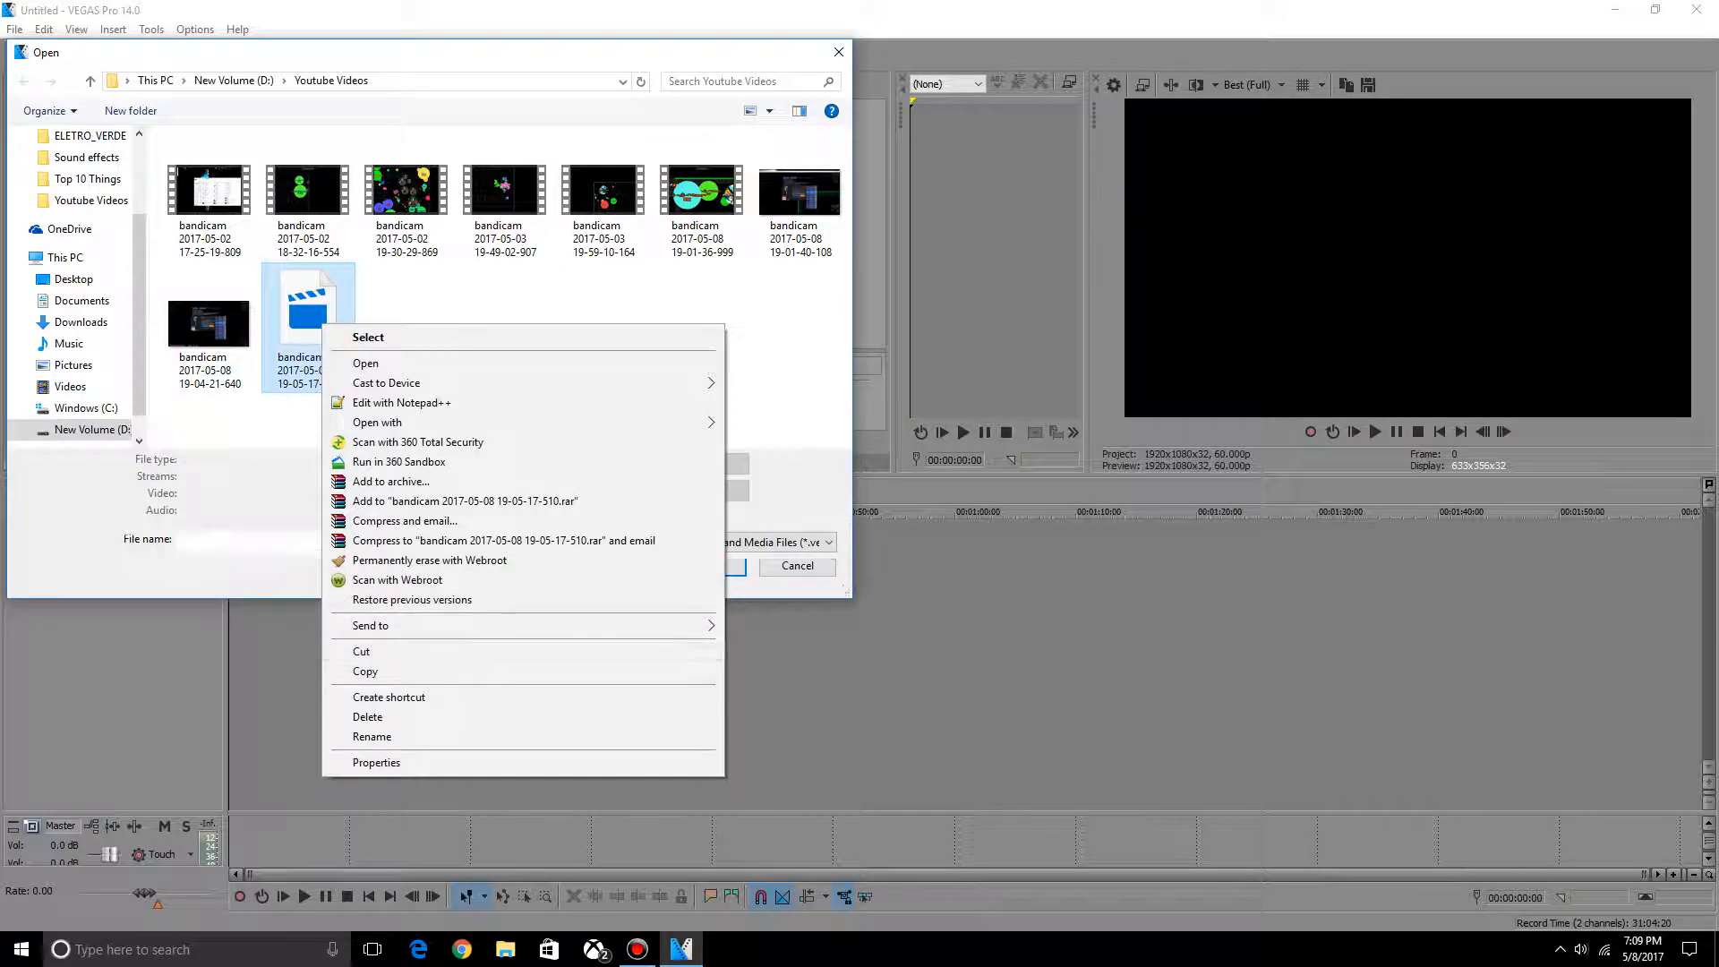
key("Escape")
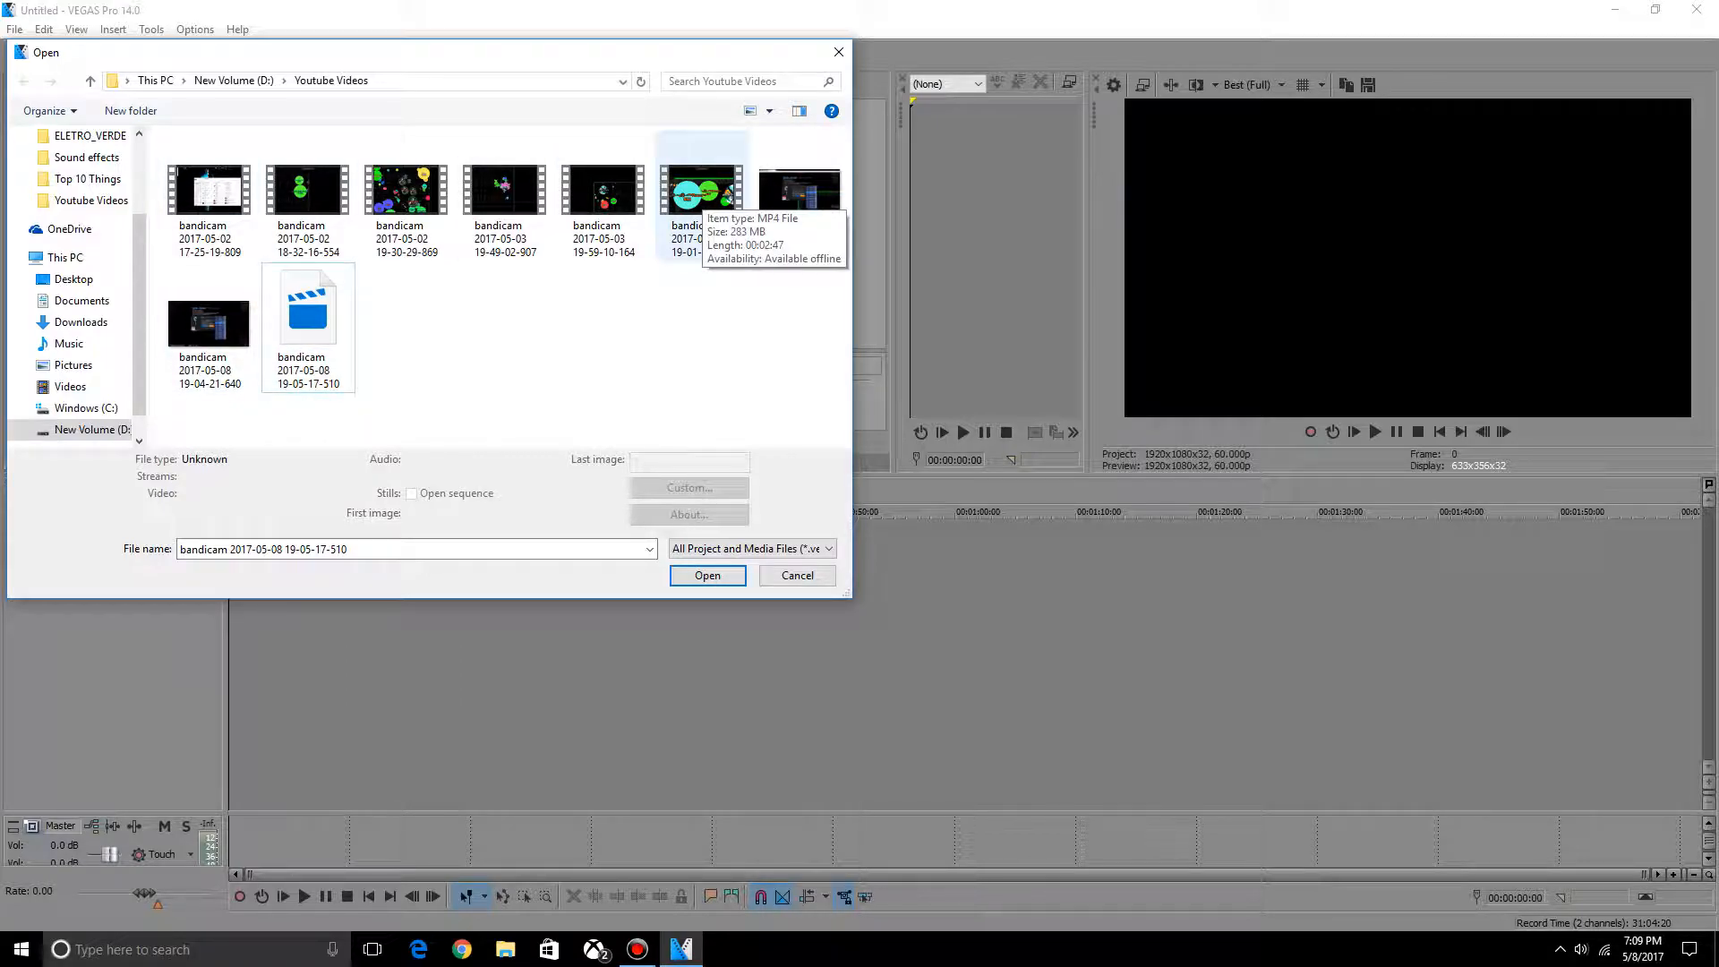
right_click(696, 178)
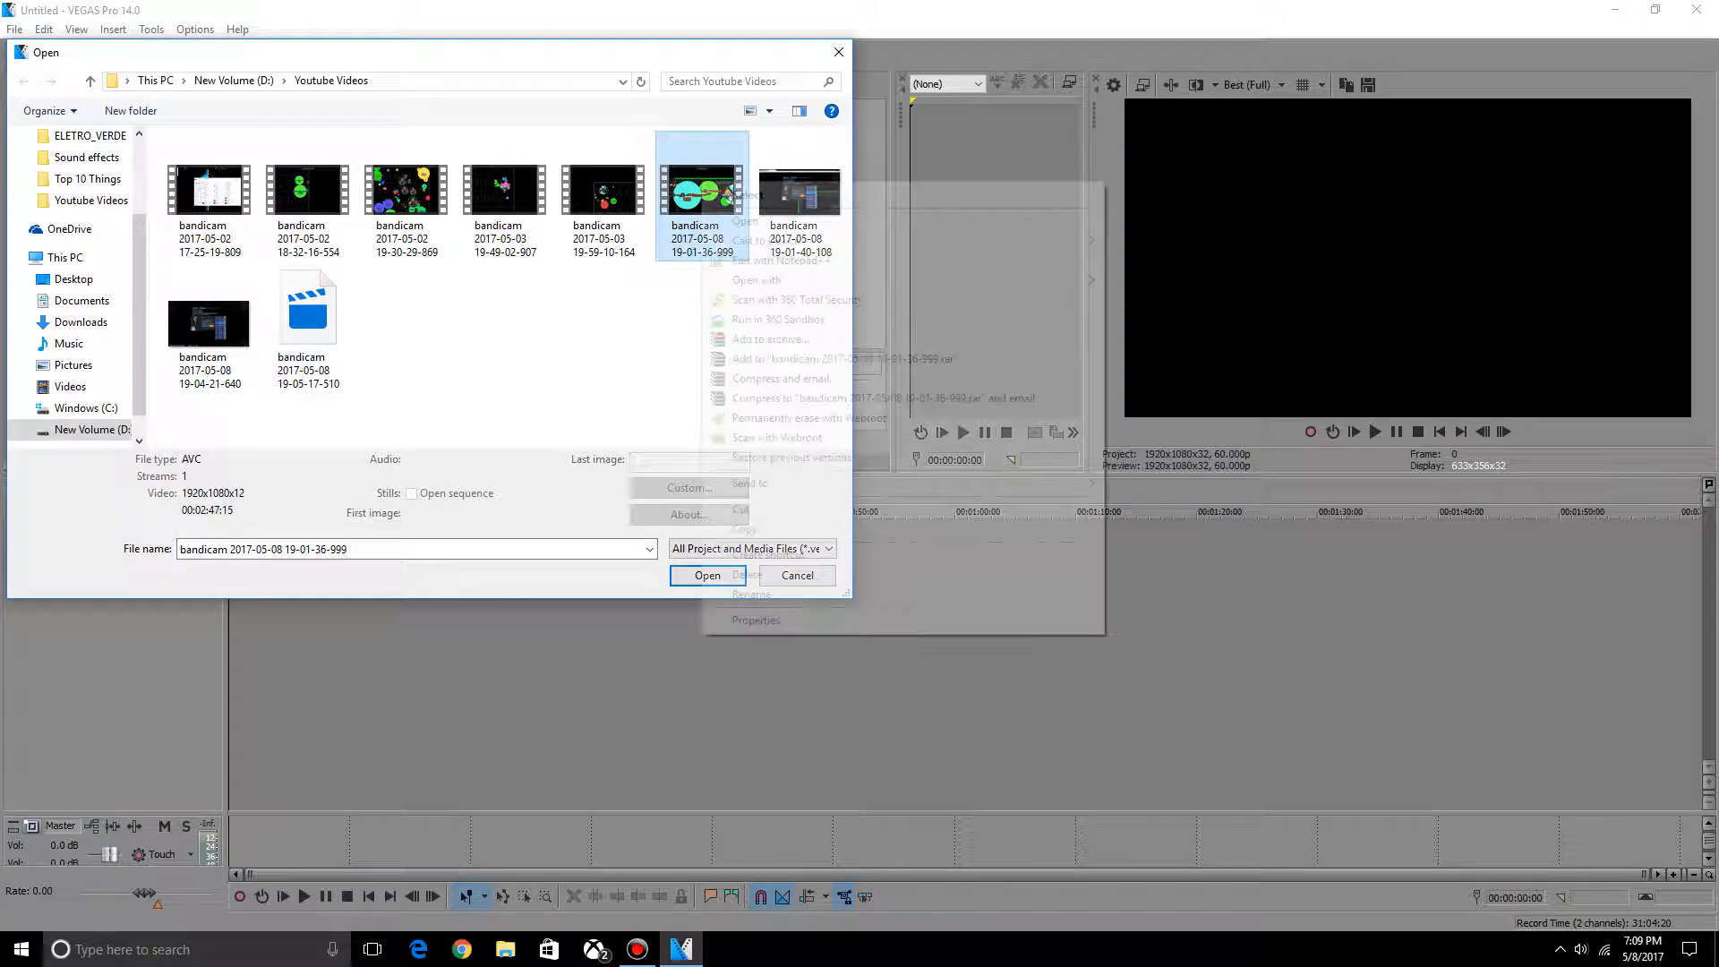
left_click(752, 621)
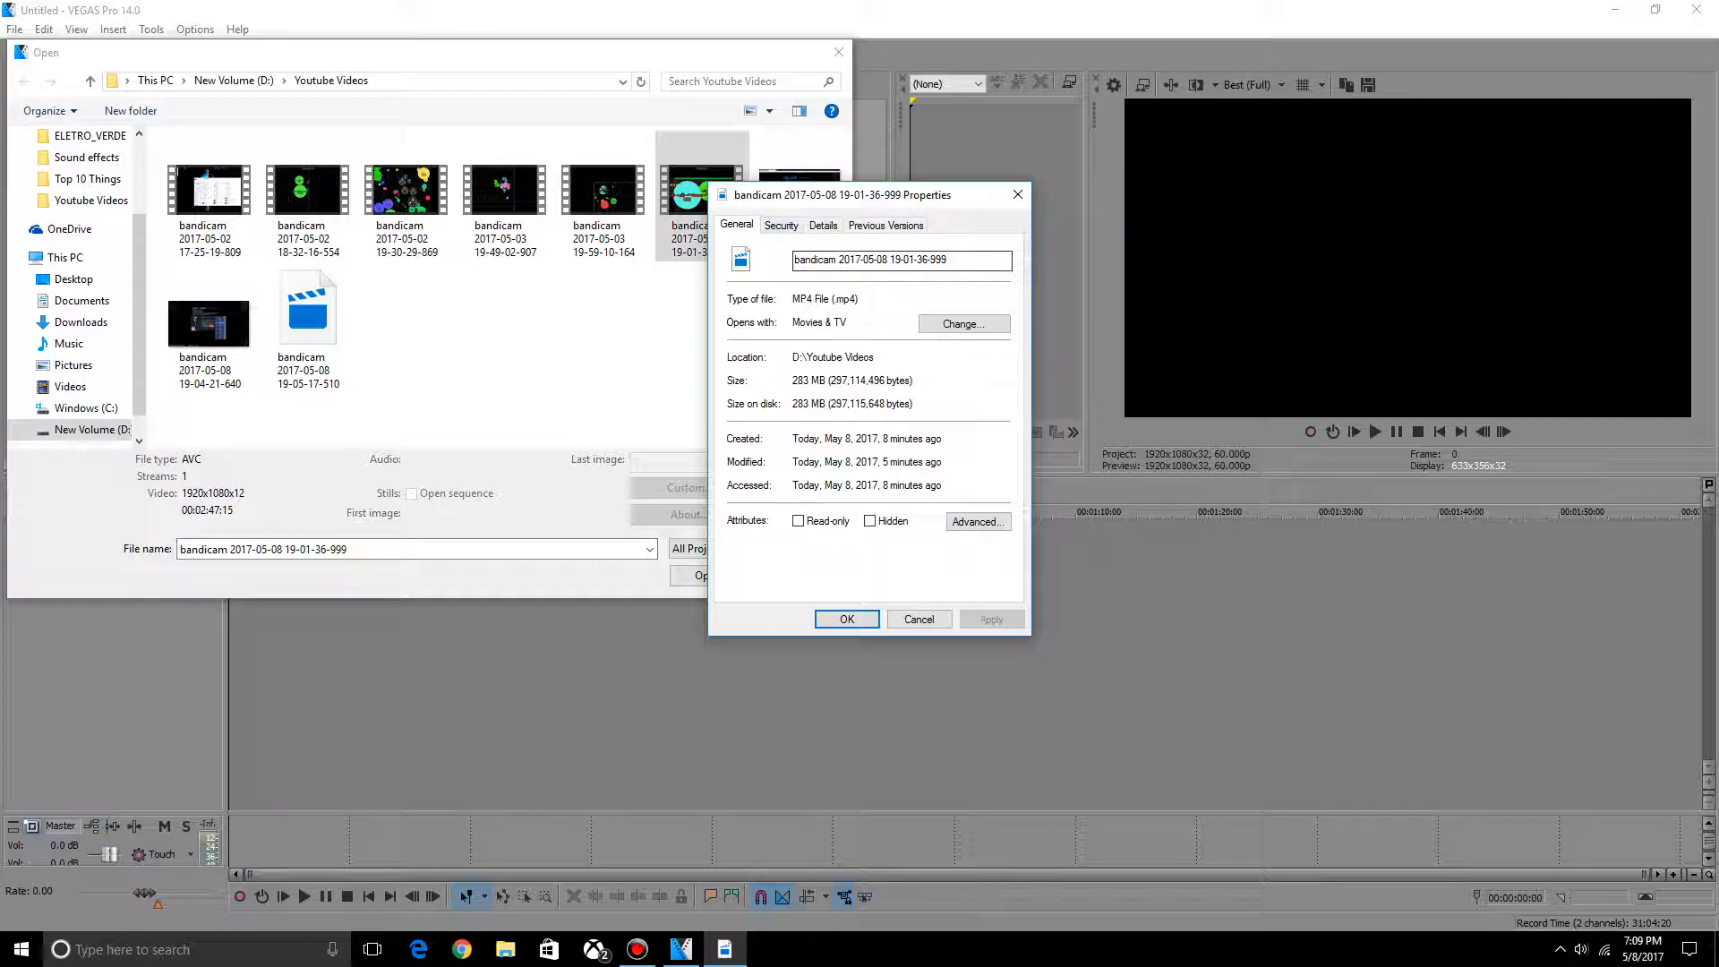
left_click(822, 224)
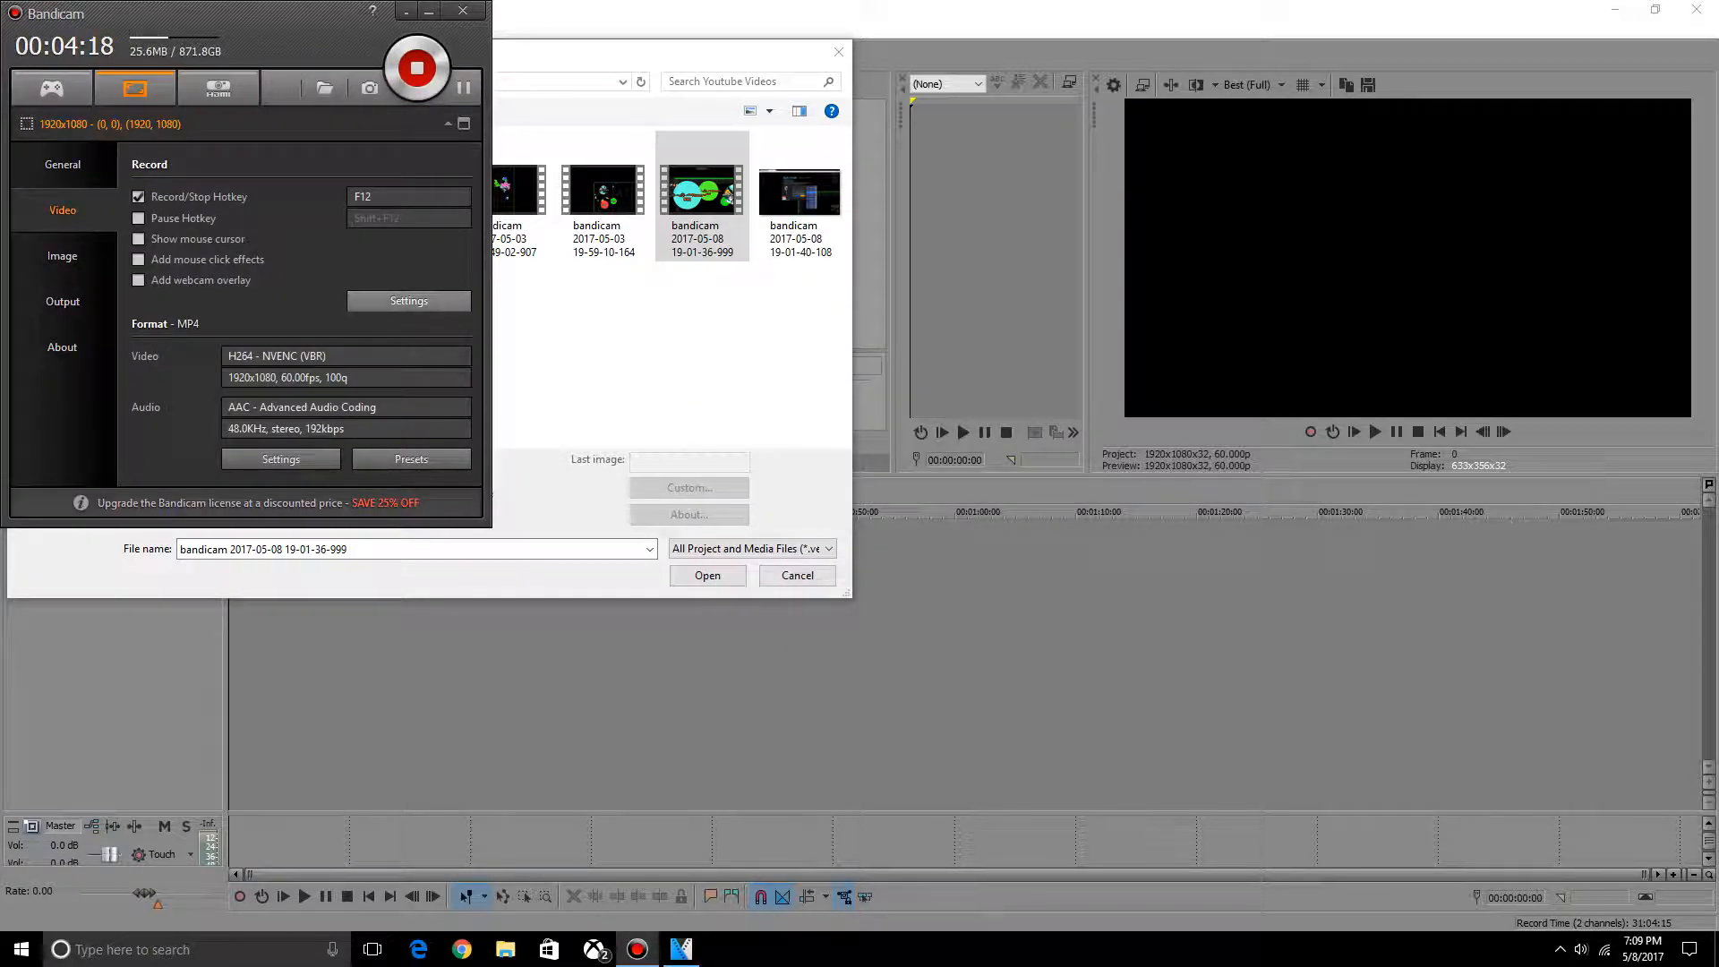
- Switch to Bandicam and review the video and audio format settings used for recording
left_click(409, 301)
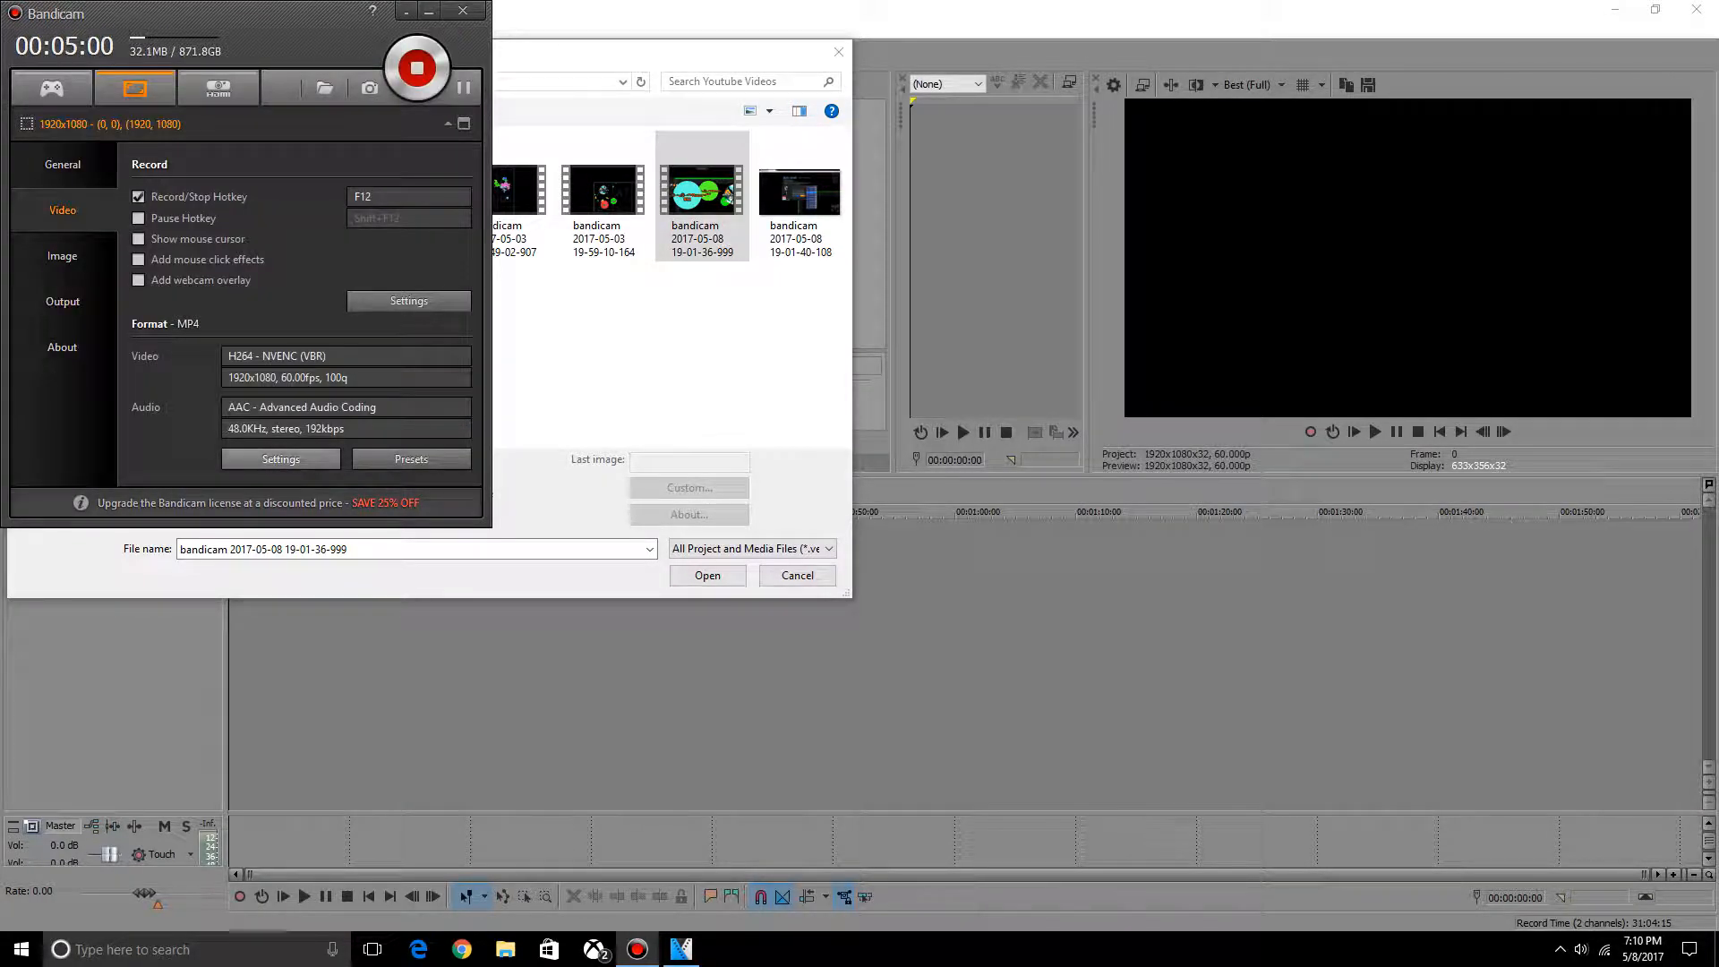
left_click(281, 458)
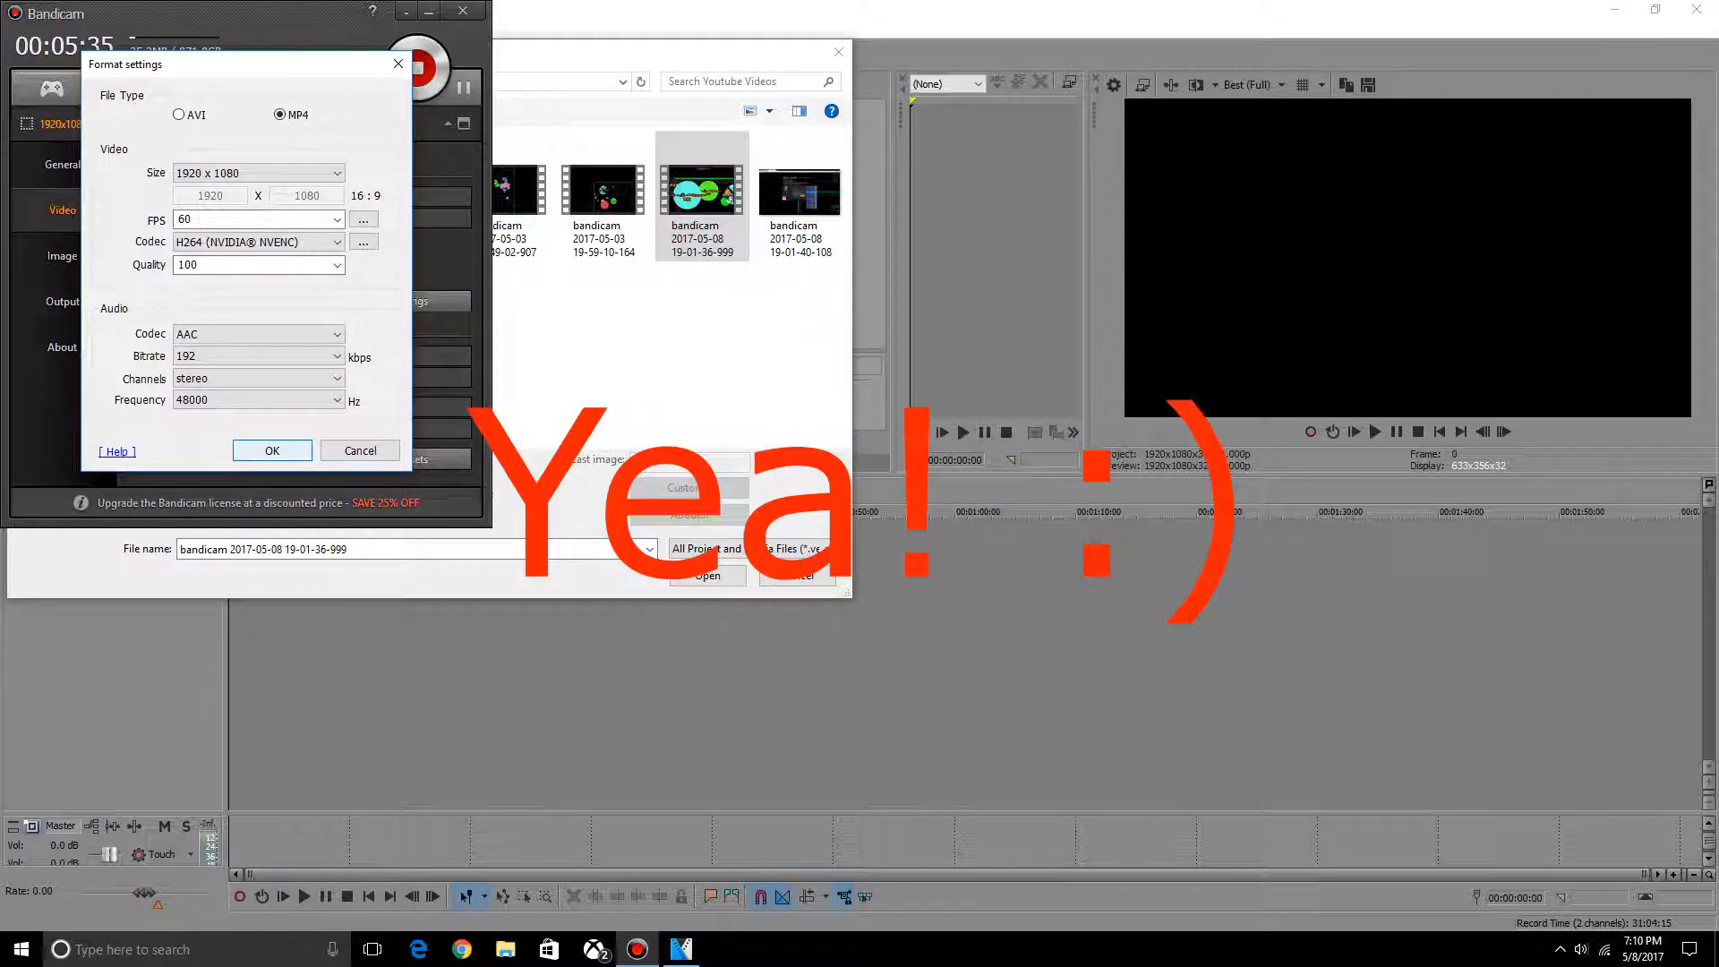
left_click(272, 451)
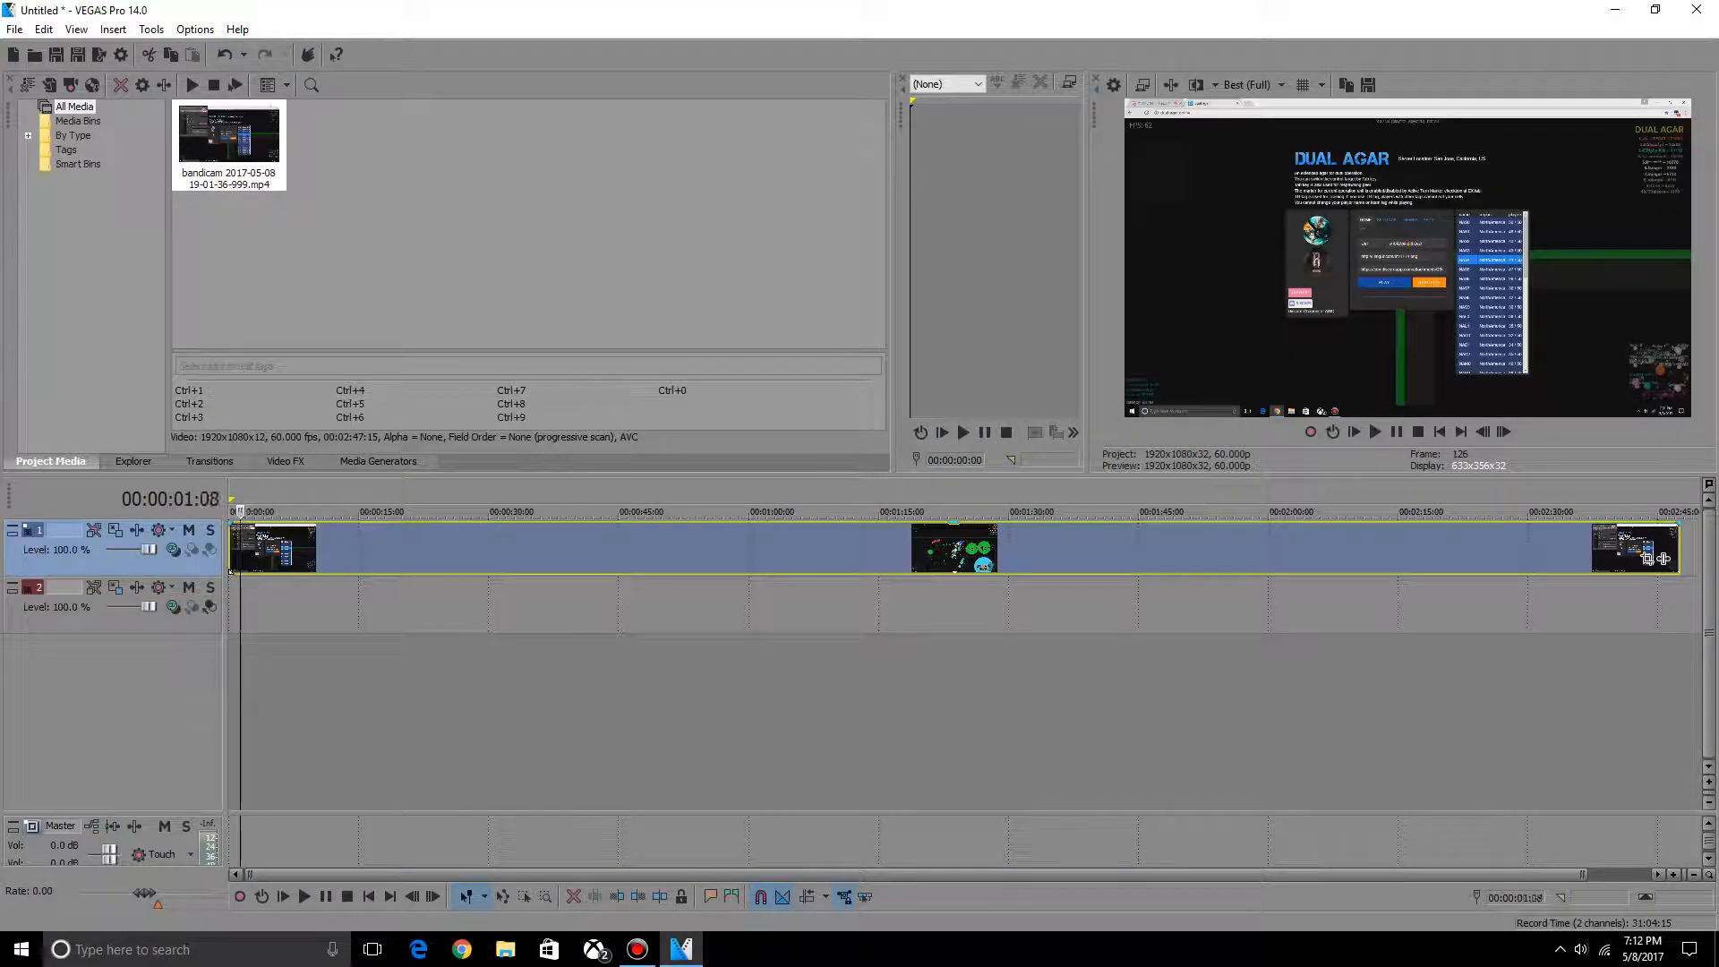
- Play the gameplay clip from its beginning and scrub through its opening seconds on the timeline
key("ctrl+Home")
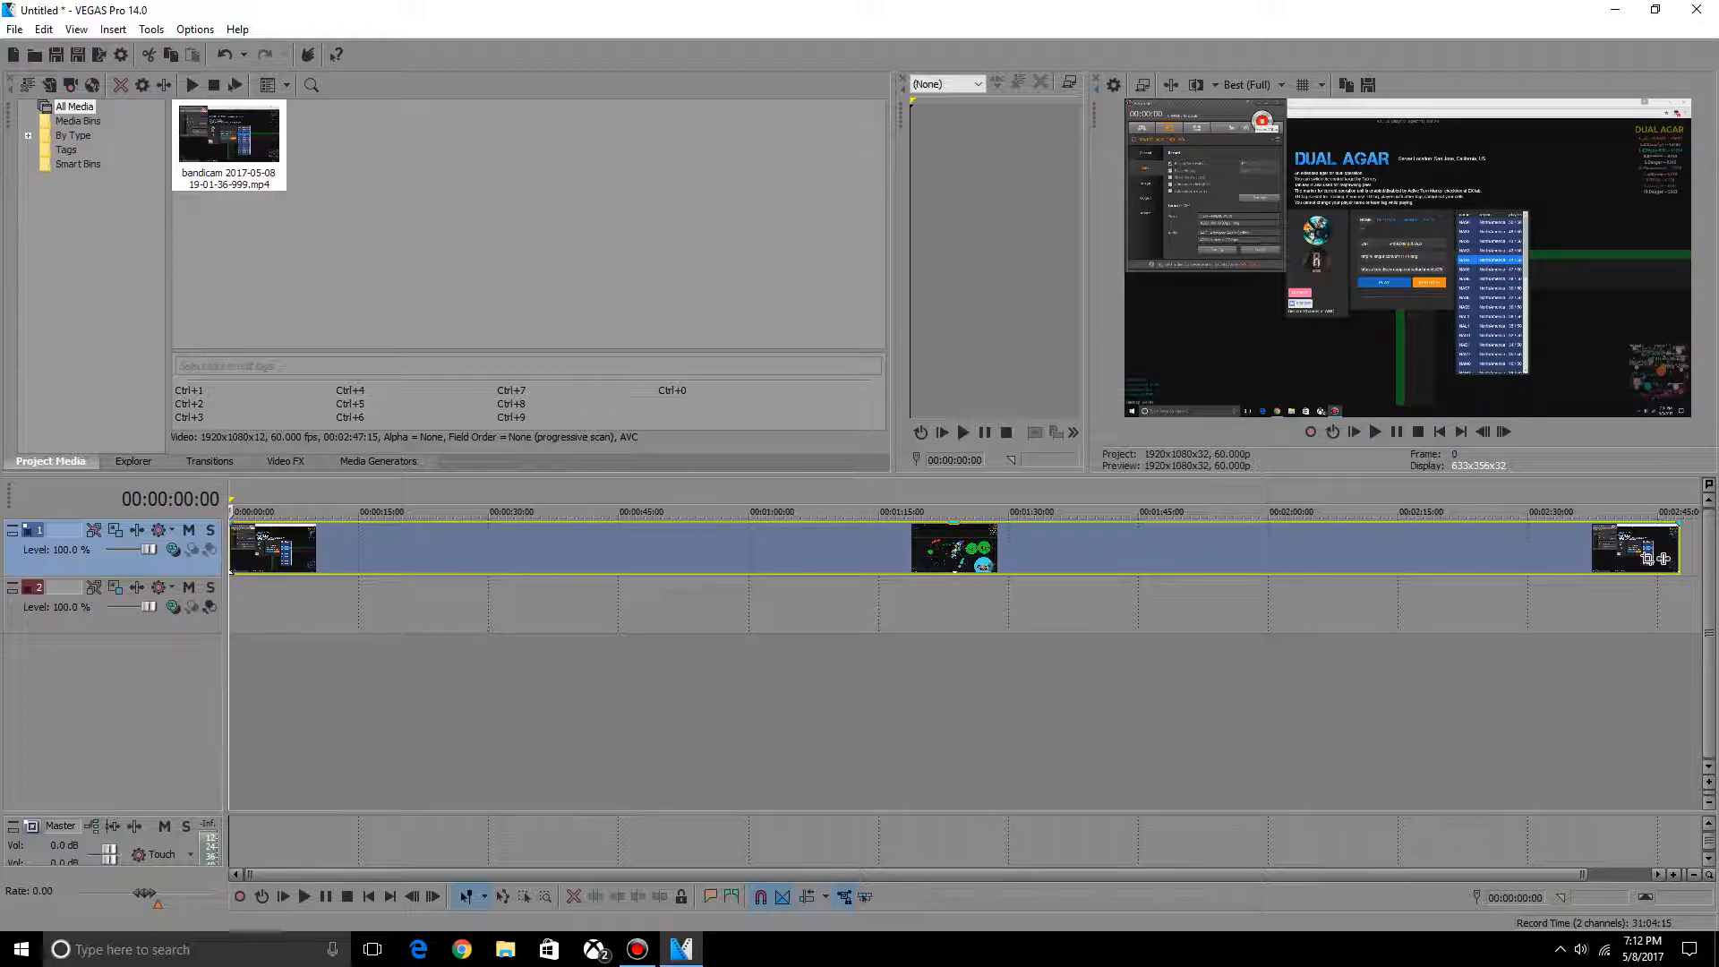
key("Right")
key("space")
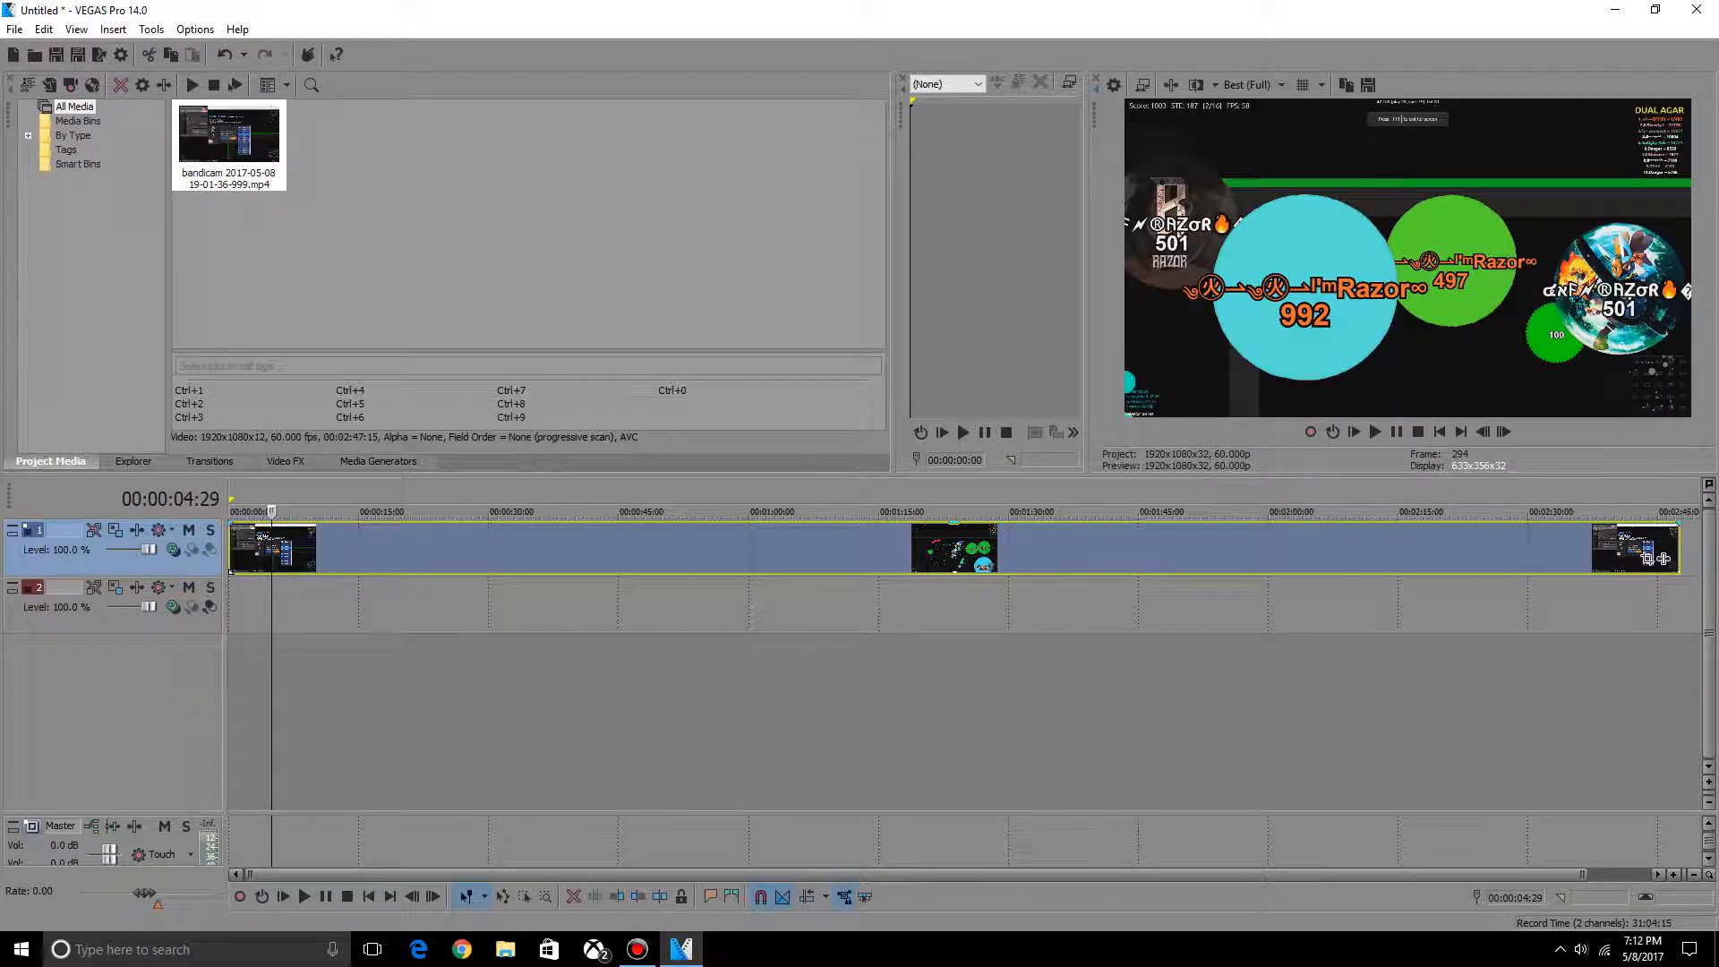
key("space")
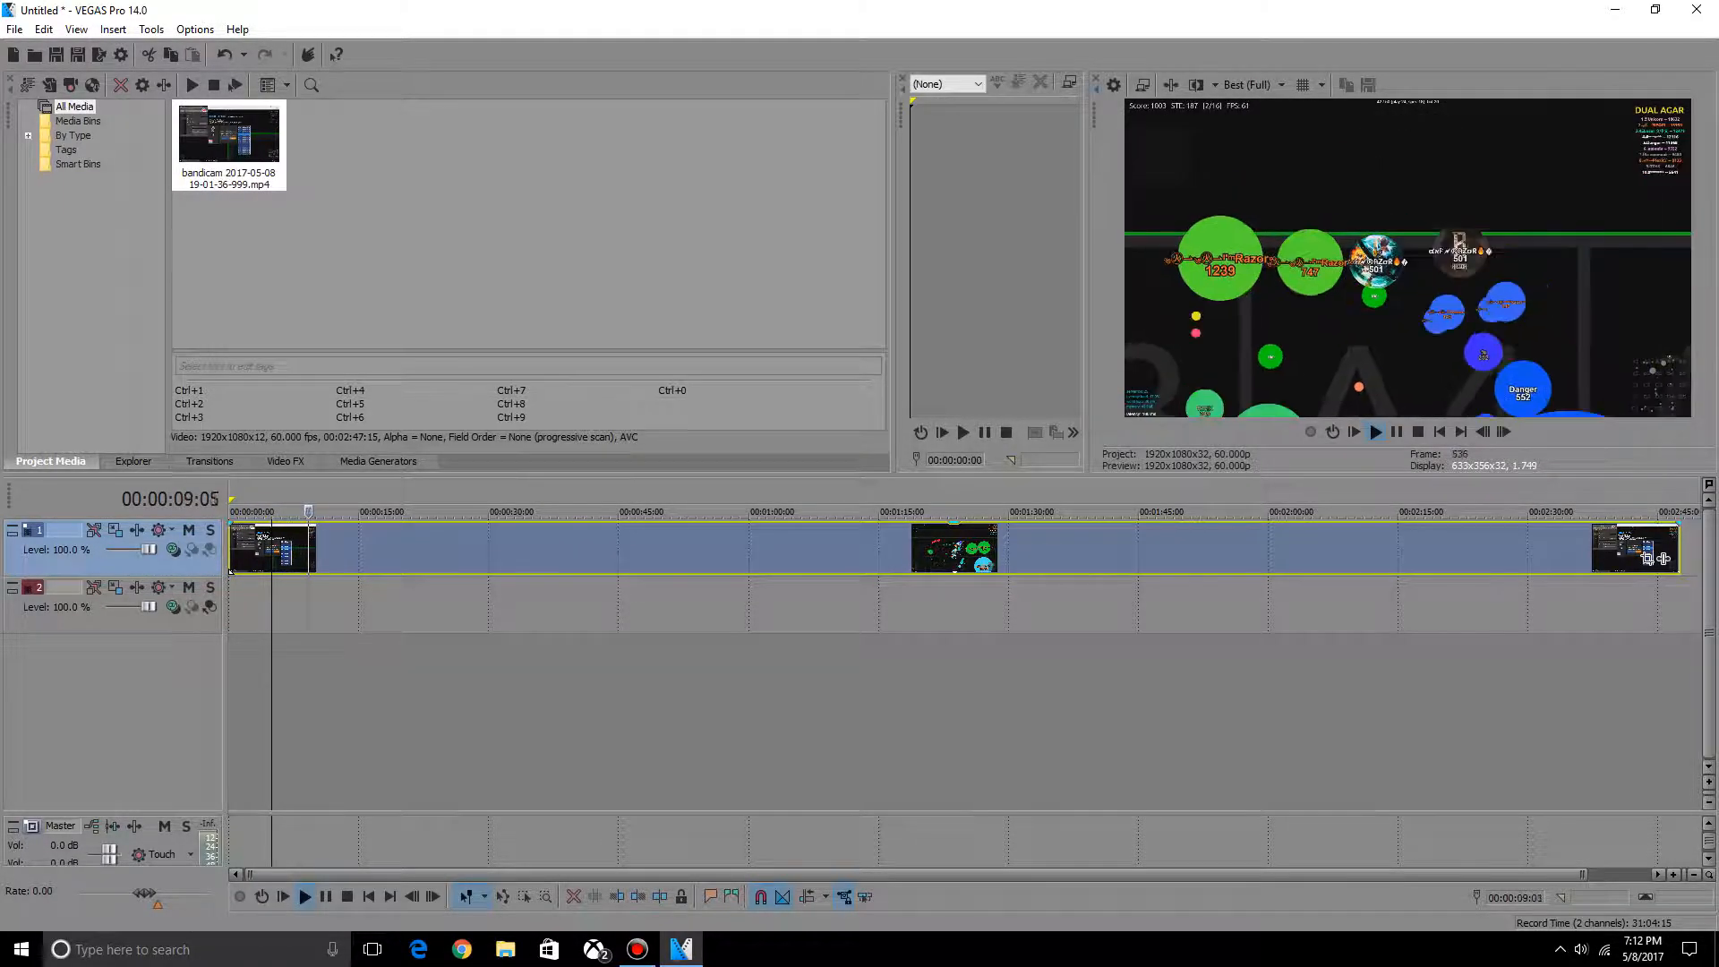
key("Return")
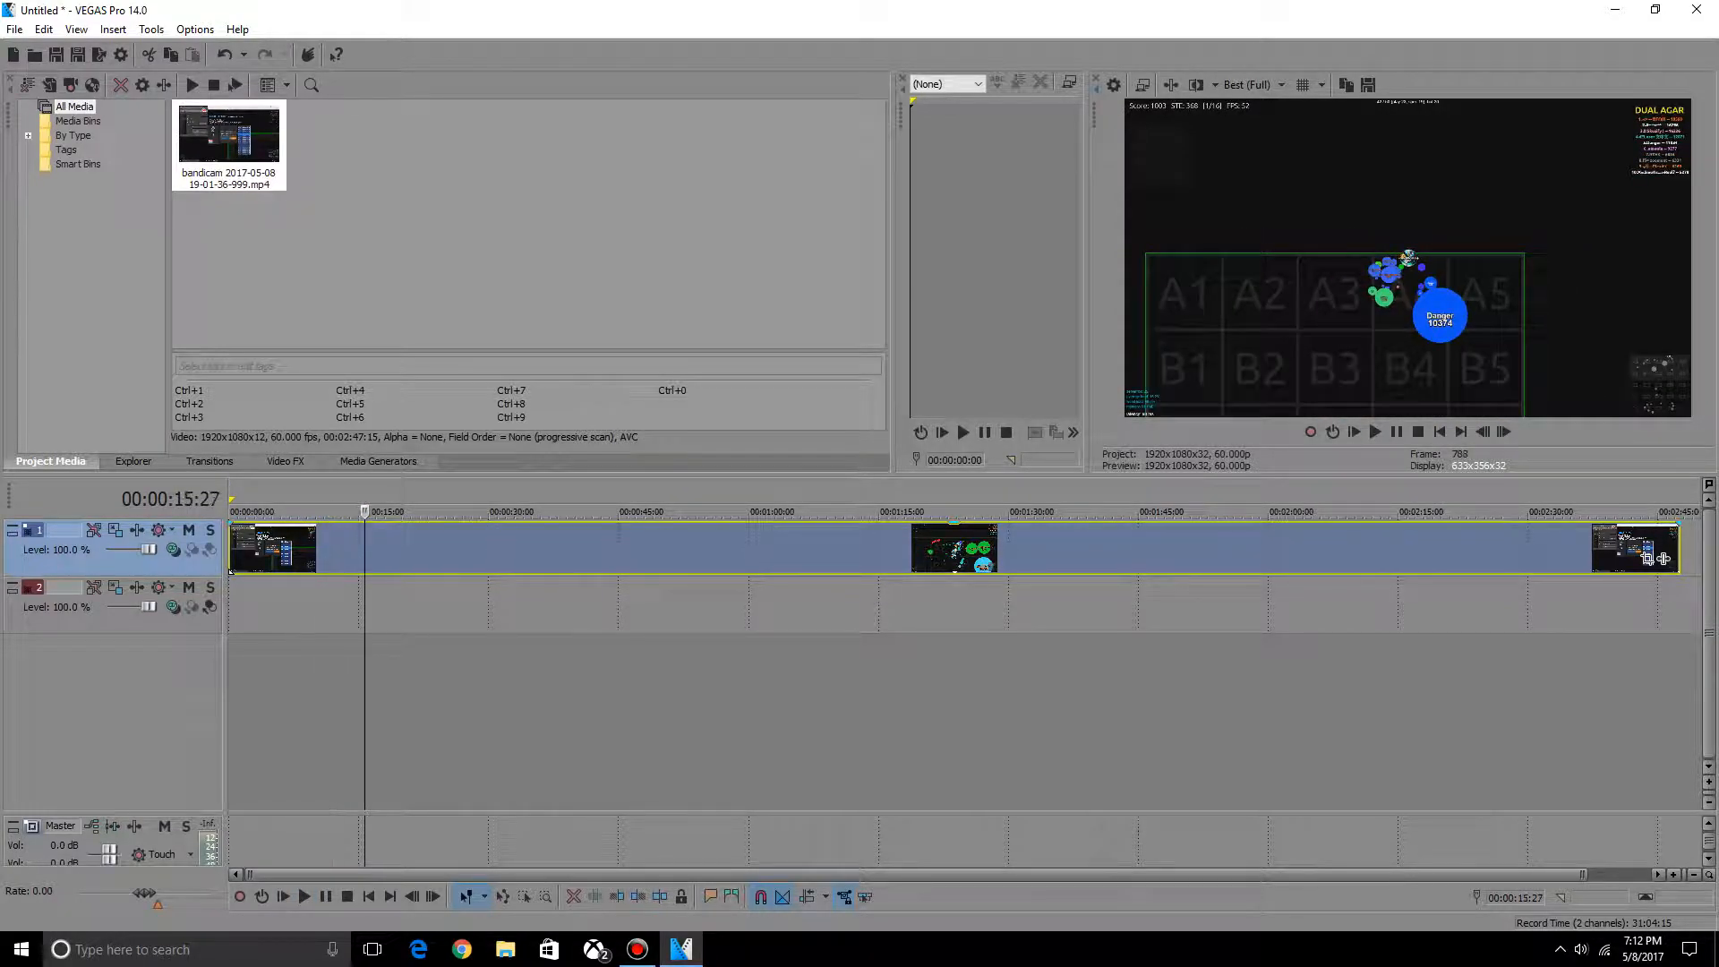
left_click_drag(364, 511, 851, 511)
left_click(369, 605)
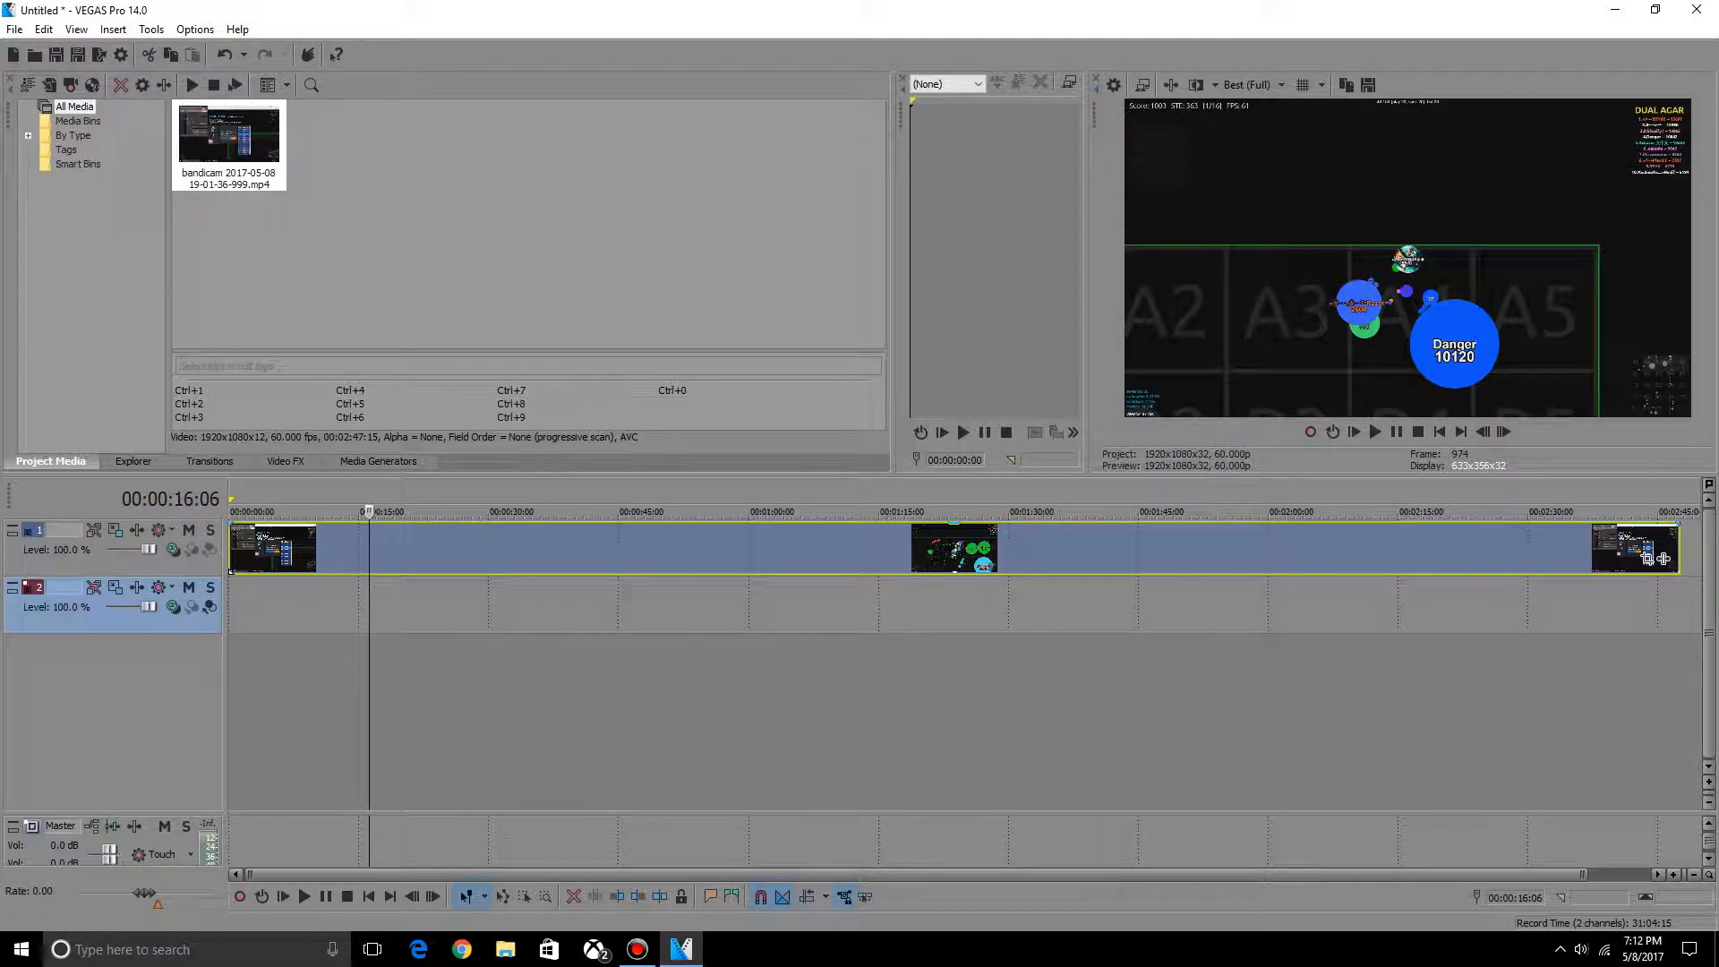
left_click_drag(299, 511, 230, 511)
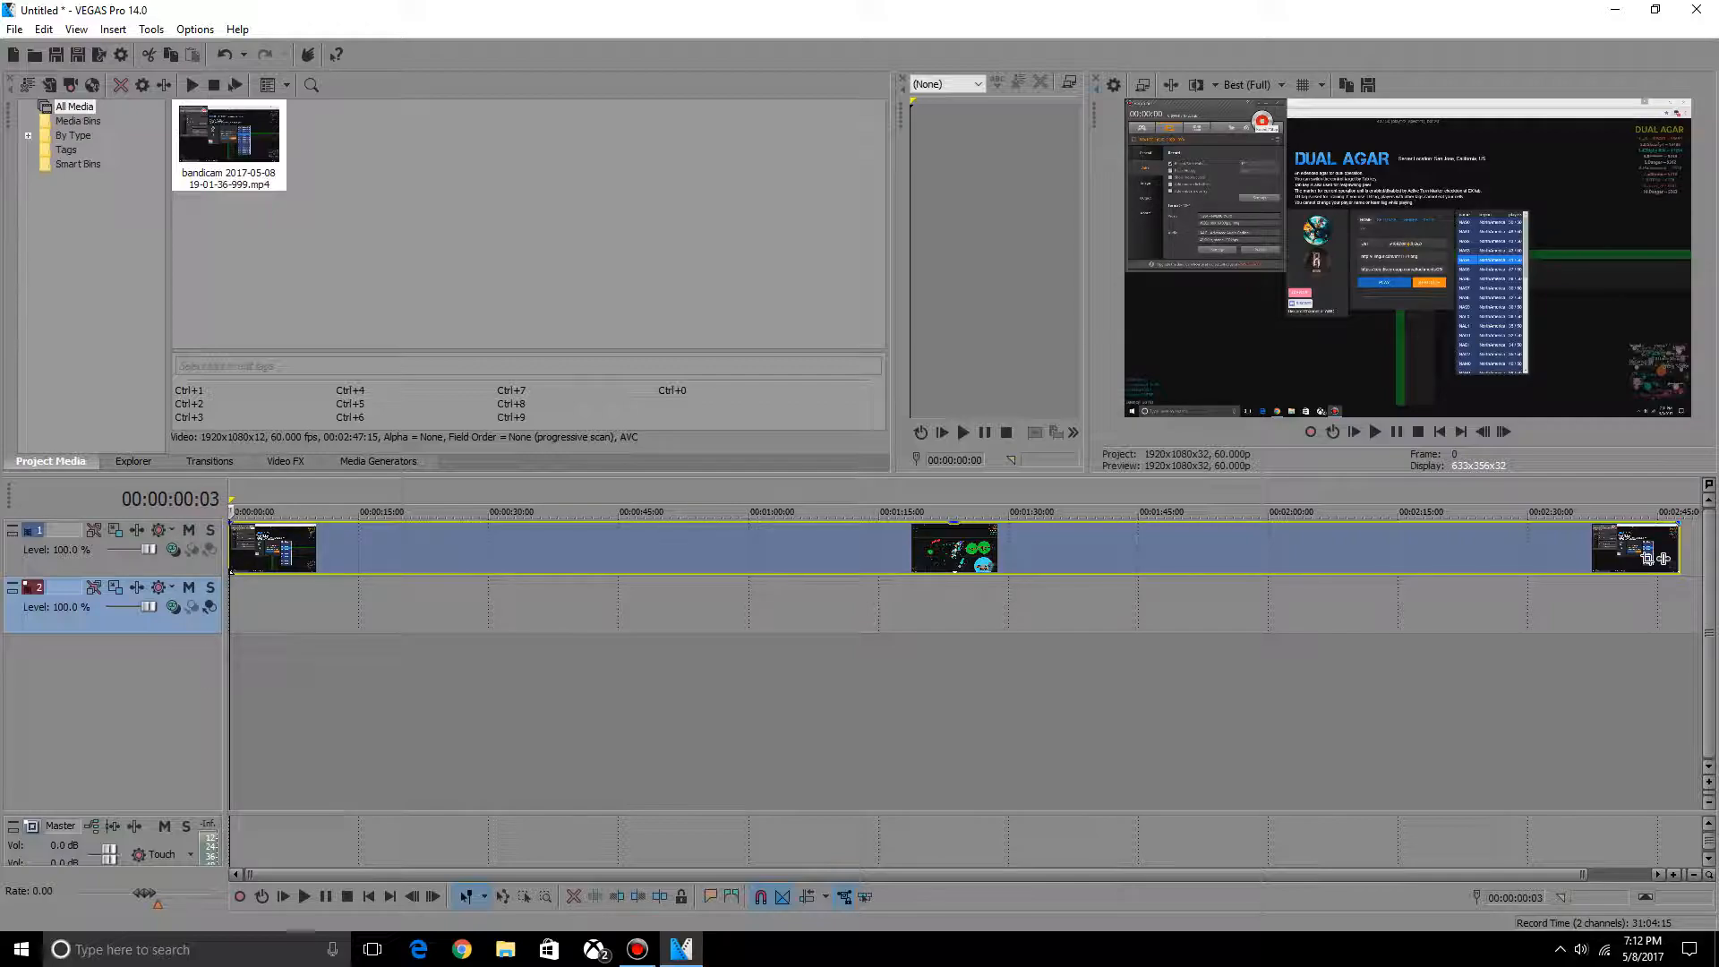
- Split the gameplay clip on track 1 at 00:00:13:26
key("Left")
key("Left")
key("Left")
key("Left")
key("Left")
key("Left")
key("Left")
key("Left")
key("Left")
key("Left")
key("Left")
key("Left")
key("Left")
key("Left")
key("Left")
key("Left")
key("Left")
key("Left")
key("Left")
key("Left")
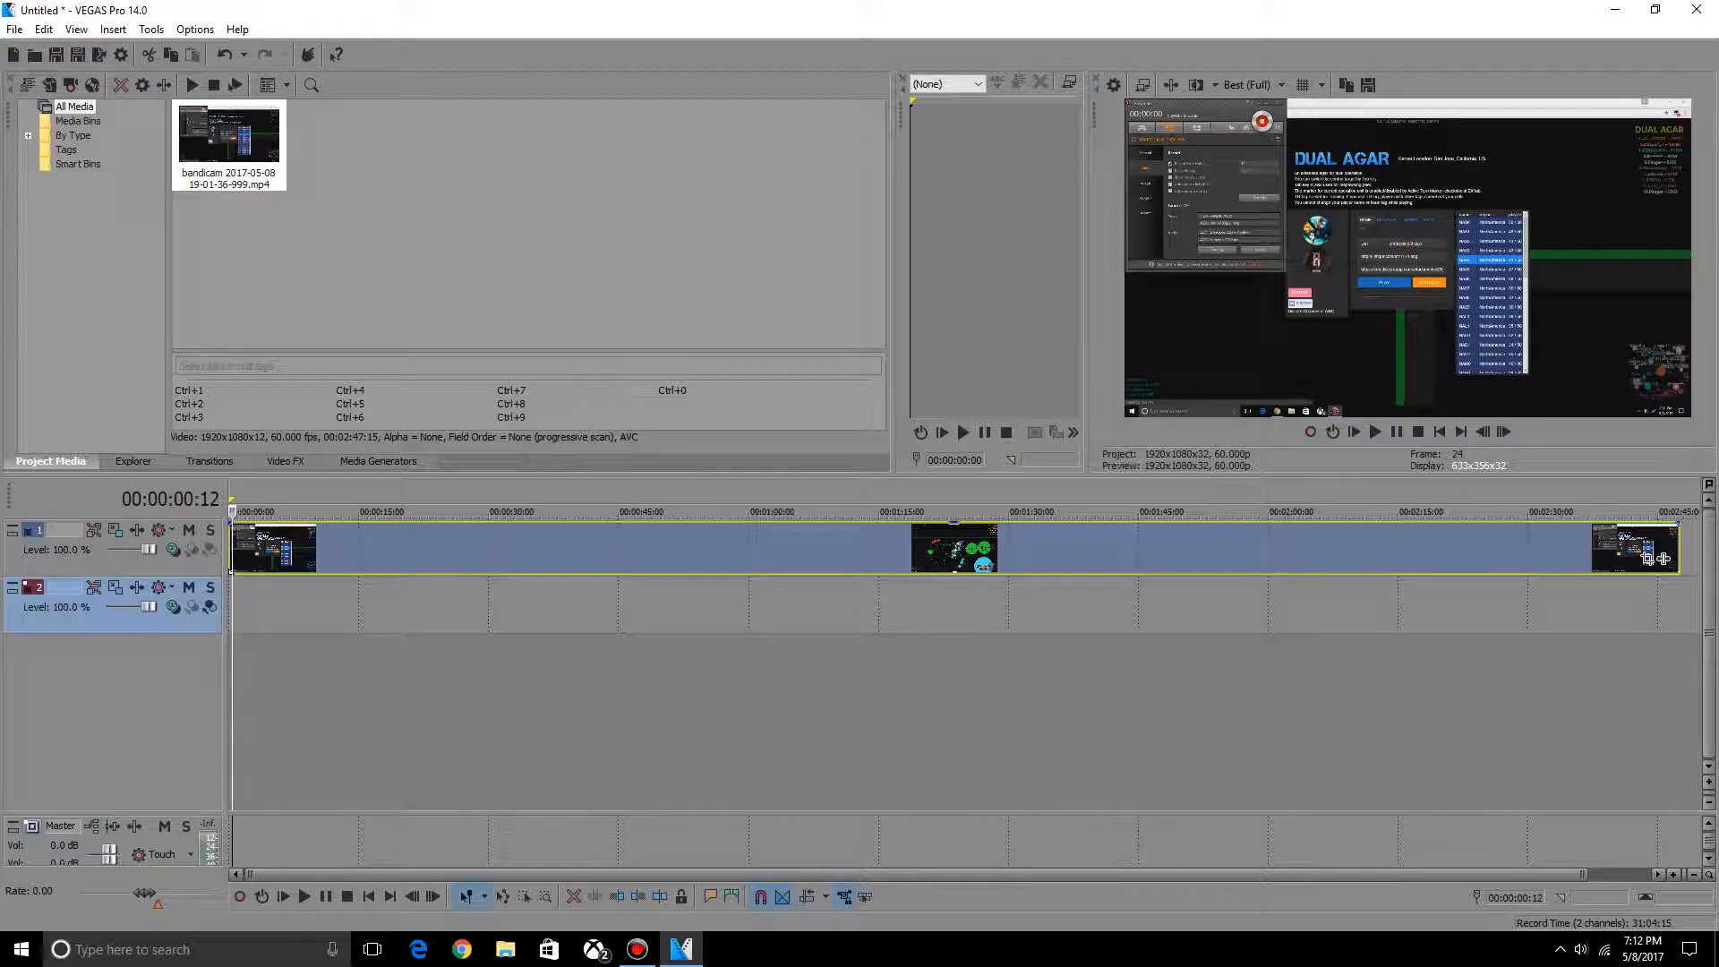
key("Right")
key("Right")
key("Right")
key("Right")
key("Right")
key("Right")
key("Right")
key("Right")
key("Right")
key("Right")
key("Right")
key("Right")
key("Right")
key("Right")
key("Right")
key("Right")
key("Right")
key("Right")
key("Right")
key("Right")
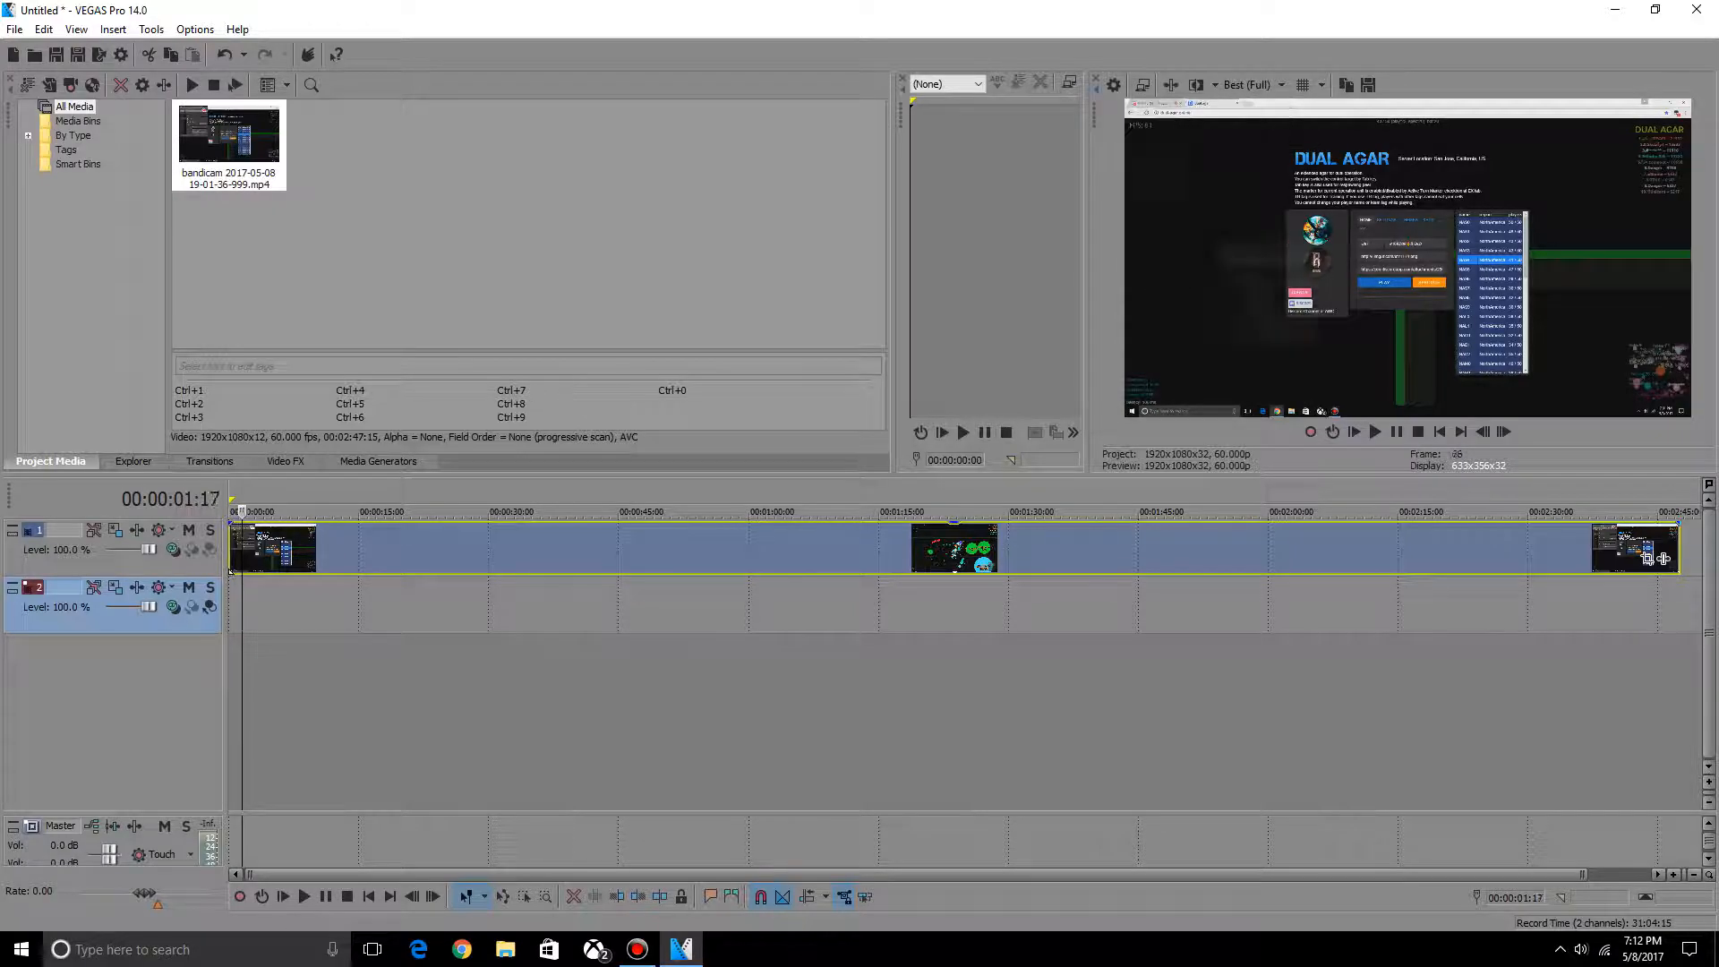
key("Right")
key("Right")
key("Right")
key("Right")
key("Right")
key("Right")
key("Right")
key("Right")
key("Right")
key("Right")
key("Right")
key("Right")
key("Right")
key("Right")
key("Right")
key("Right")
key("Right")
key("Right")
key("Right")
key("Right")
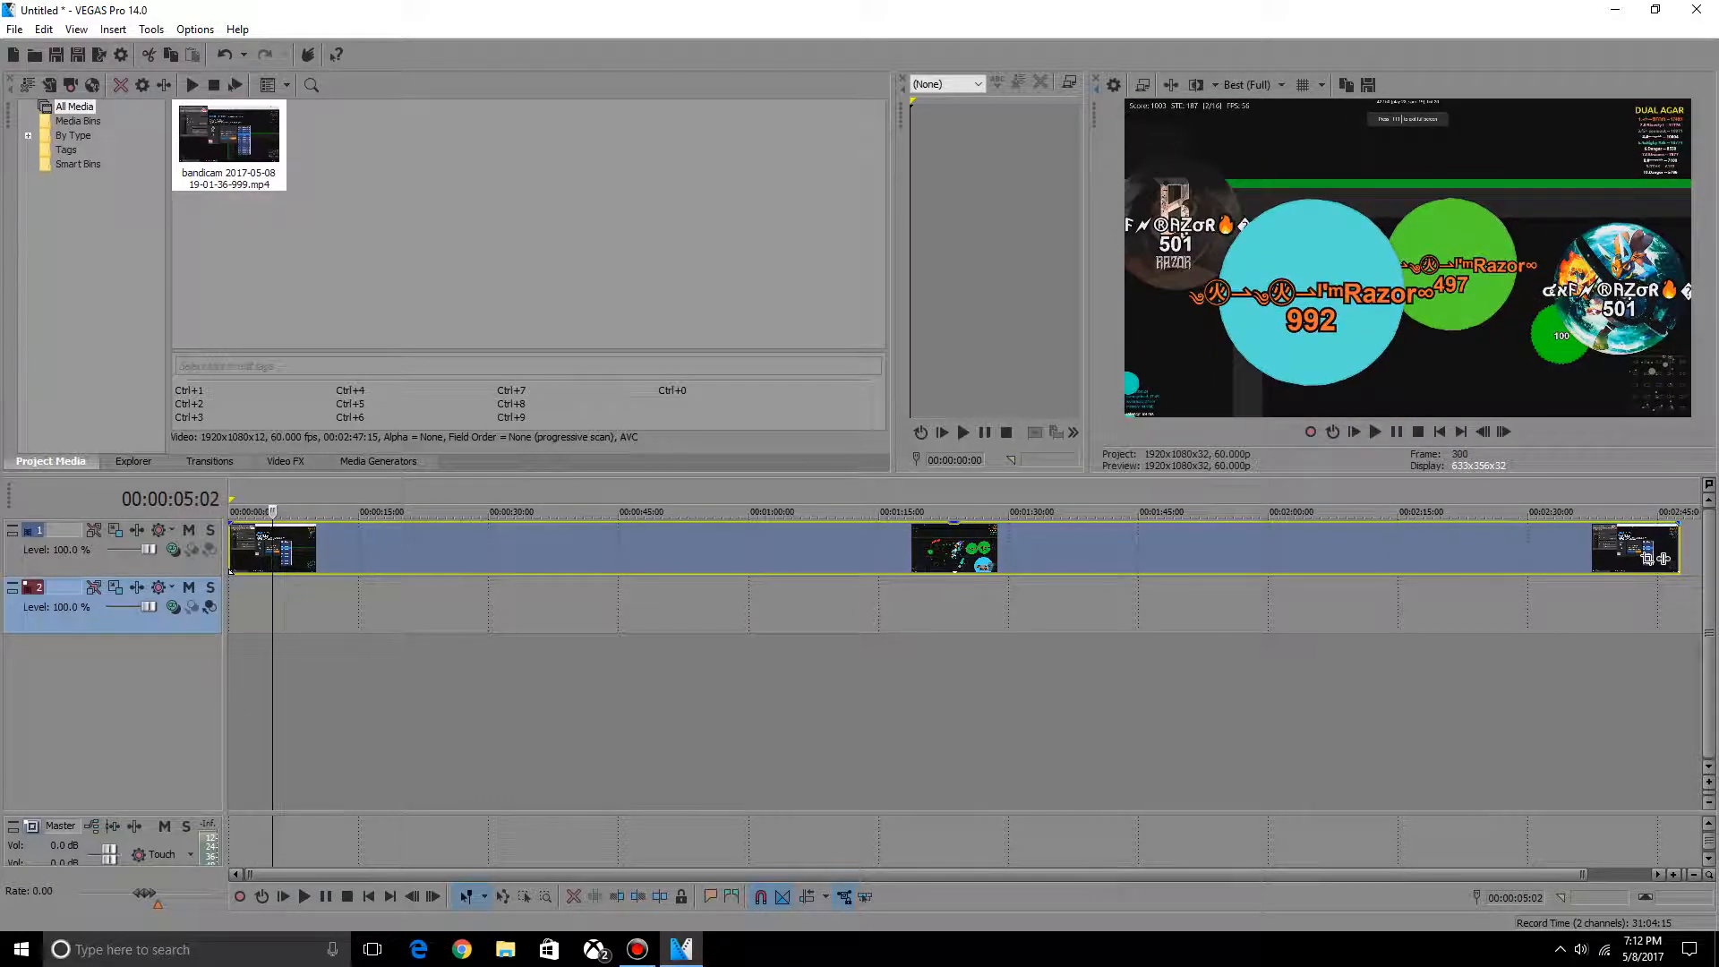
key("Right")
key("Right")
key("Right")
key("Right")
key("Right")
key("Right")
key("Right")
key("Right")
key("Right")
key("Right")
key("Right")
key("Right")
key("Right")
key("Right")
key("Right")
key("Right")
key("Right")
key("Right")
key("Right")
key("Right")
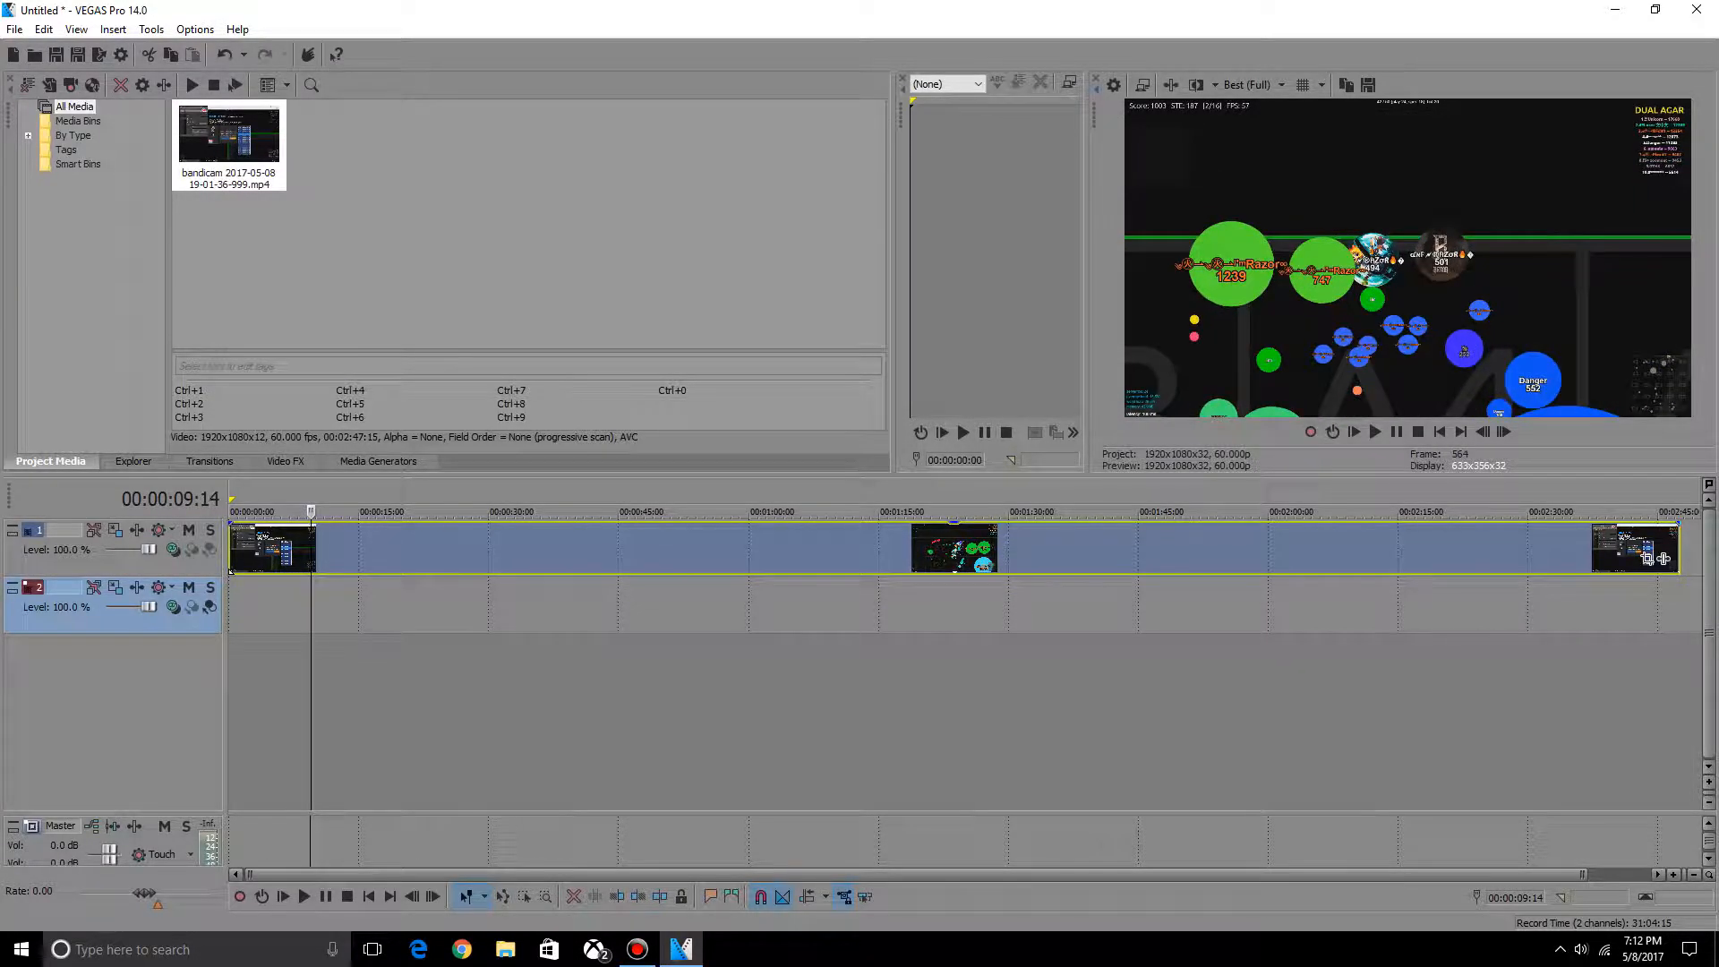
key("Right")
key("Right")
key("Right")
key("Left")
key("Left")
key("Left")
key("Left")
key("Left")
key("Left")
key("Left")
key("Left")
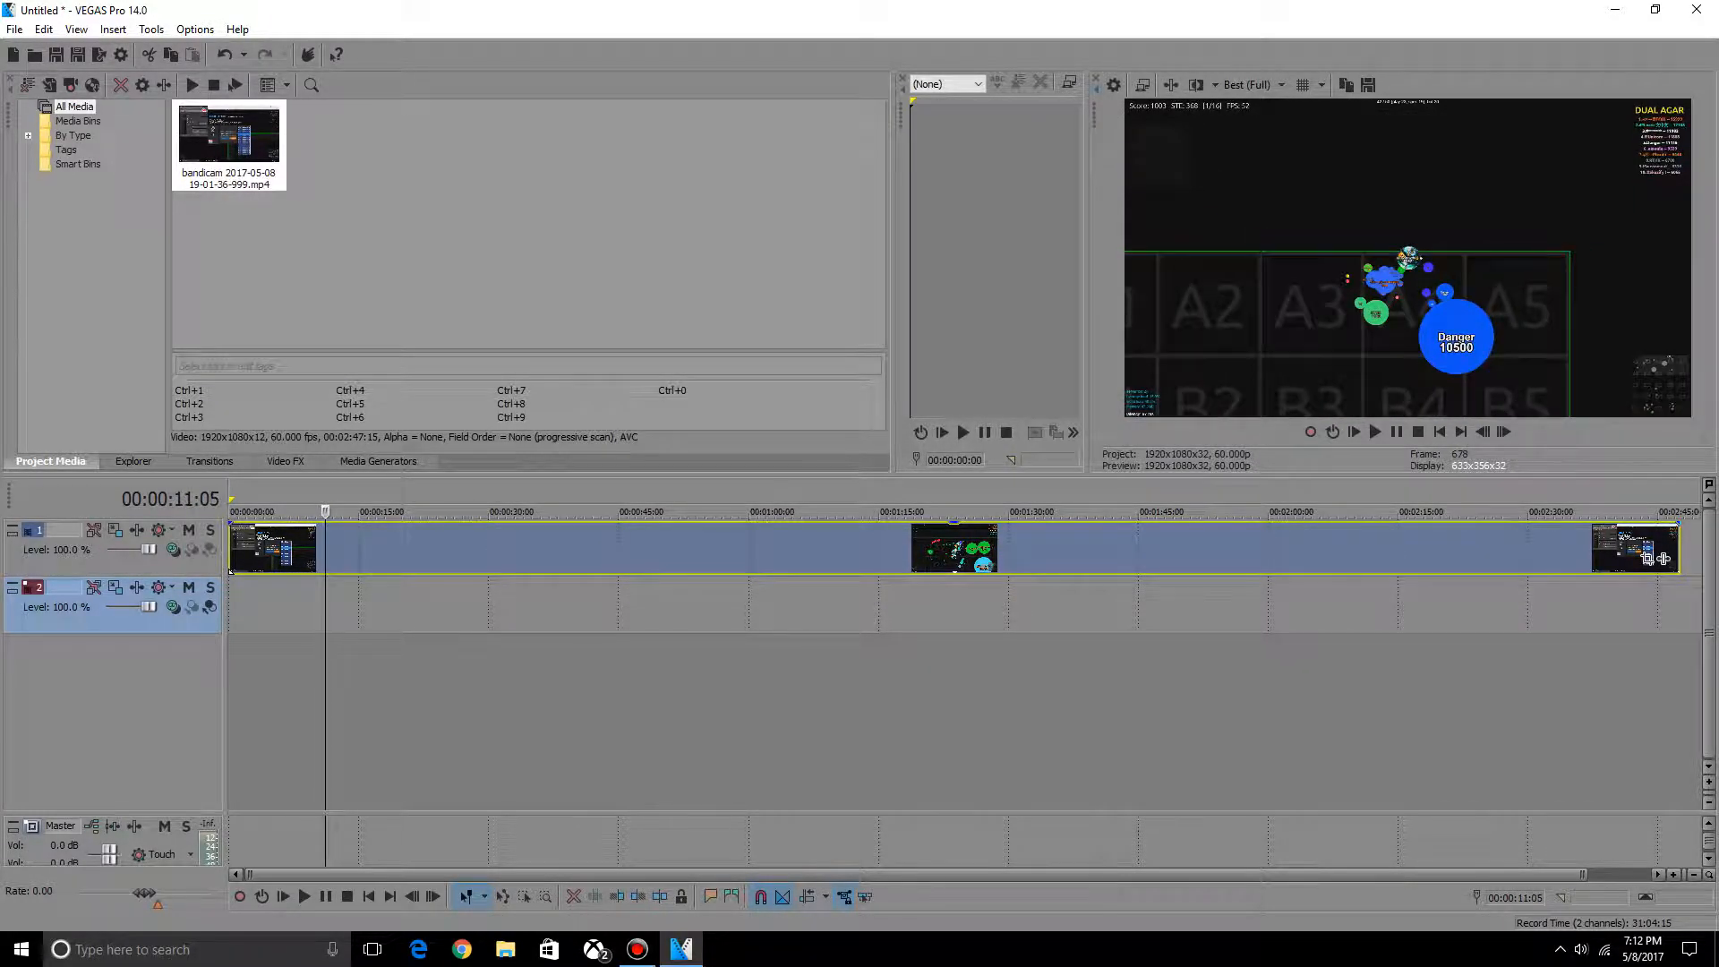
key("Right")
key("Right")
key("Right")
key("Right")
key("Right")
key("Right")
key("Right")
key("Right")
key("Right")
key("Right")
key("Right")
key("Right")
key("Right")
key("Right")
key("Right")
key("Right")
key("Right")
key("Right")
key("Right")
key("Right")
key("Right")
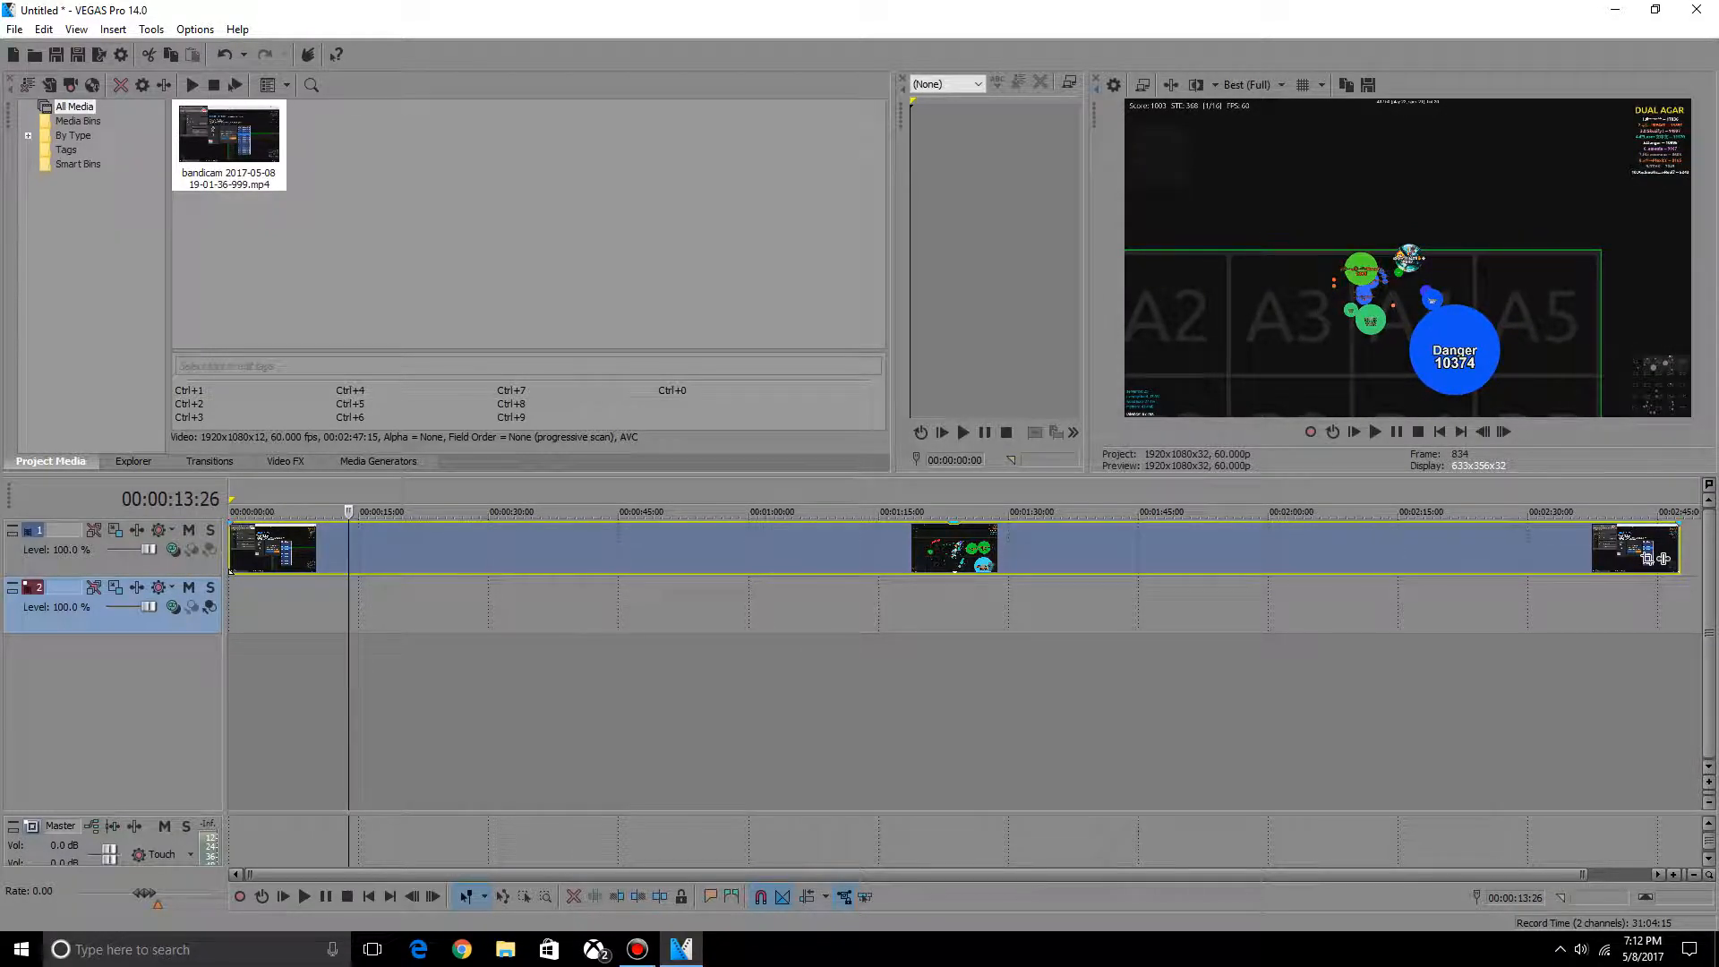
right_click(349, 548)
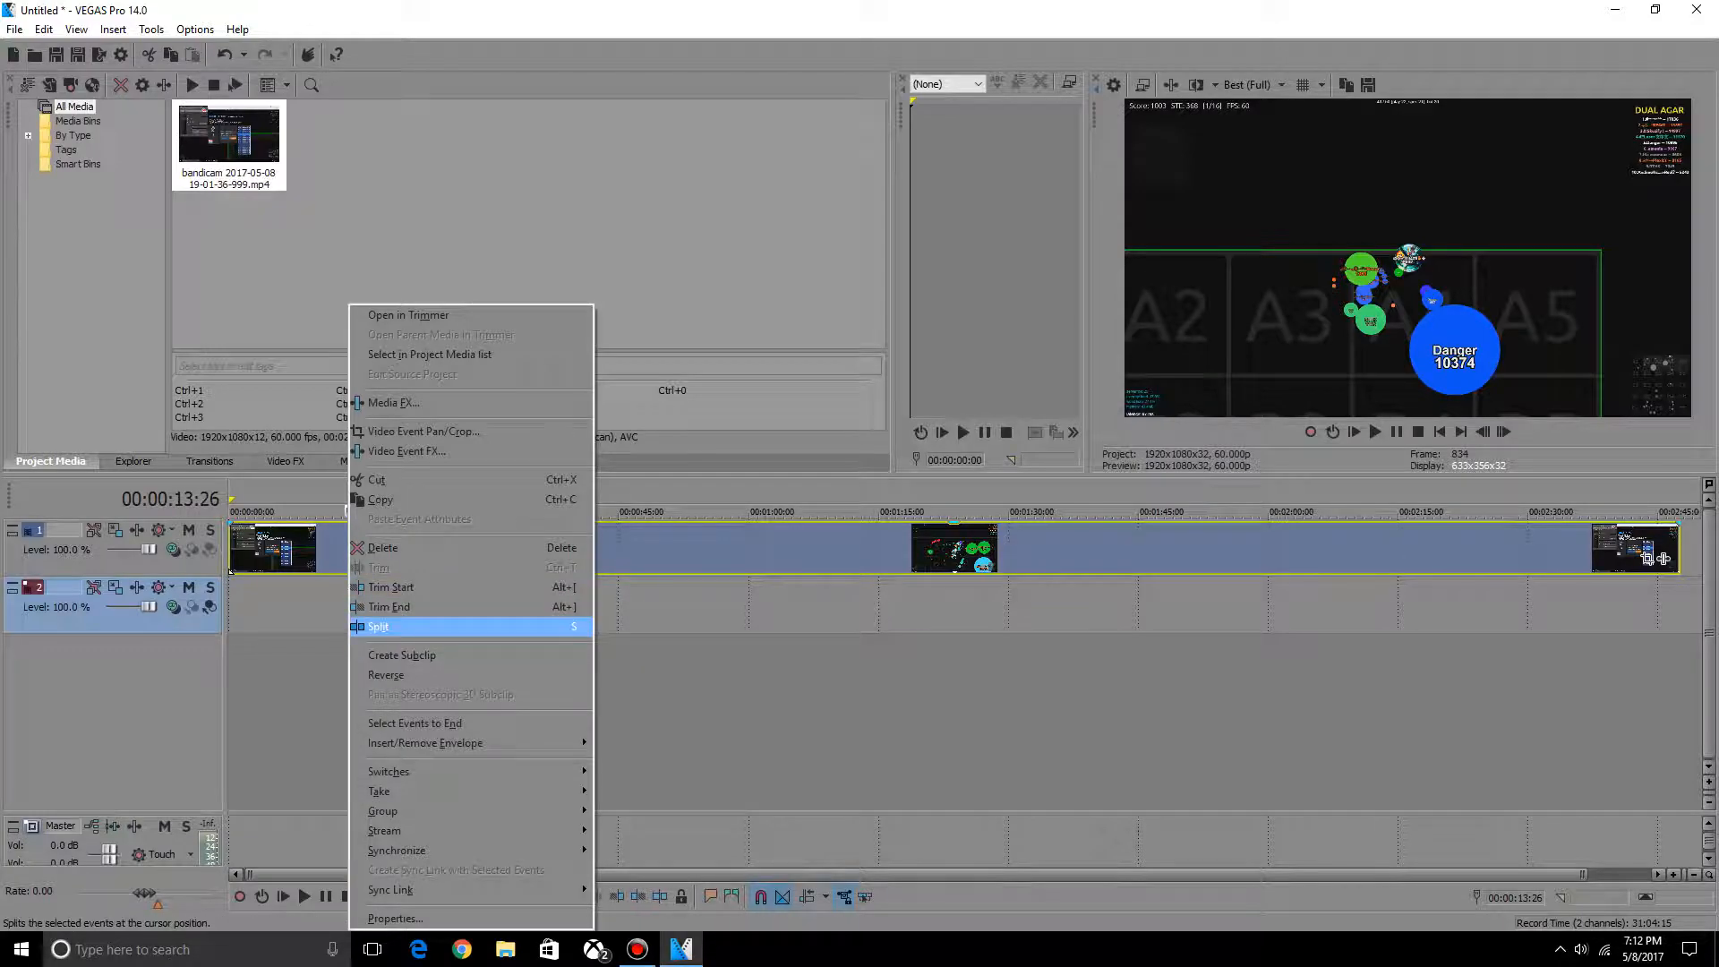
left_click(385, 626)
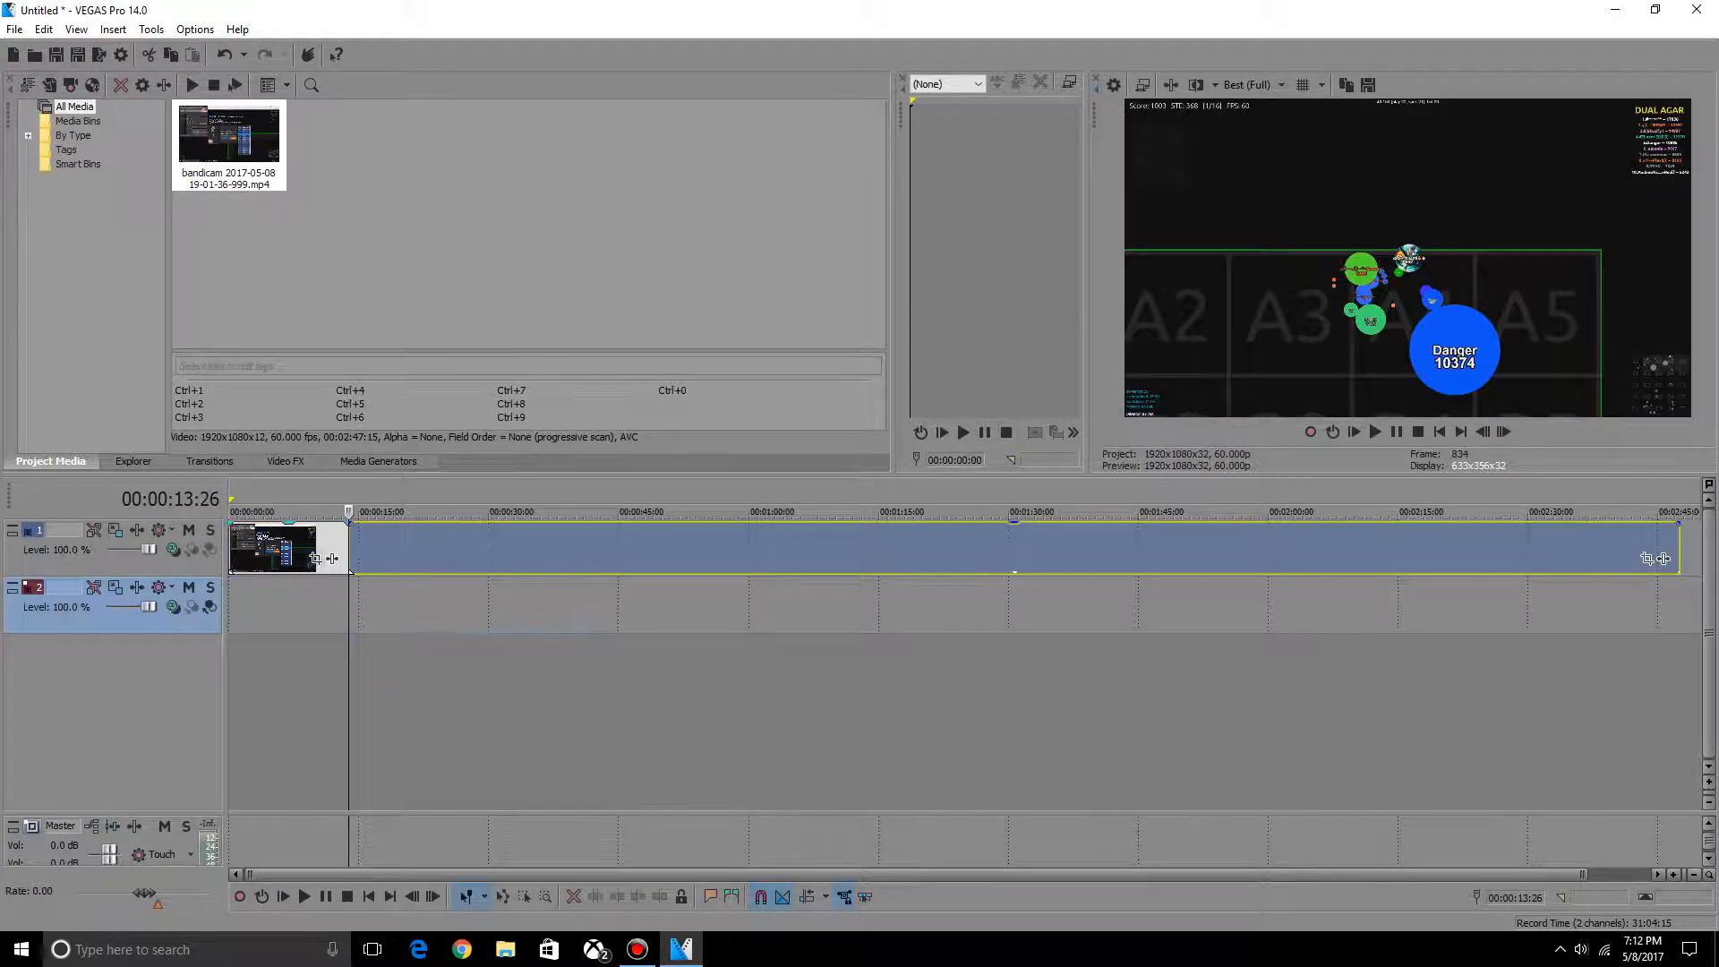
- Delete the clip section before the split and shift the remaining footage slightly later on the timeline
left_click(315, 558)
right_click(315, 555)
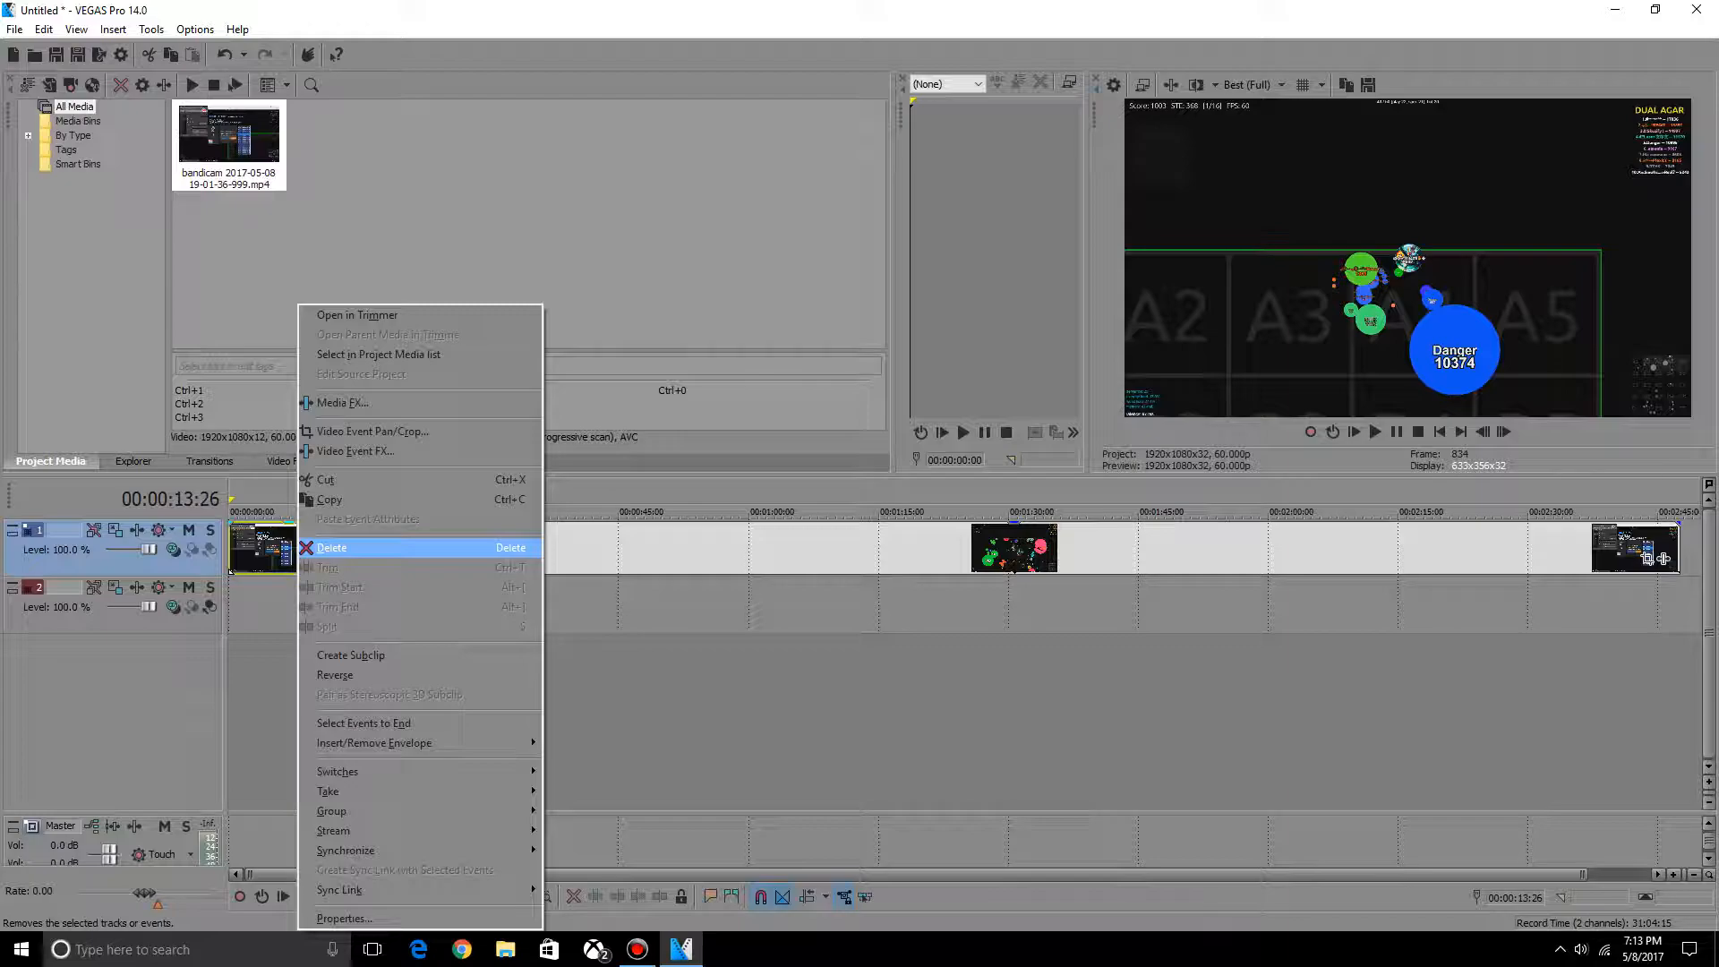
left_click(332, 547)
mouse_move(1662, 557)
left_mouse_down()
mouse_move(1542, 558)
mouse_move(1673, 557)
left_mouse_up()
right_click(359, 570)
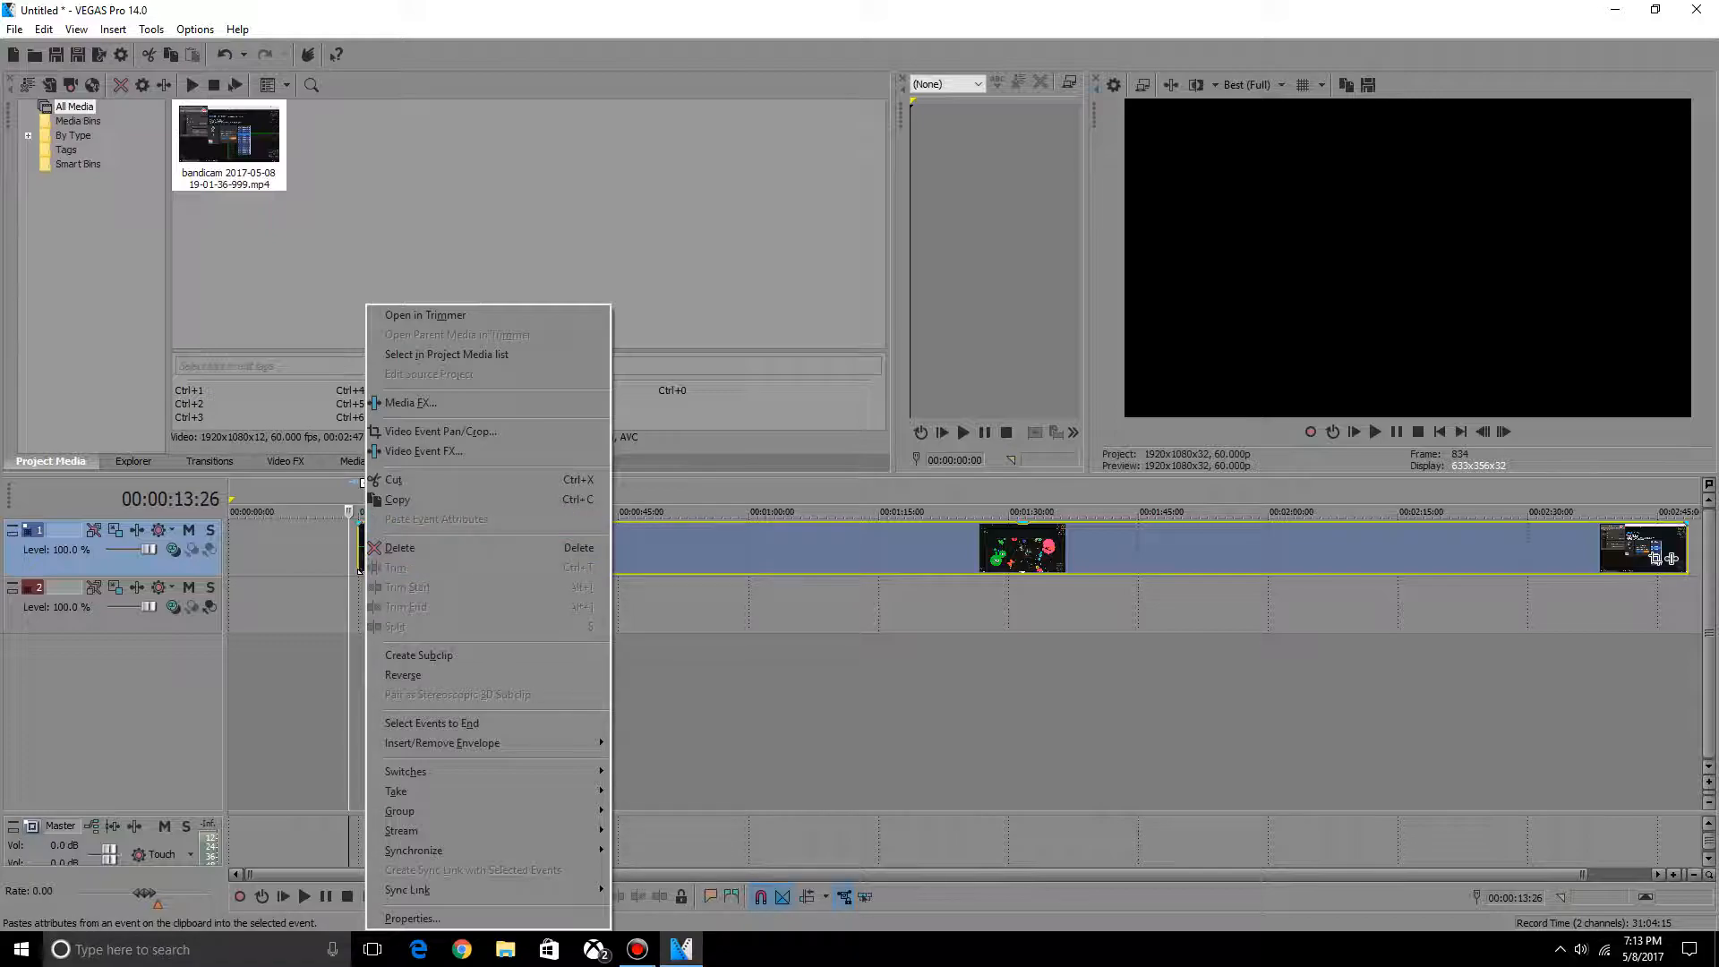
left_click(346, 546)
- Undo the clip shift, the deletion and the split to restore the full gameplay clip
left_click(1671, 558)
key("ctrl+z")
left_click(1665, 557)
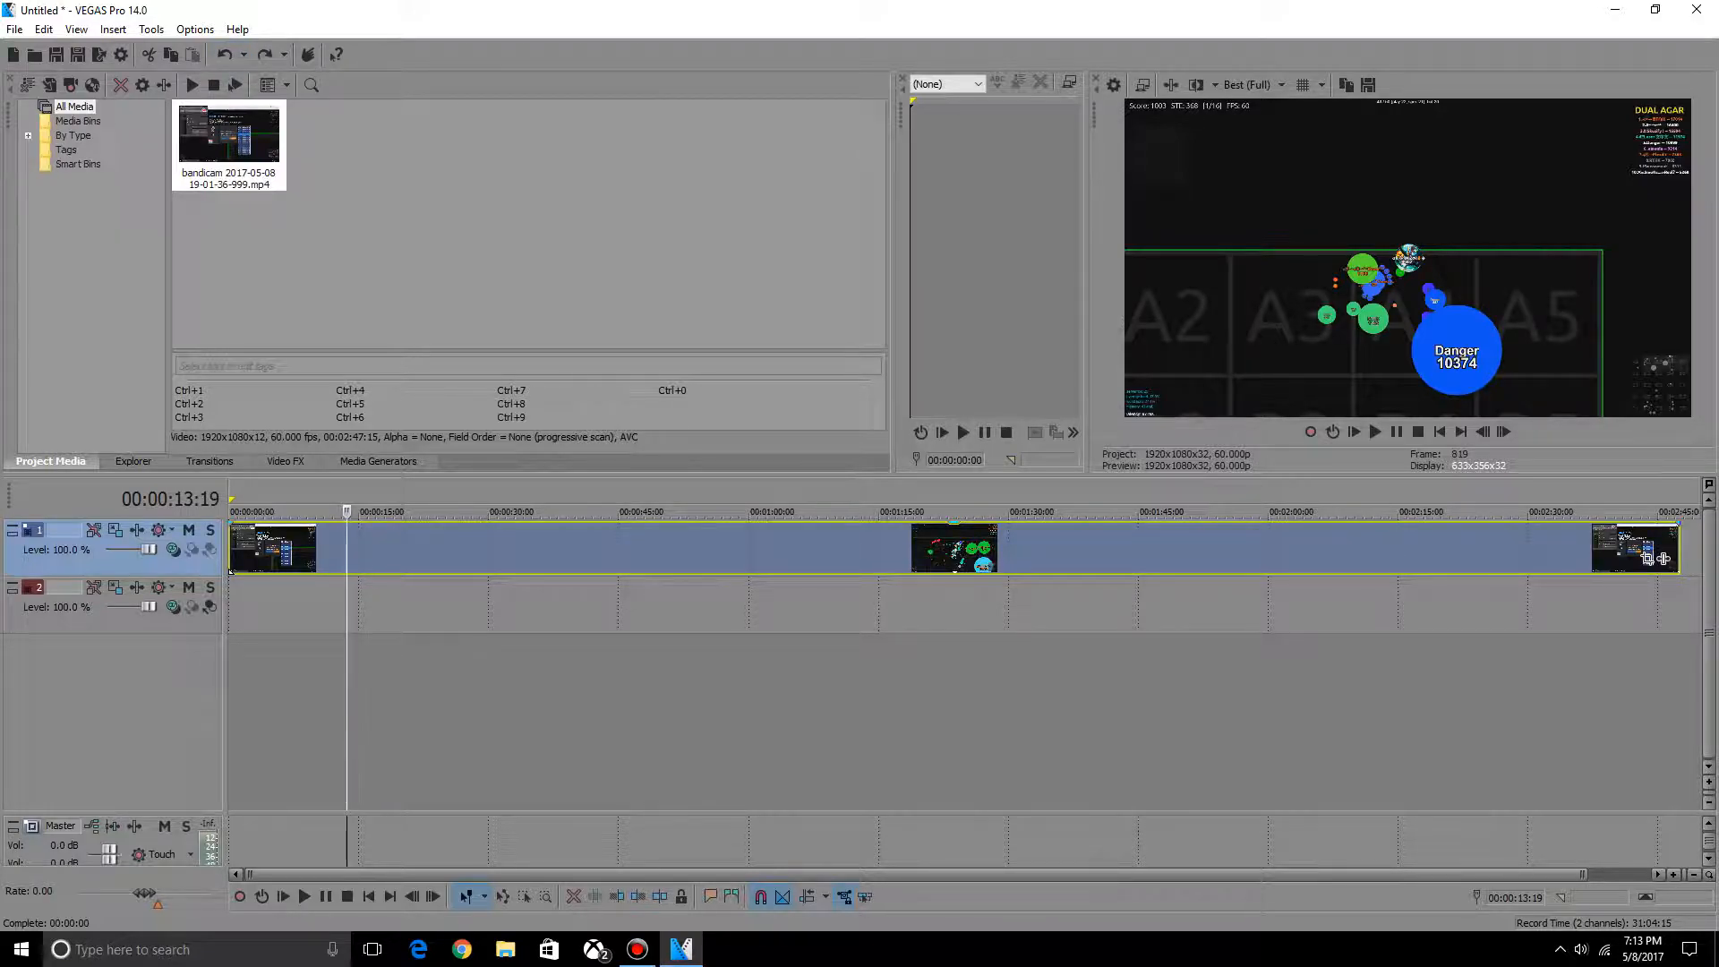
- Trim the start of the gameplay clip at 00:00:14:04 on the timeline
right_click(348, 548)
left_click(334, 548)
left_click(351, 548)
right_click(351, 577)
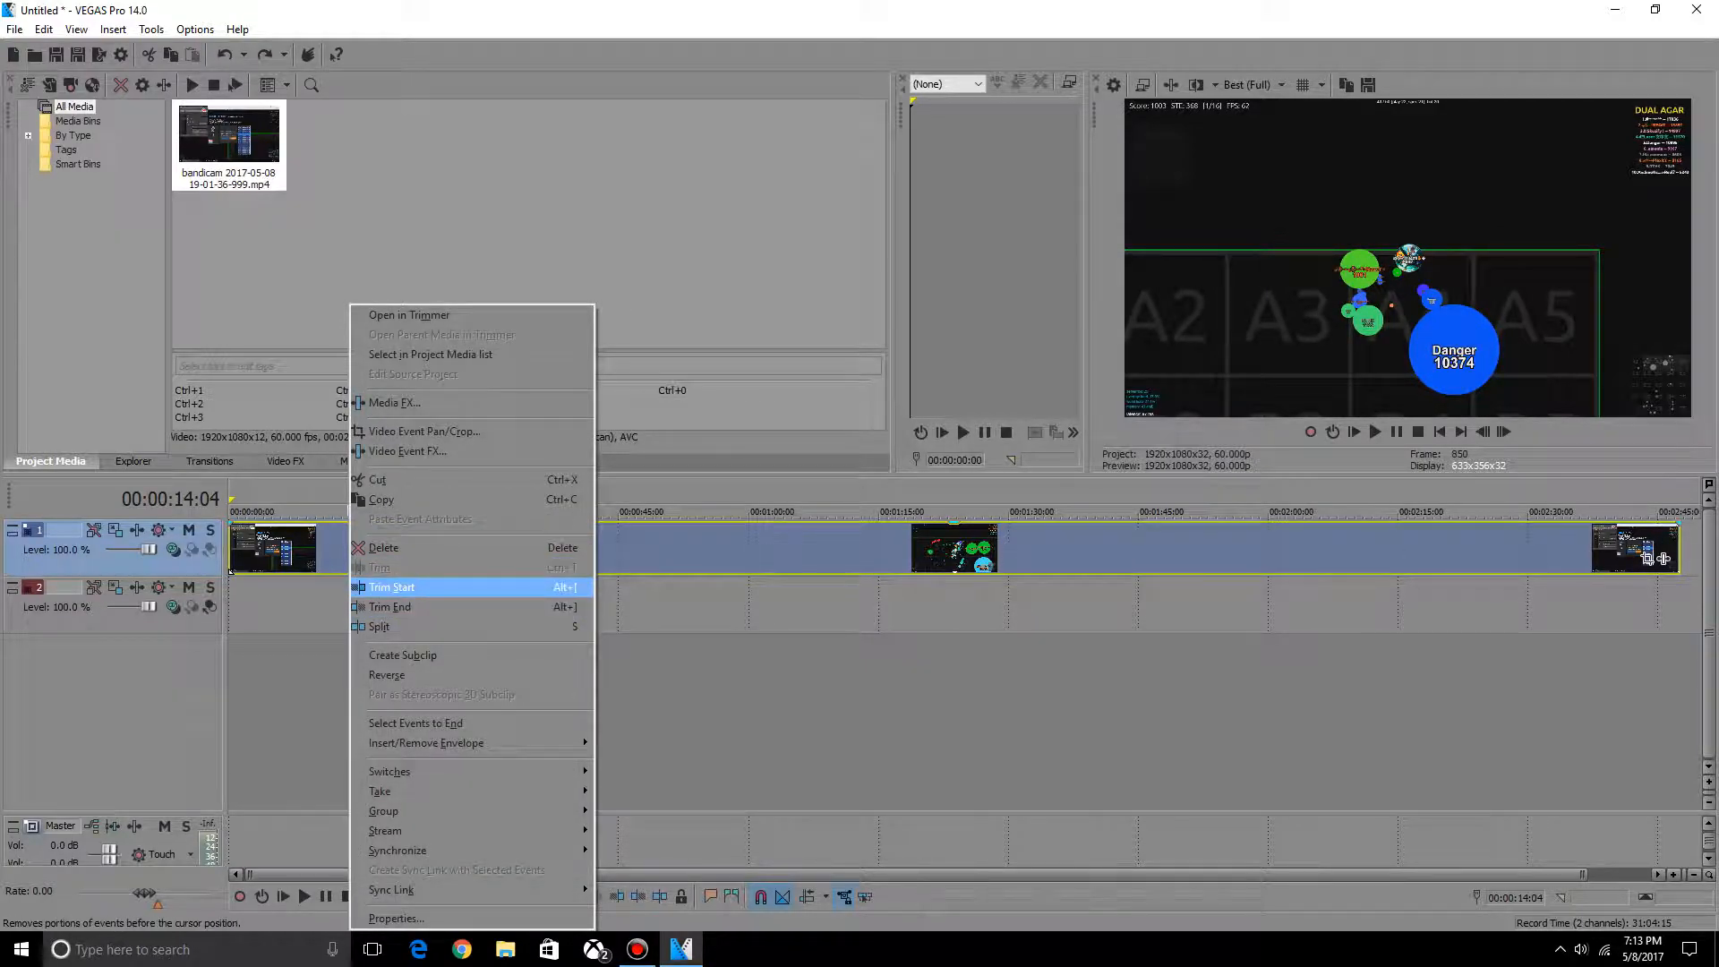
key("Return")
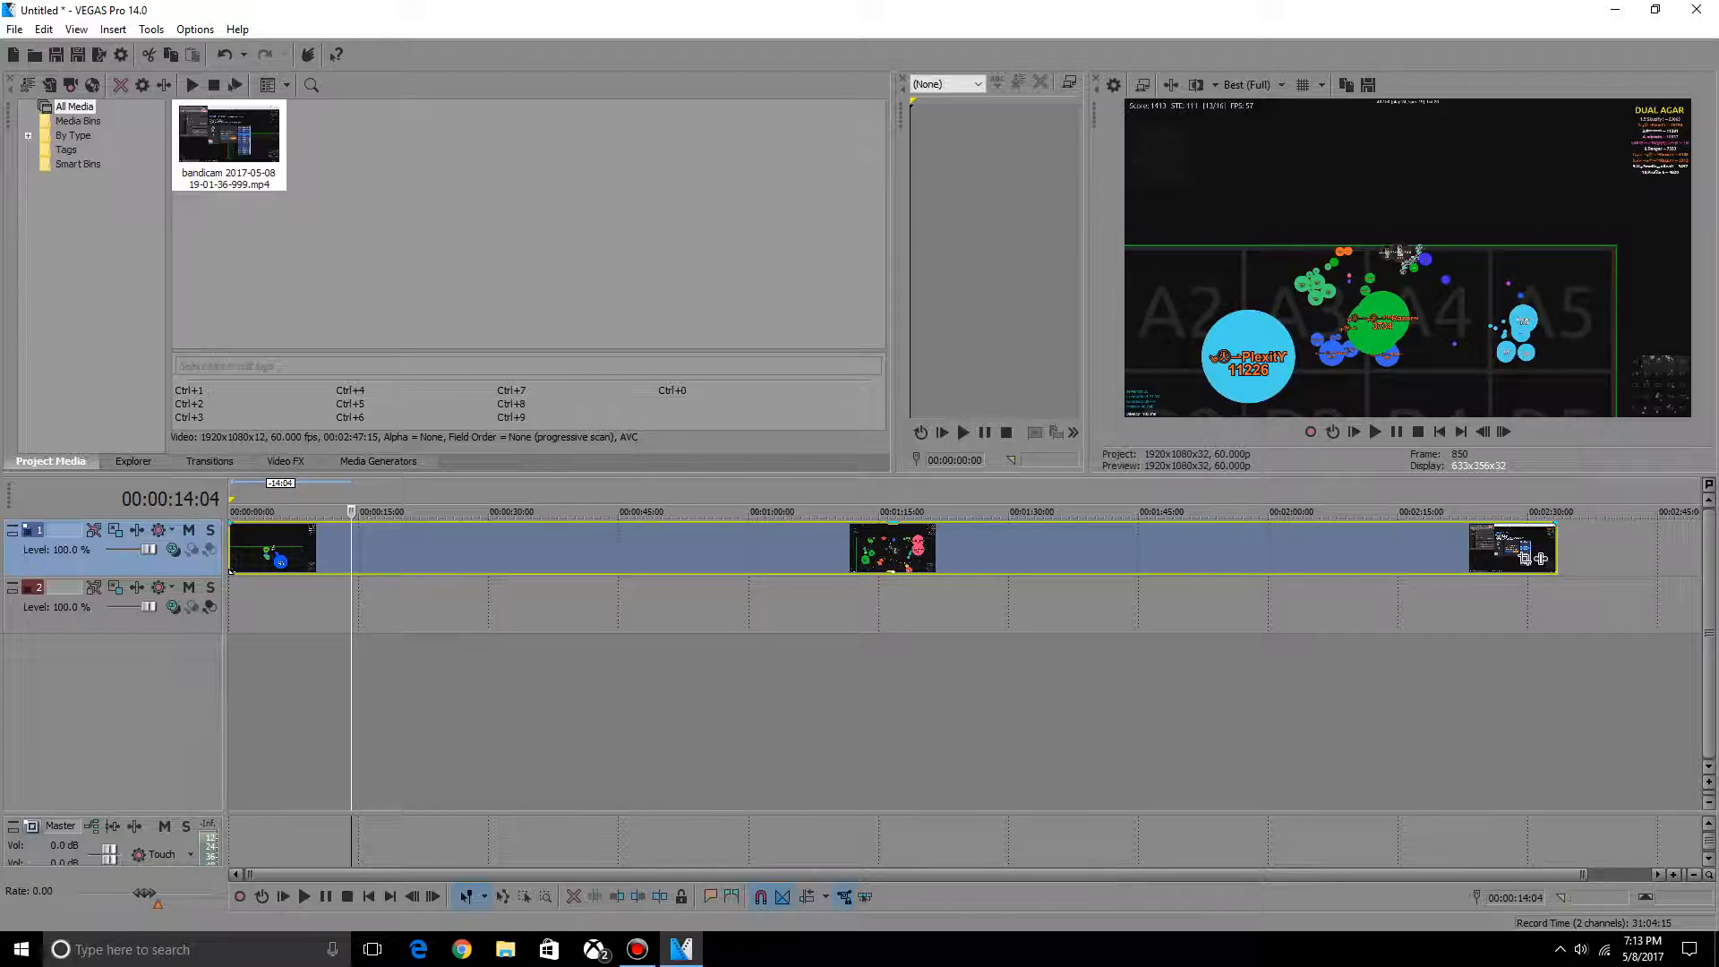
left_click(619, 548)
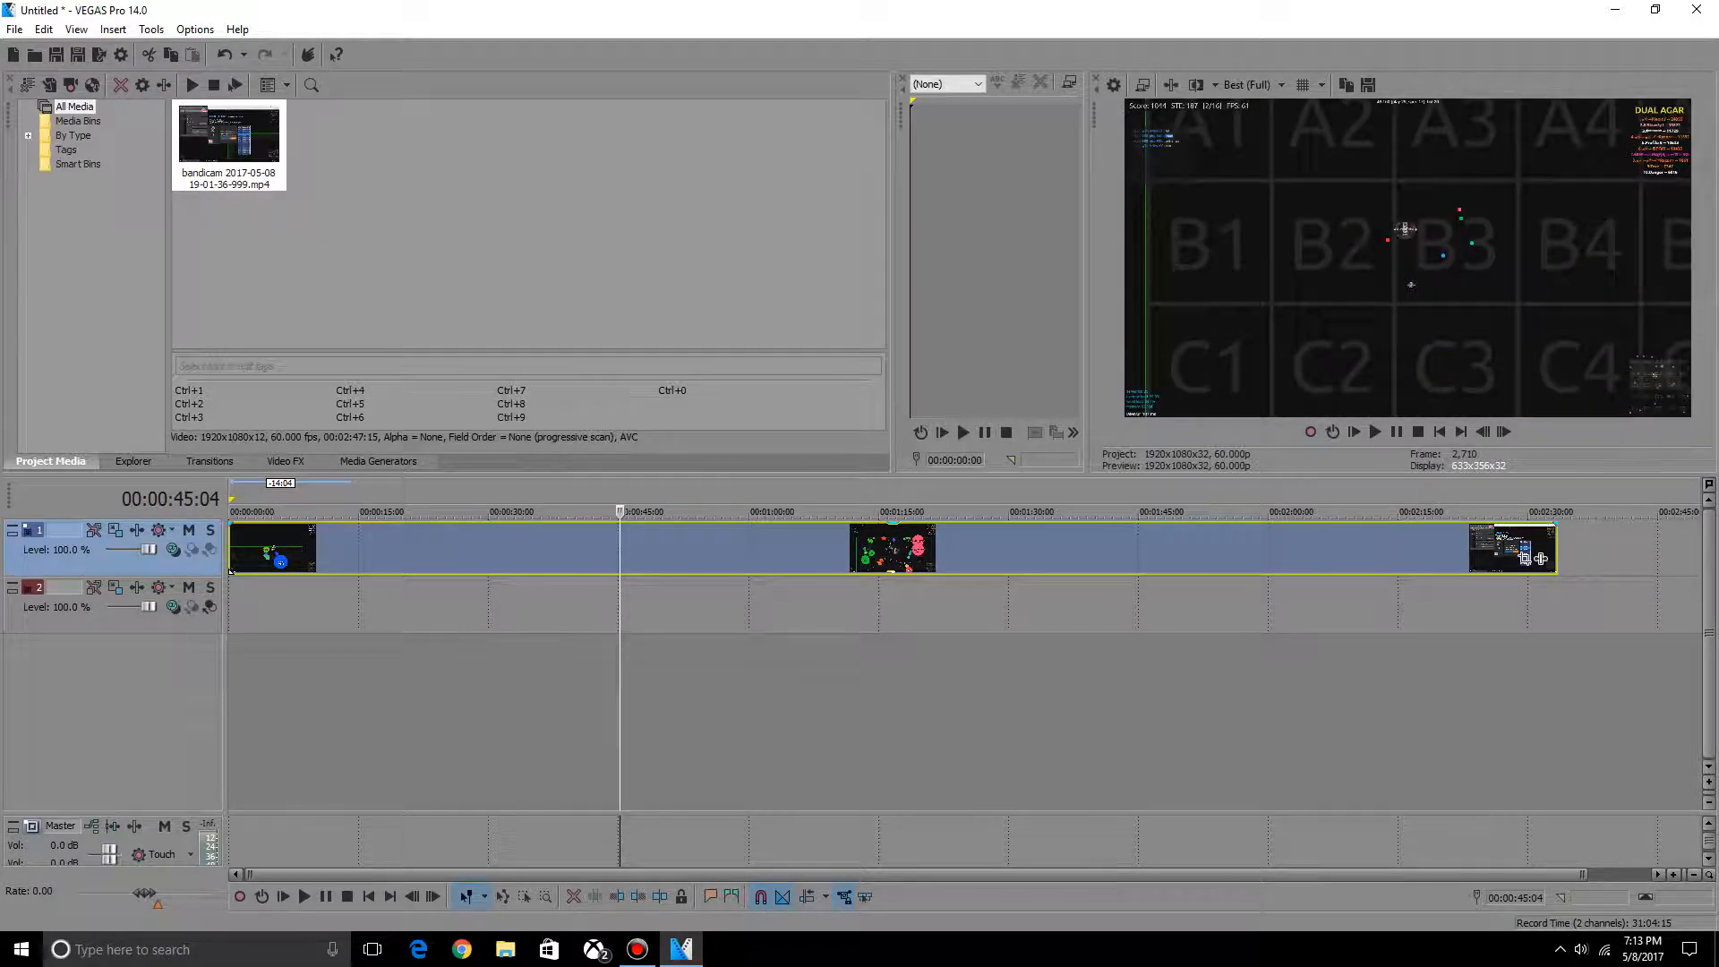
right_click(619, 548)
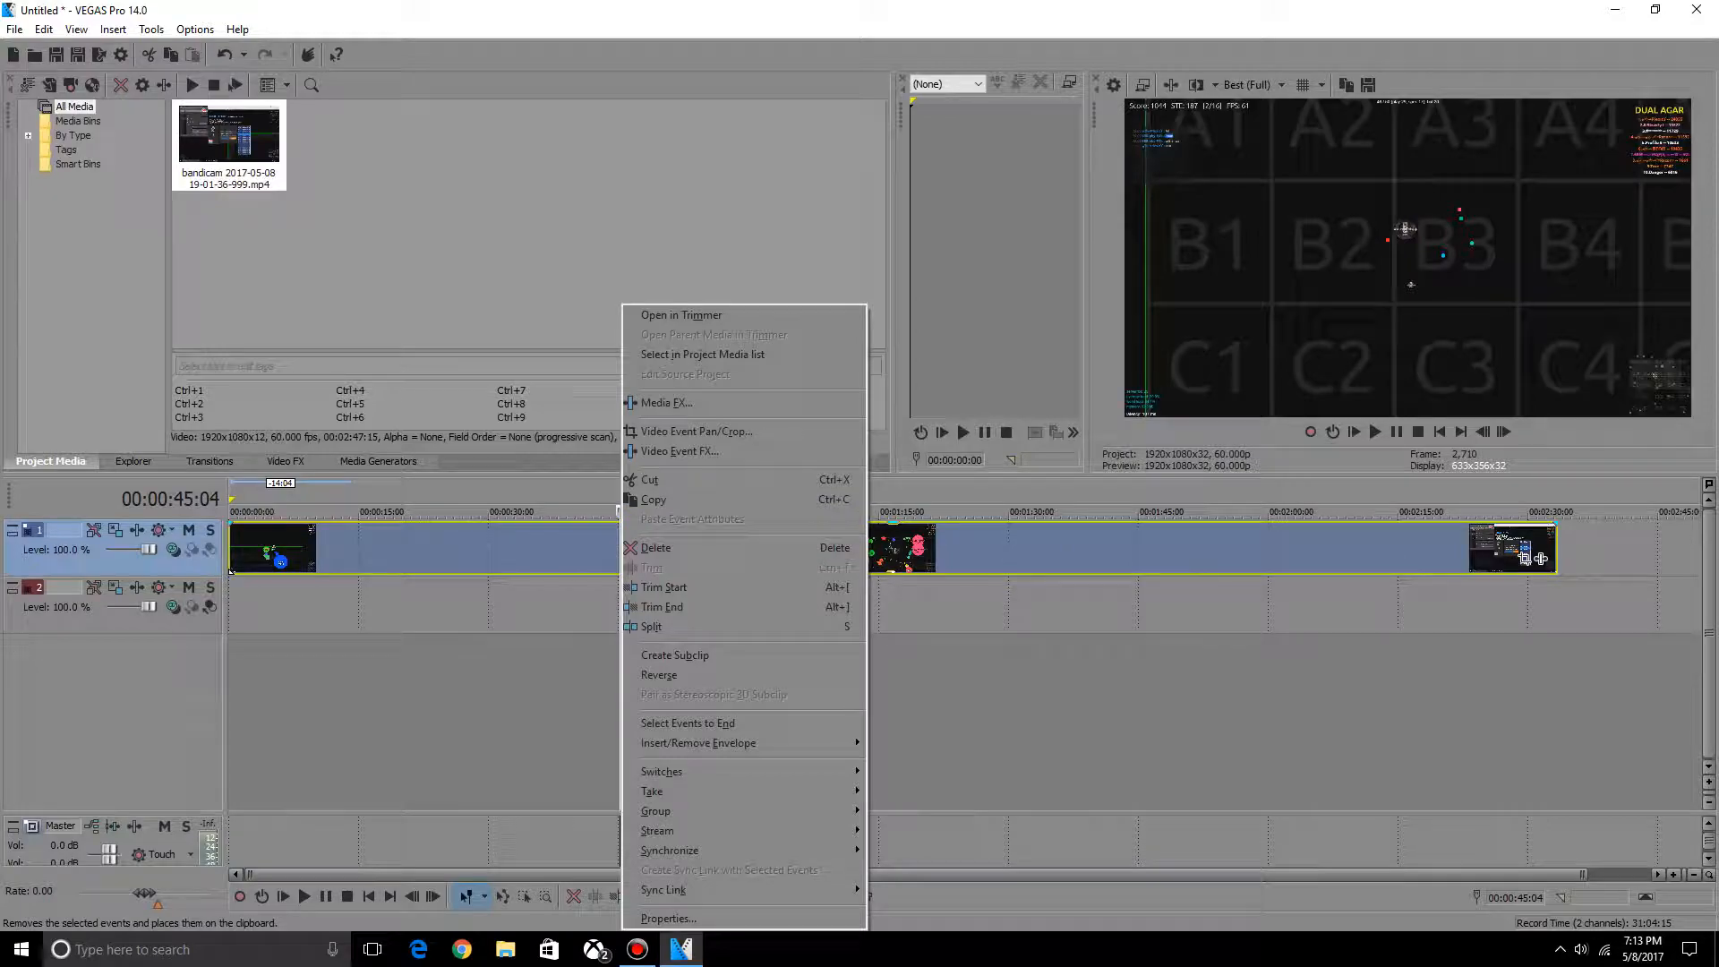
key("Escape")
left_click(1404, 604)
- Trim the end of the gameplay clip at 00:02:30:13, where the footage reaches the game's menu screen
left_click(1476, 548)
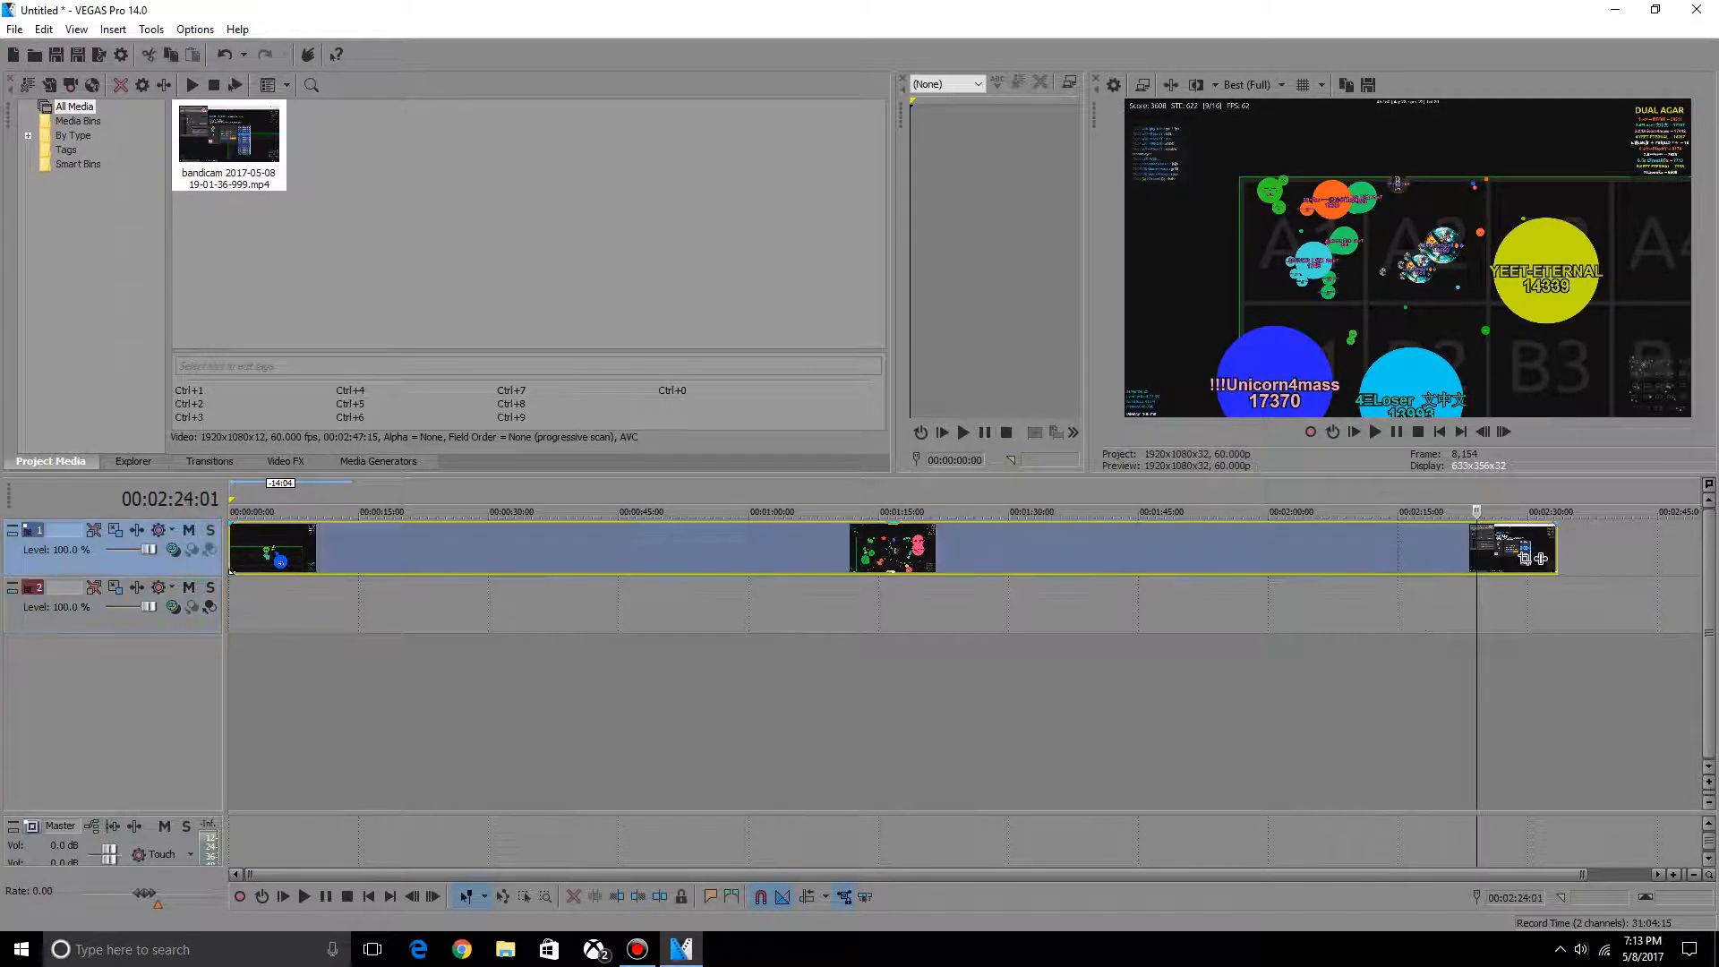
left_click(1492, 548)
left_click(1507, 548)
left_click(1519, 548)
left_click(1529, 548)
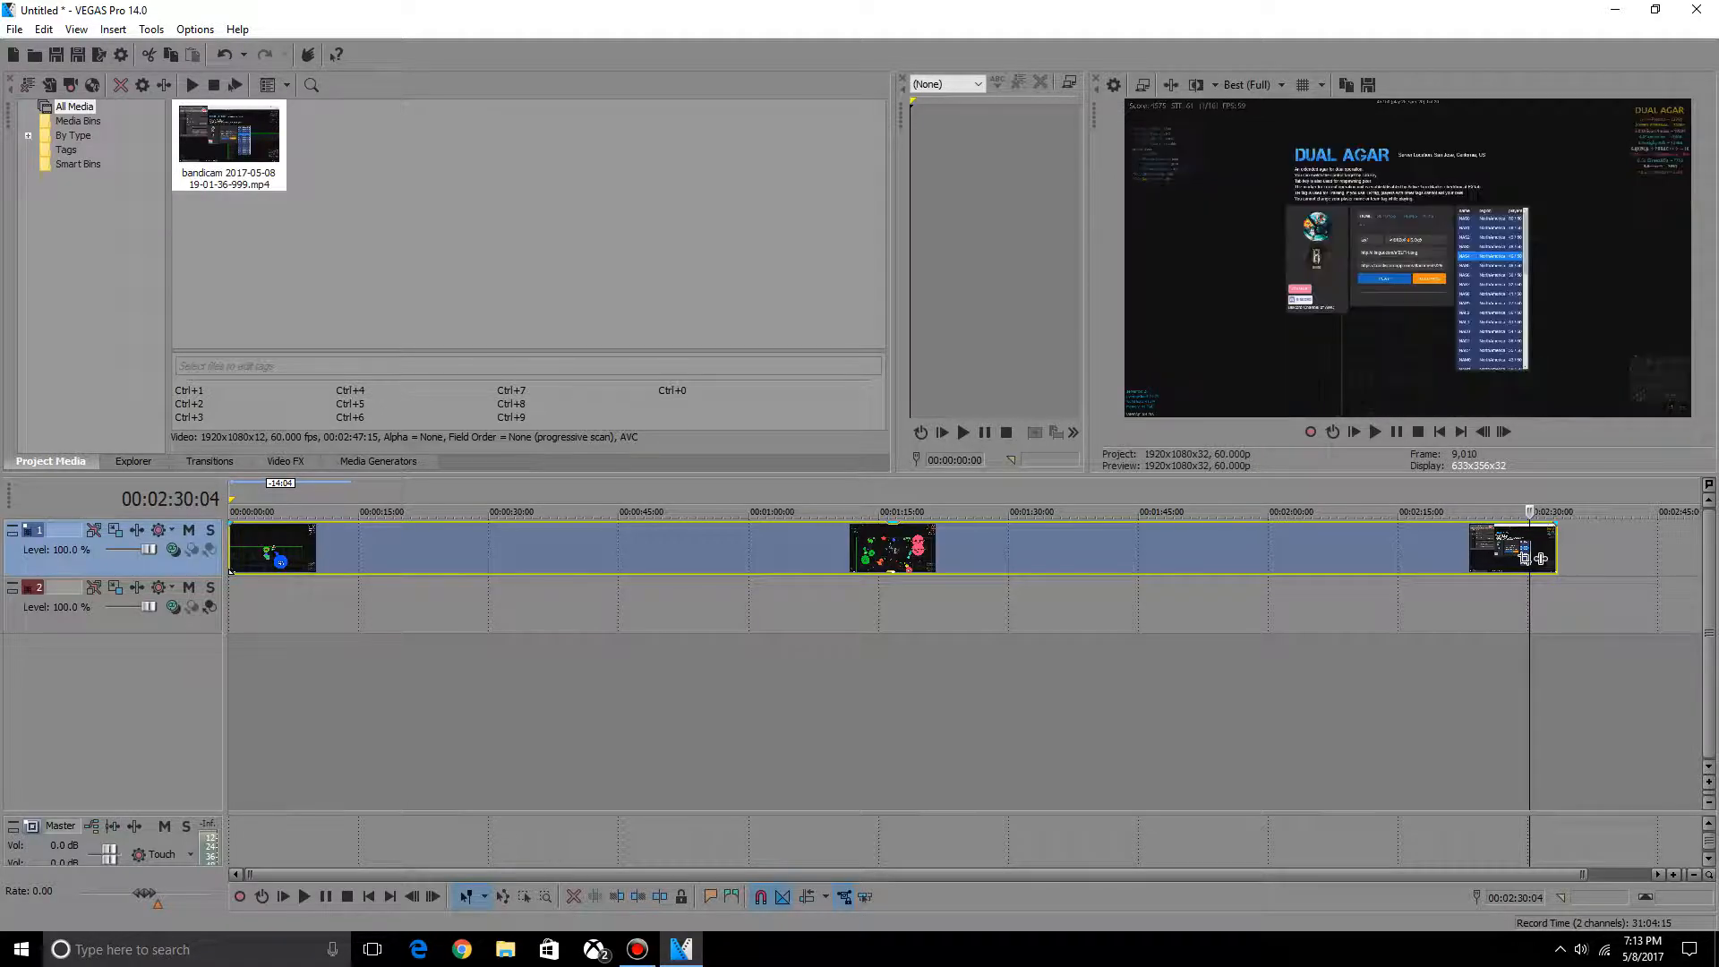
left_click(1540, 555)
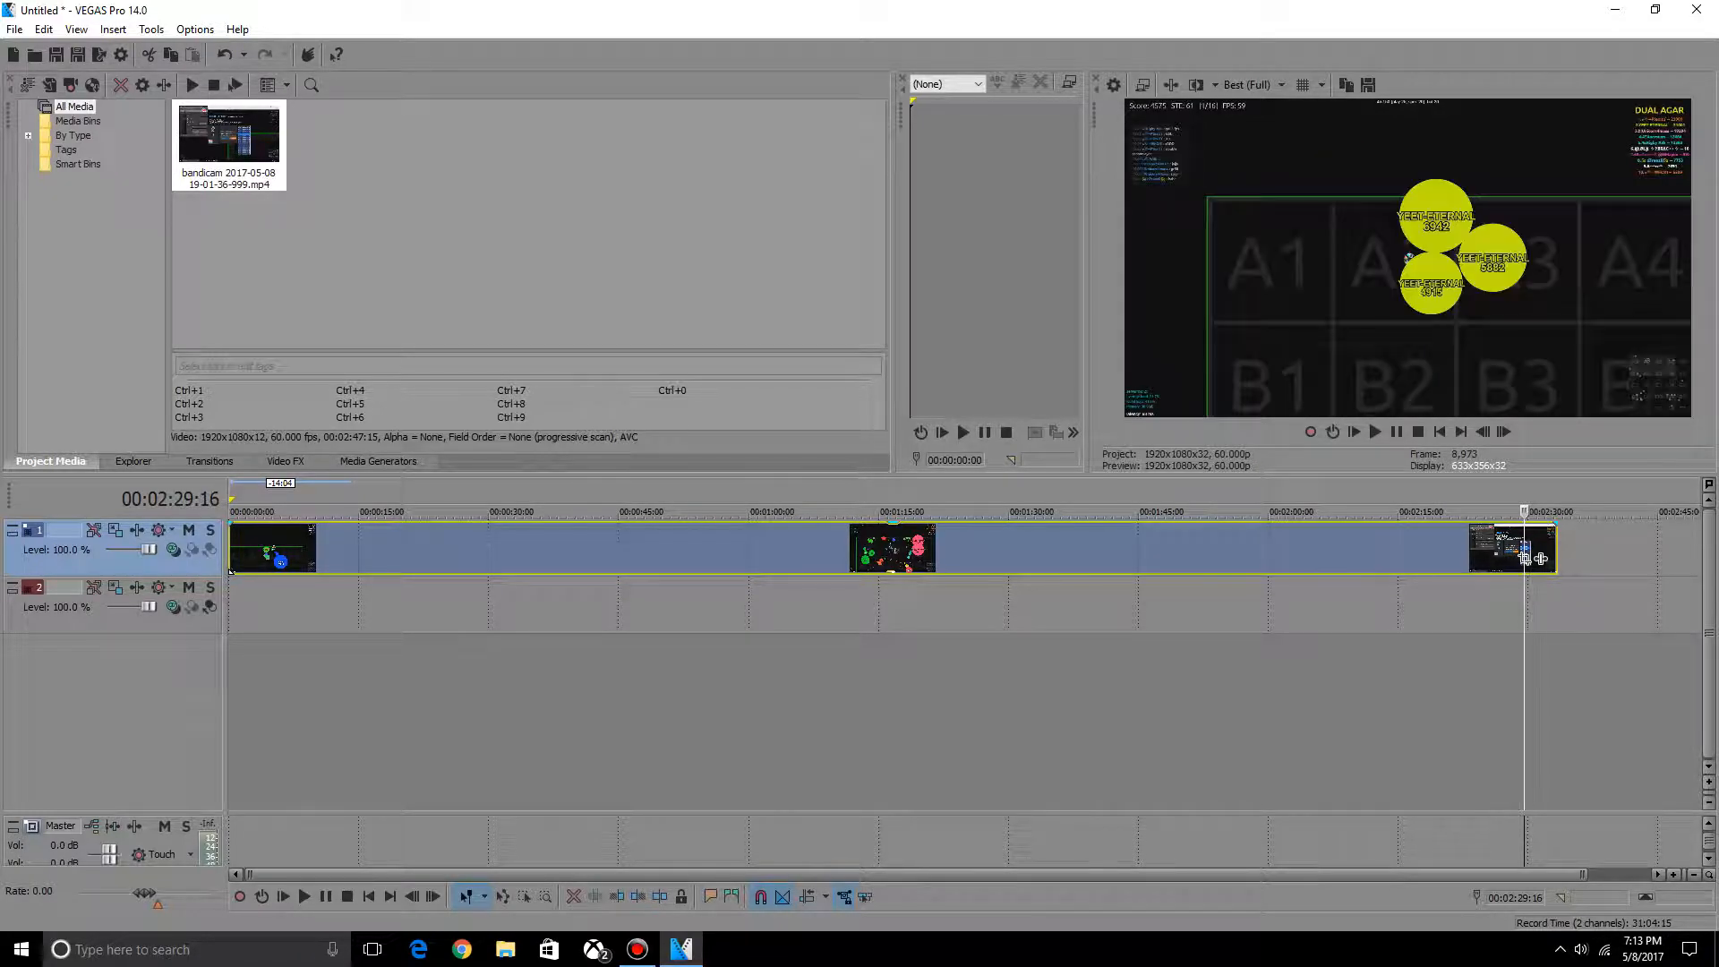
left_click(1530, 555)
key("Right")
key("Right")
key("Right")
key("Right")
key("Left")
key("Left")
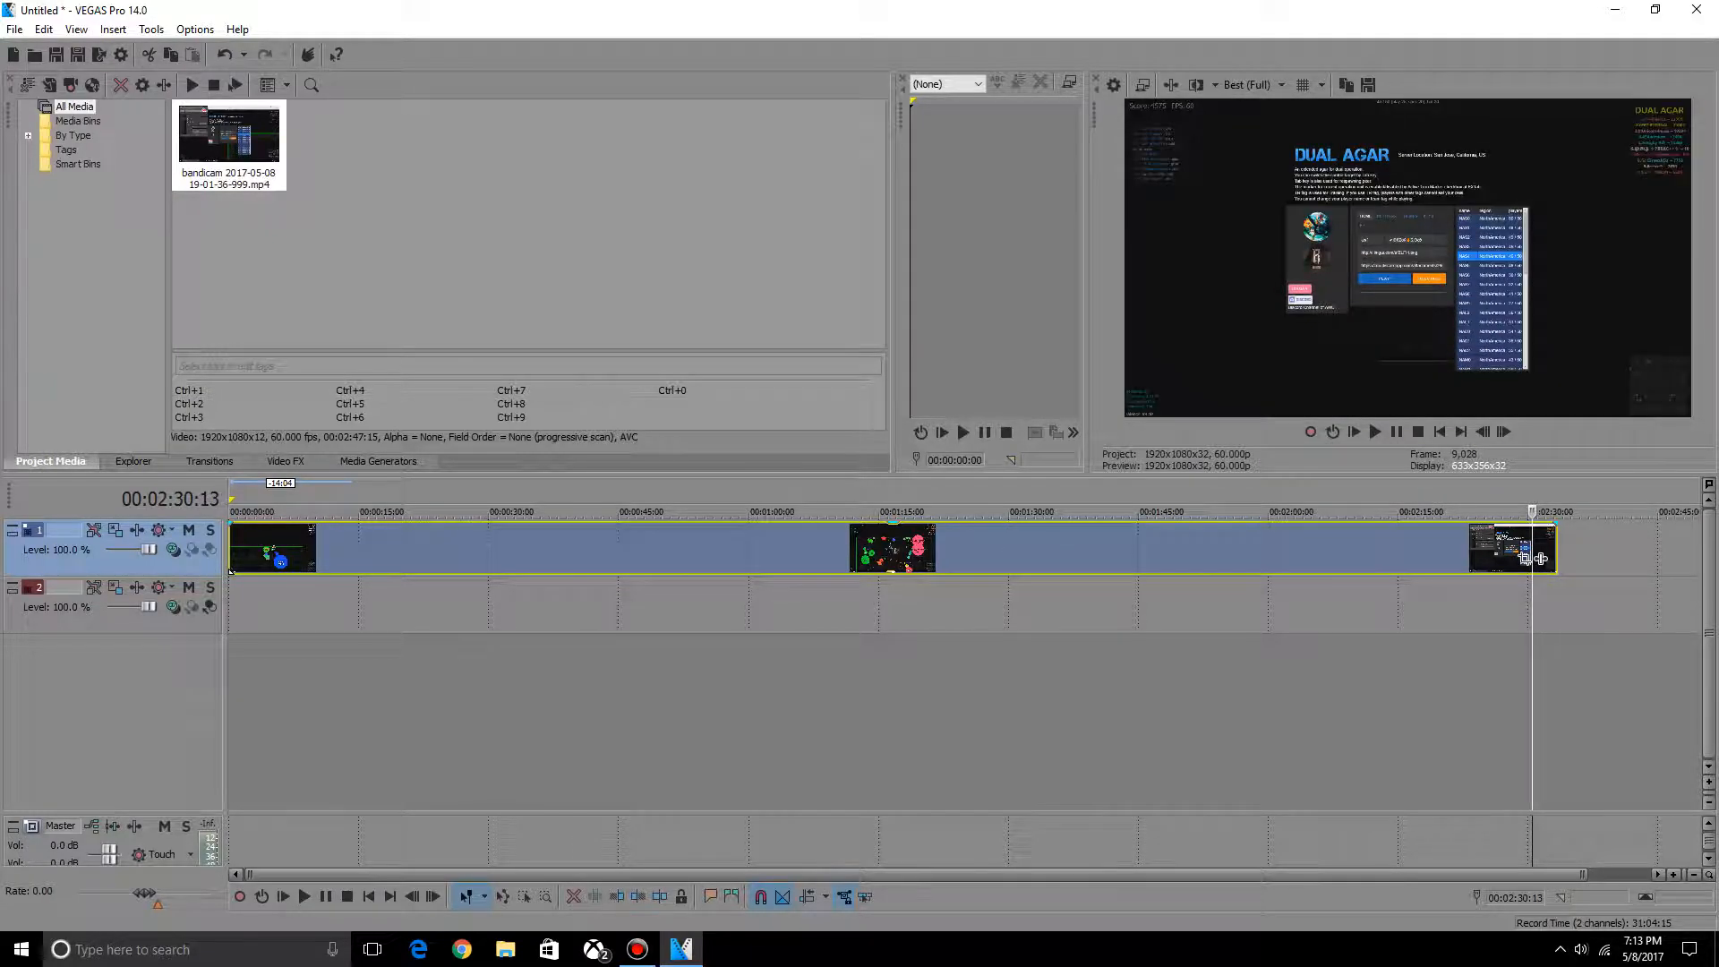
right_click(1530, 555)
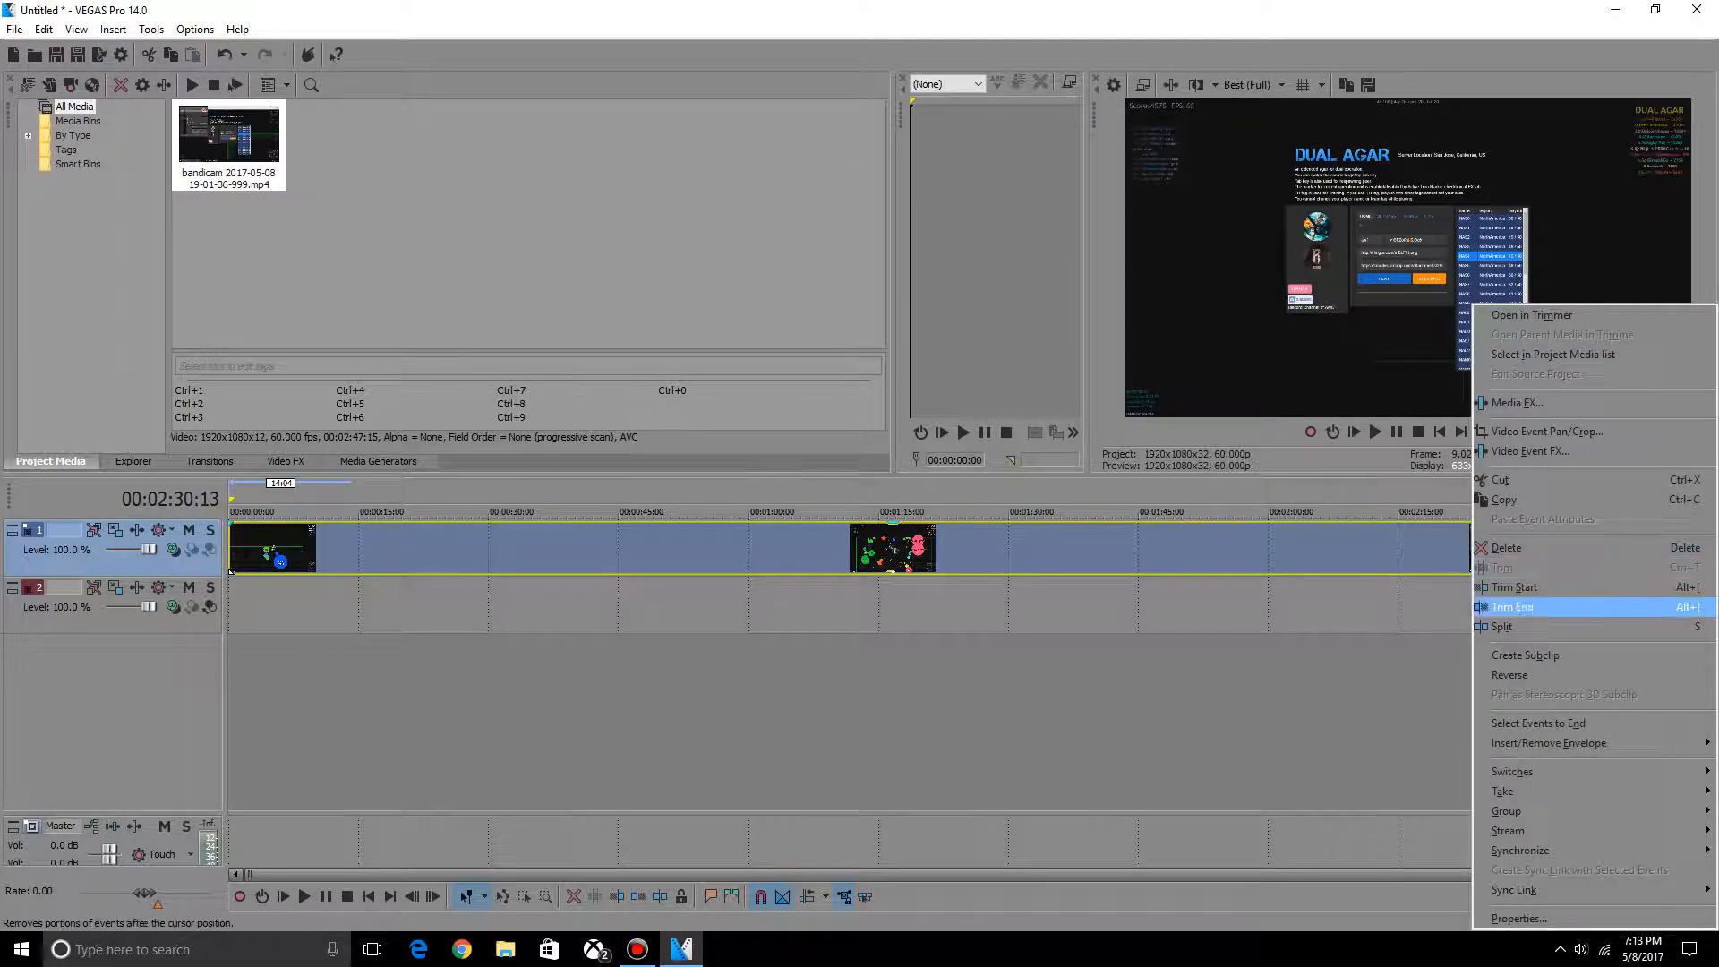
left_click(1529, 607)
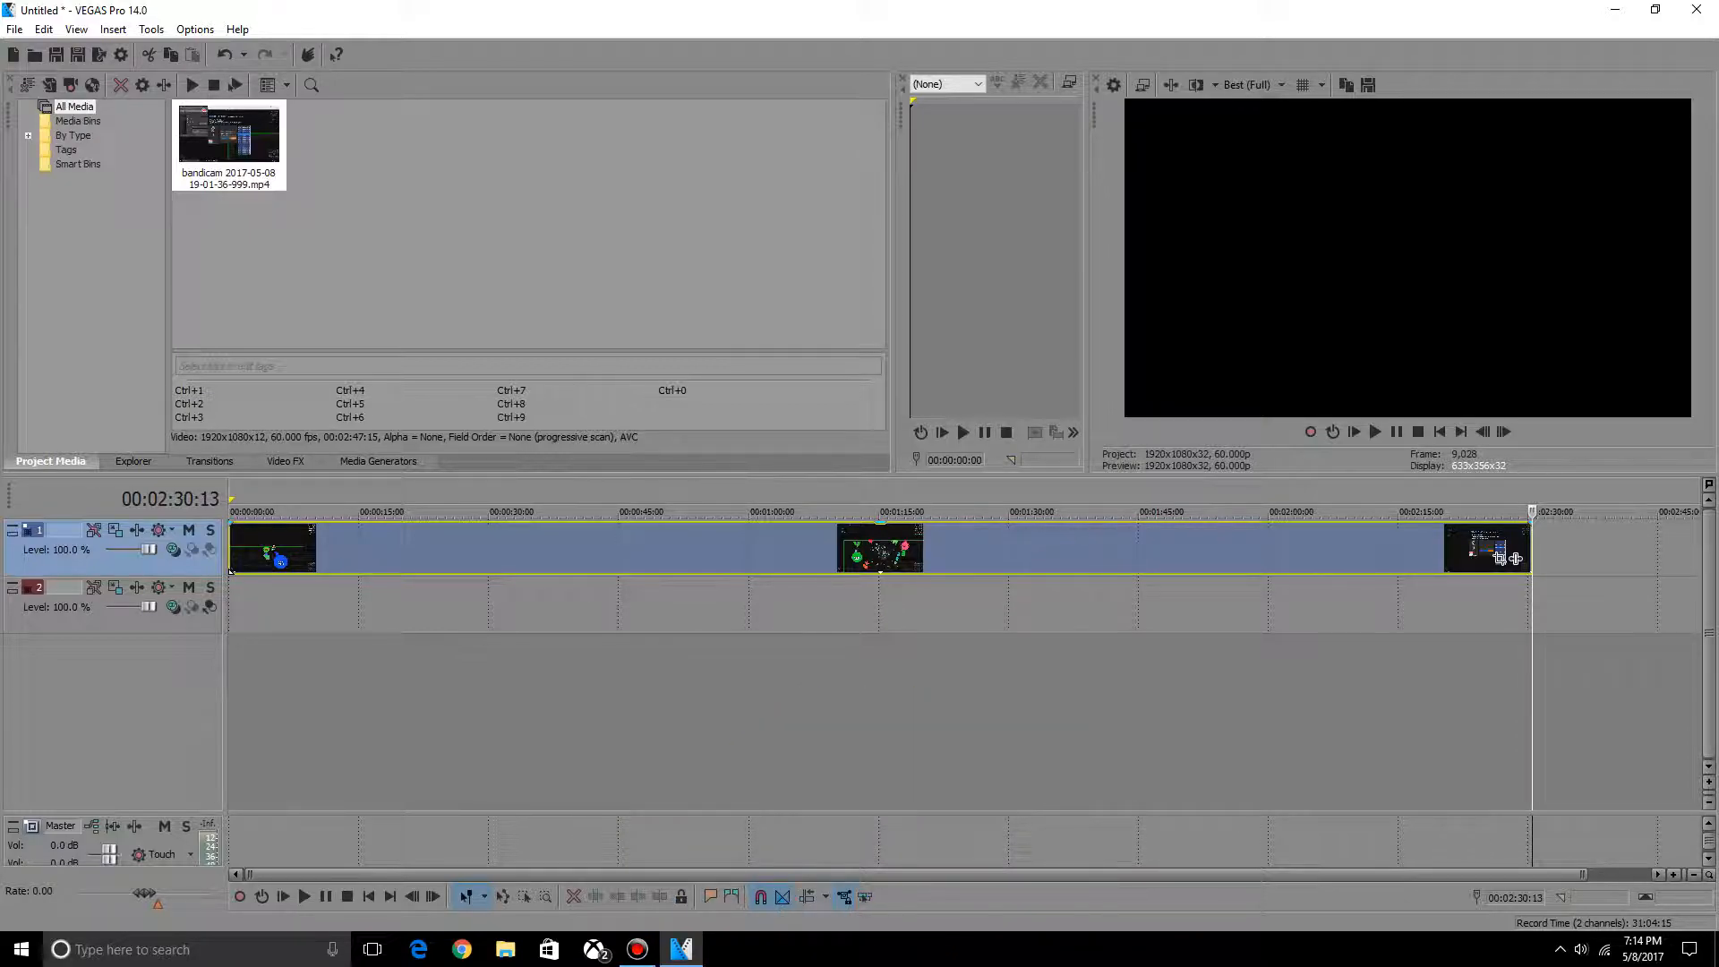
left_click(1449, 547)
right_click(1514, 558)
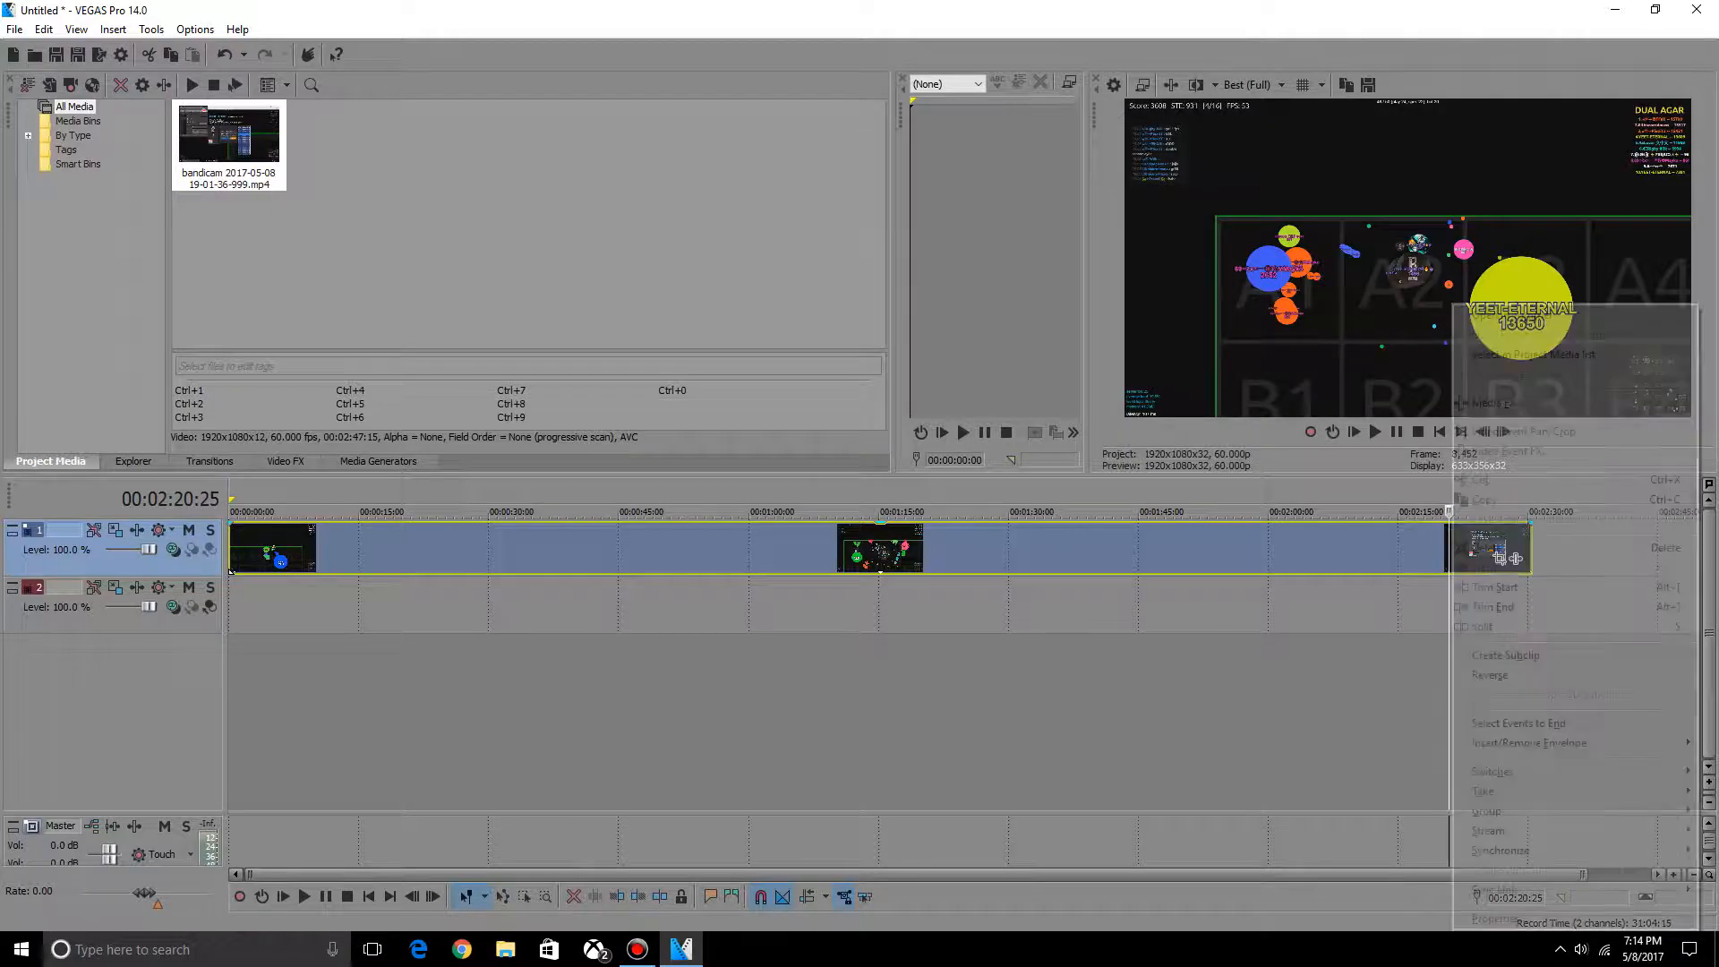
left_click(1481, 627)
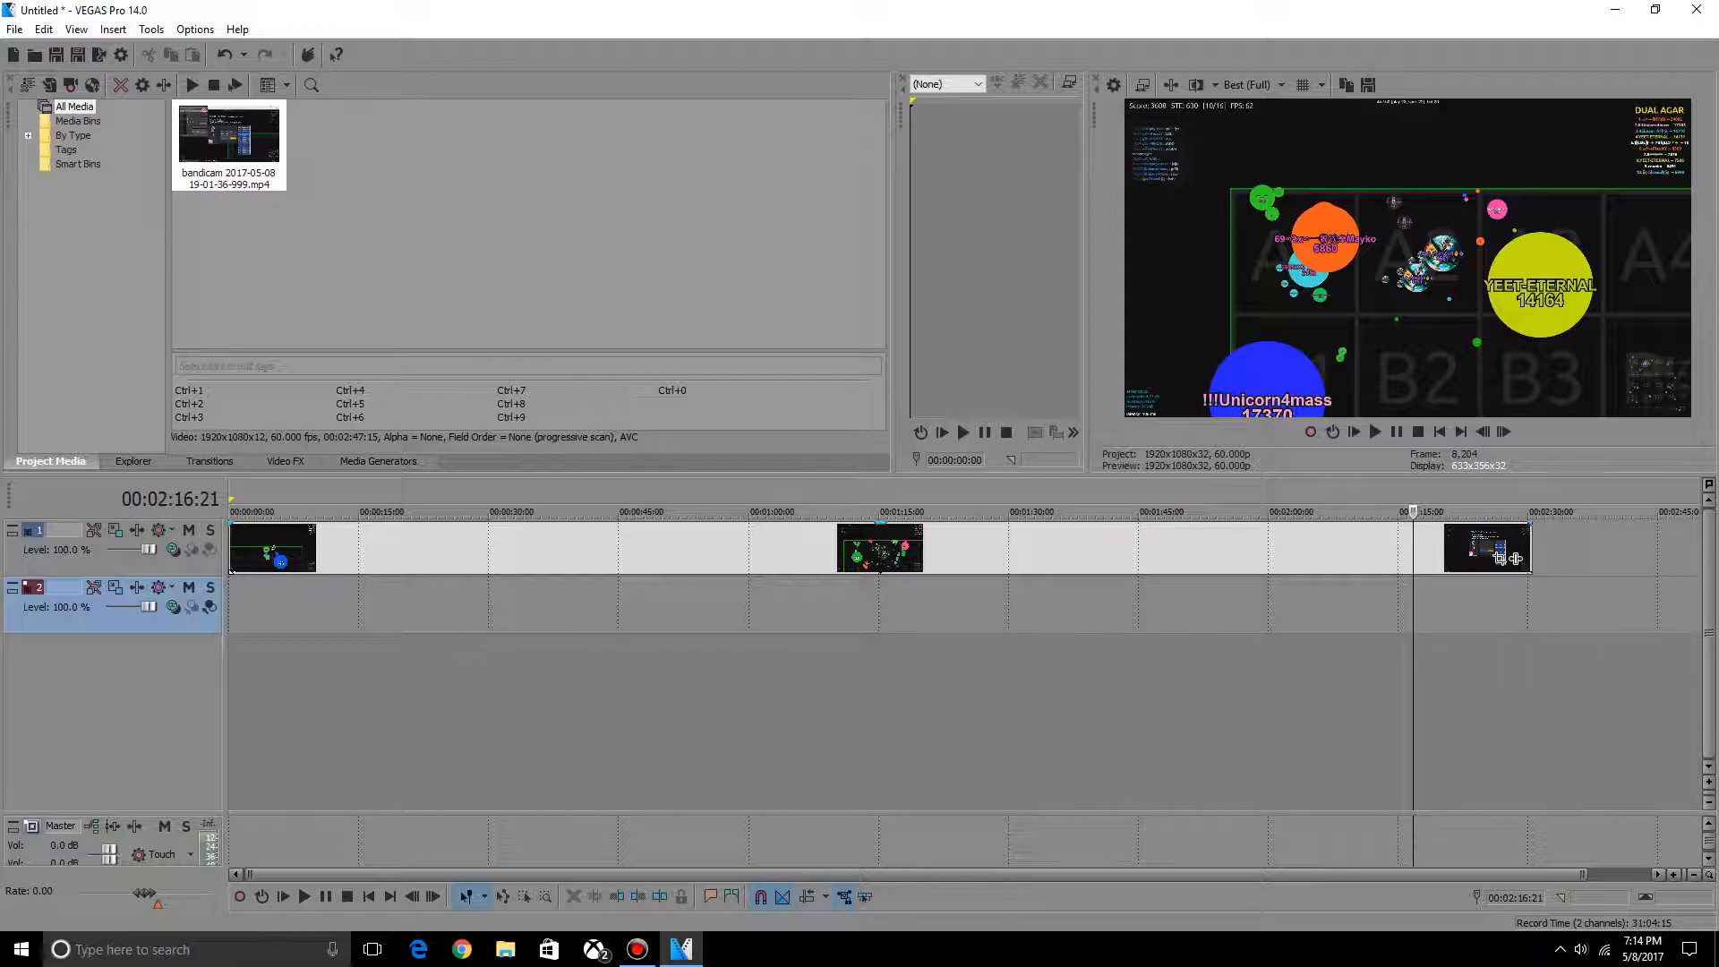
left_click(341, 548)
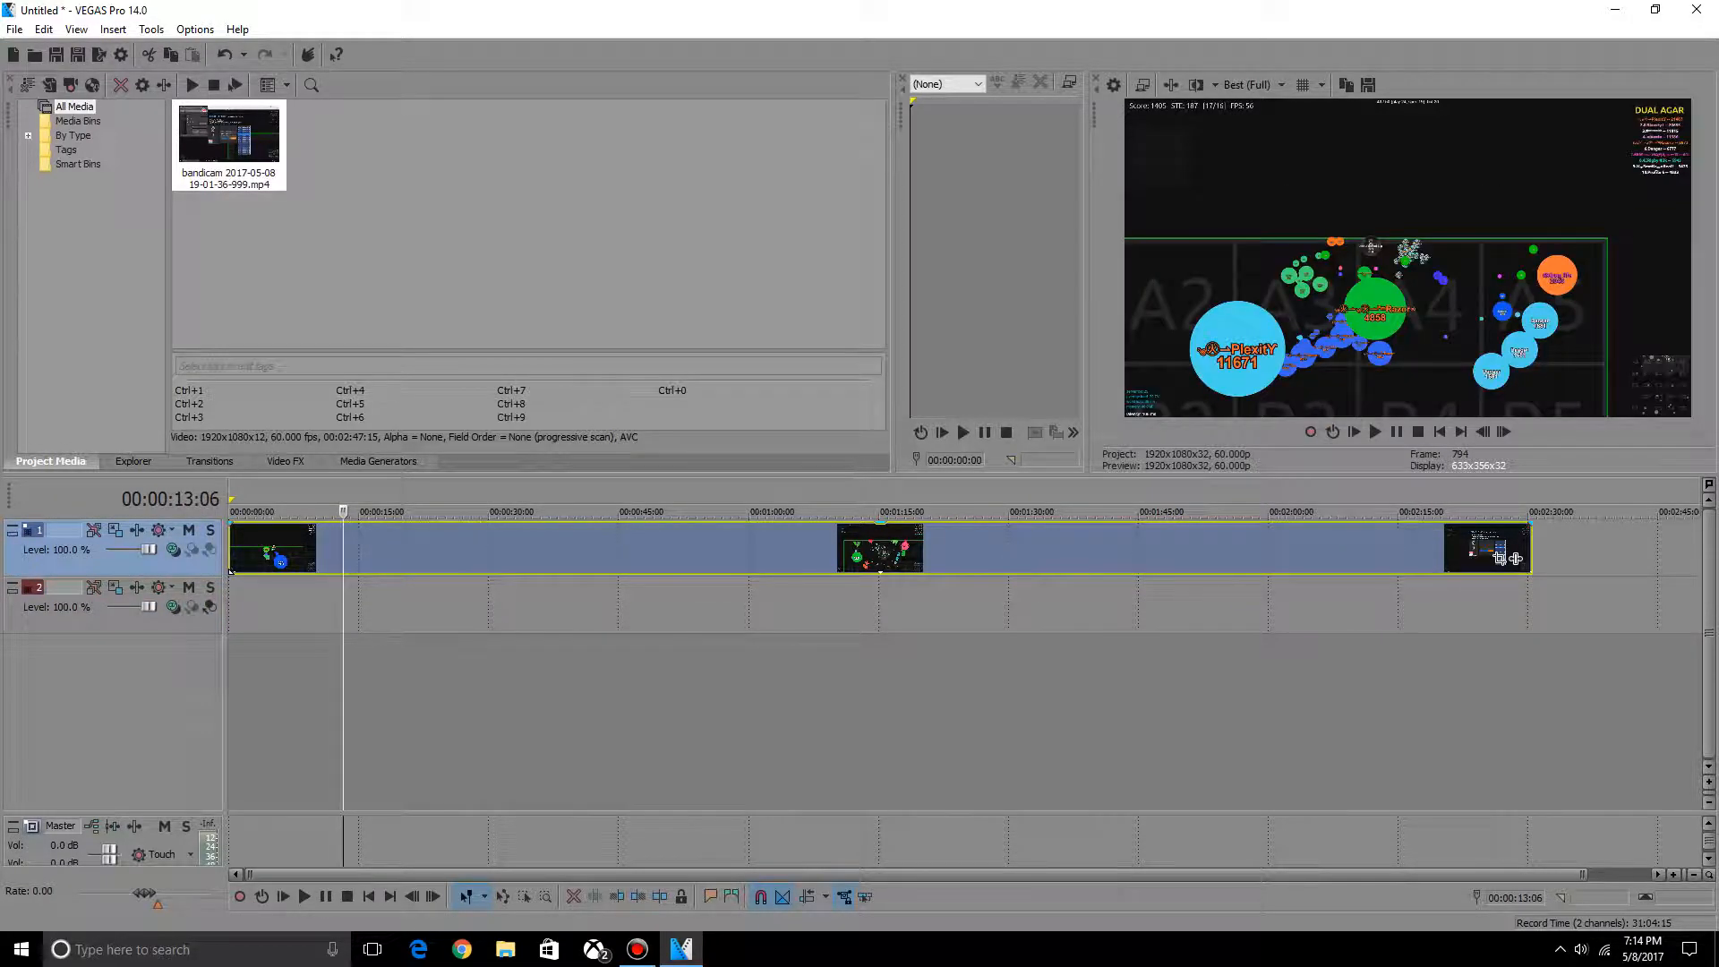
left_click(239, 548)
left_click(261, 548)
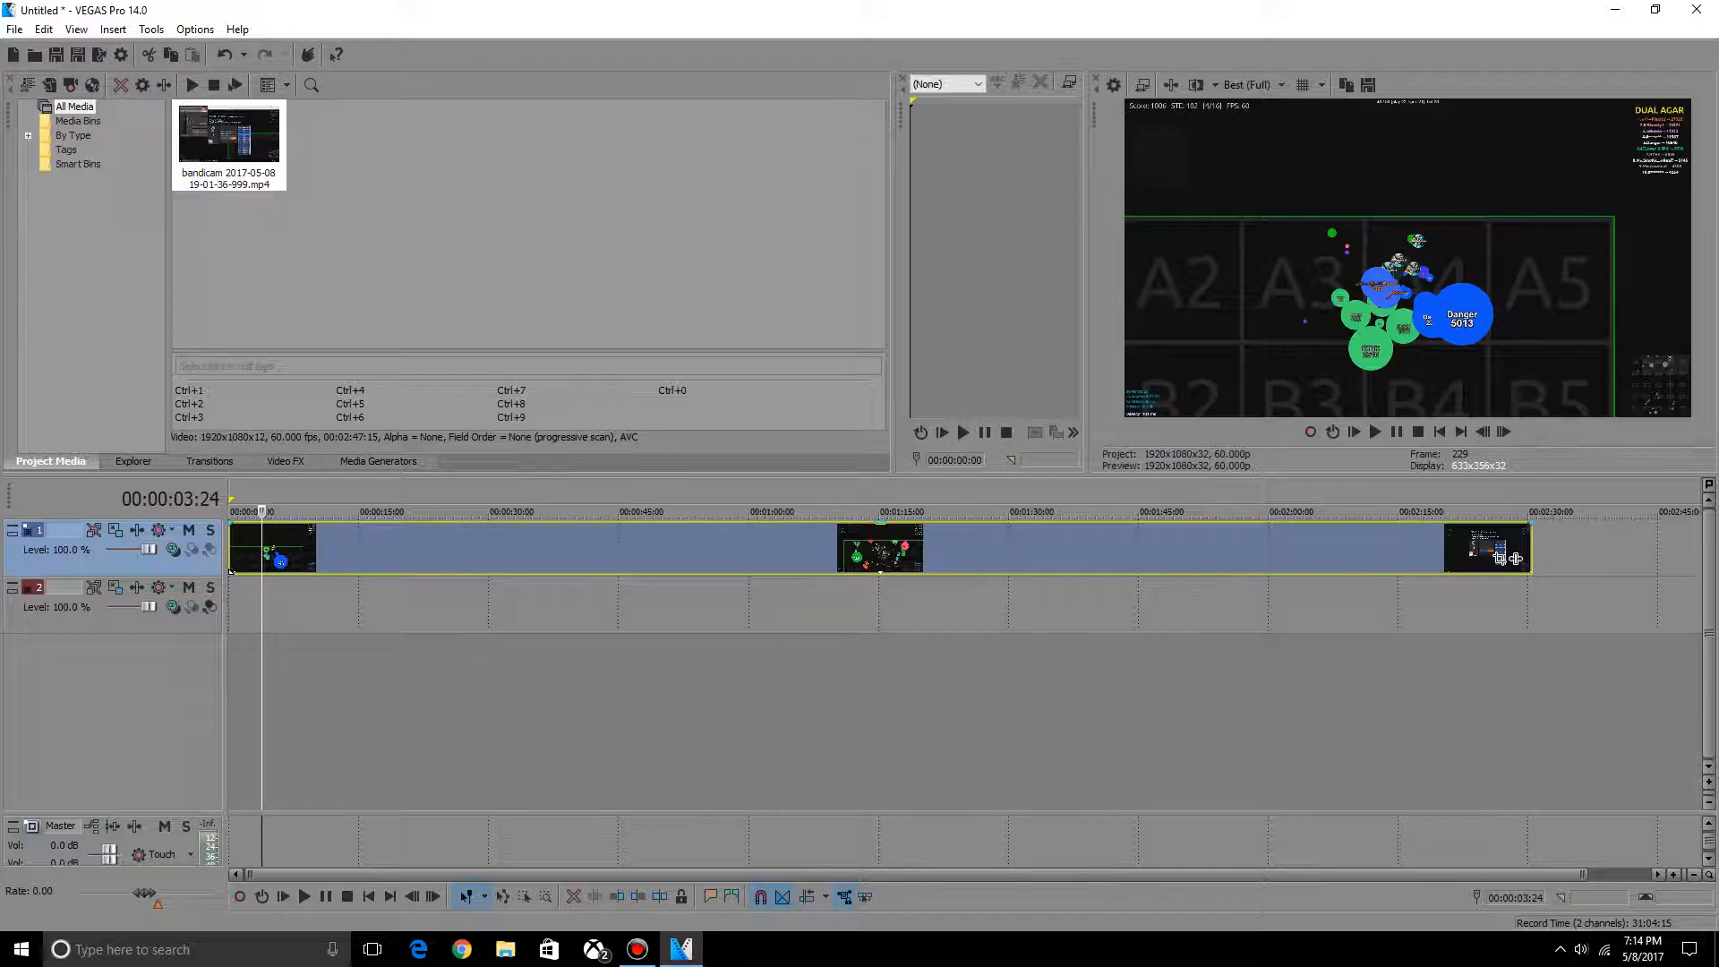
- Add a fade-in about 6 seconds long to the start of the gameplay clip and preview it from the beginning
left_click_drag(231, 571, 278, 571)
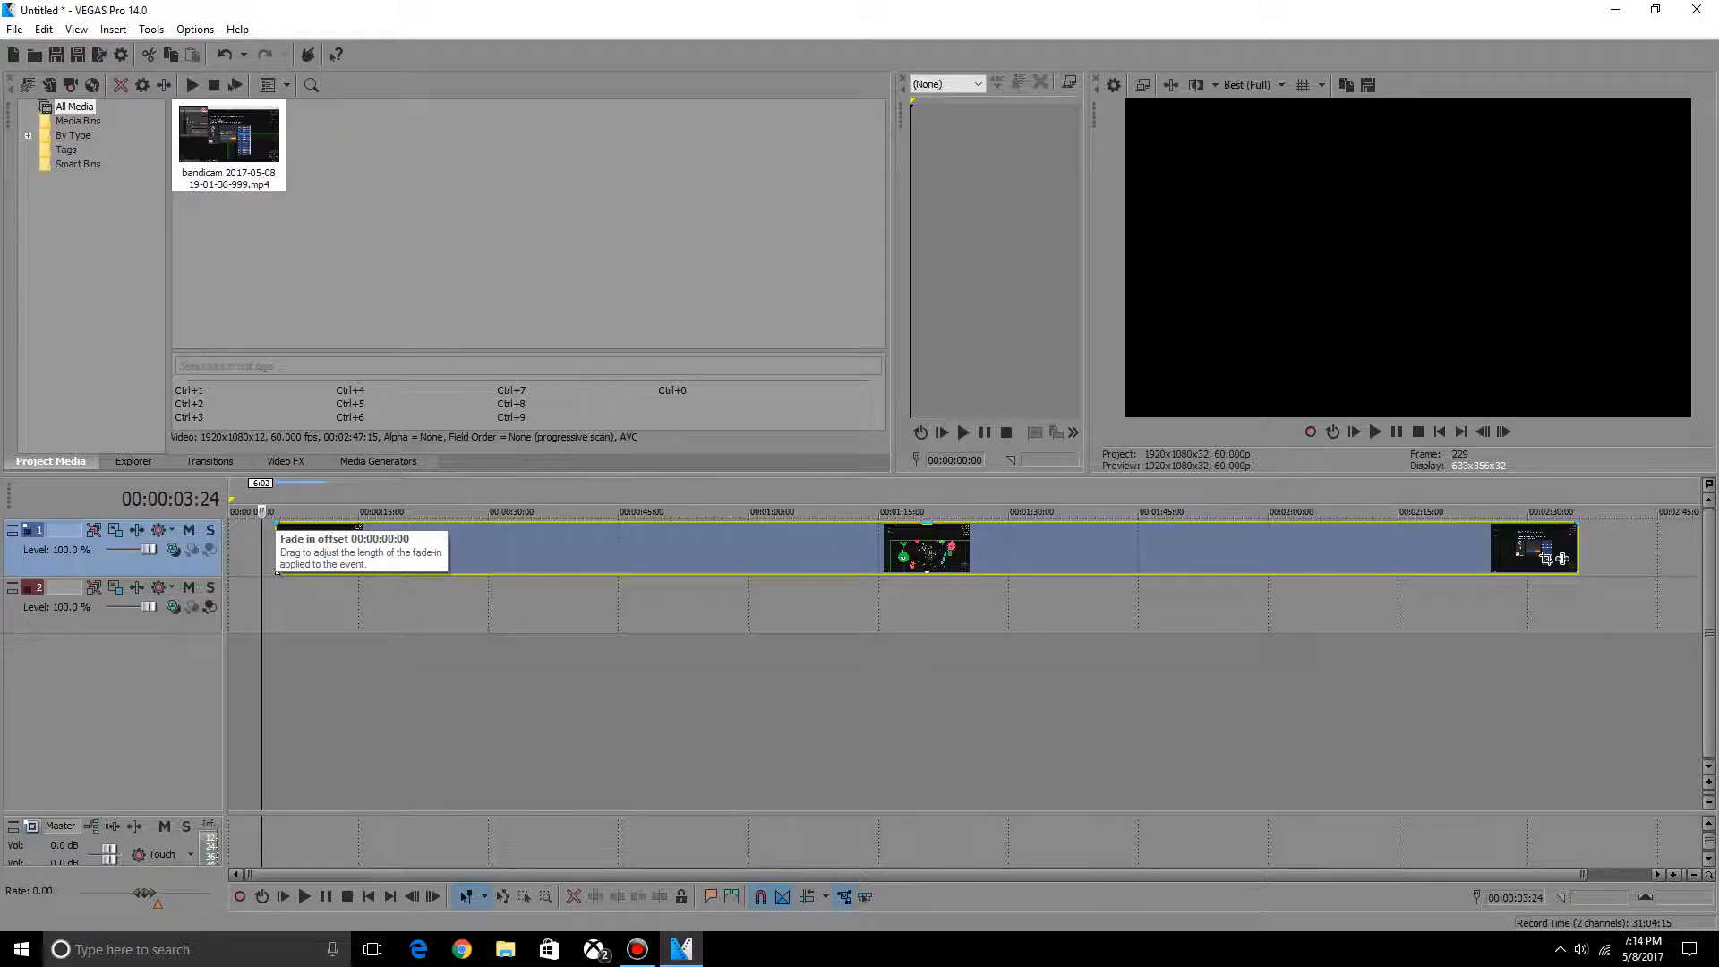
mouse_move(276, 526)
left_mouse_down()
mouse_move(330, 560)
mouse_move(283, 561)
left_mouse_up()
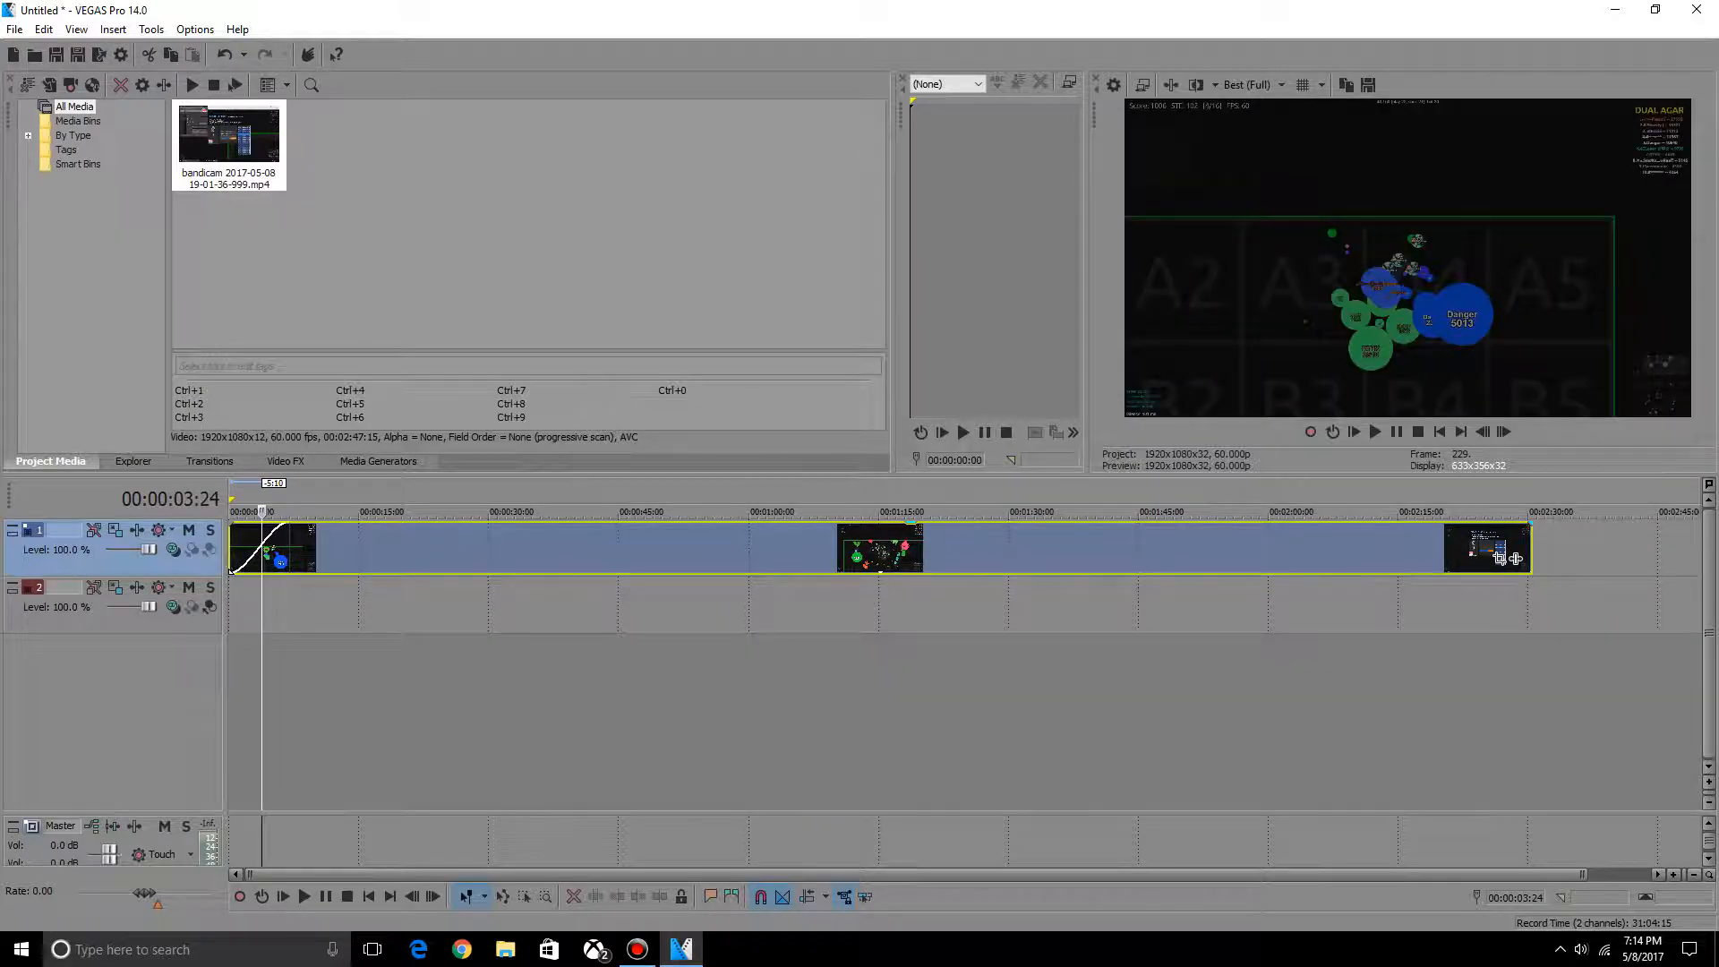
left_click(232, 570)
key("space")
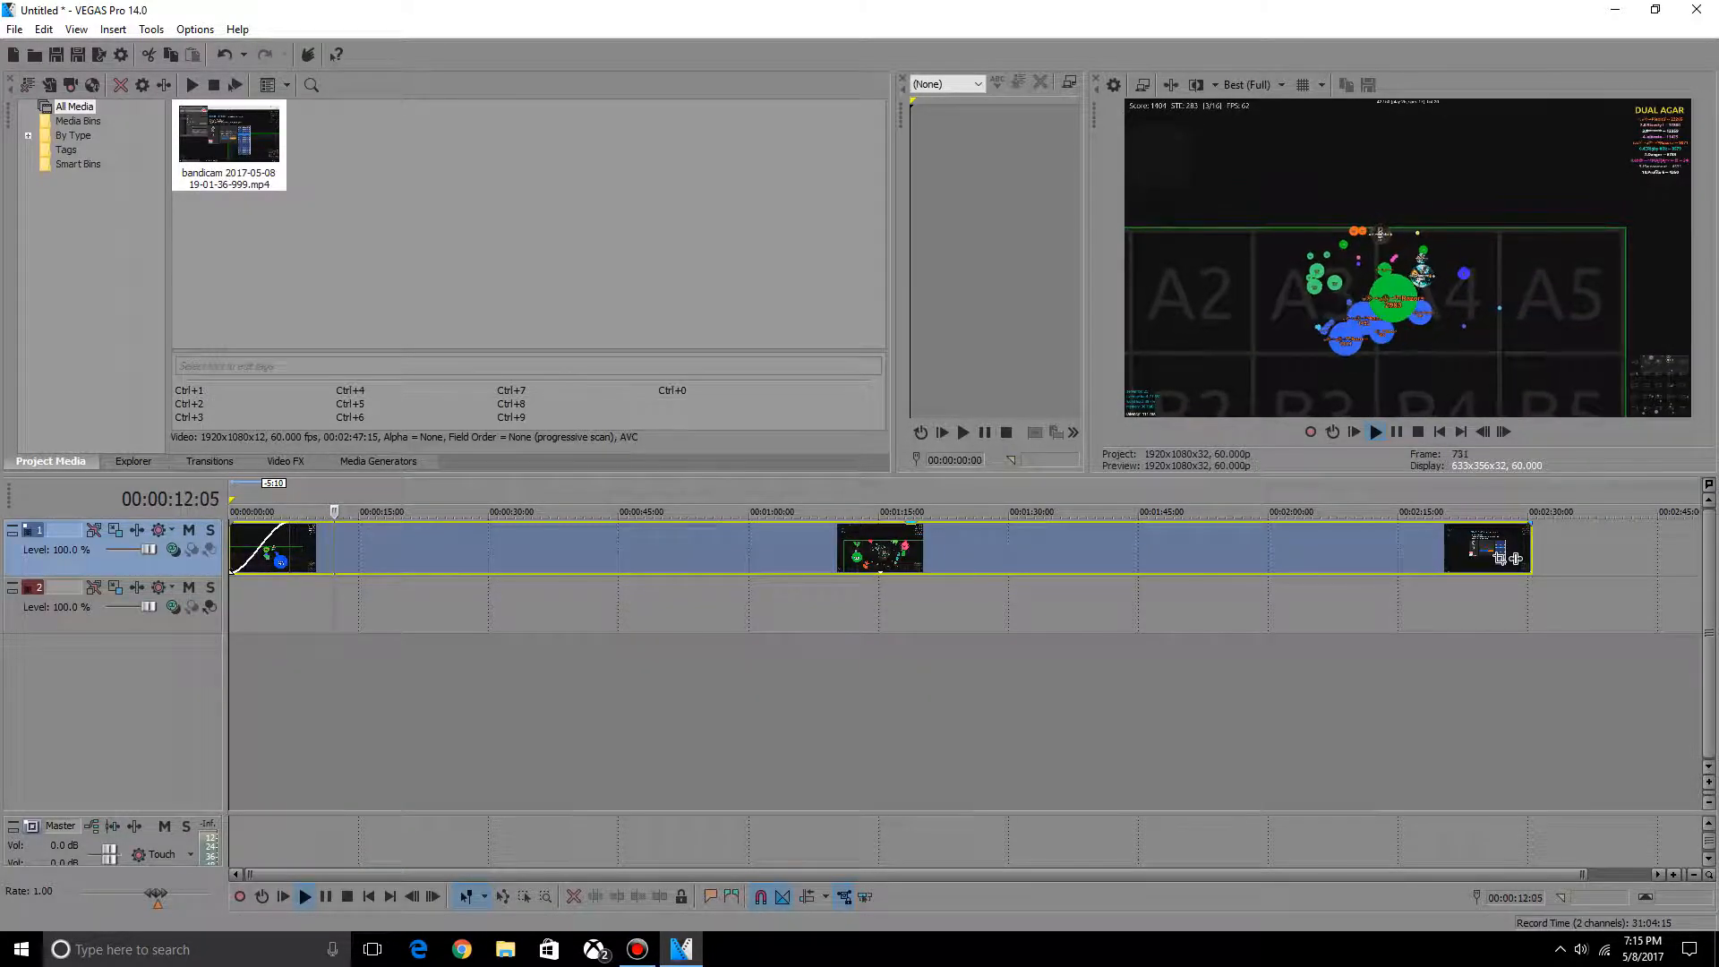
key("space")
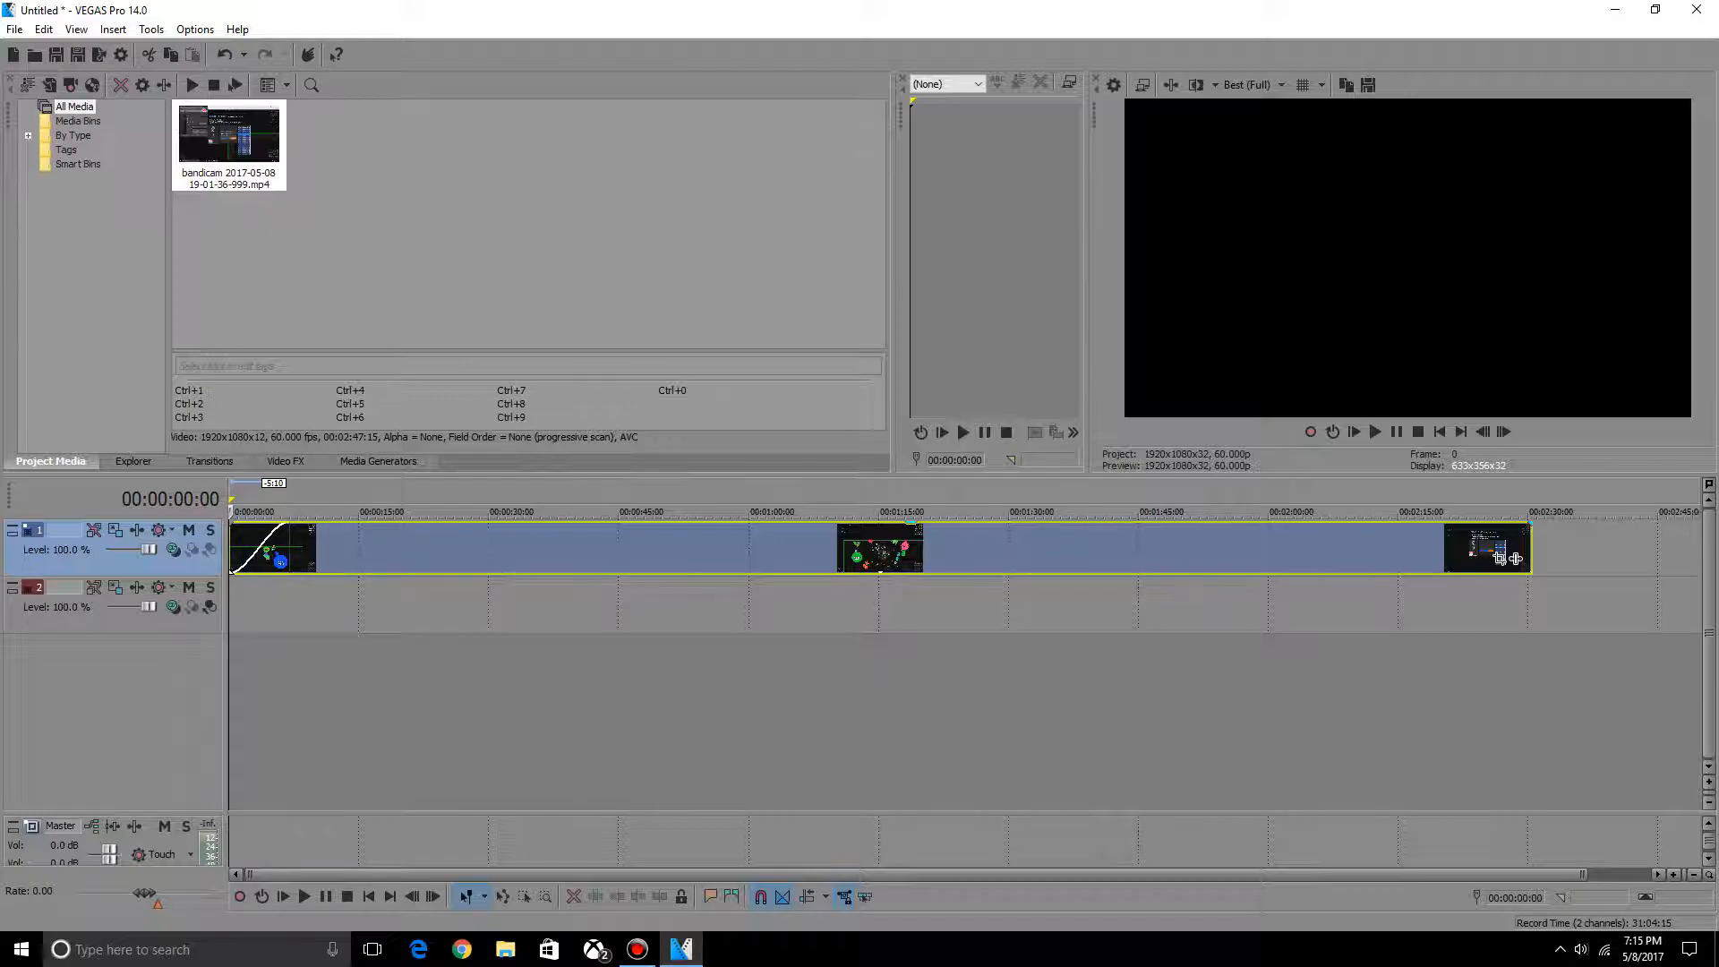
- Add a fade-out about 6 seconds long to the end of the gameplay clip and preview it
left_click_drag(1515, 558, 1450, 559)
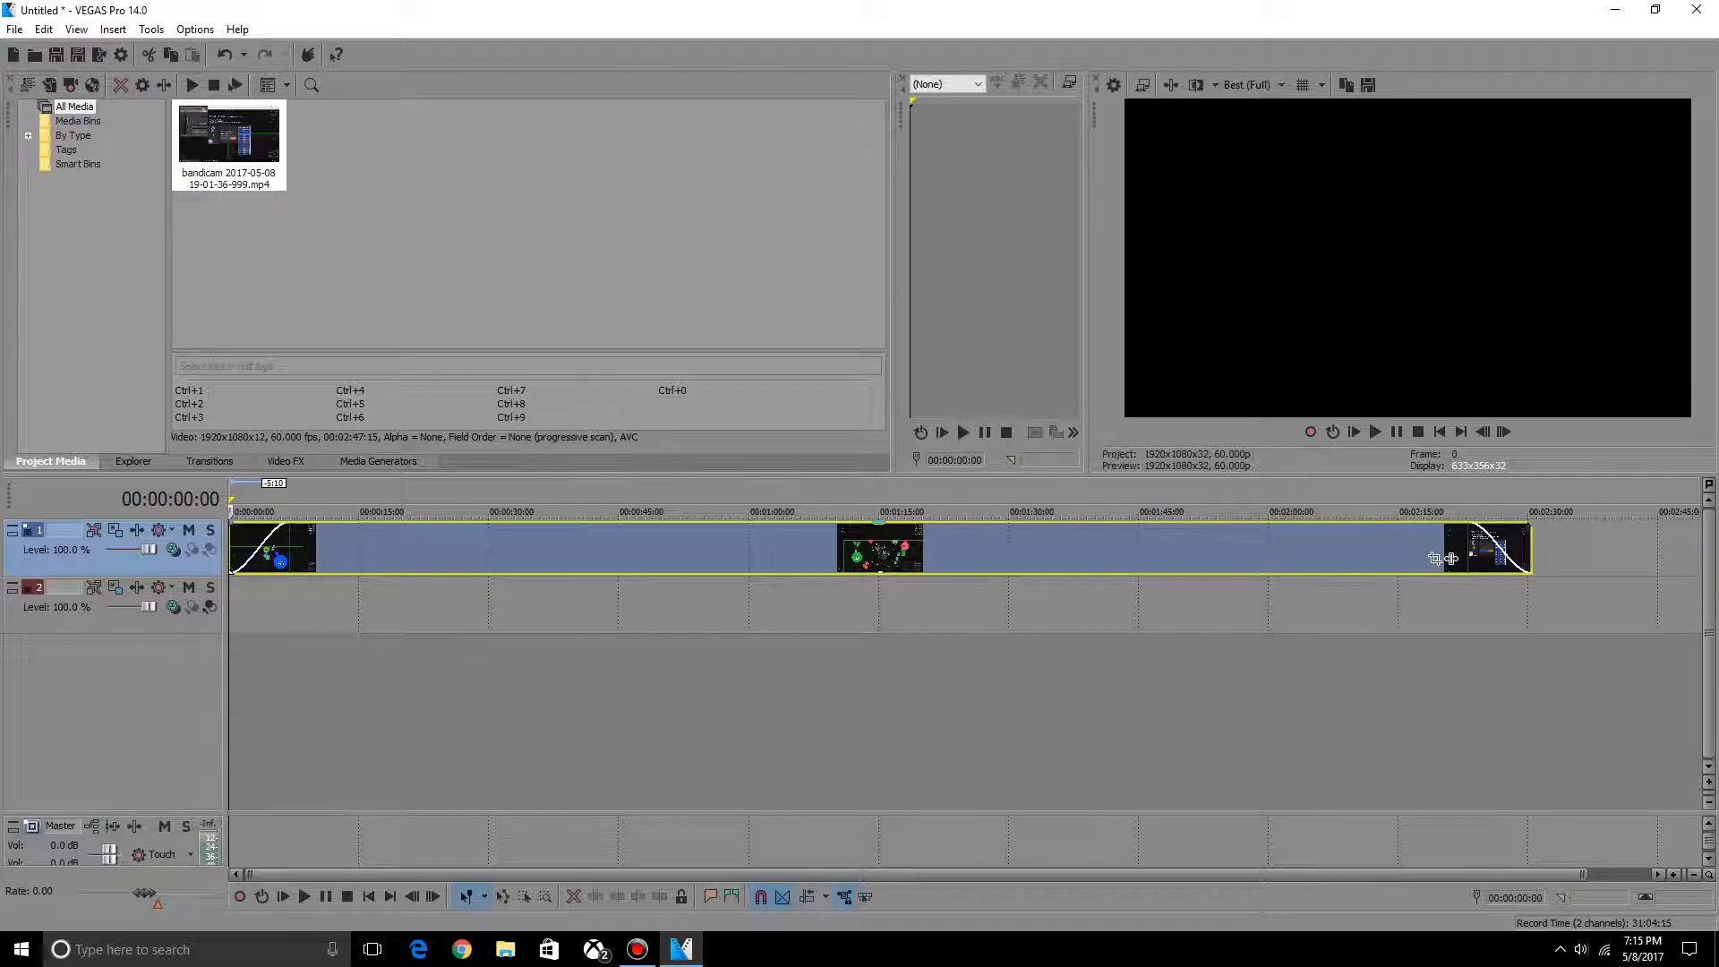
left_click(1450, 558)
key("space")
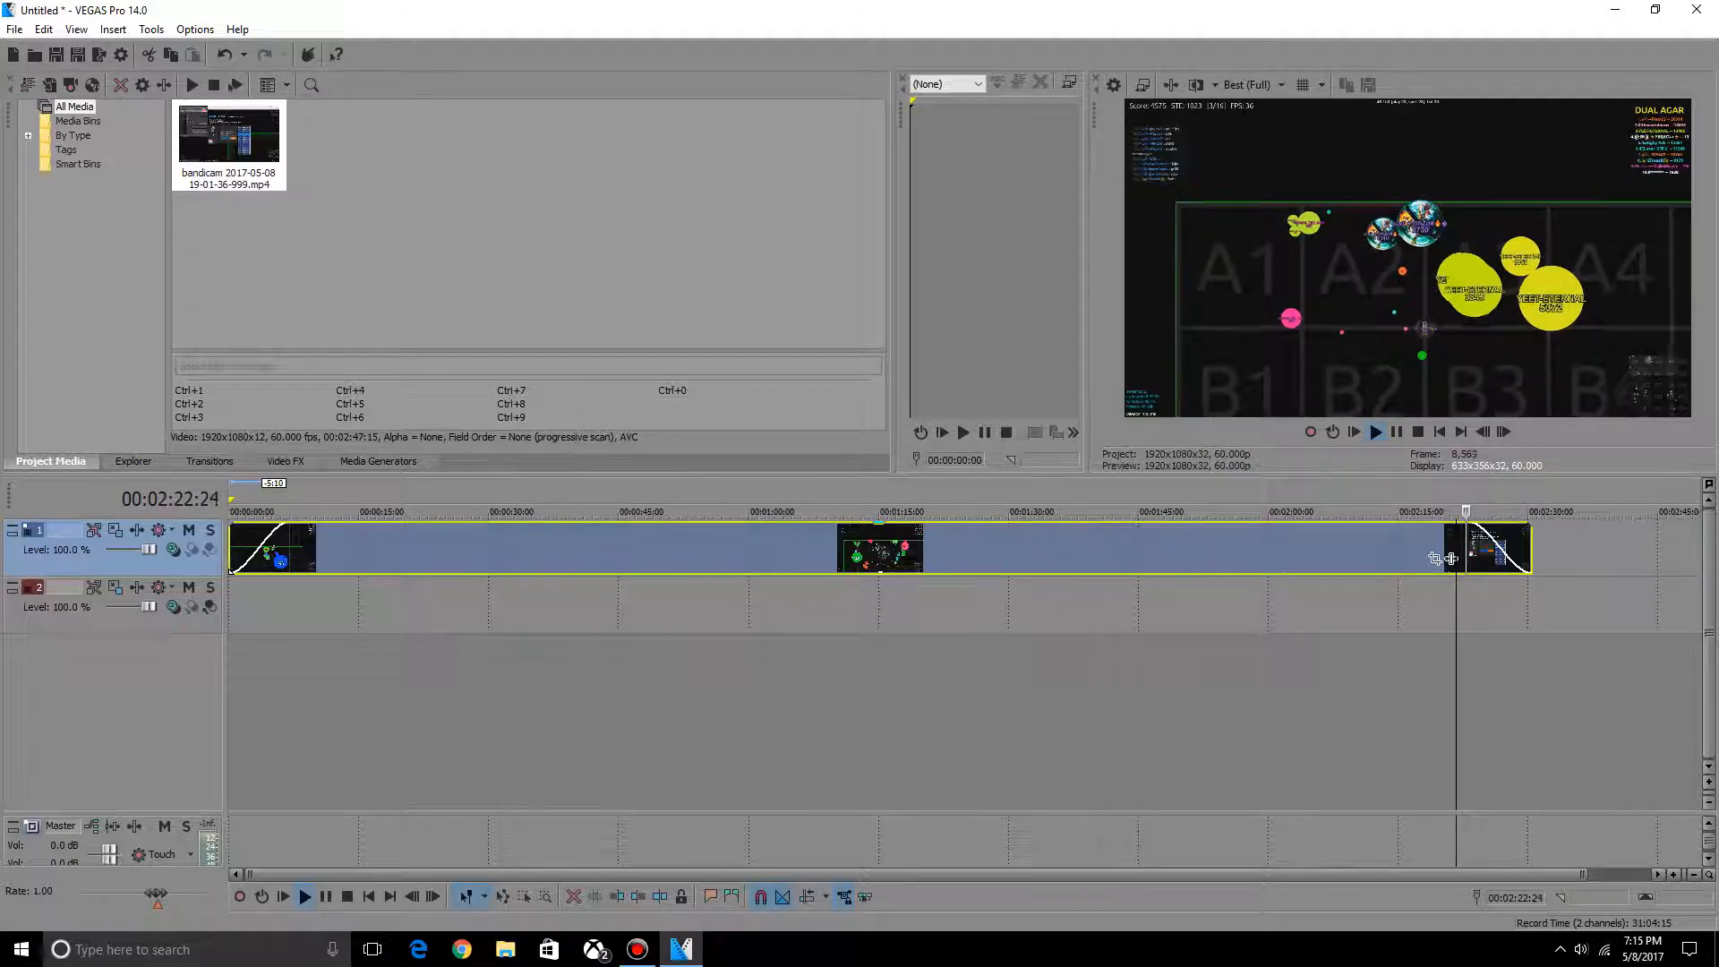
key("space")
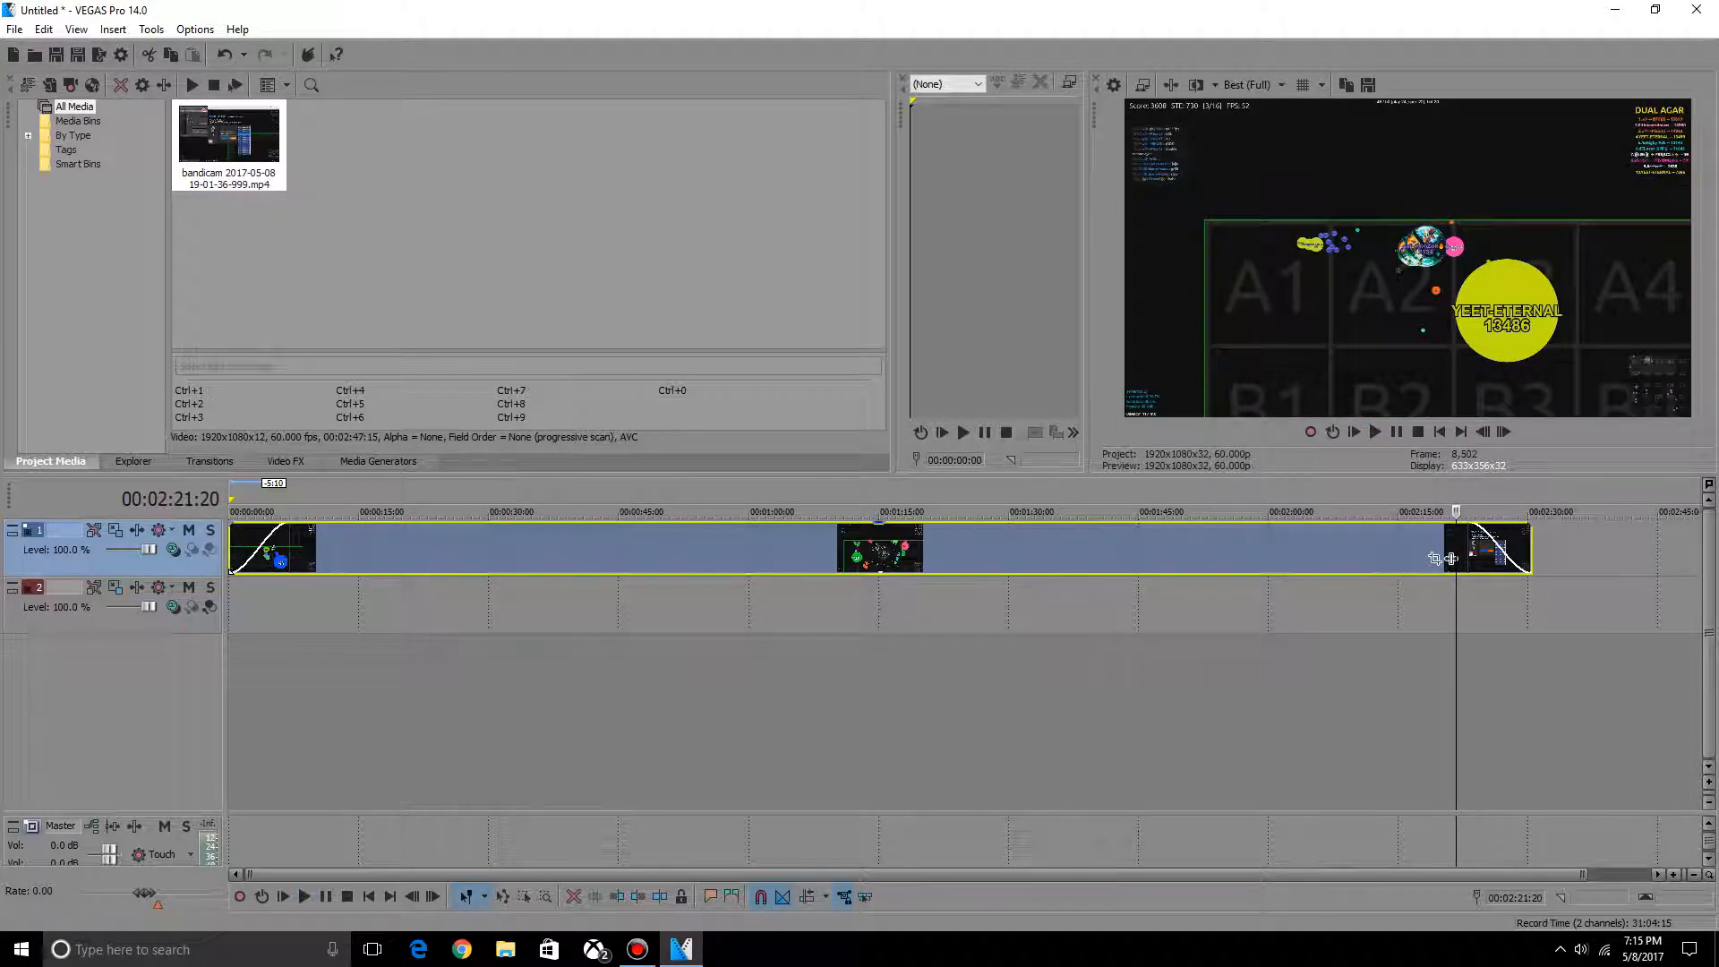
- Speed up the gameplay clip by time-compressing its end to about 00:01:28, and play the result
left_click(400, 548)
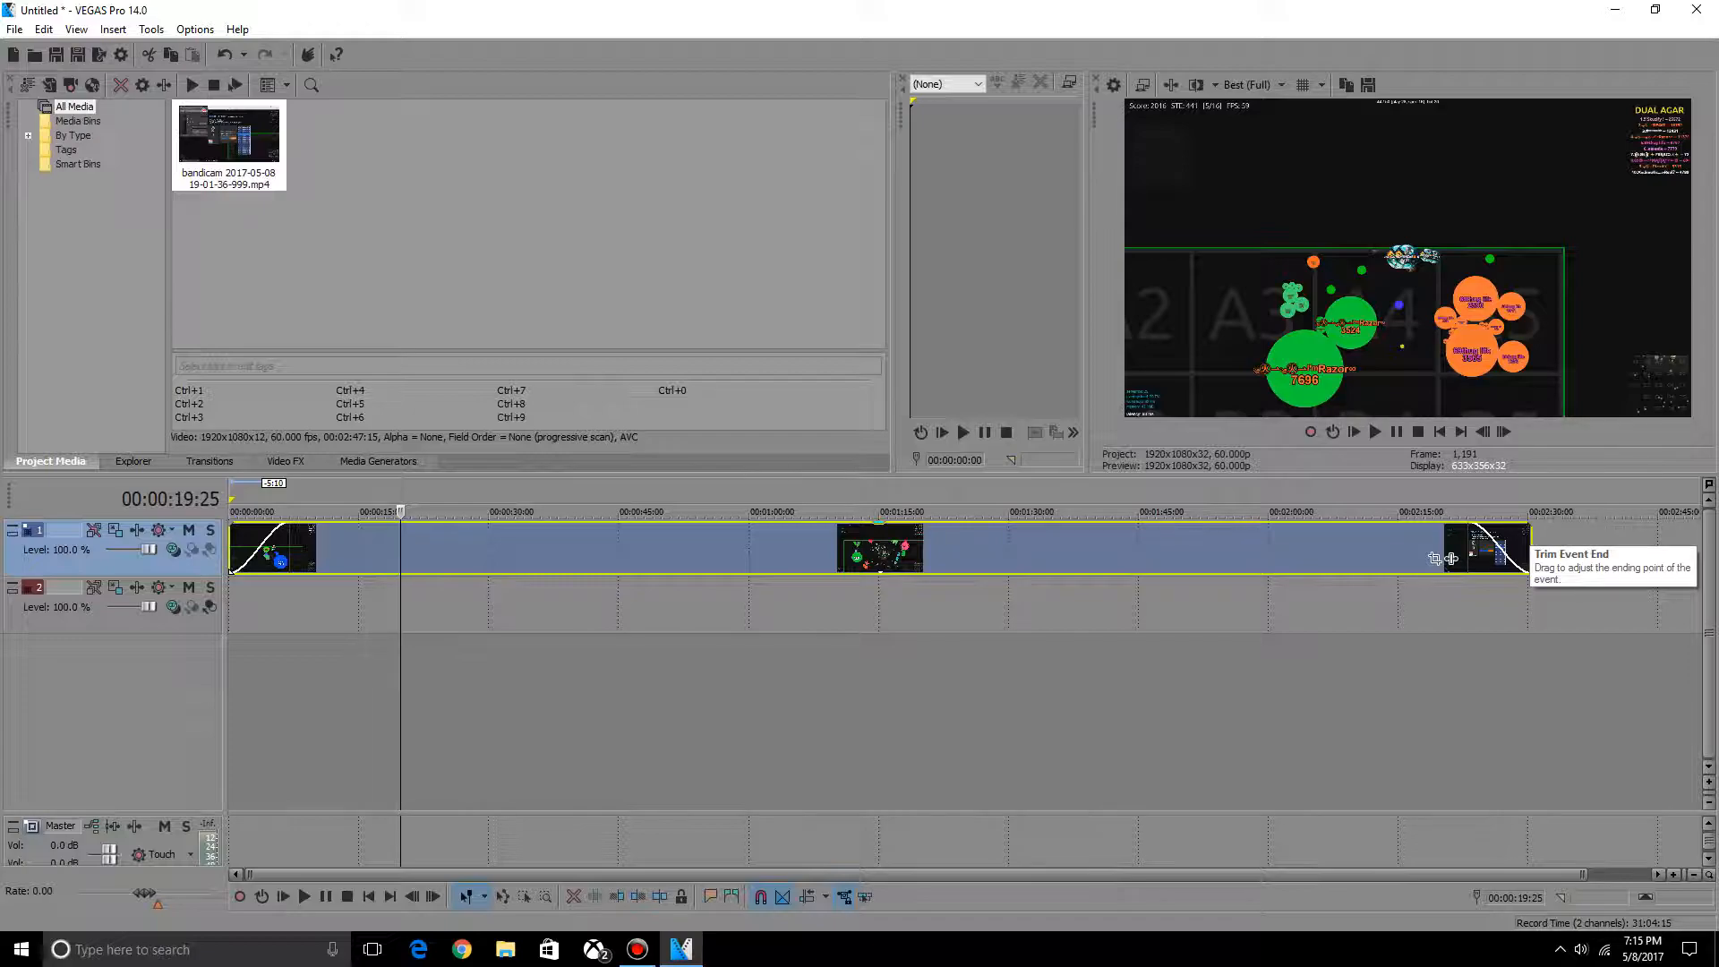
mouse_move(1450, 558)
left_mouse_down()
mouse_move(318, 557)
mouse_move(1443, 557)
left_mouse_up()
key("ctrl+z")
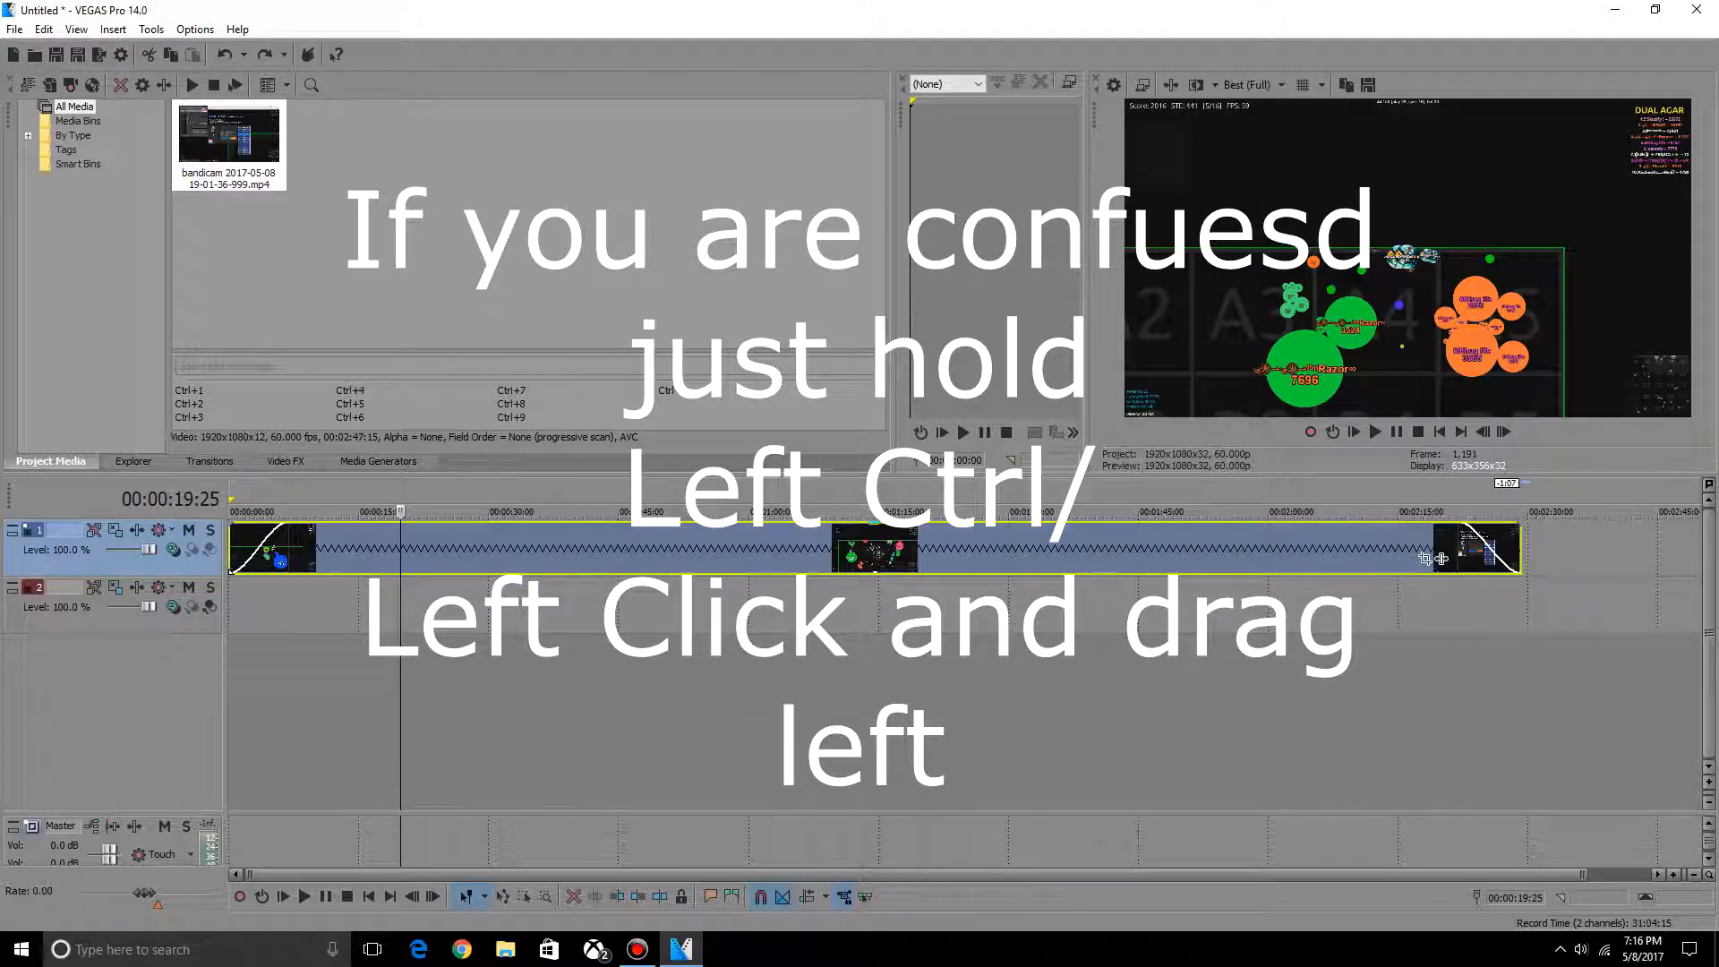
left_click_drag(1450, 557, 937, 558)
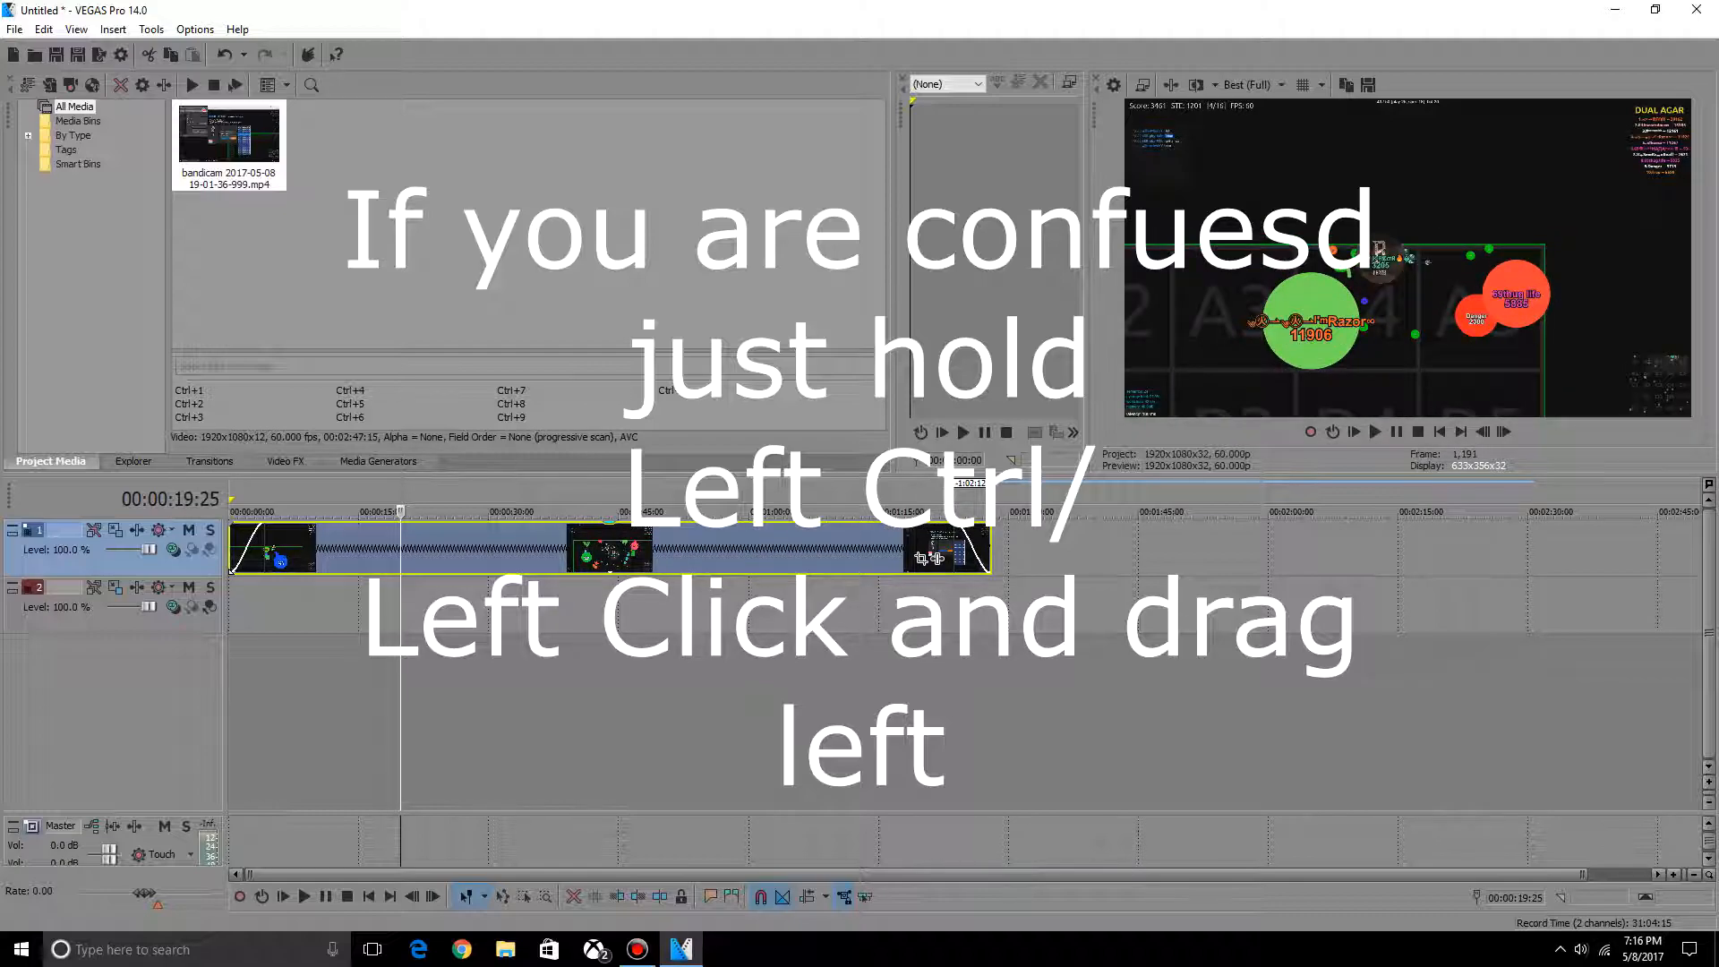
key("space")
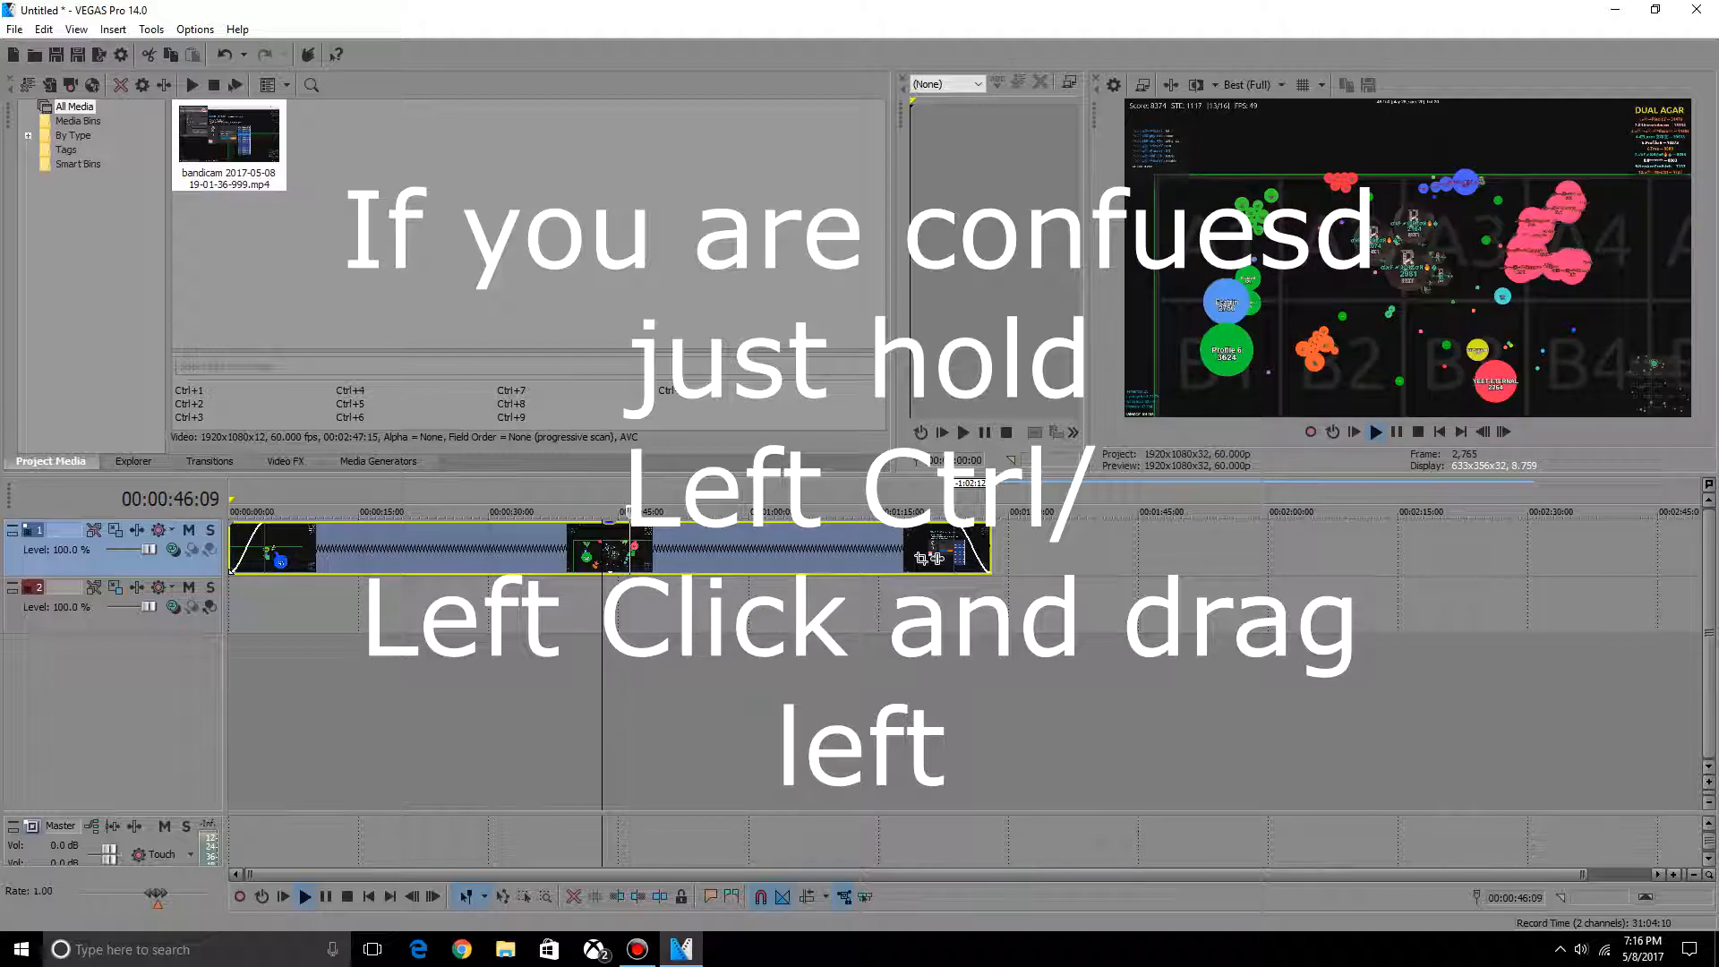
- Slow the sped-up clip slightly by stretching its end to about 00:01:34, previewing the playback speed
left_click_drag(929, 558, 978, 557)
key("space")
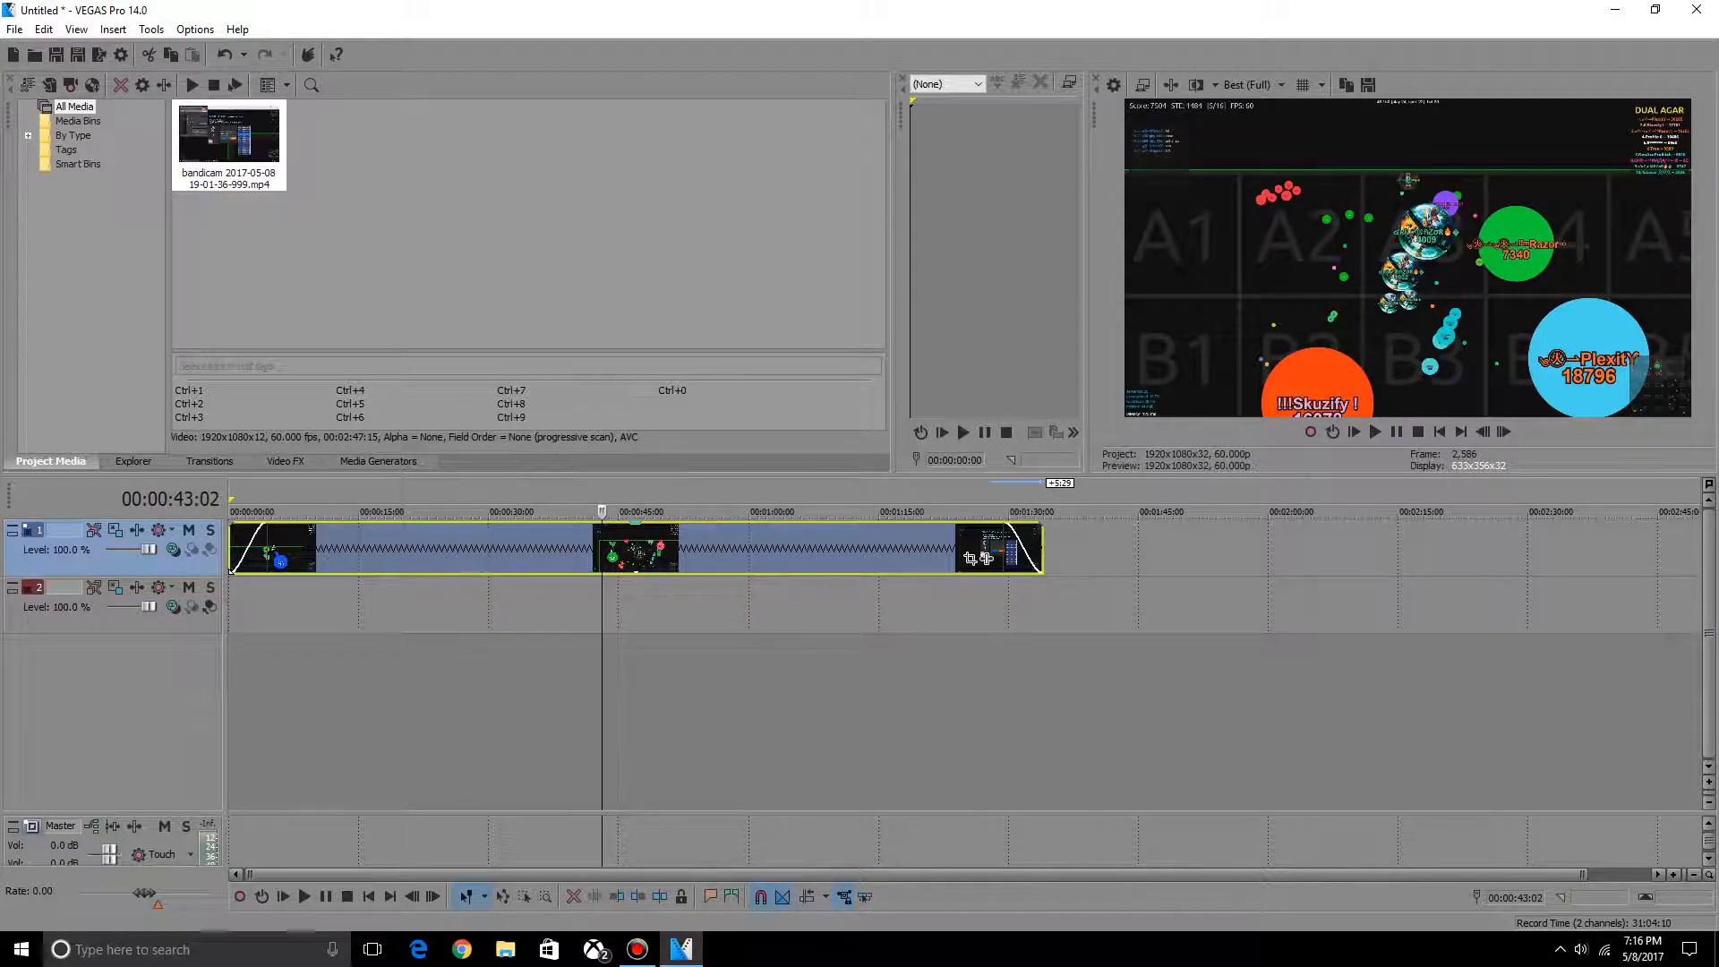
key("space")
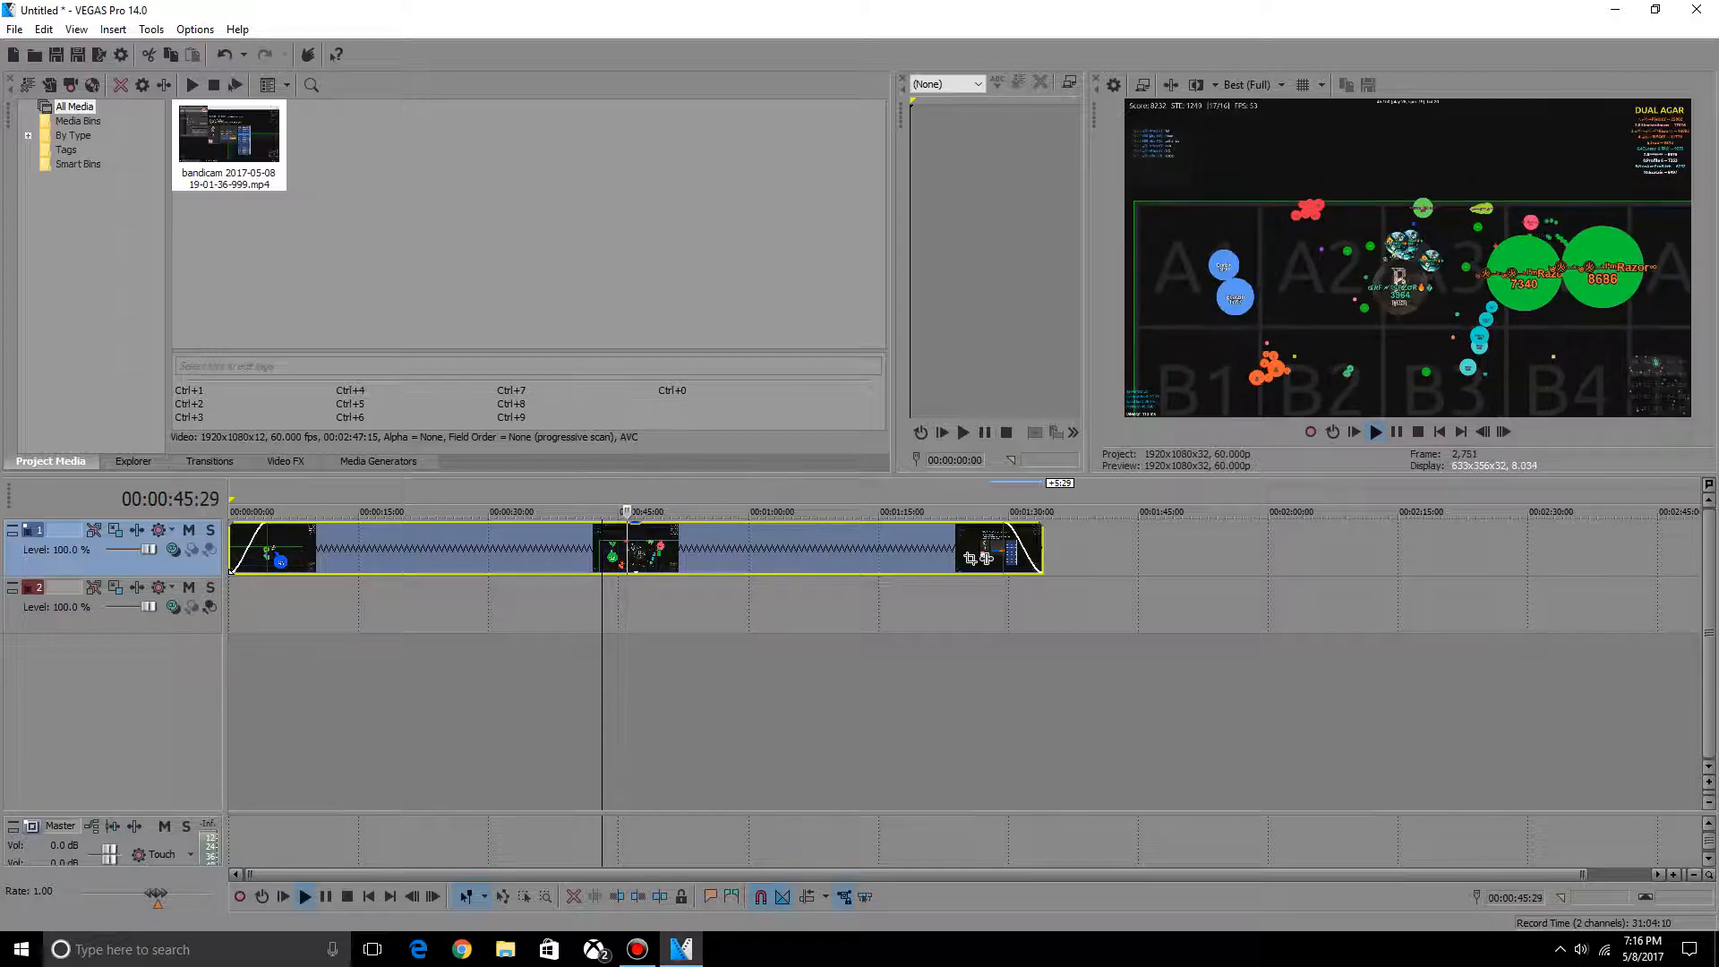
left_click_drag(979, 557, 984, 558)
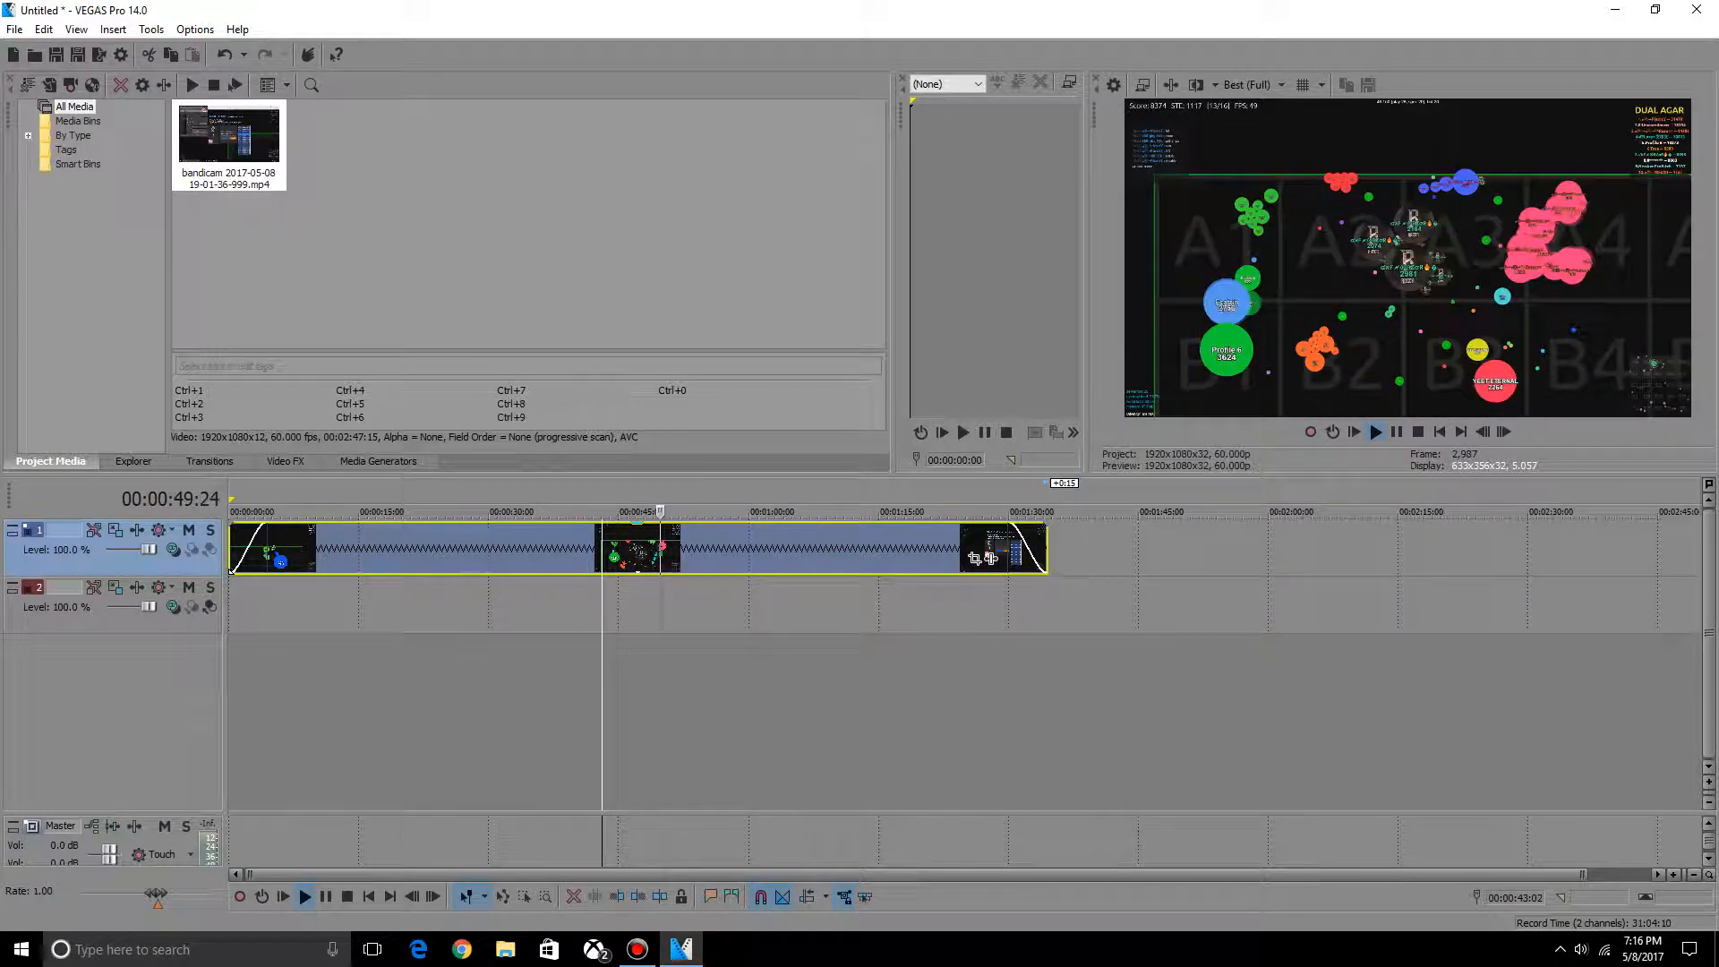
key("space")
key("space")
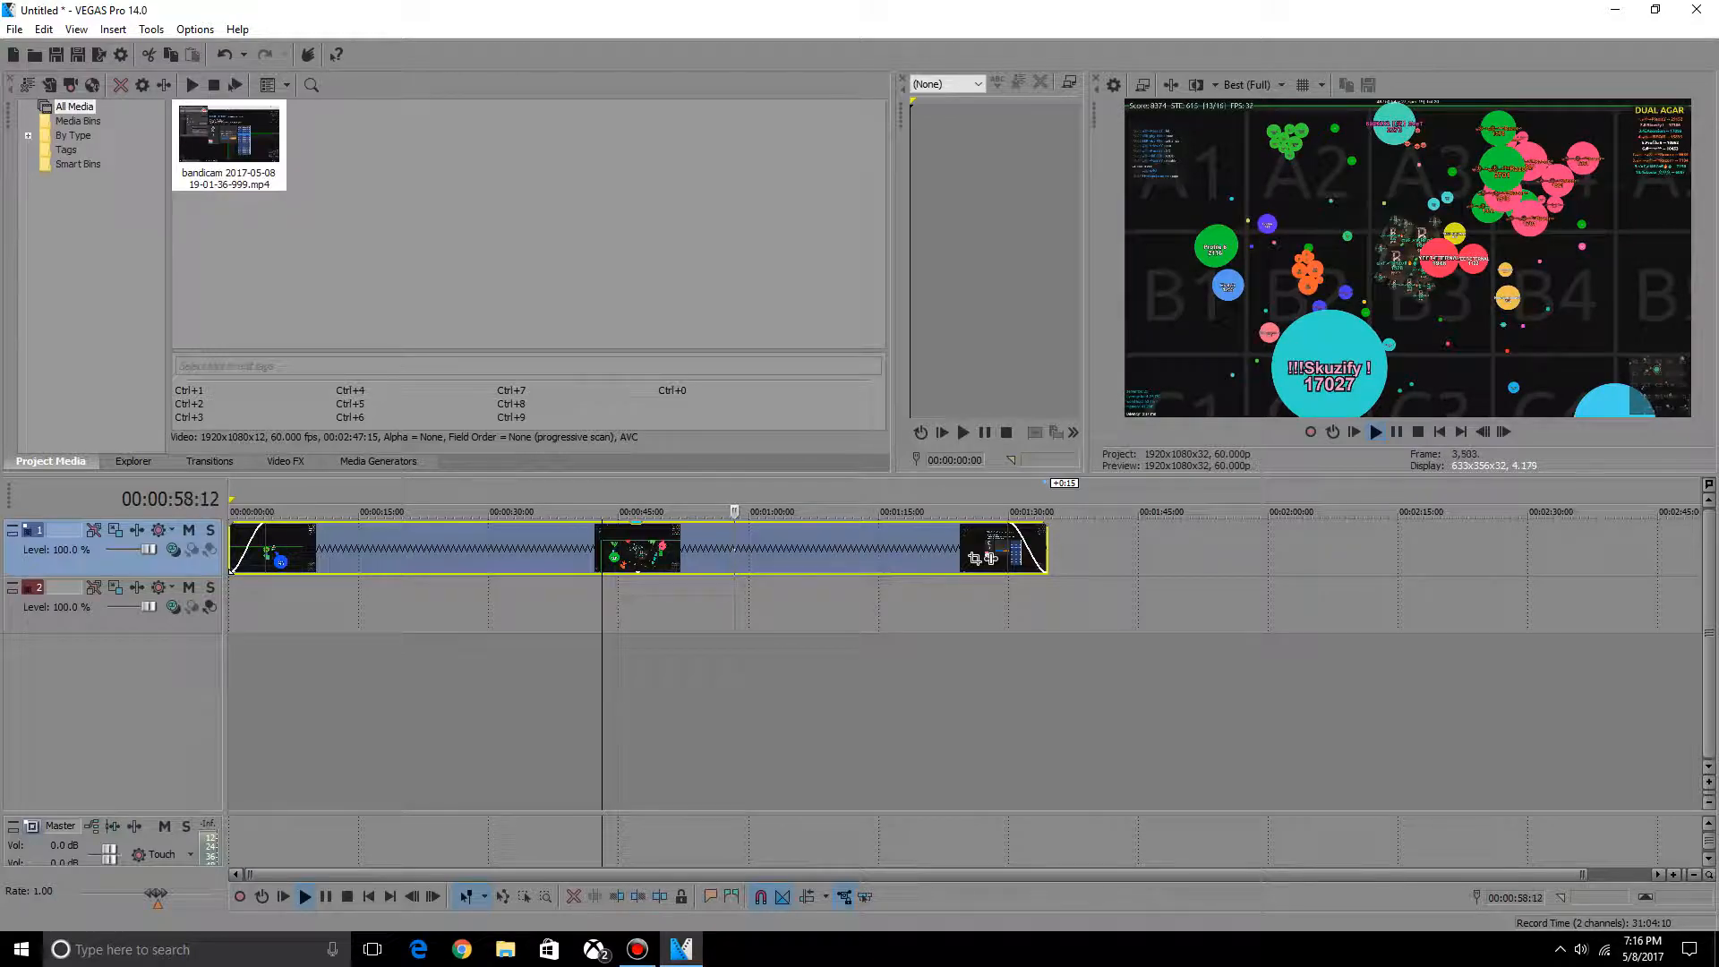
key("space")
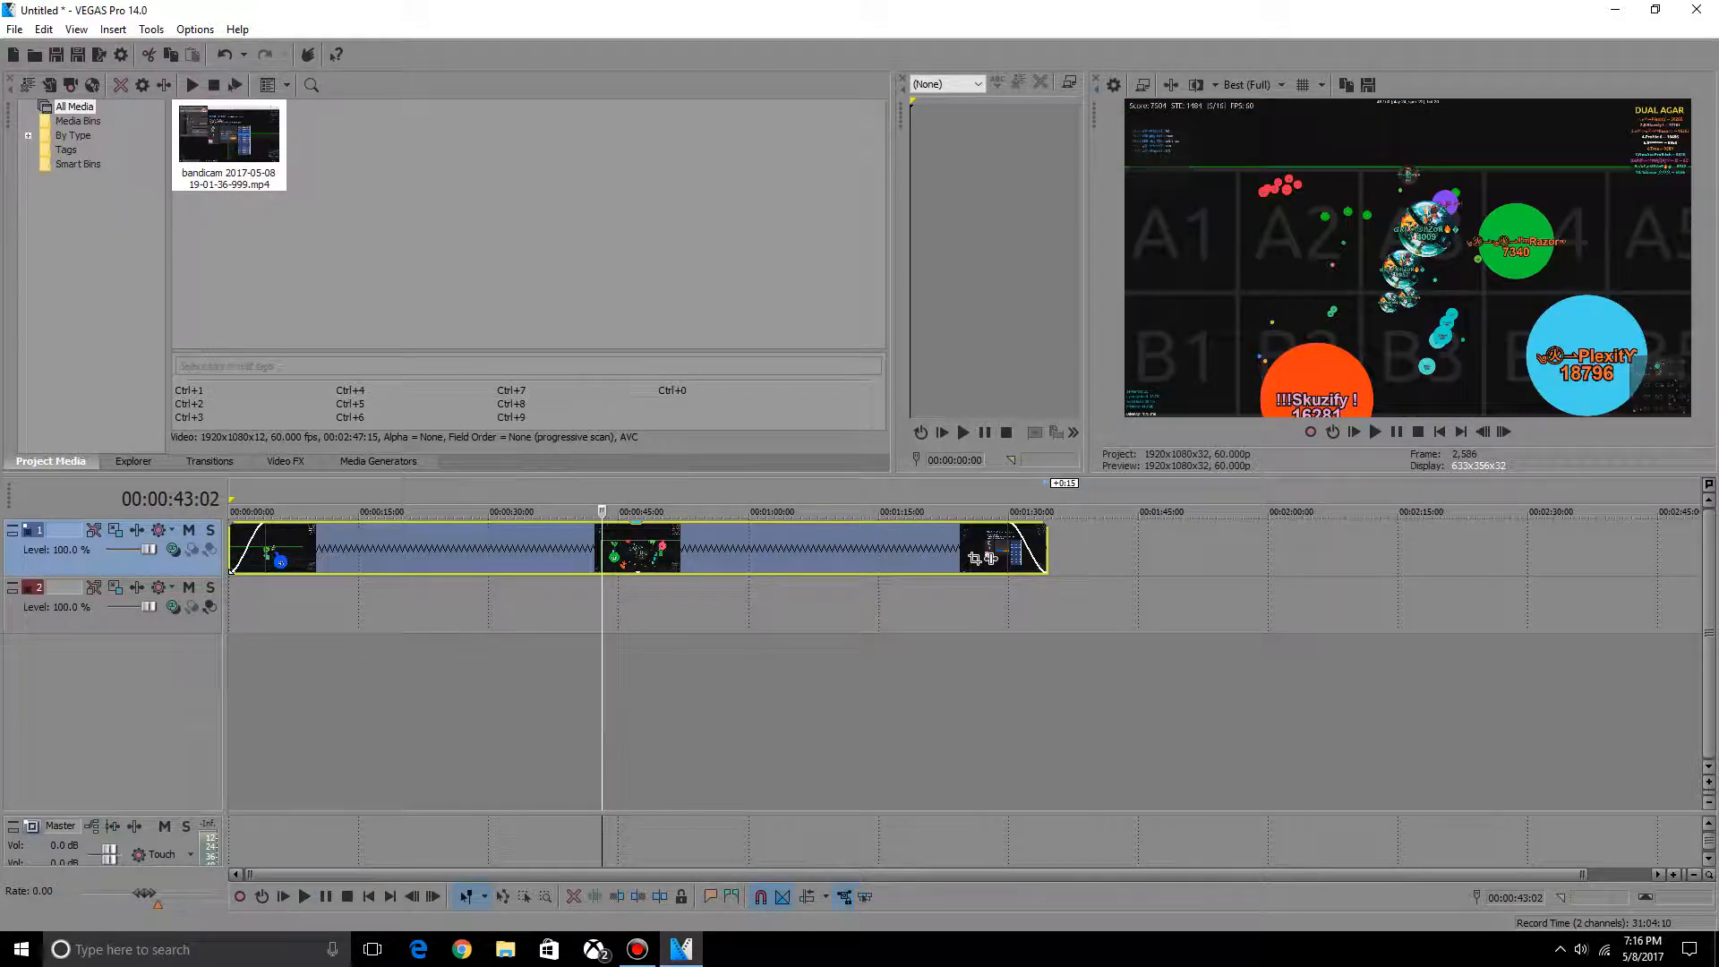
- Play the edited gameplay clip from the start of the timeline to check the fade-in and speed
key("ctrl+Home")
key("space")
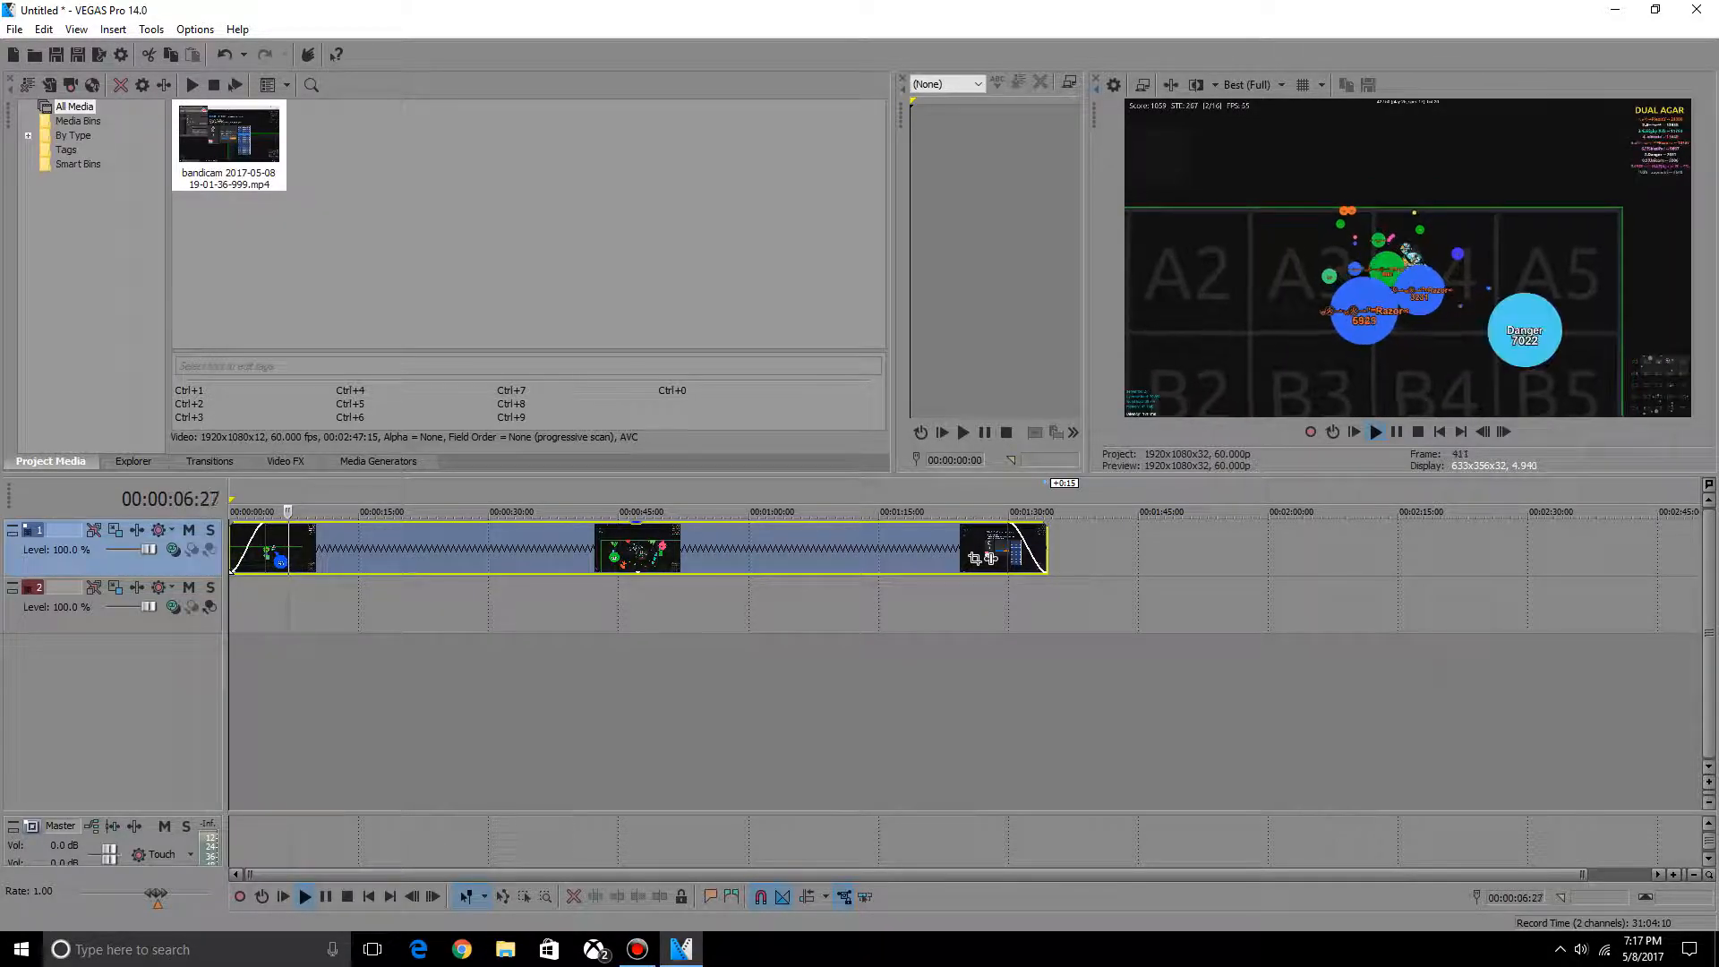
key("space")
key("space")
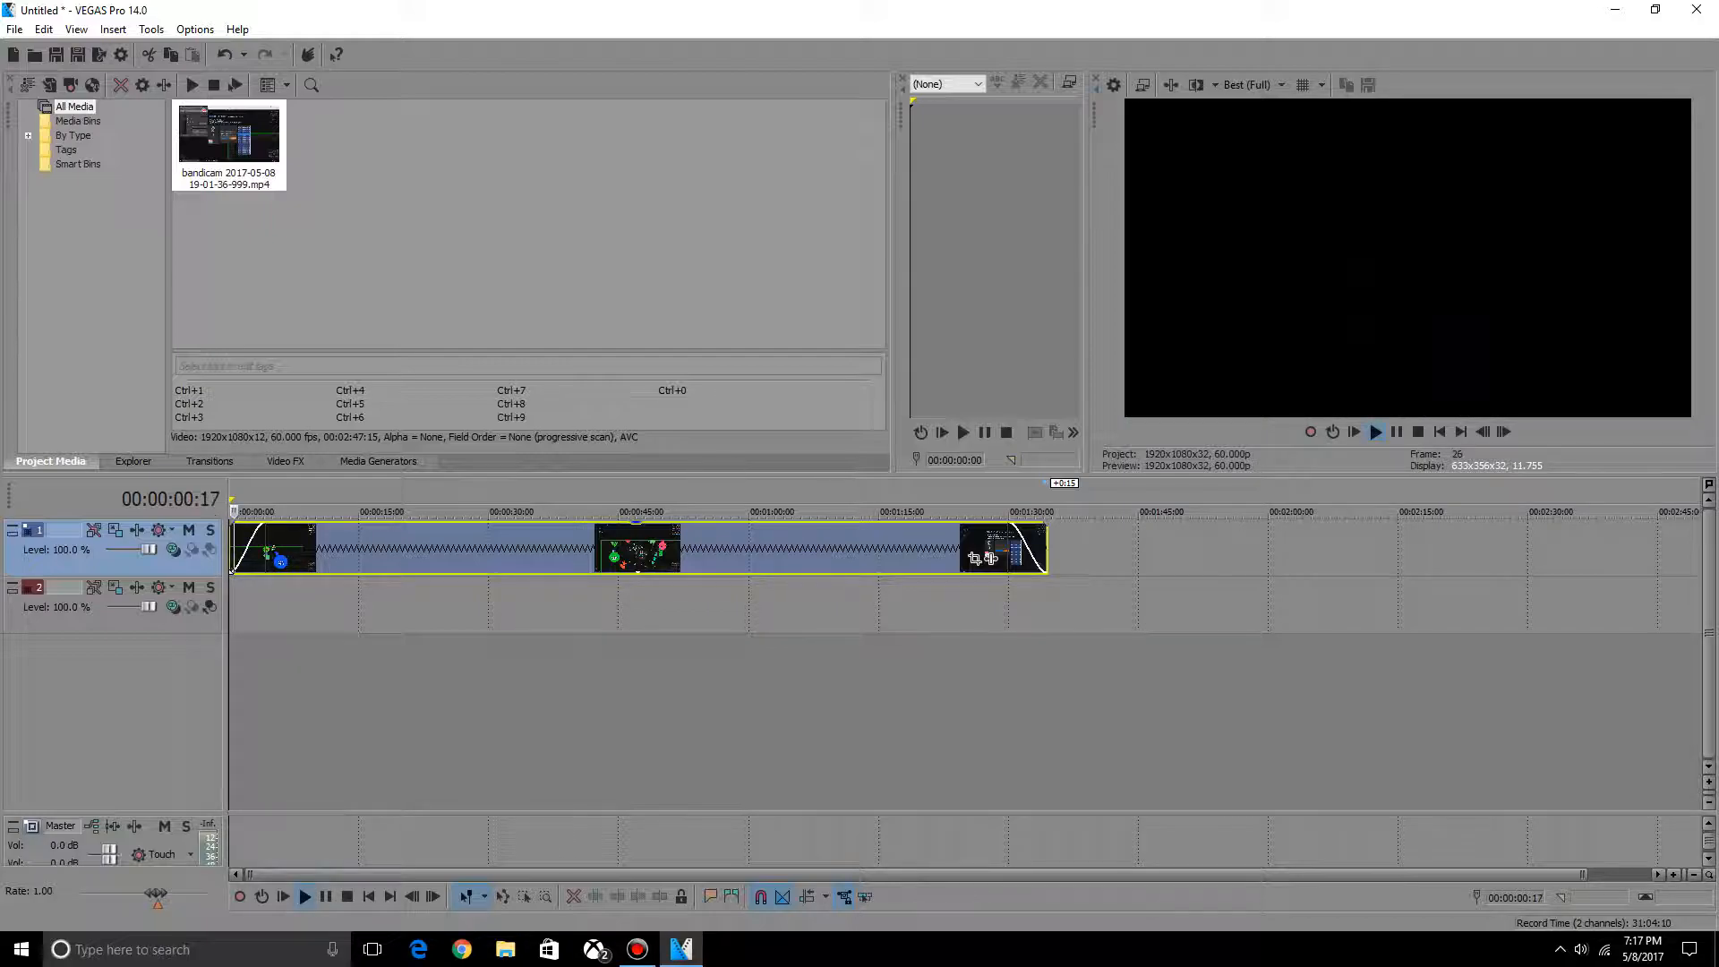
key("space")
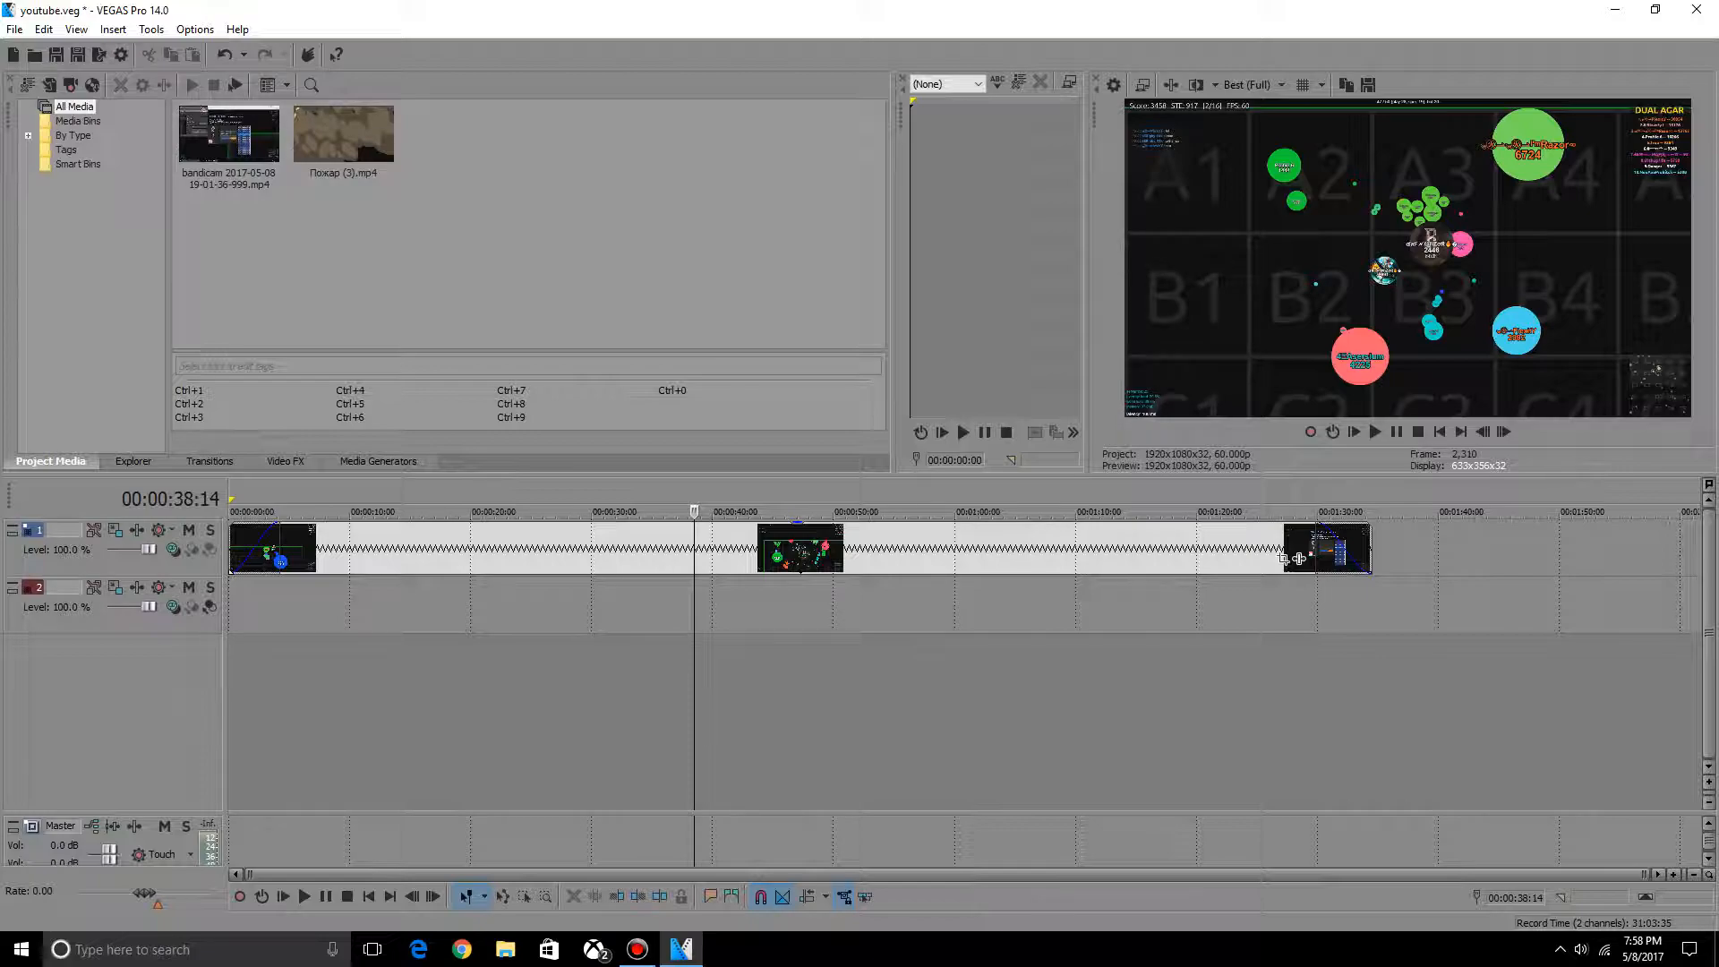
- Play the sped-up clip in youtube.veg from 00:00:38:14 to check the footage around that point
key("space")
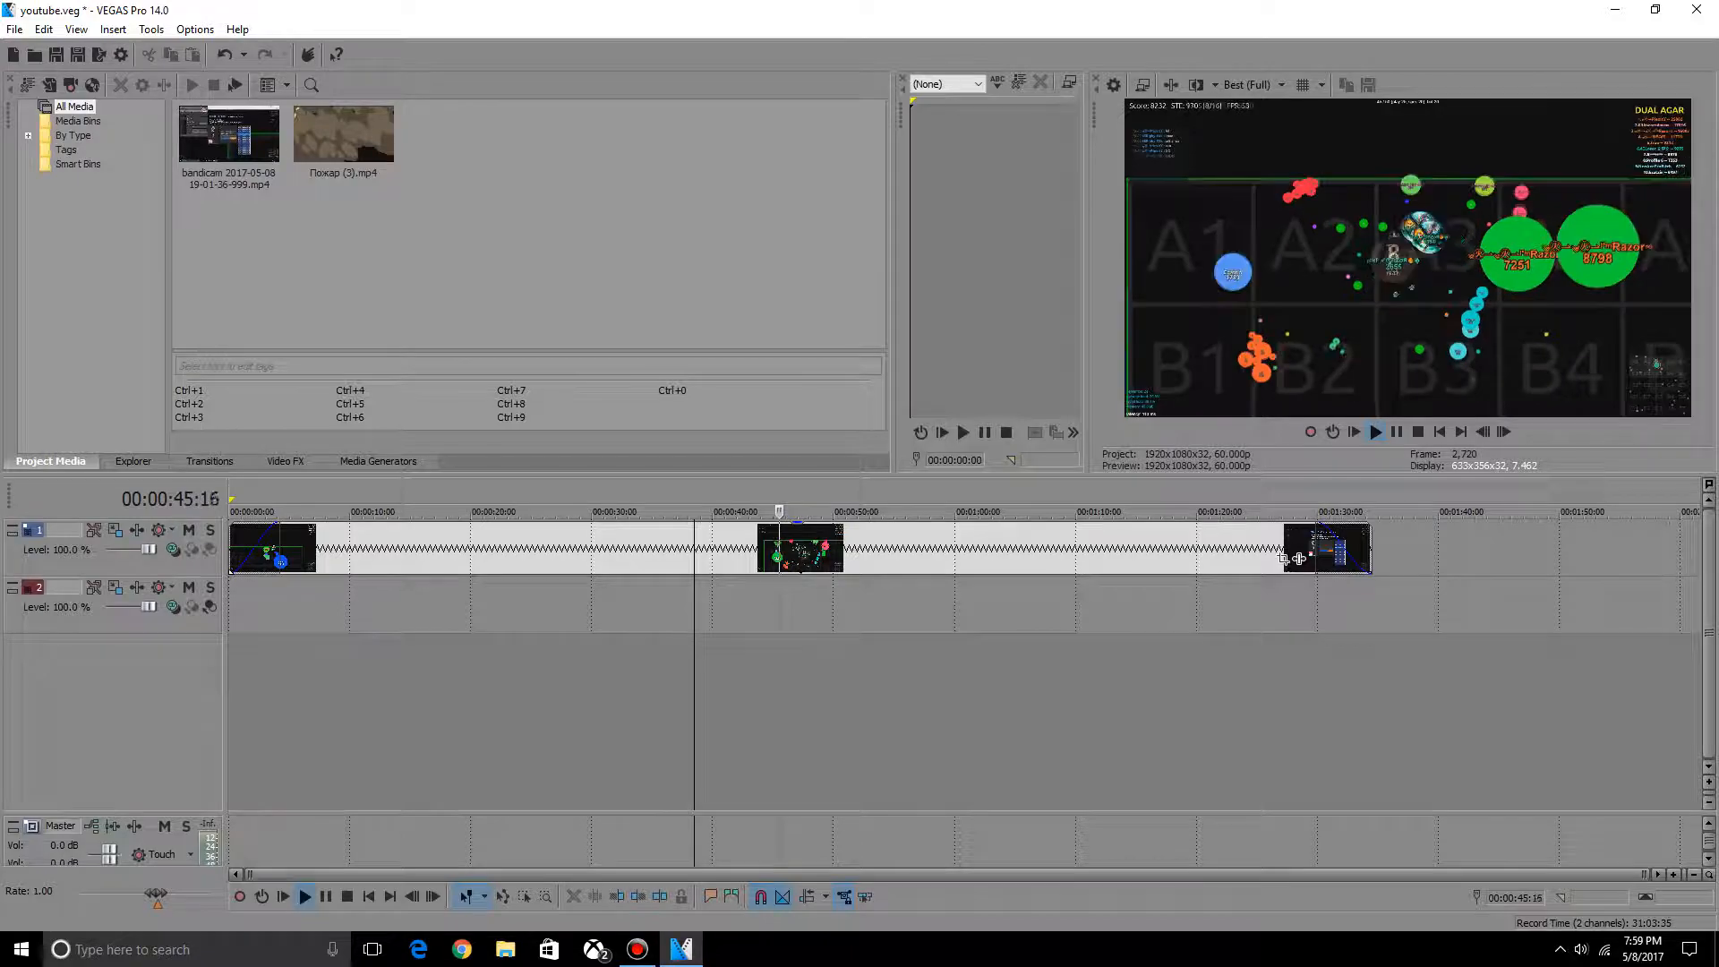
key("space")
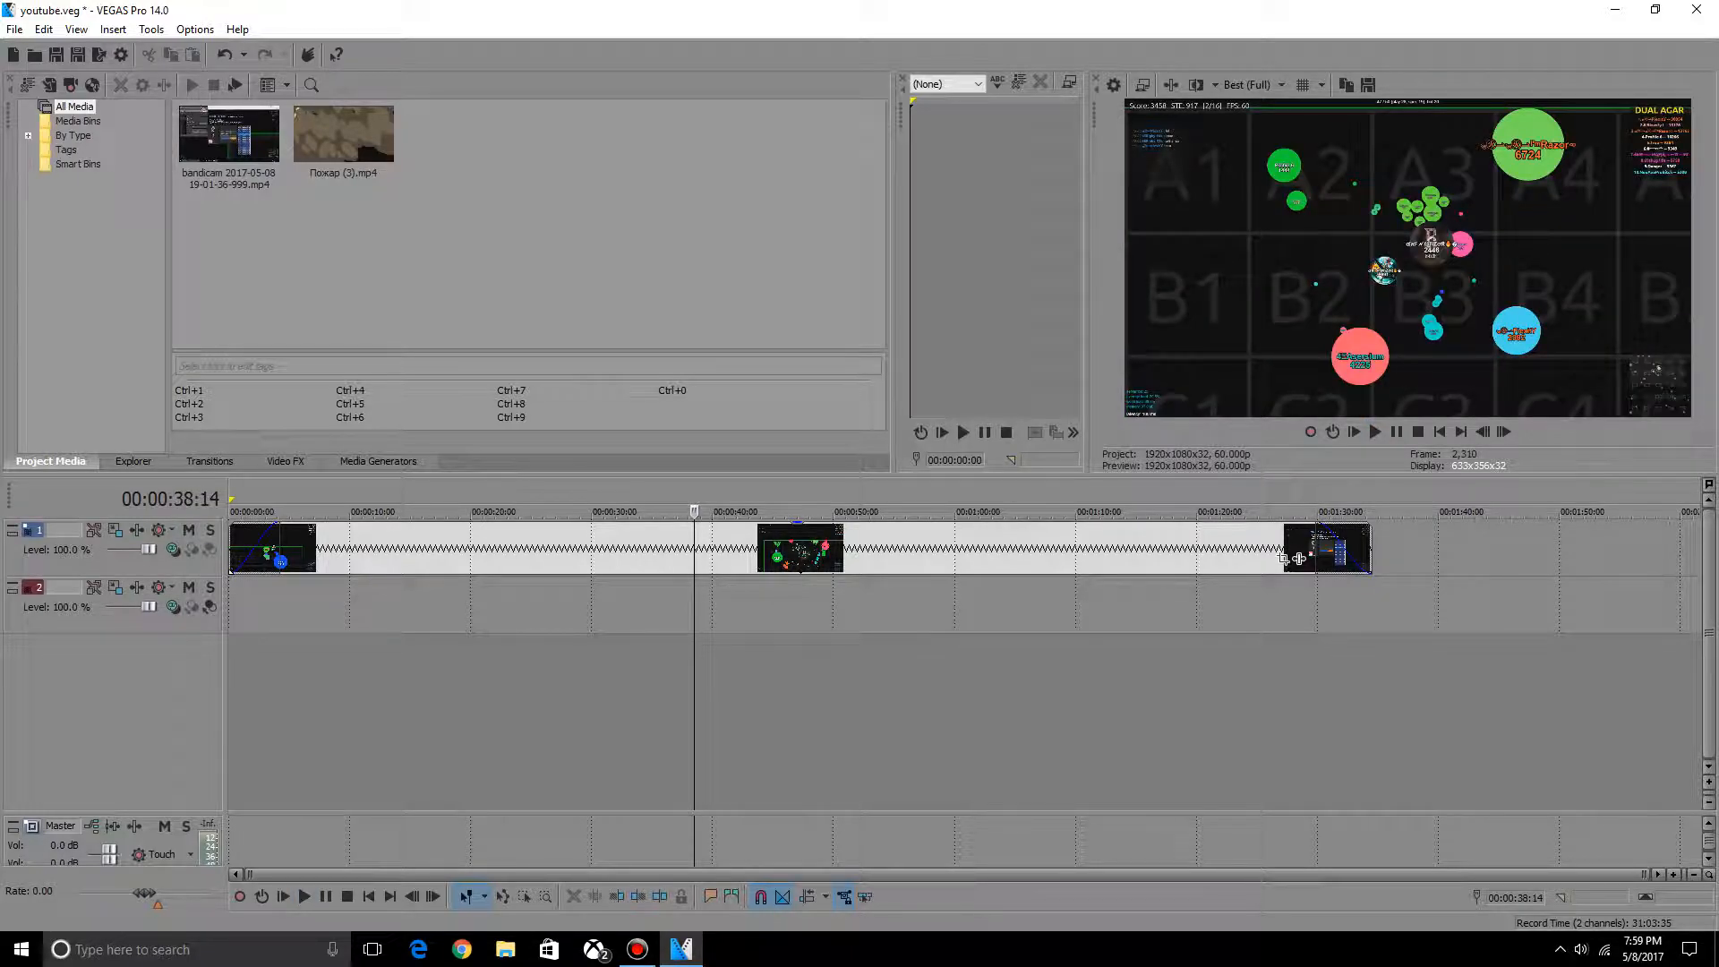
key("space")
key("space")
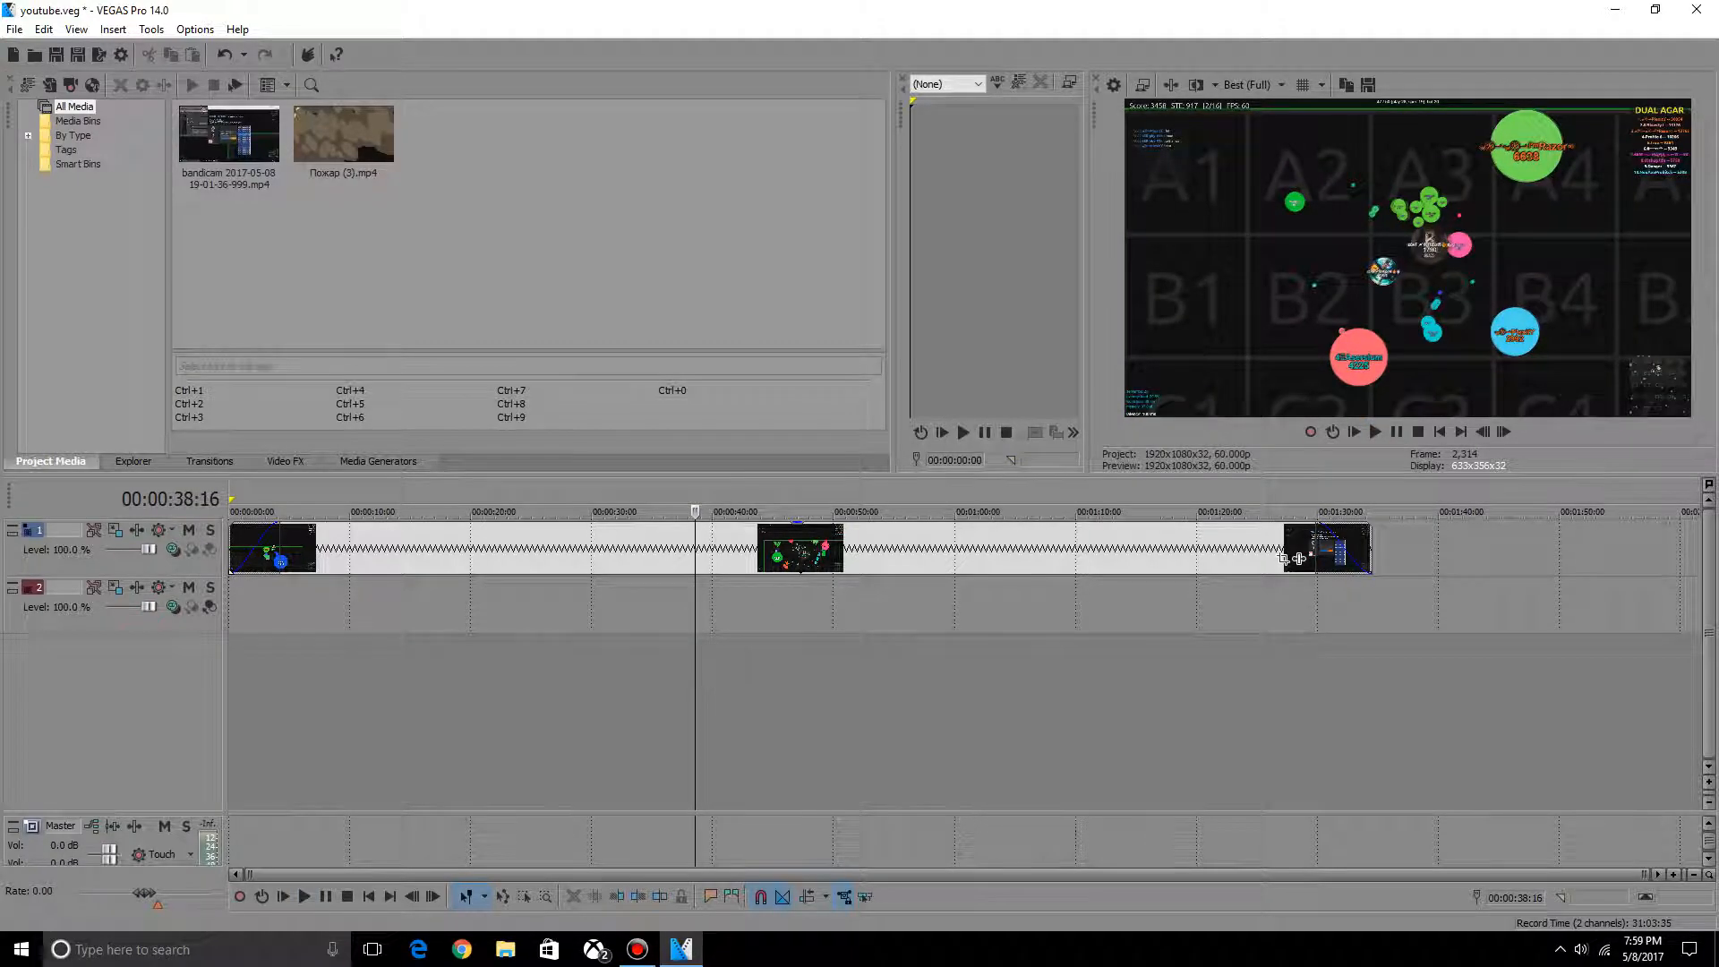
key("space")
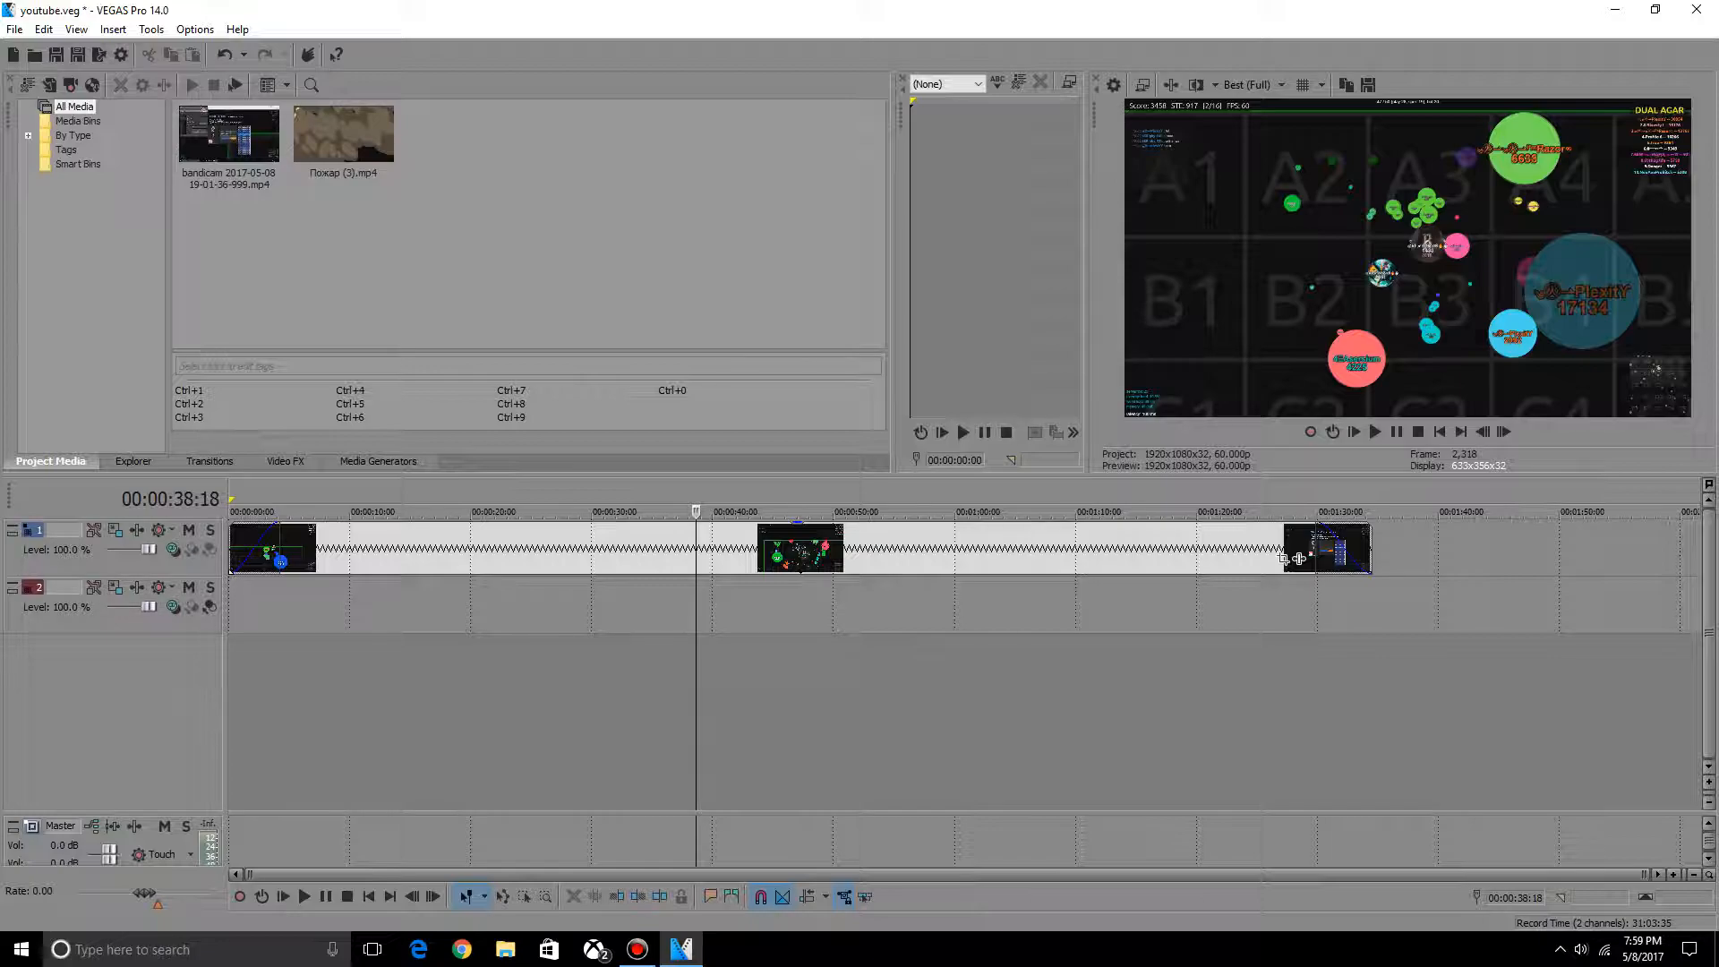
- Insert a new video track above the gameplay and open the explosion clip Пожар (3) from the Explosiones folder onto it, at about 00:00:40:16
right_click(111, 654)
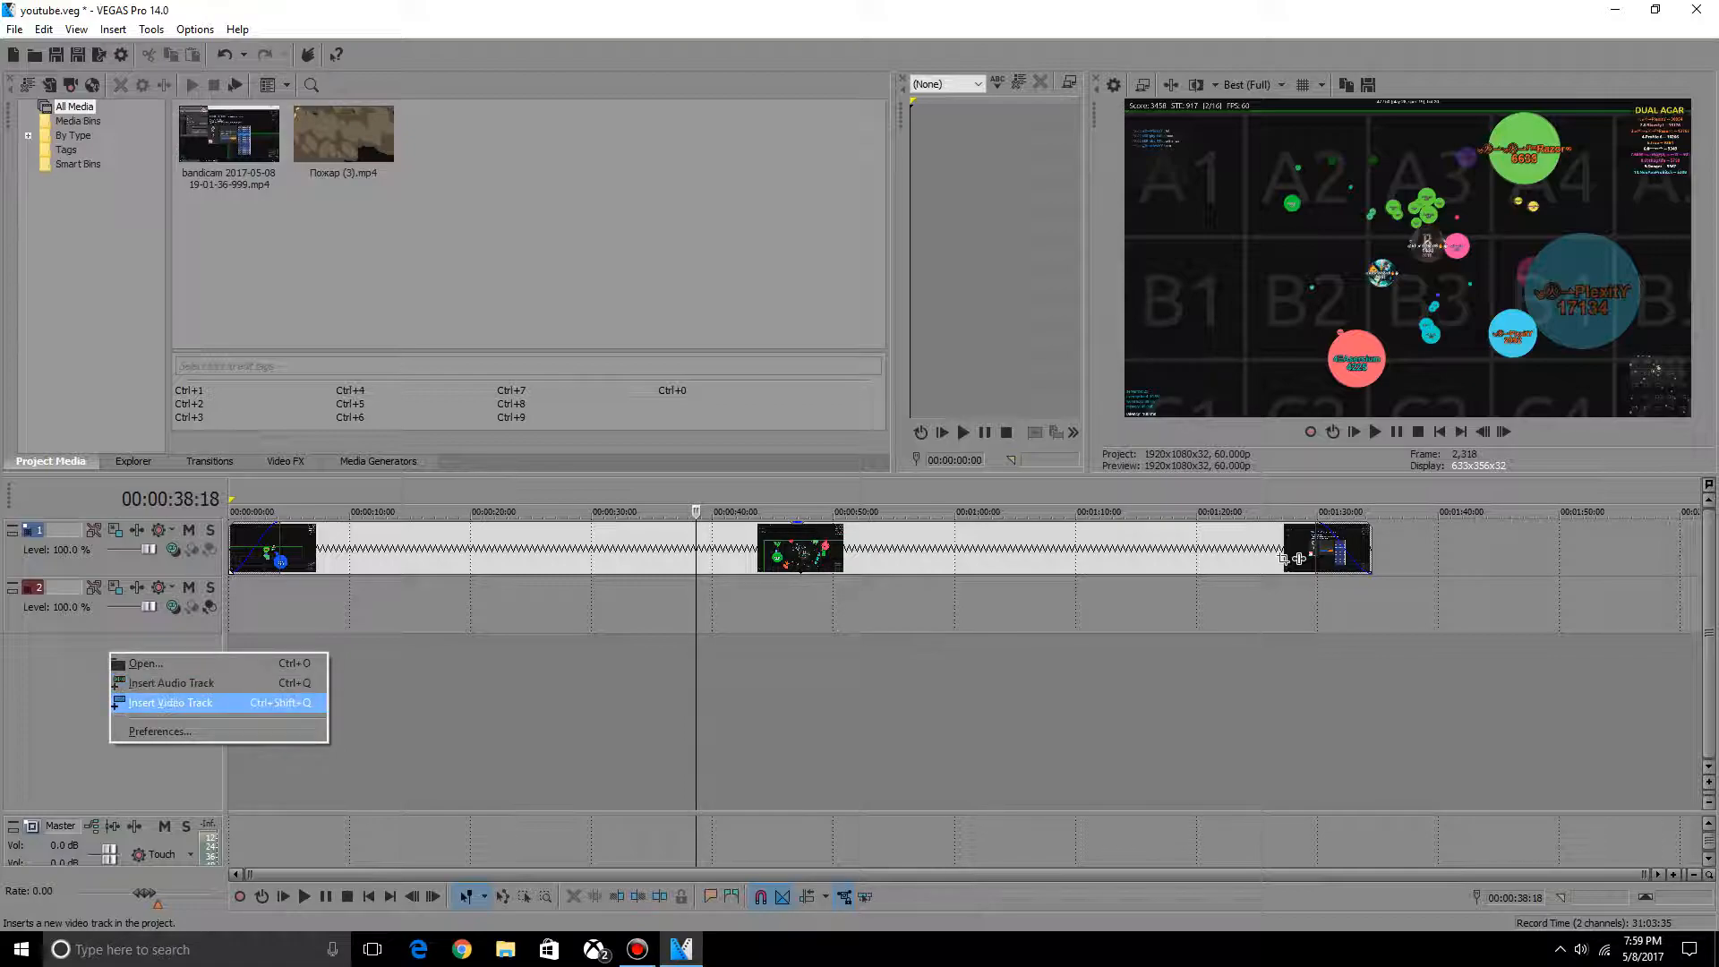
left_click(170, 703)
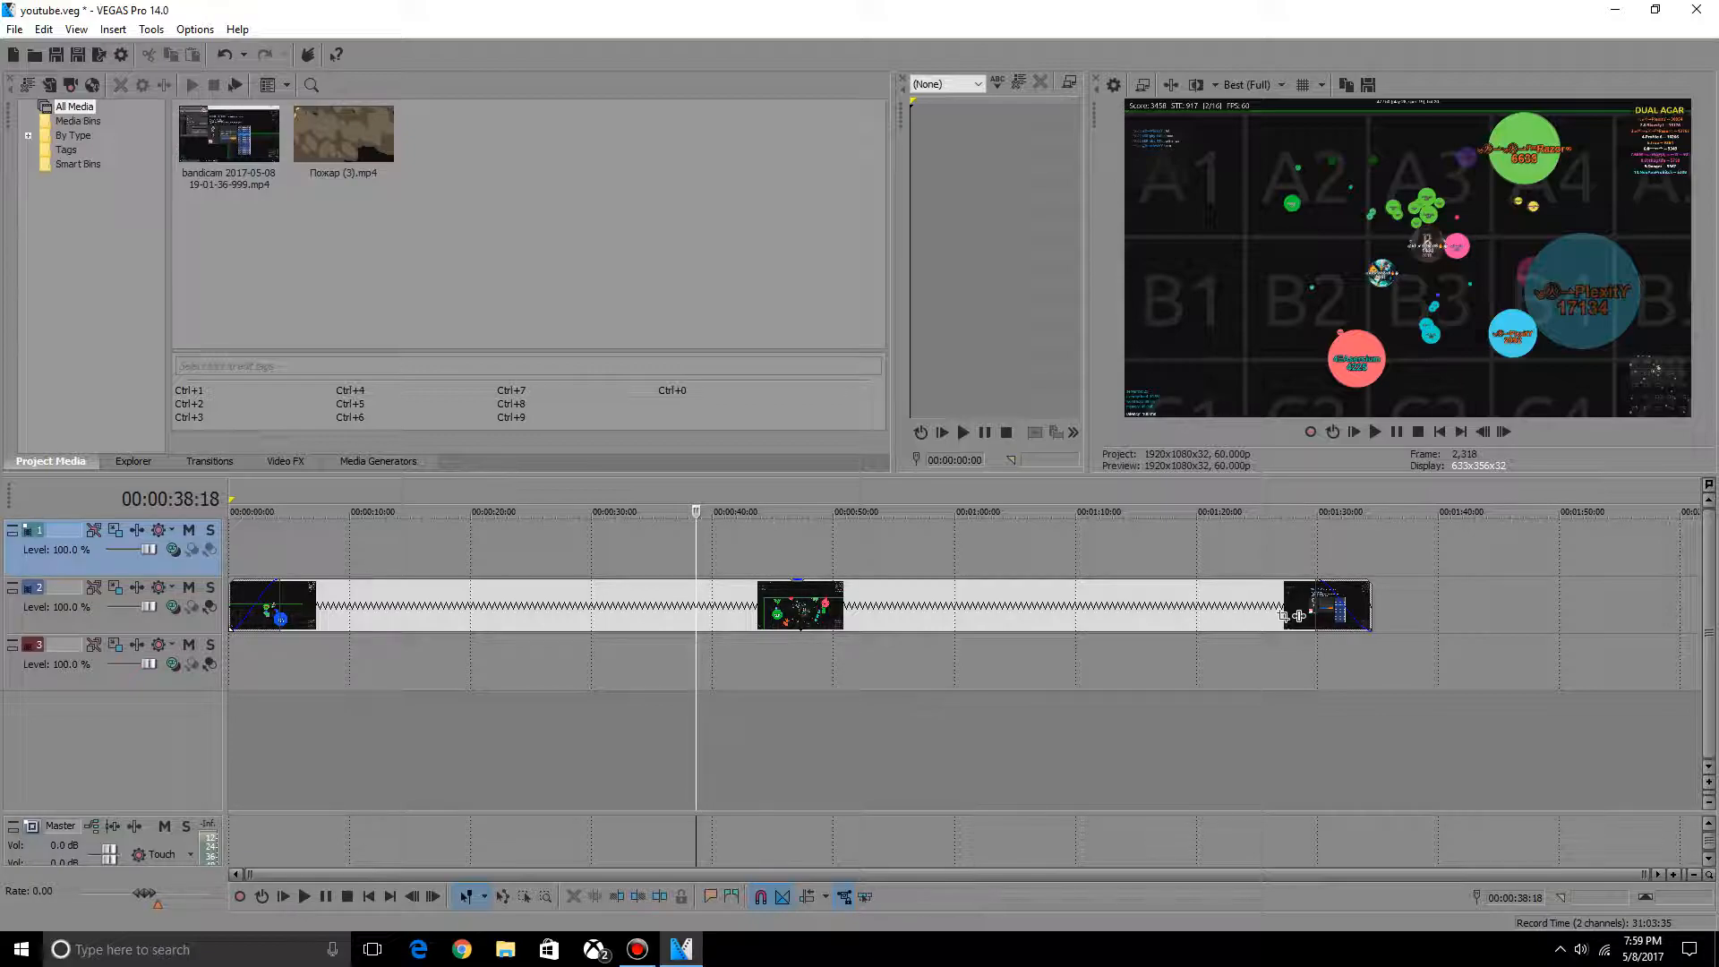
key("alt+f")
key("Down")
key("Down")
key("Down")
key("Up")
key("Up")
key("Return")
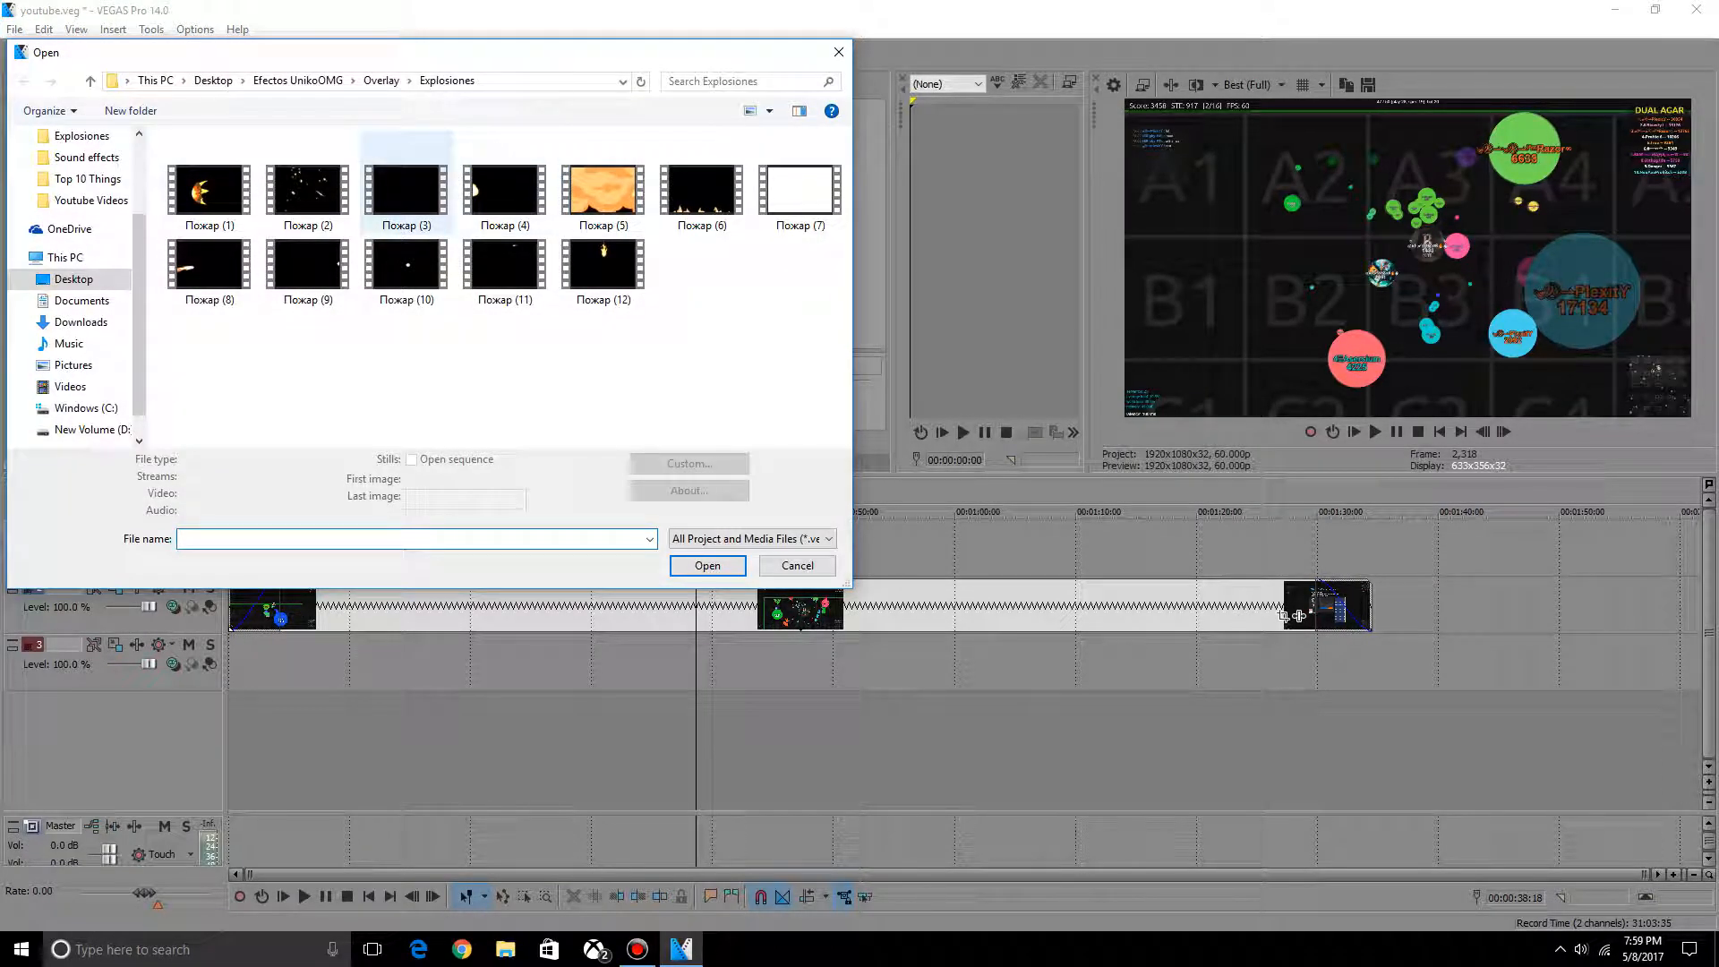
double_click(405, 192)
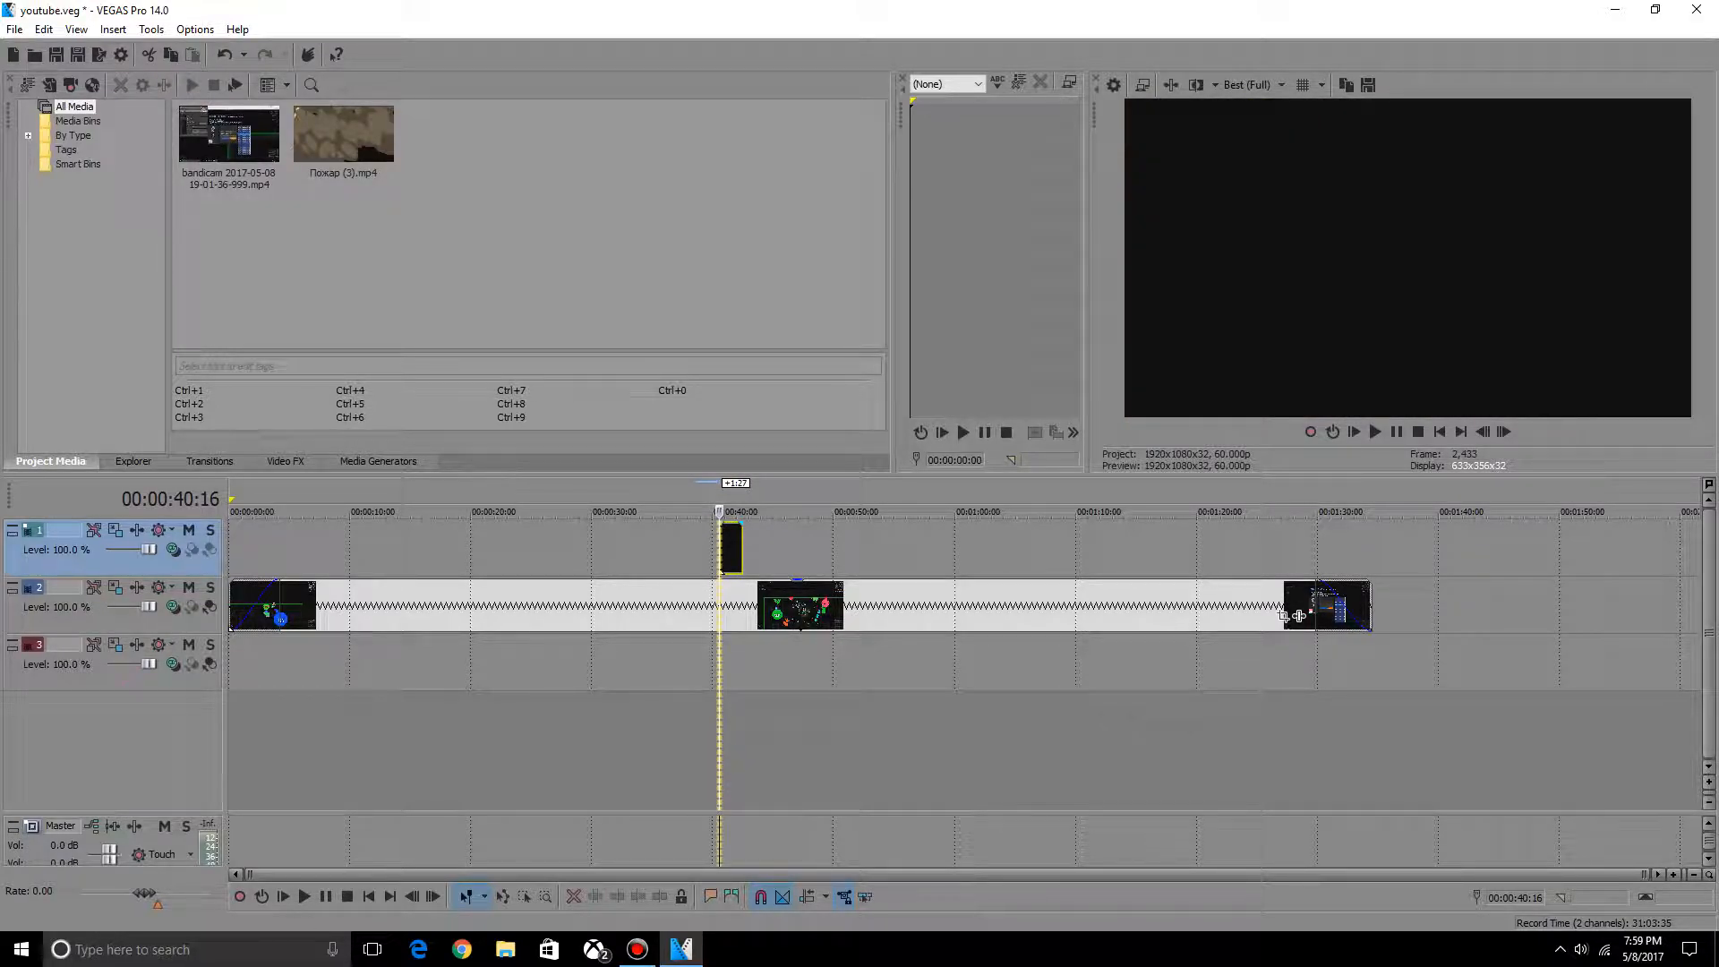
- Set the explosion track's compositing mode to Screen and play the explosion over the gameplay
key("space")
key("space")
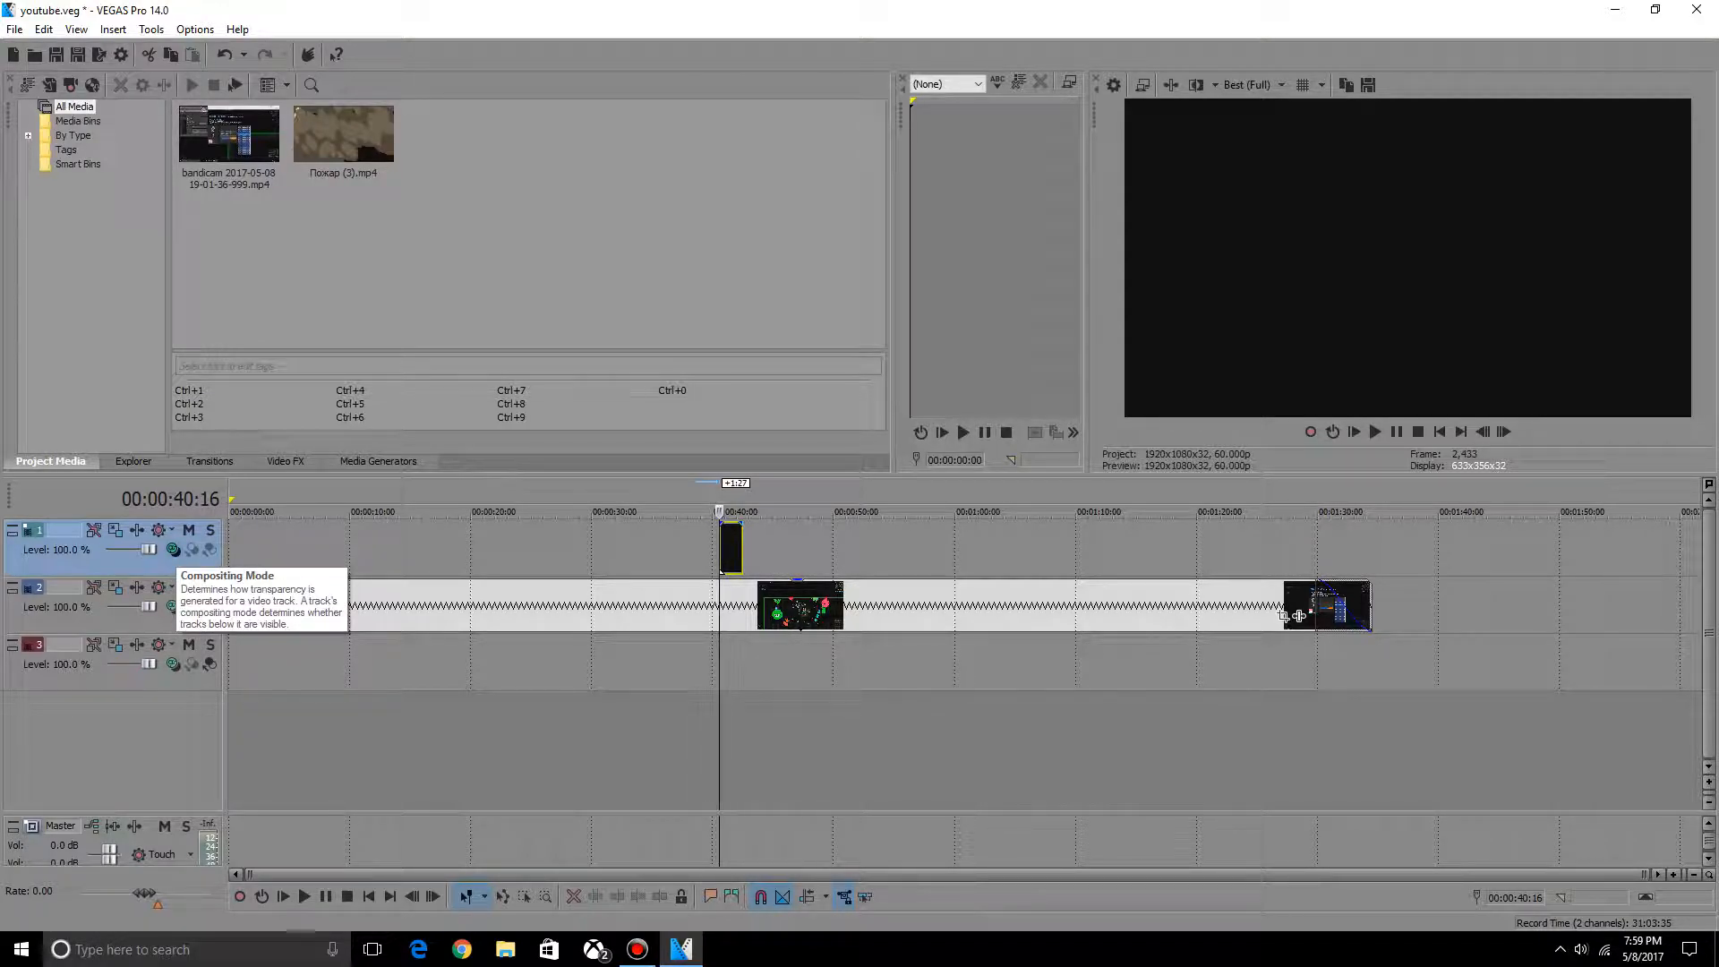
left_click(172, 549)
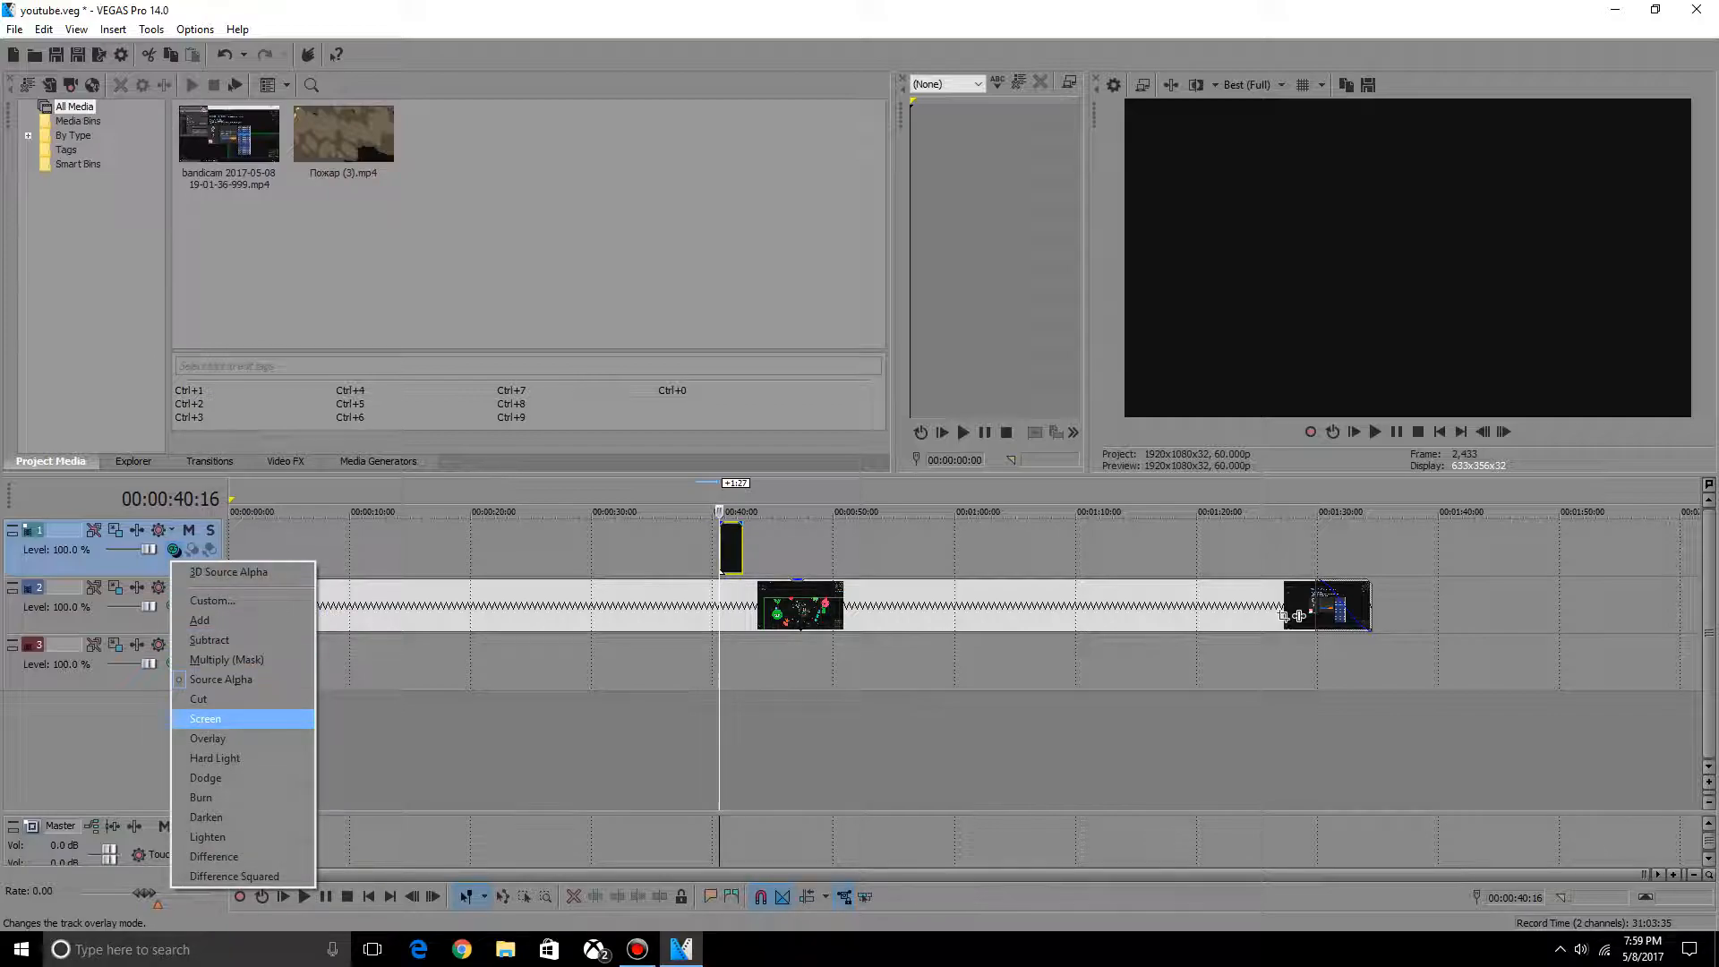
left_click(205, 718)
key("space")
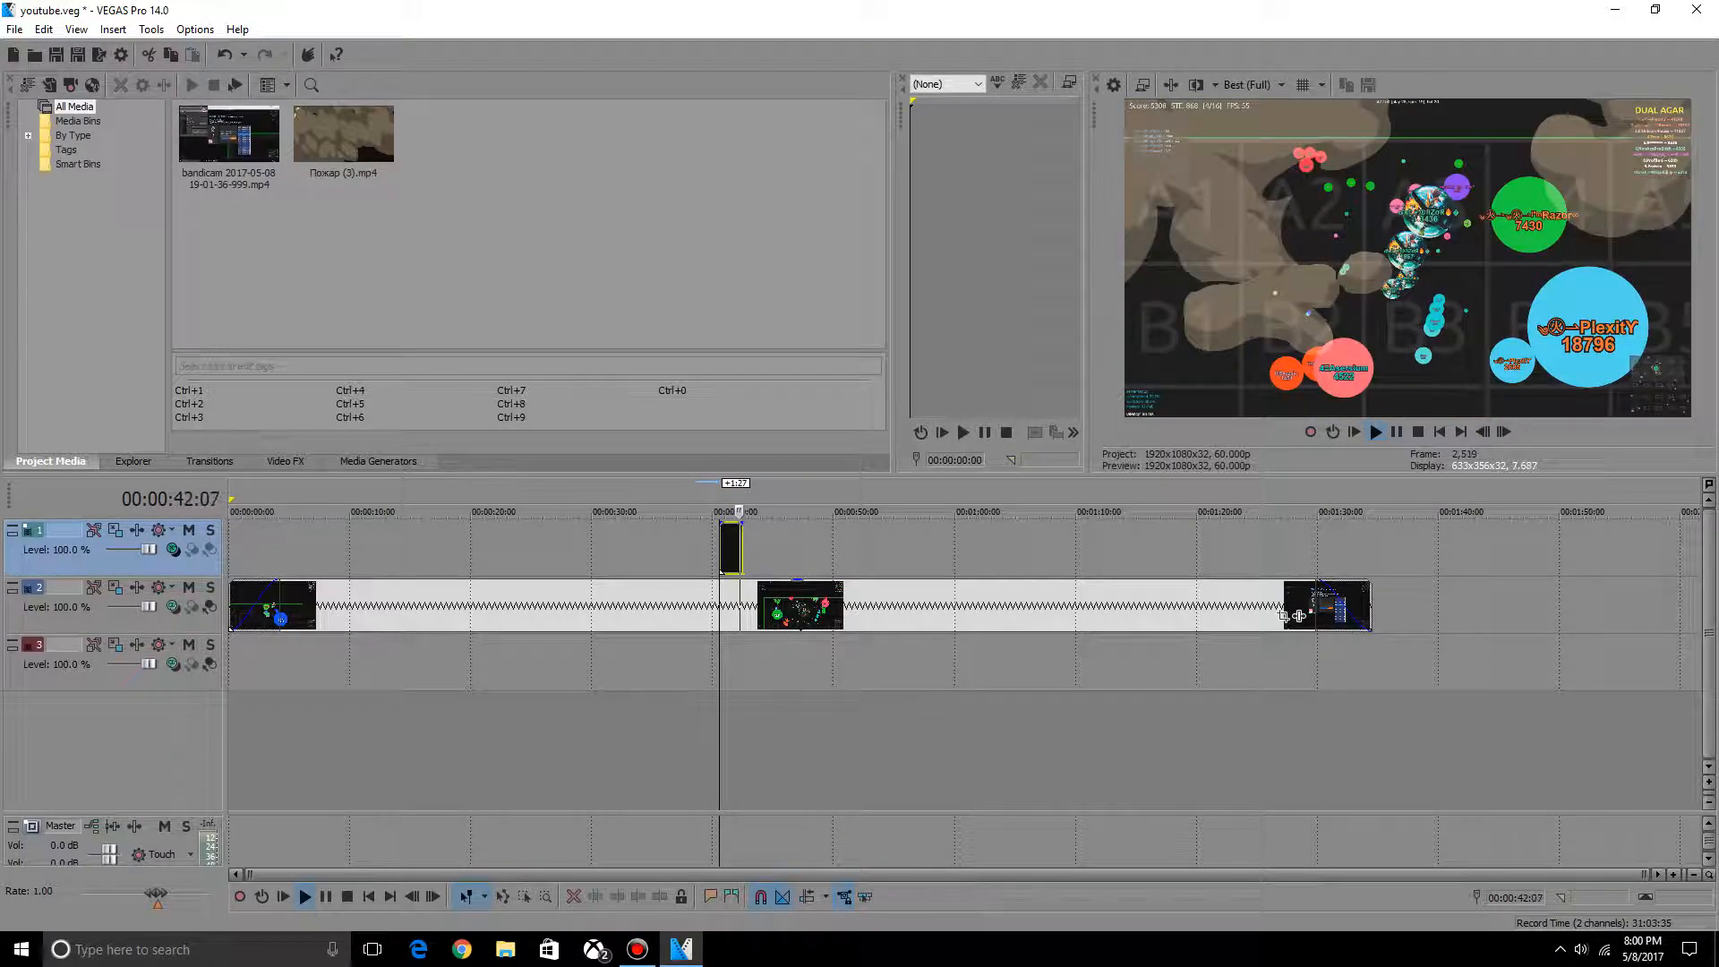
key("space")
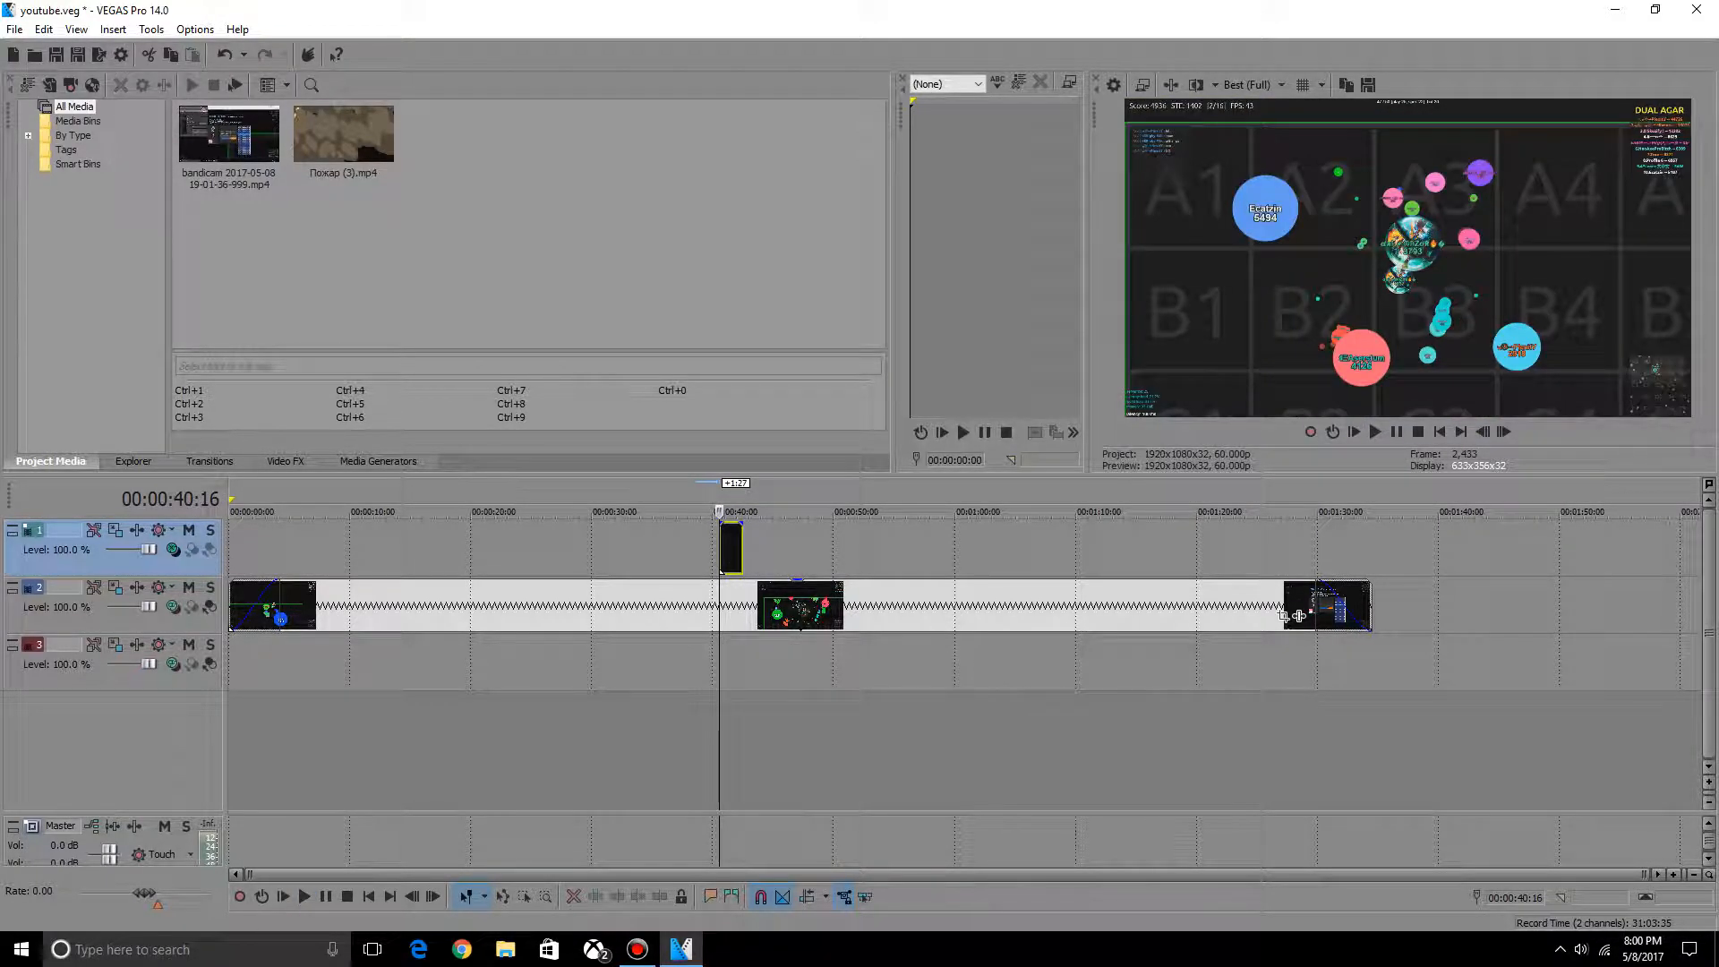
- Step frame by frame through the gameplay to 00:00:38:17 and move the explosion clip earlier to start there
scroll(964, 605, "up", 8)
left_click_drag(1444, 558, 1409, 558)
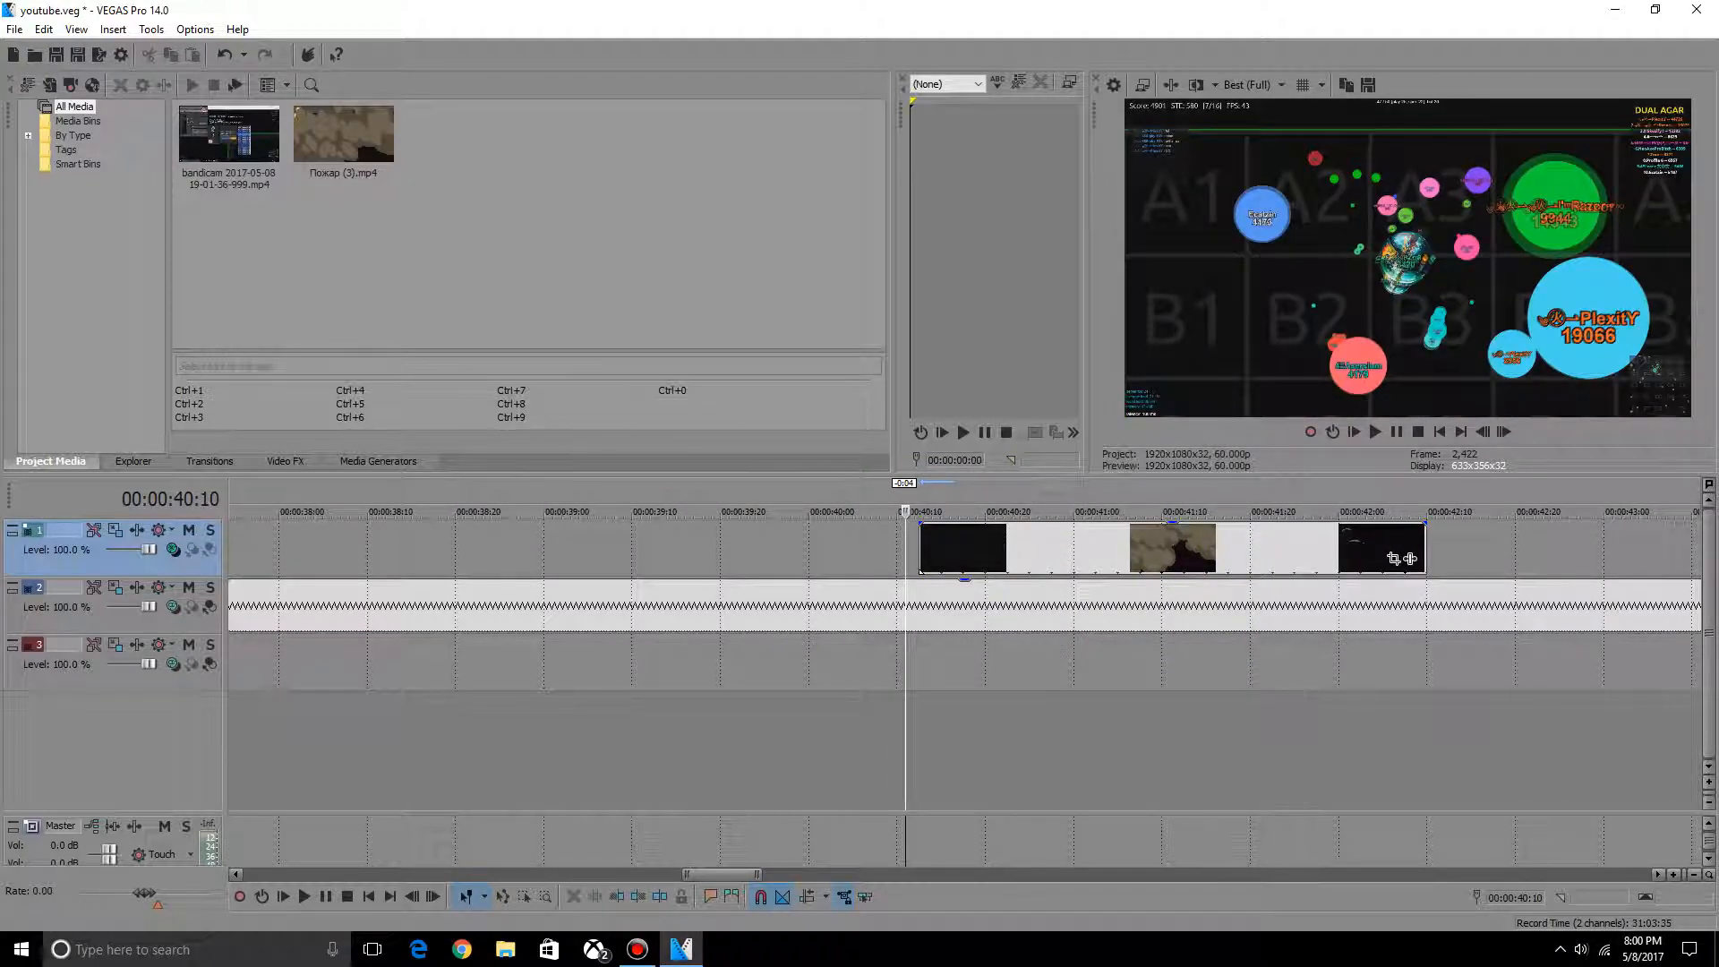
key("Left")
key("Left")
key("Left")
key("Left")
key("Left")
key("Left")
key("Left")
key("Left")
key("Left")
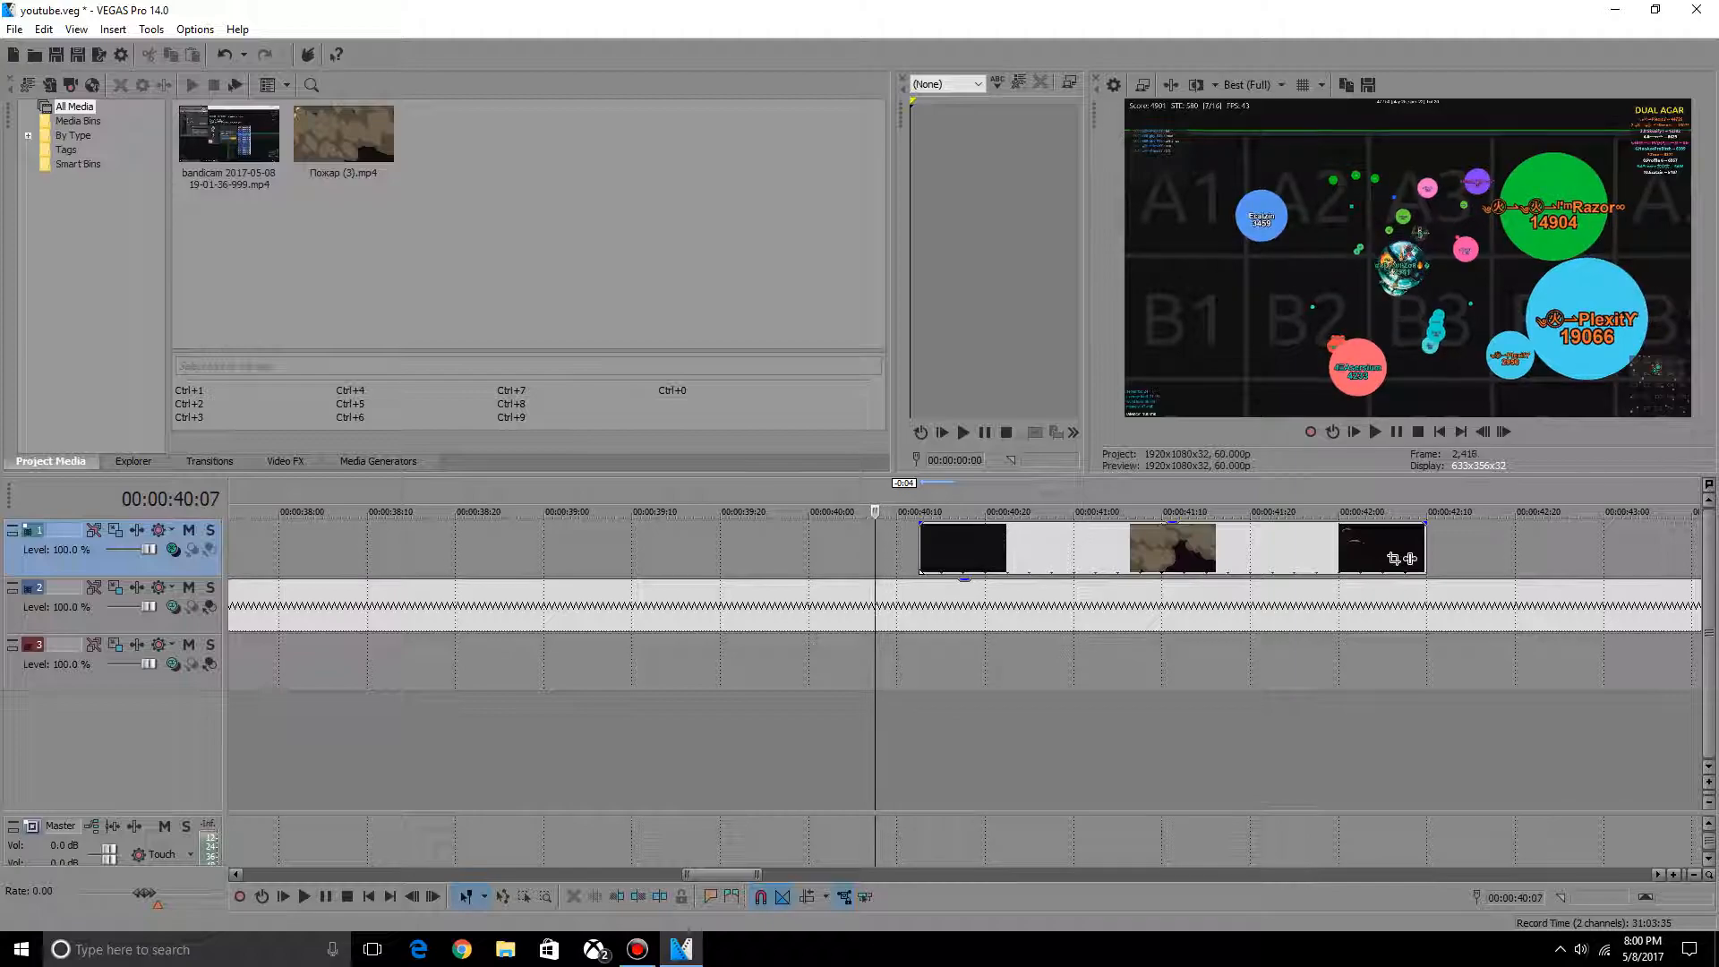
key("Left")
key("Left")
key("Left")
key("Left")
key("Left")
key("Left")
key("Left")
key("Left")
key("Left")
key("Left")
key("Left")
key("Left")
key("Left")
key("Left")
key("Left")
key("Left")
key("Left")
key("Left")
key("Left")
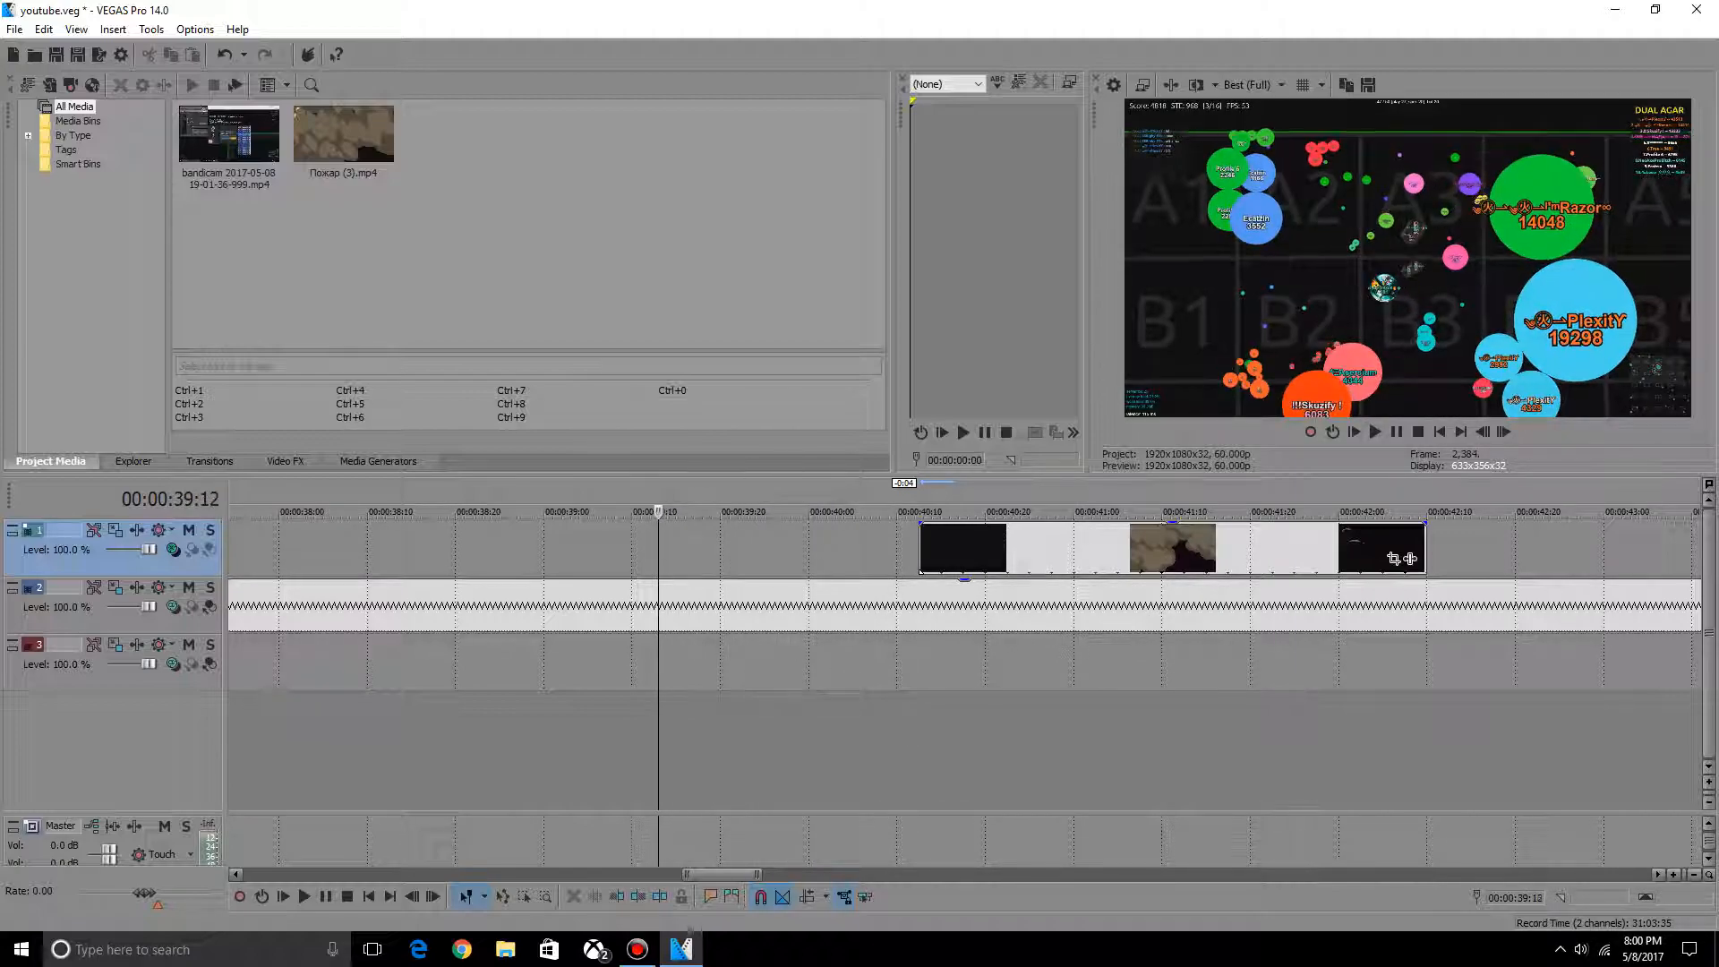
key("Left")
key("Left")
key("Left")
key("Left")
key("Left")
key("Left")
key("Left")
key("Left")
key("Left")
key("Left")
key("Left")
key("Left")
key("Left")
key("Left")
key("Left")
key("Left")
key("Left")
key("Left")
key("Left")
key("Left")
key("Left")
key("Left")
key("Left")
key("Left")
key("Left")
key("Left")
key("Left")
key("Left")
key("Left")
key("Left")
key("Left")
key("Left")
key("Left")
key("Left")
key("Left")
key("Left")
key("Left")
key("Left")
key("Left")
key("Left")
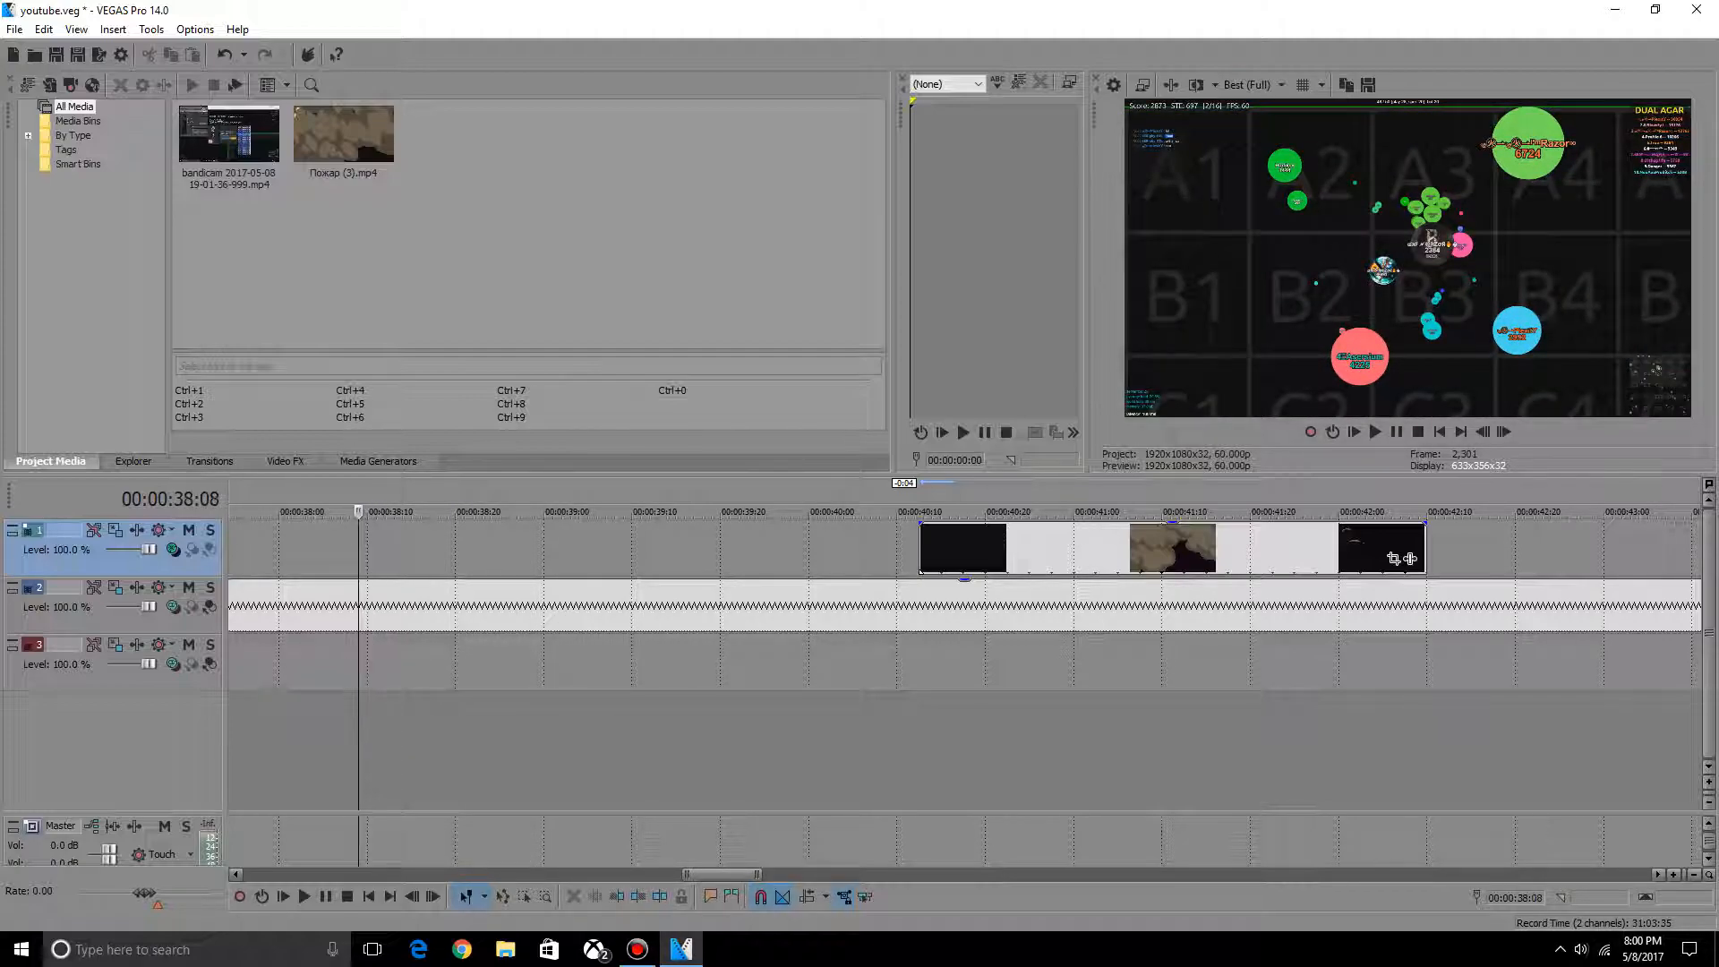
key("Left")
key("Left")
key("Left")
key("Left")
key("Left")
key("Left")
key("Left")
key("Left")
key("Left")
key("Left")
key("Right")
key("Right")
key("Right")
key("Right")
key("Right")
key("Right")
key("Right")
key("Right")
key("Right")
key("Right")
key("Right")
key("Right")
key("Right")
key("Right")
key("Right")
key("Right")
key("Right")
key("Right")
key("Right")
key("Right")
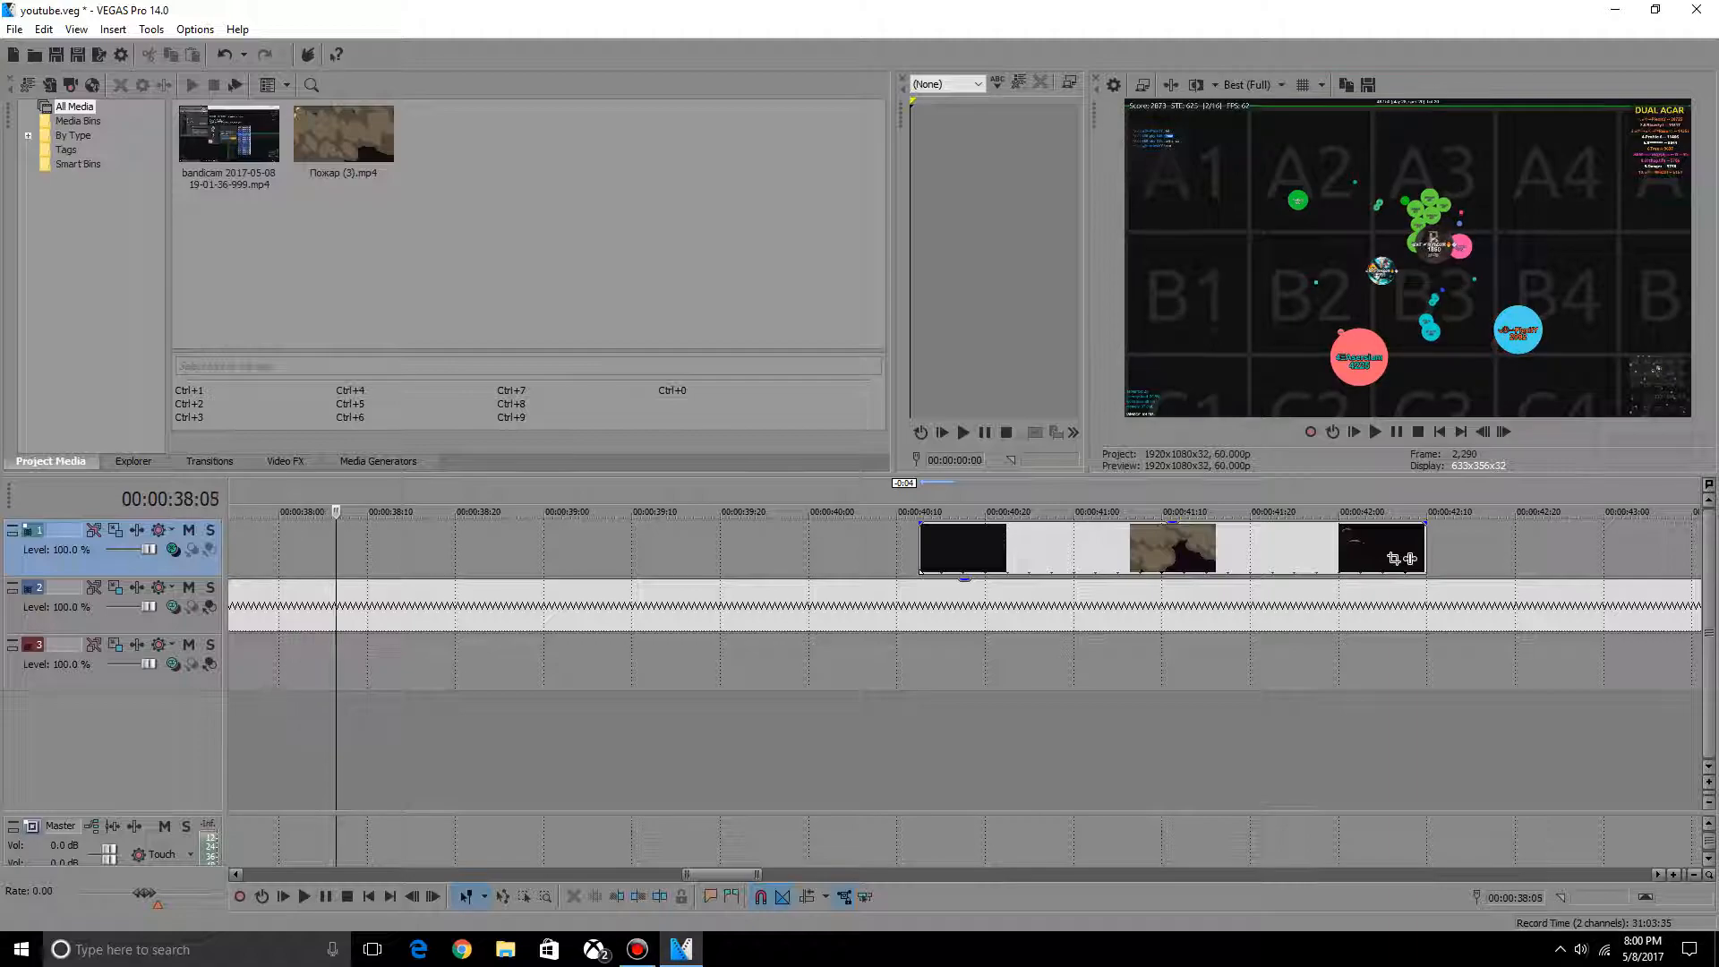
key("Right")
key("Right")
key("Right")
key("Right")
key("Right")
key("Right")
key("Right")
key("Right")
key("Right")
key("Right")
key("Right")
key("Right")
key("Right")
key("Right")
key("Right")
key("Right")
key("Right")
key("Right")
key("Right")
key("Right")
key("Left")
key("Left")
key("Left")
key("Left")
key("Left")
key("Left")
key("Left")
key("Left")
key("Left")
key("Left")
key("Left")
key("Left")
key("Left")
key("Left")
key("Left")
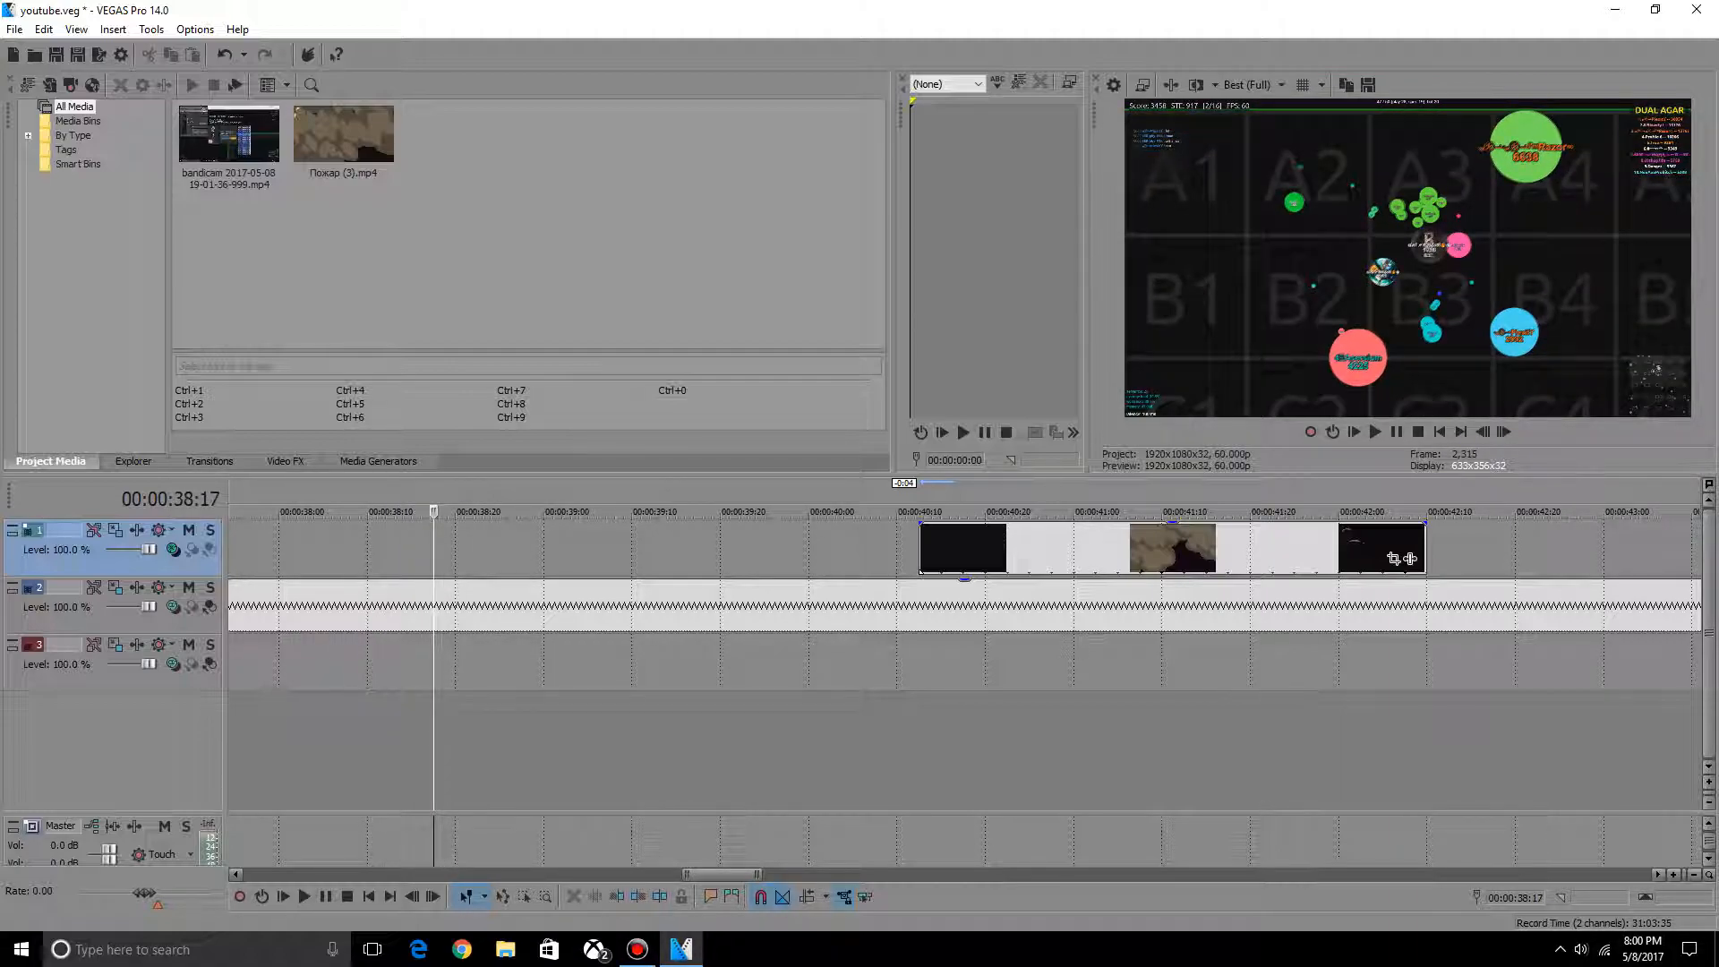
left_click_drag(1401, 559, 916, 558)
- Play the timeline from 00:00:38:06 to check the explosion's timing over the gameplay
key("Left")
key("space")
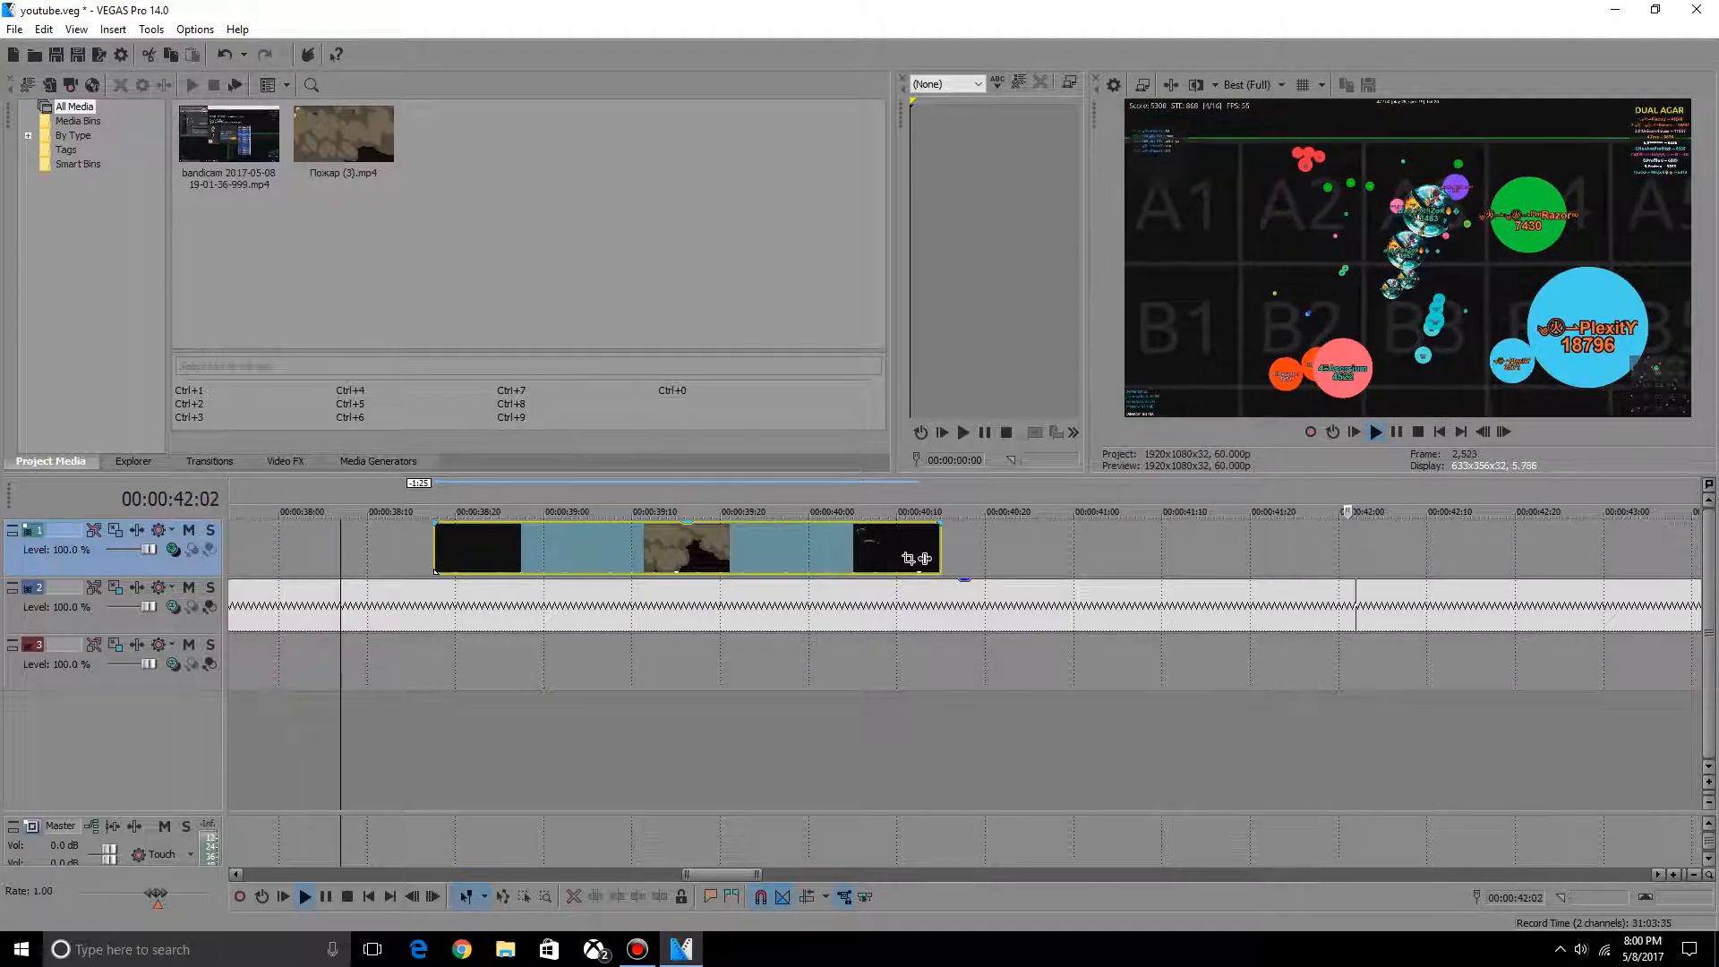
key("space")
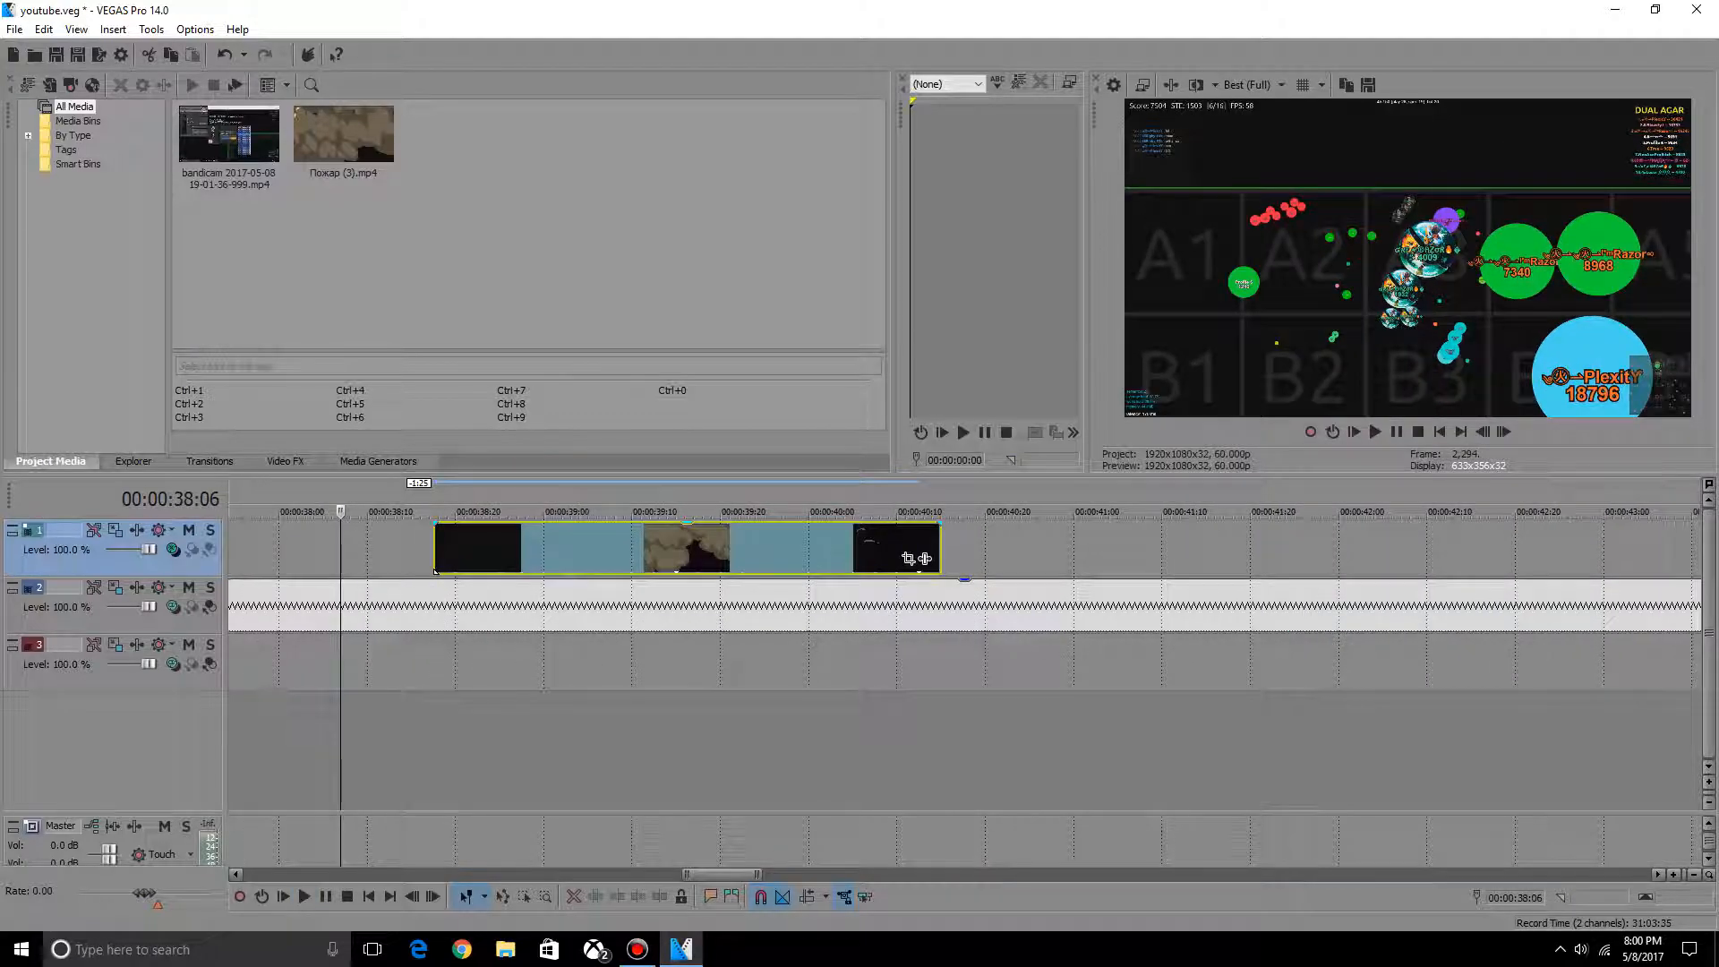
- Examine the list of compositing modes available for the explosion track
scroll(965, 605, "down", 3)
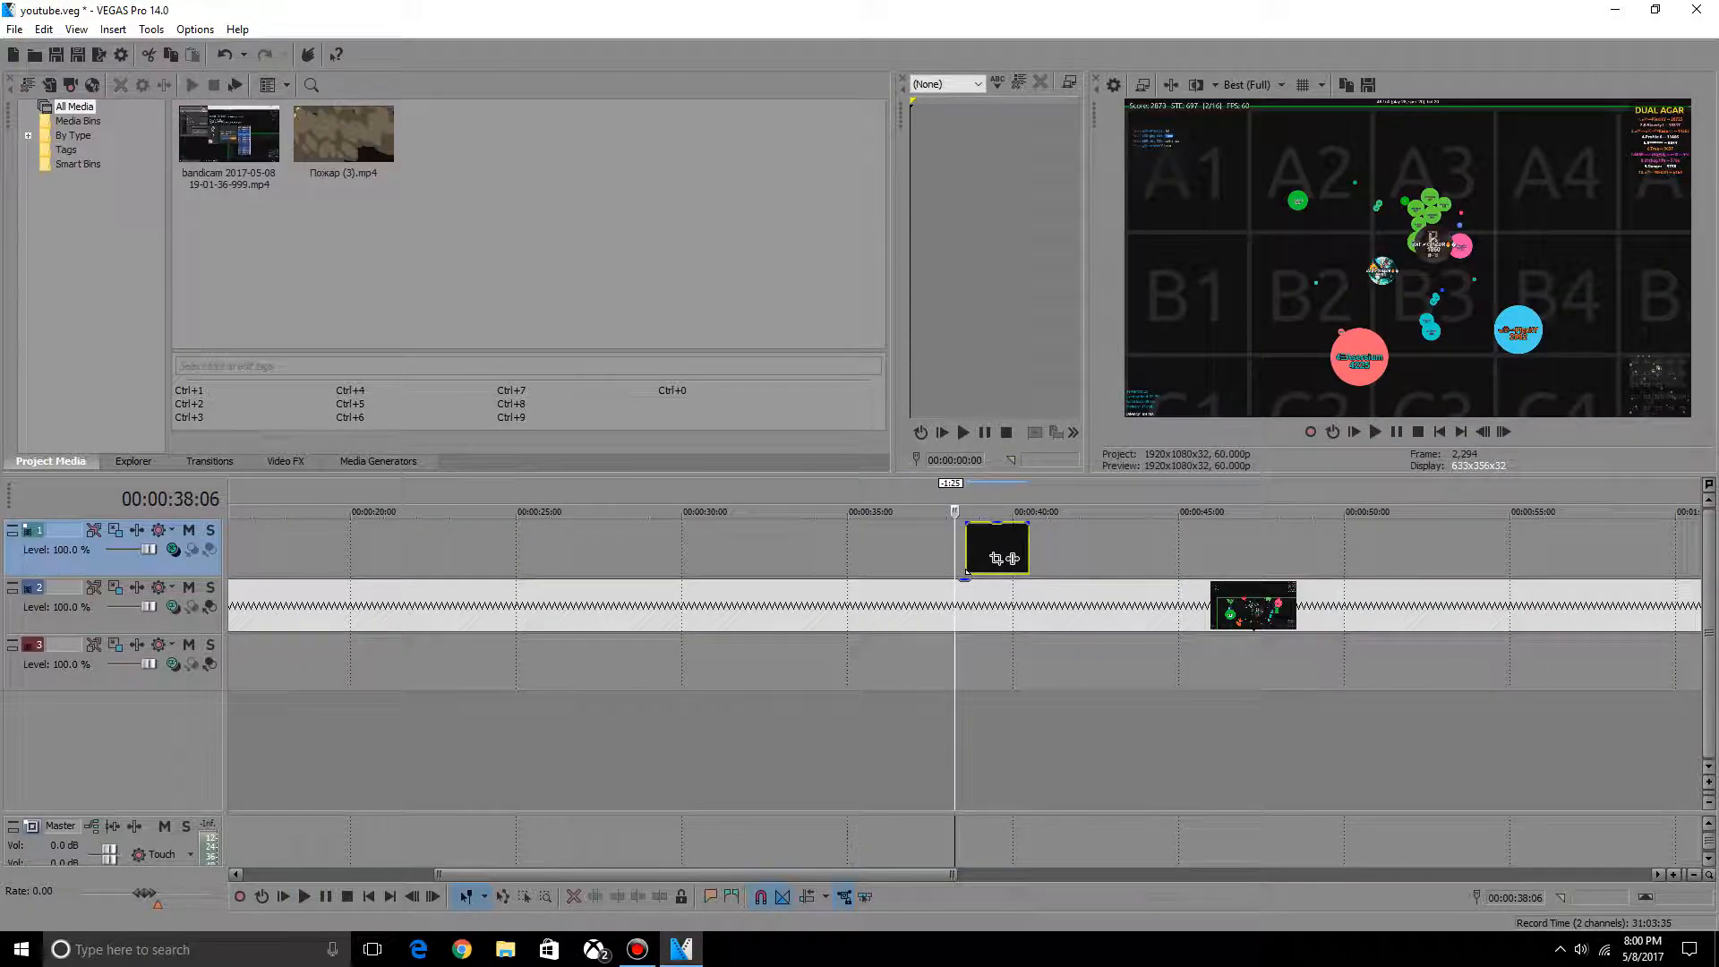
scroll(966, 571, "down", 3)
scroll(1328, 616, "up", 1)
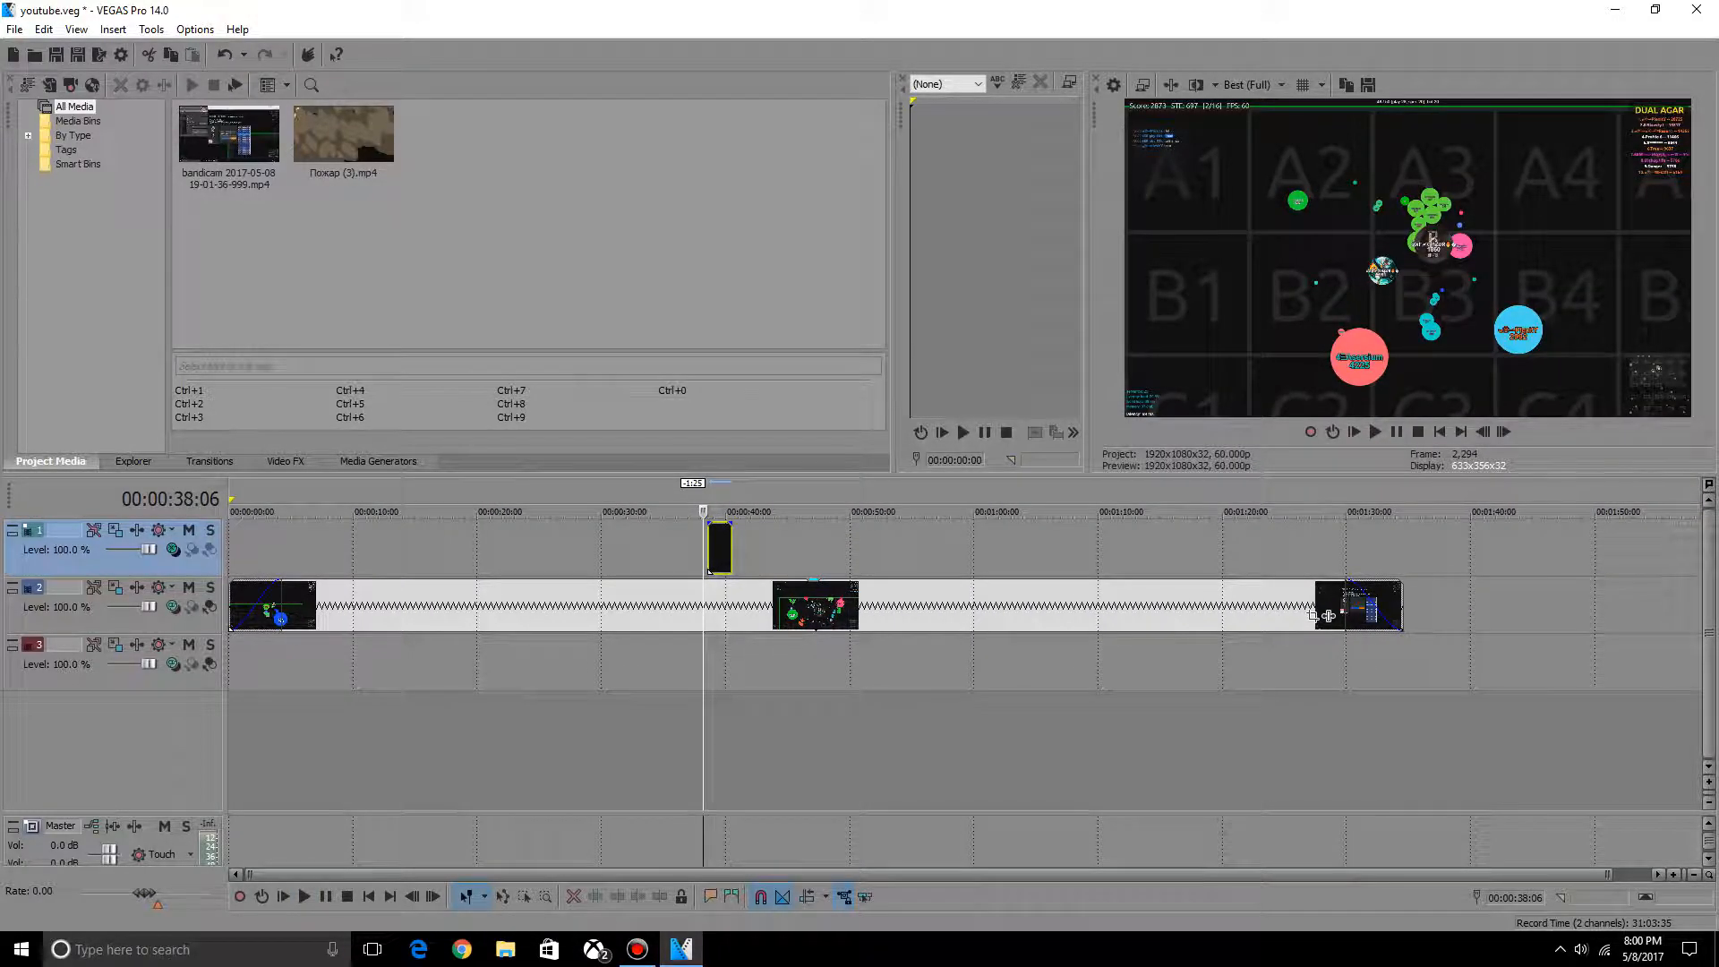
left_click(173, 550)
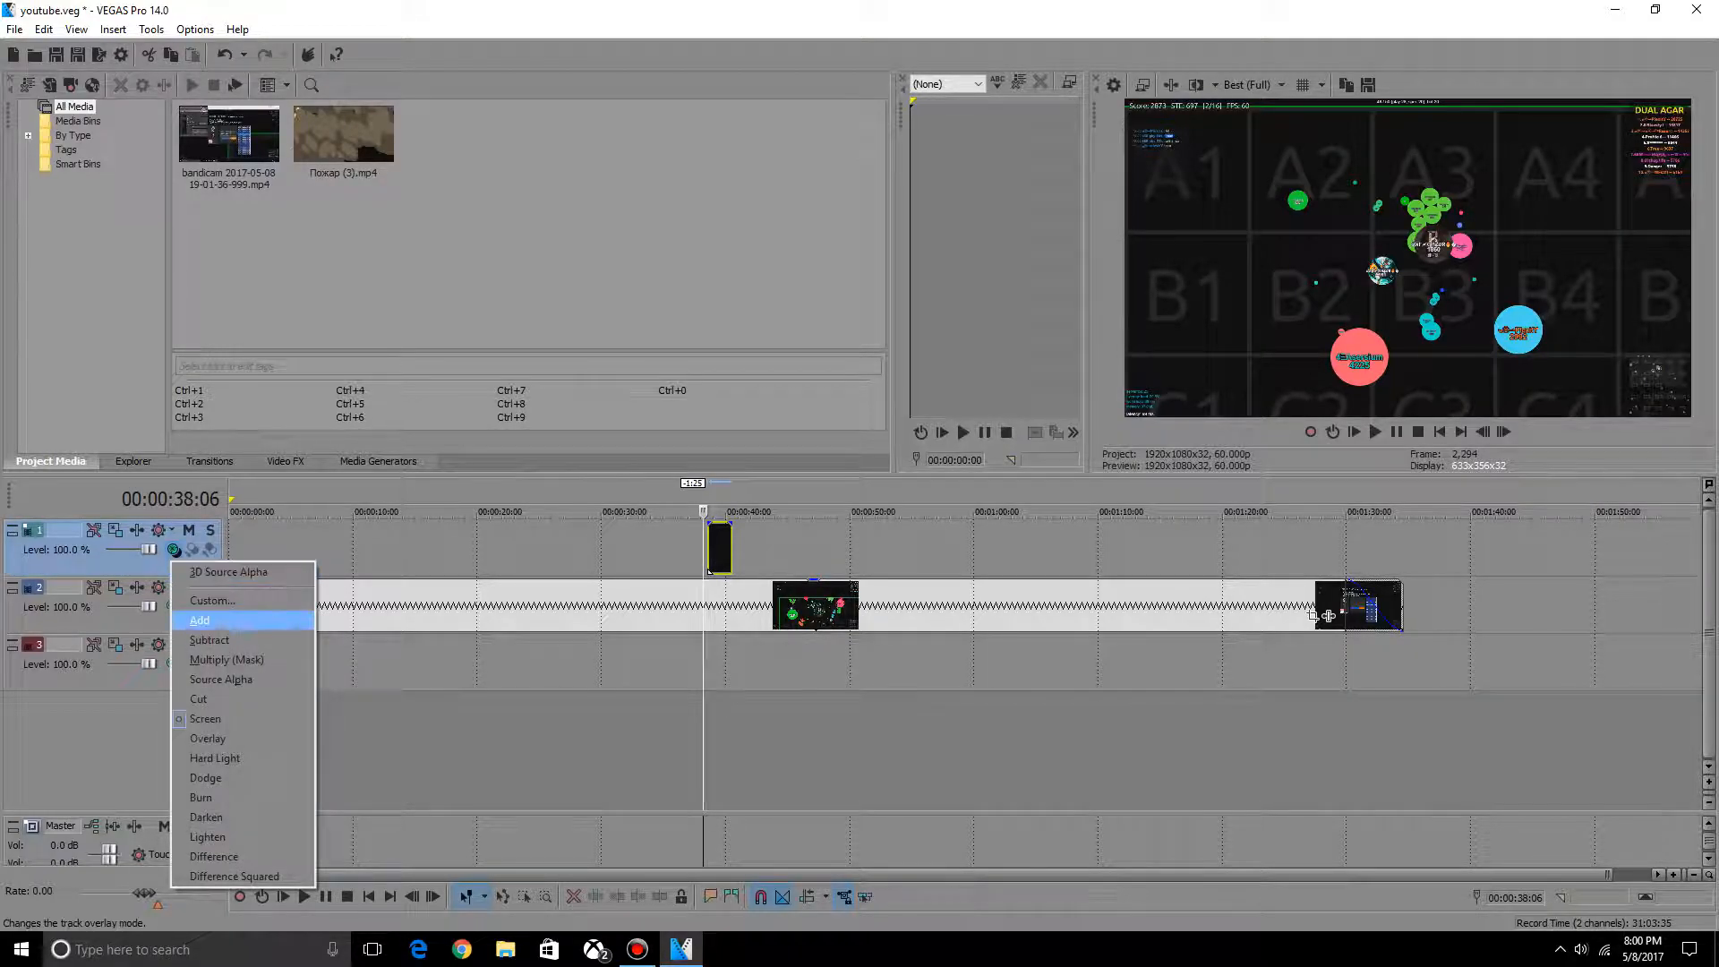
key("Up")
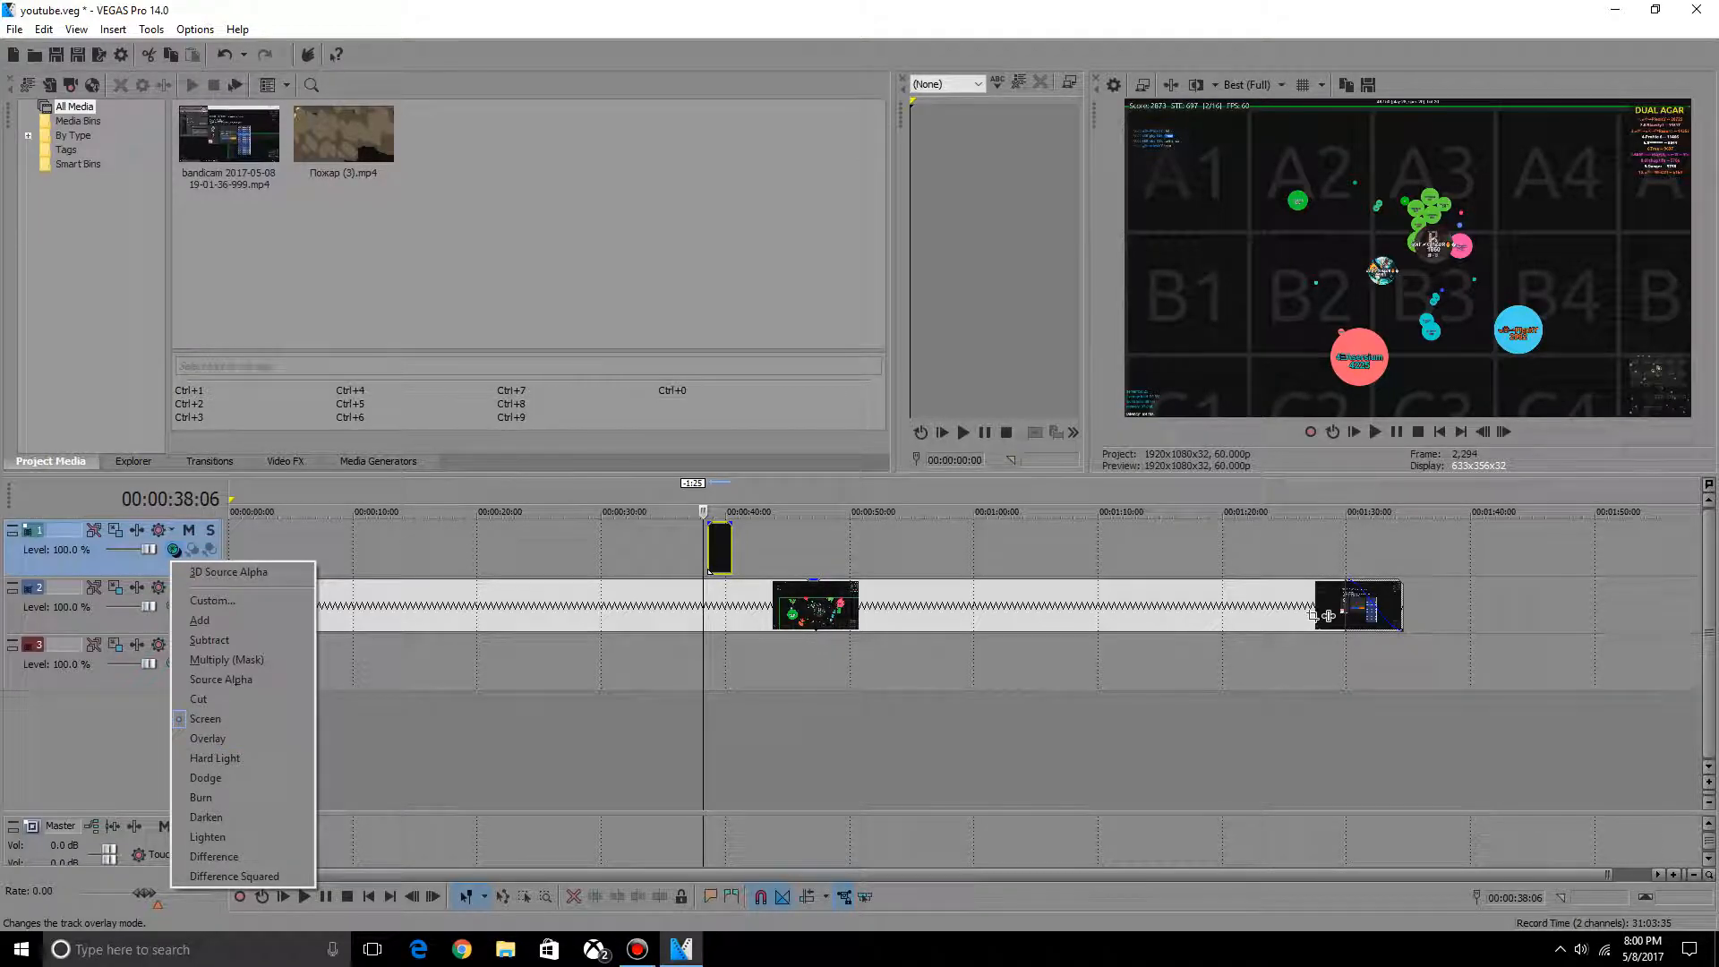
key("Escape")
- Play the timeline from 00:00:38:17 to review the explosion over the gameplay
left_click(707, 752)
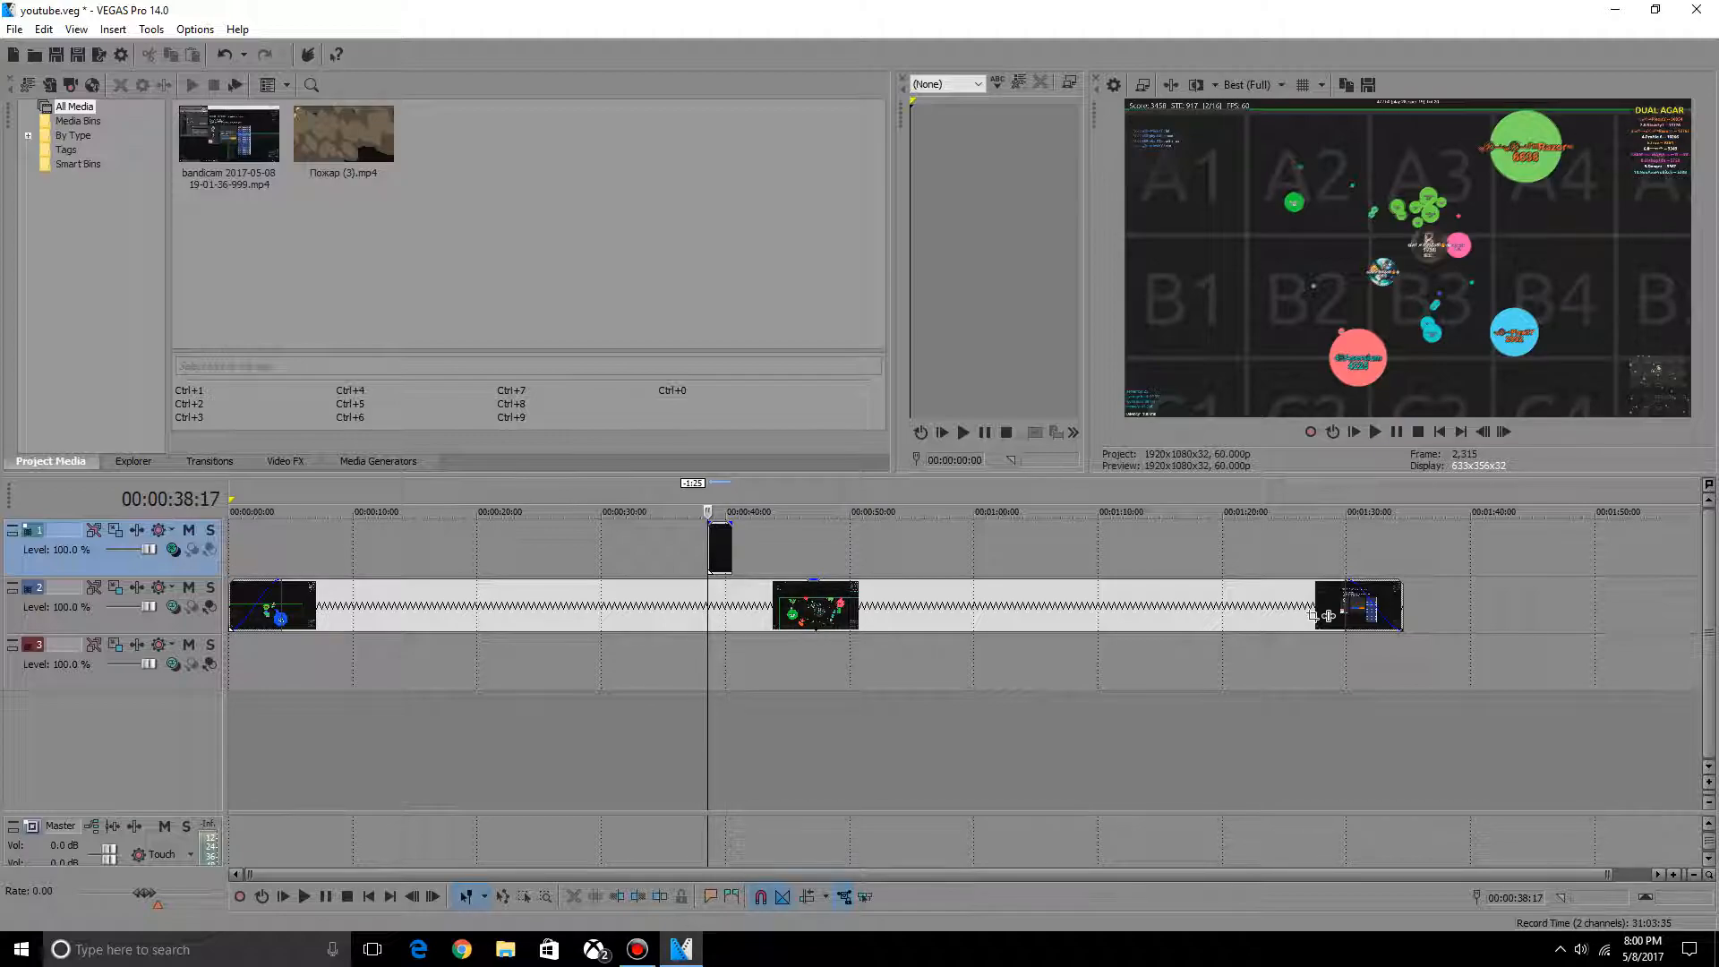
mouse_move(149, 549)
left_mouse_down()
mouse_move(113, 549)
mouse_move(148, 549)
left_mouse_up()
key("space")
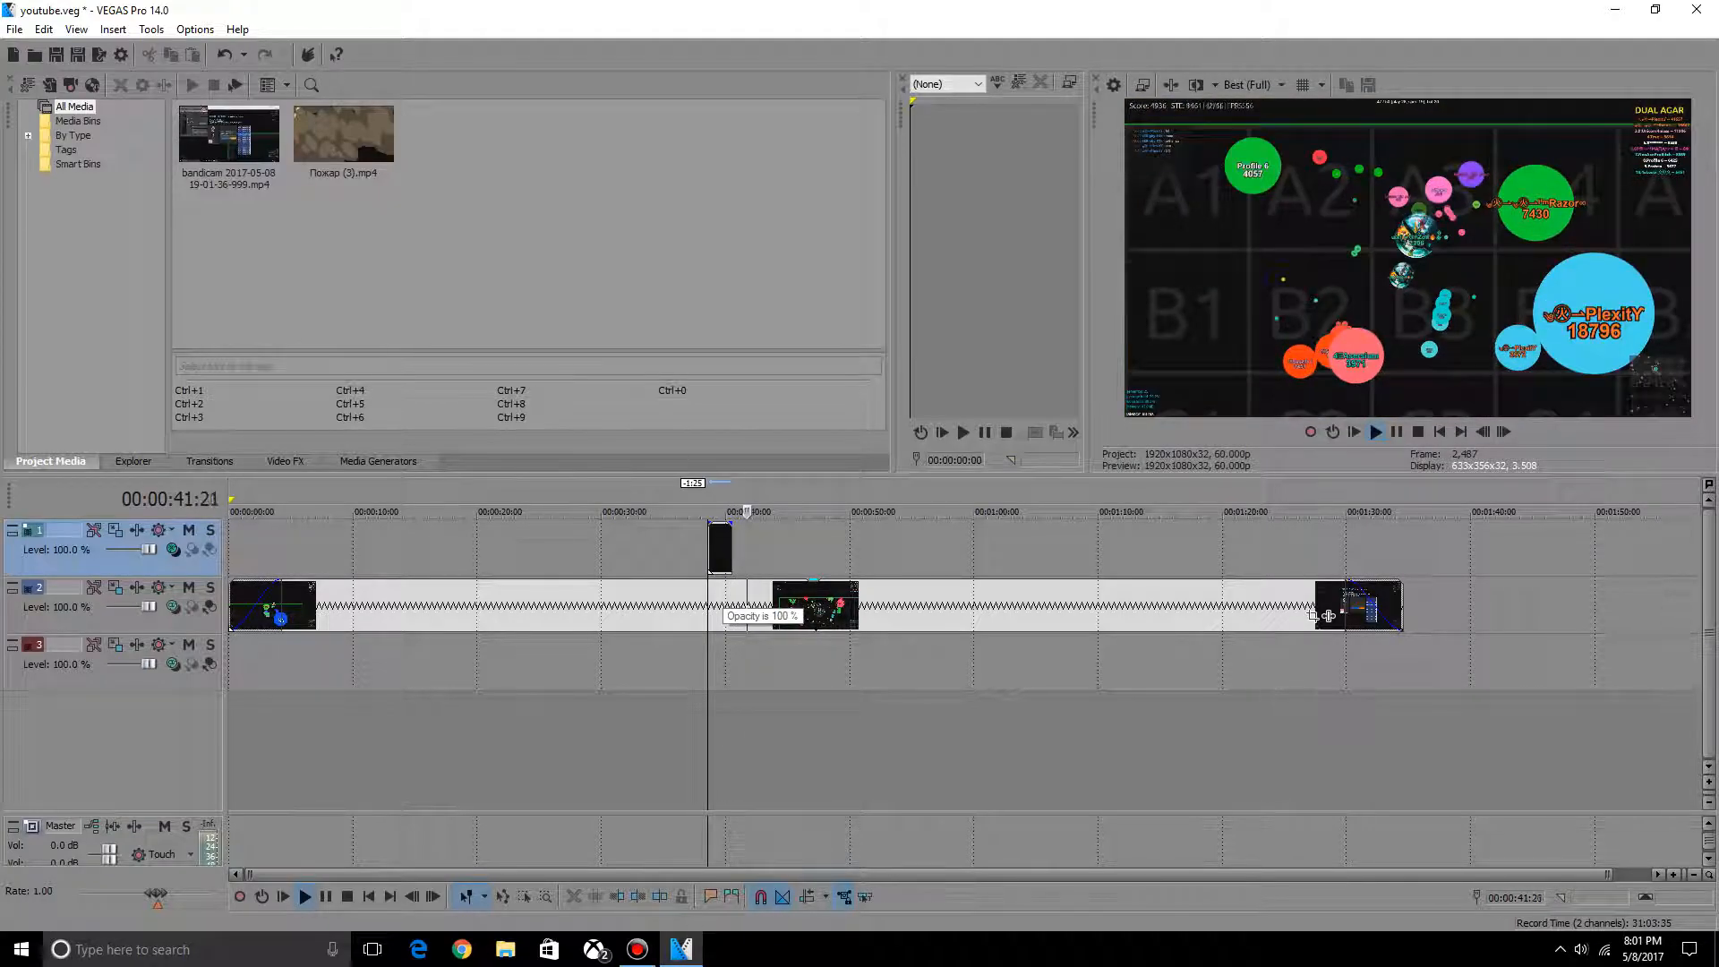
key("space")
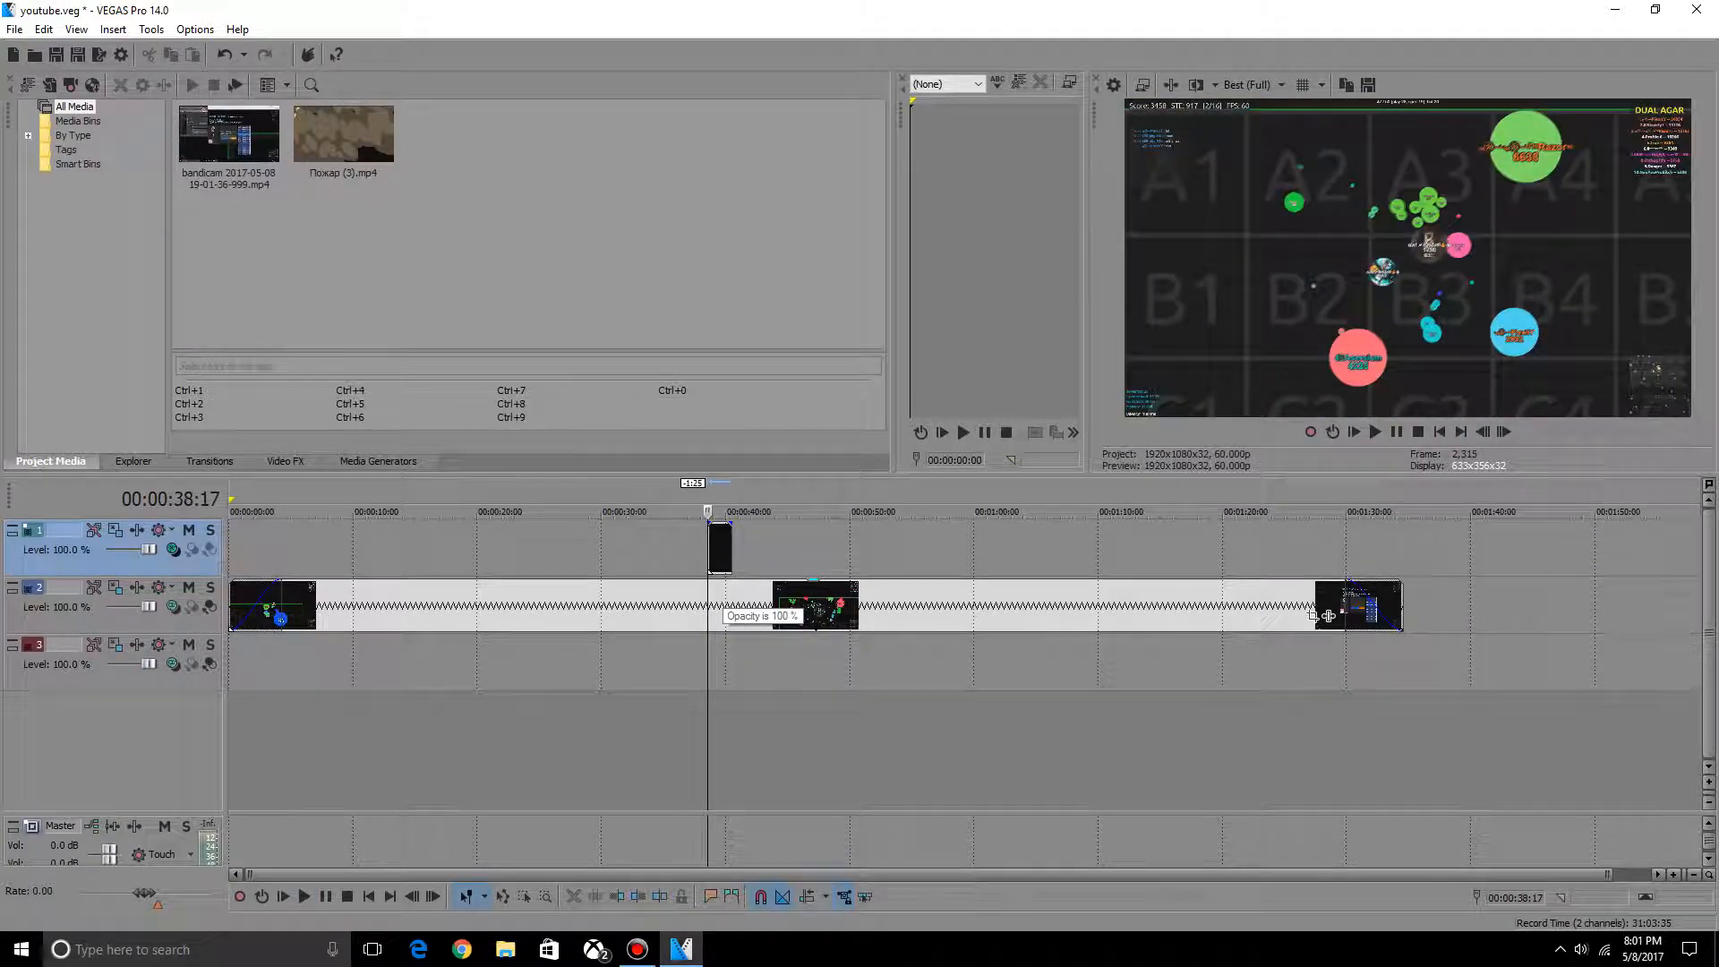
- Open the Children Yay! sound effect from the Desktop's Sound effects folder, placing it on the timeline at 00:00:37:18
left_click(696, 661)
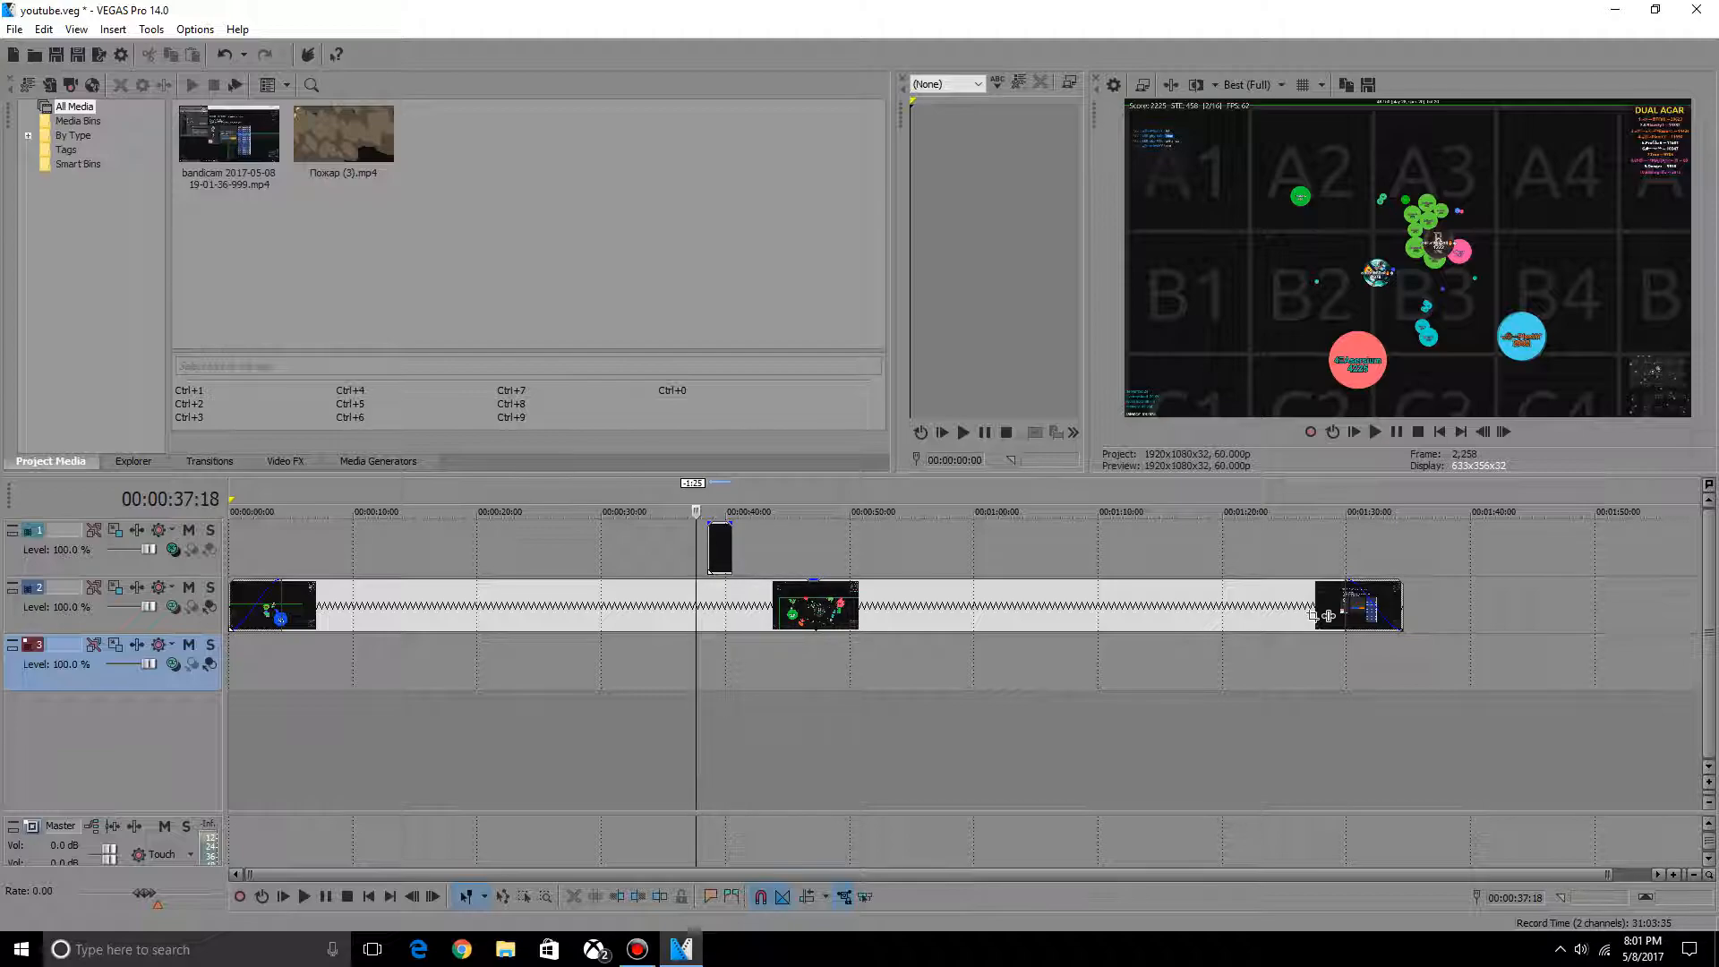
key("alt+f")
key("Down")
key("Return")
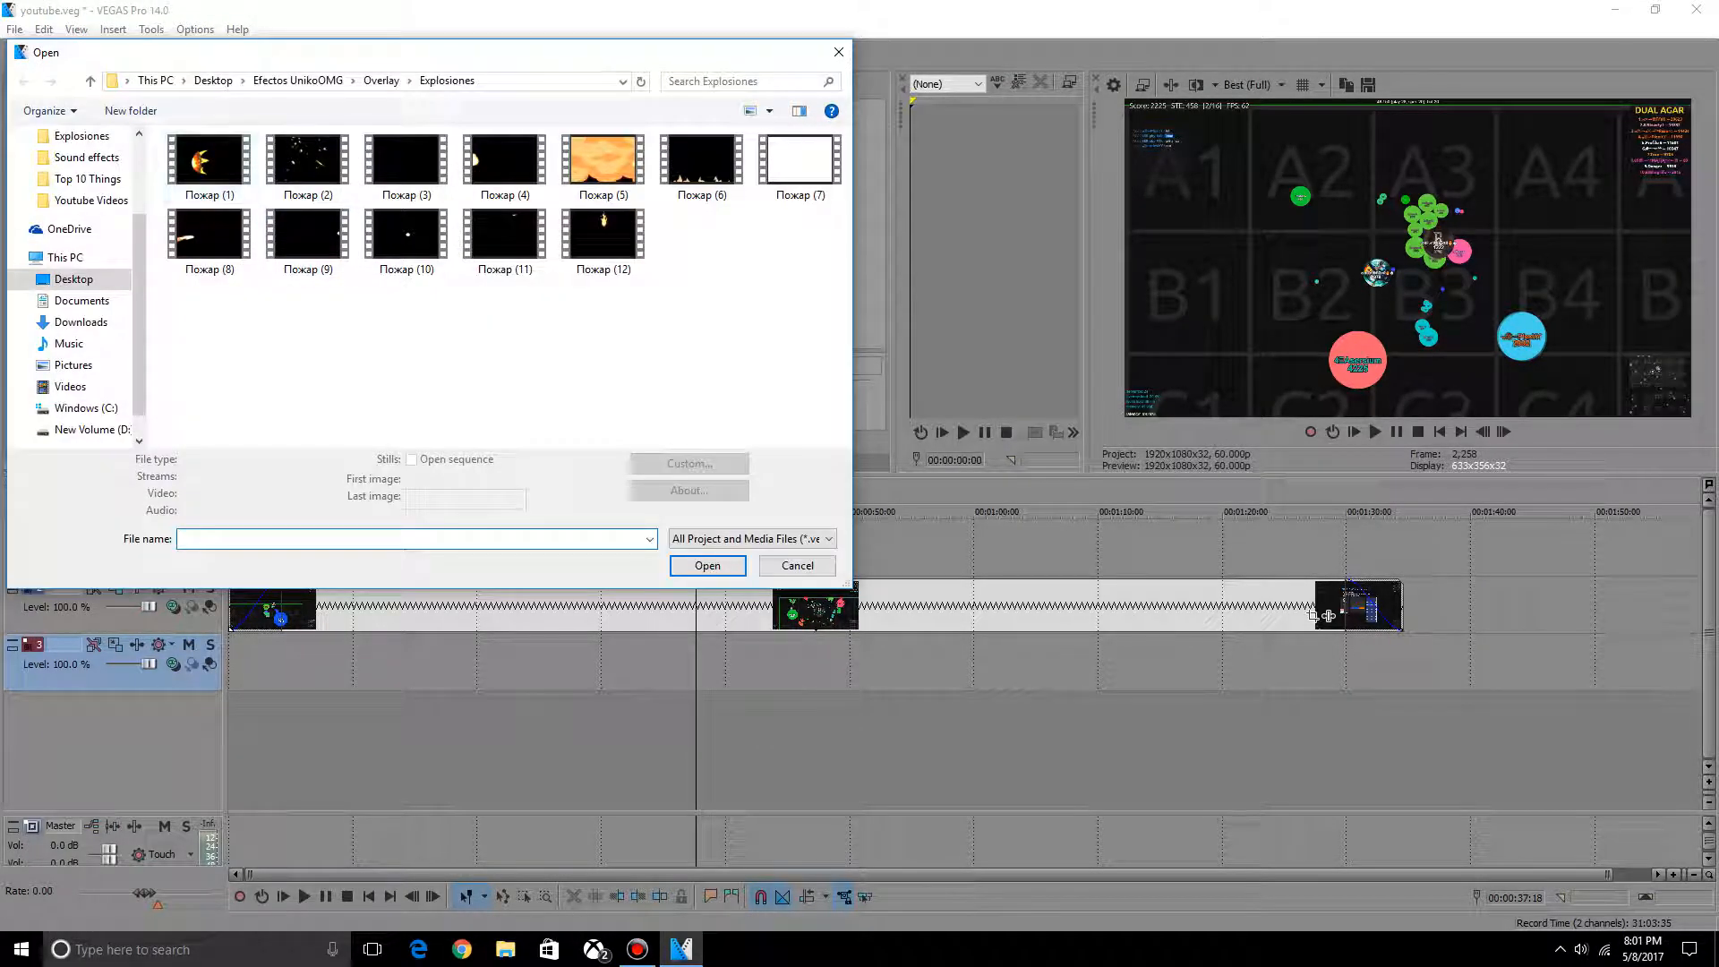
left_click(74, 278)
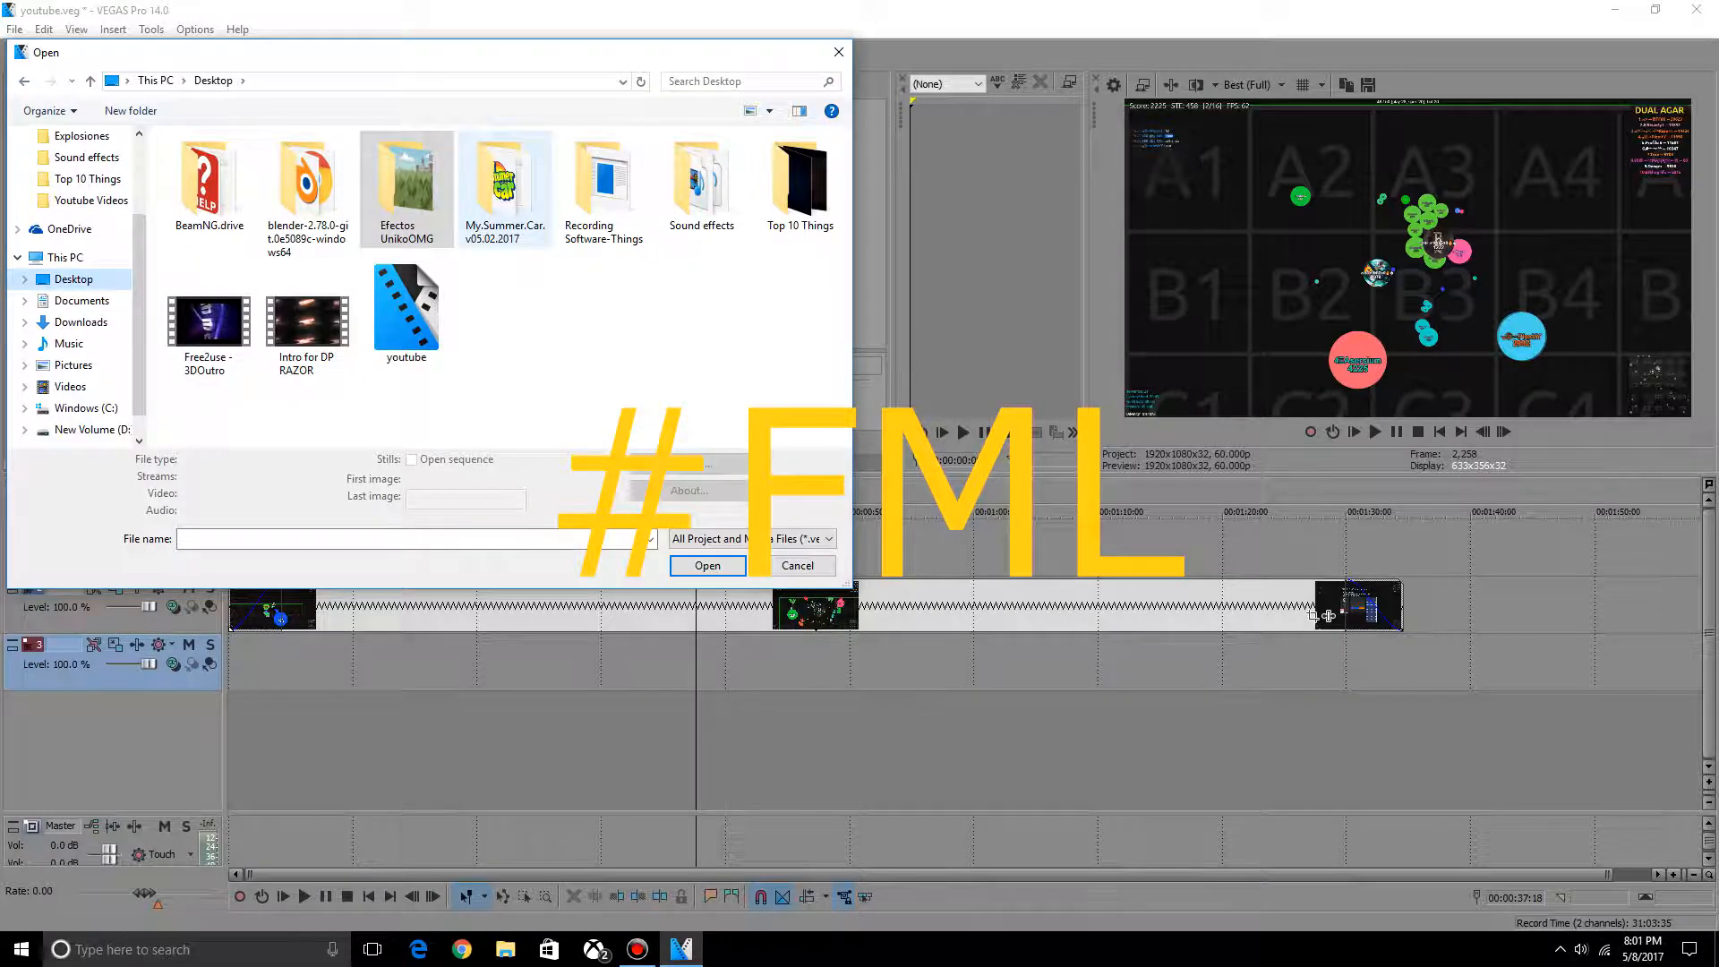
double_click(605, 193)
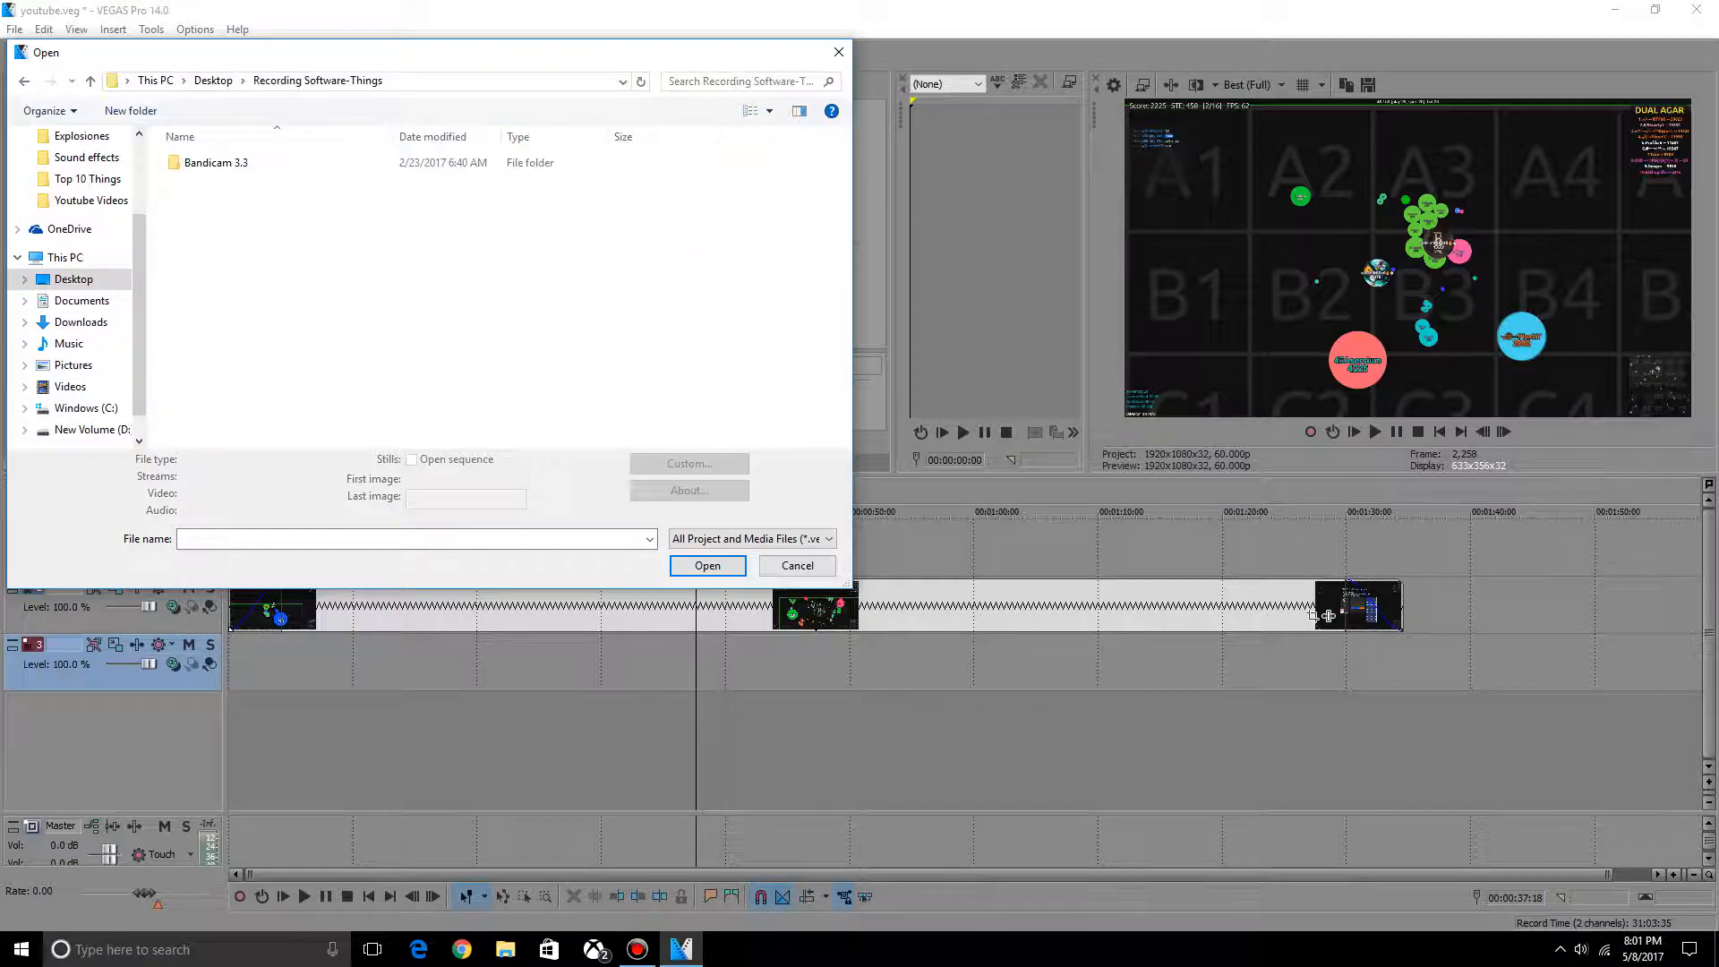
left_click(24, 81)
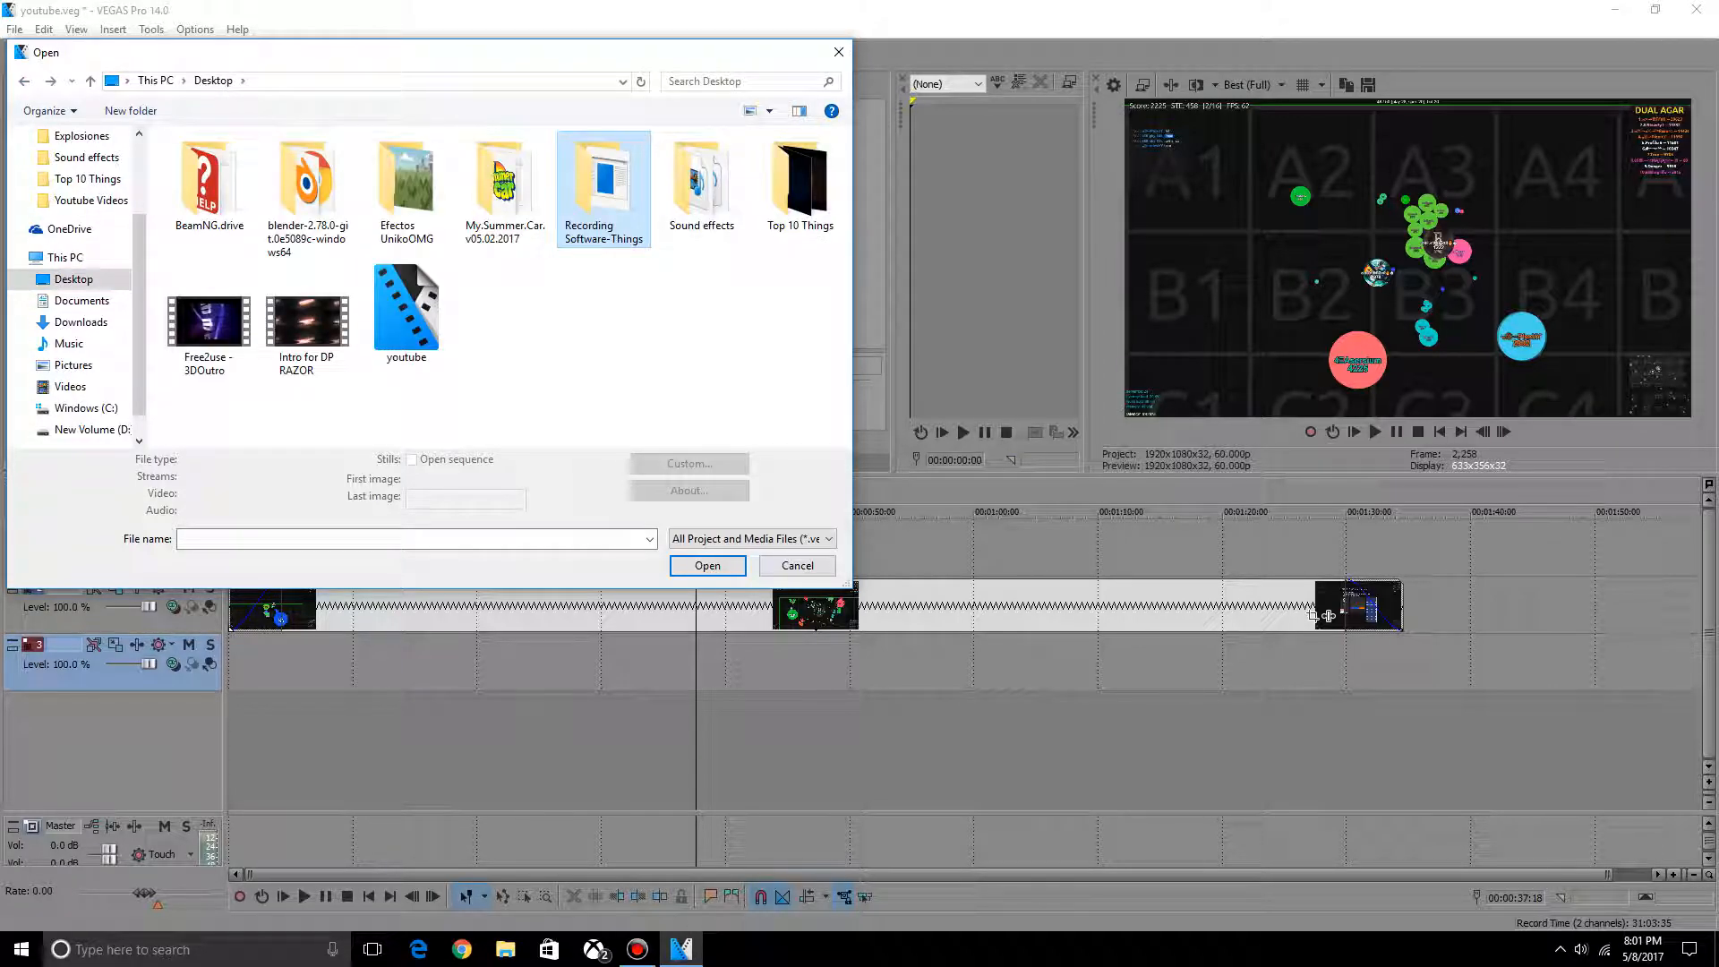
double_click(701, 188)
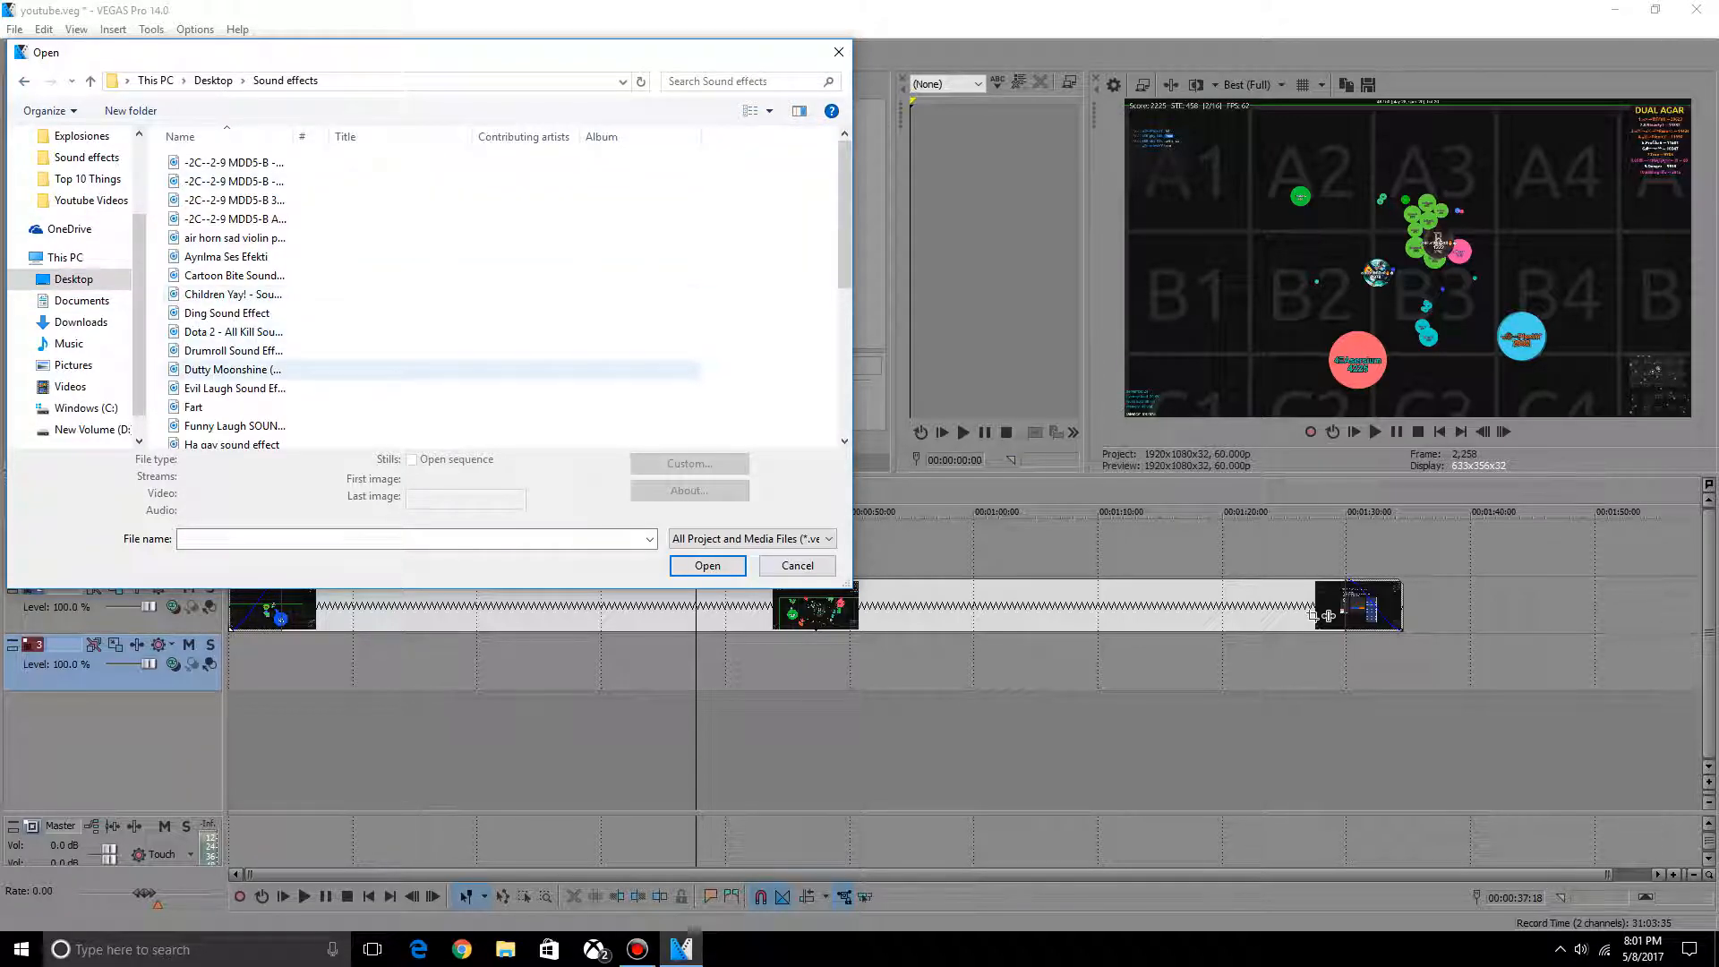
double_click(235, 293)
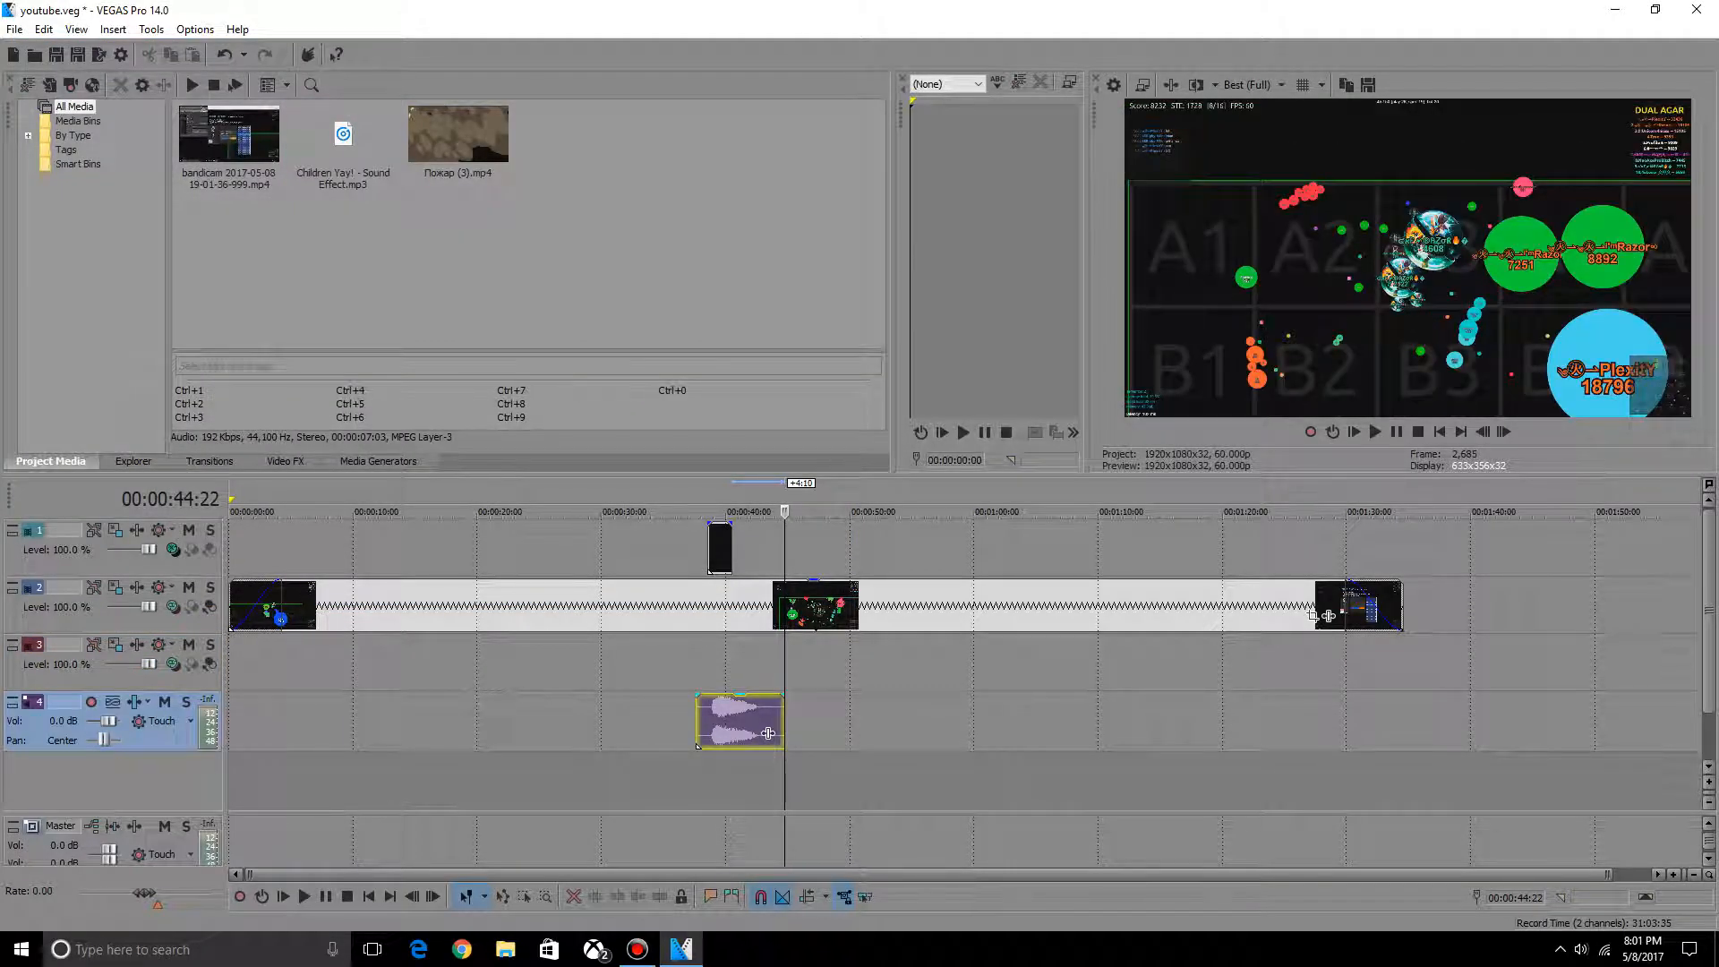
- Play the timeline from 00:00:37:18 to hear the Children Yay! sound effect against the explosion
left_click(698, 720)
key("space")
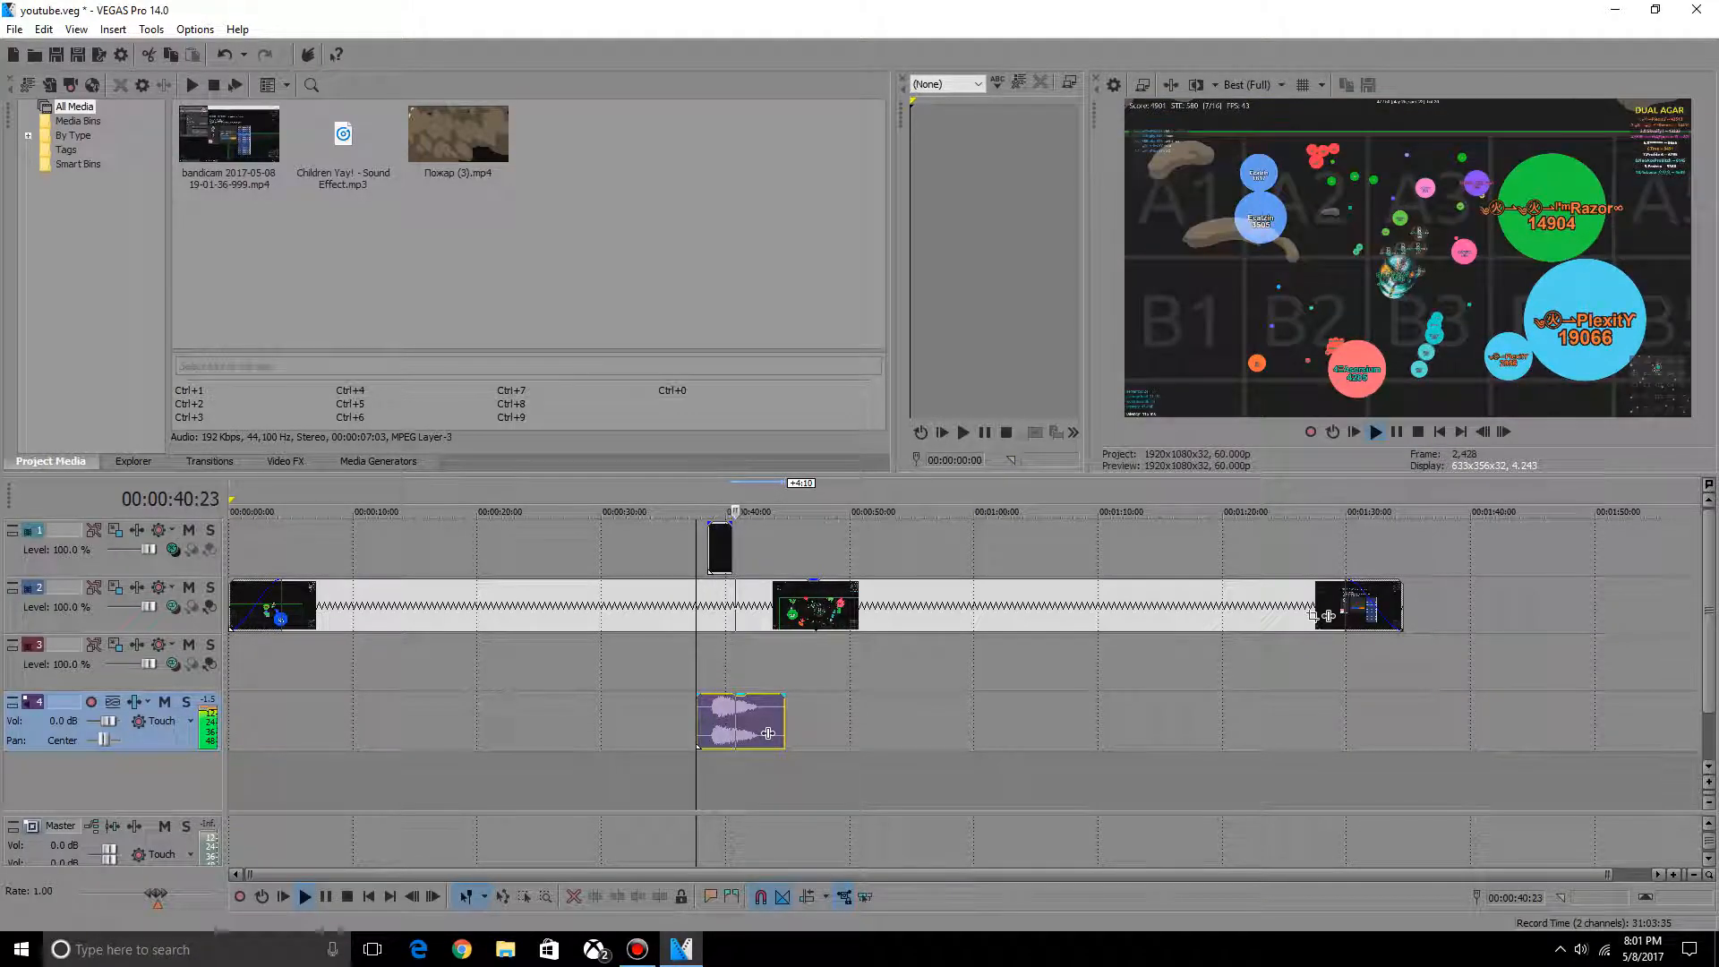
key("space")
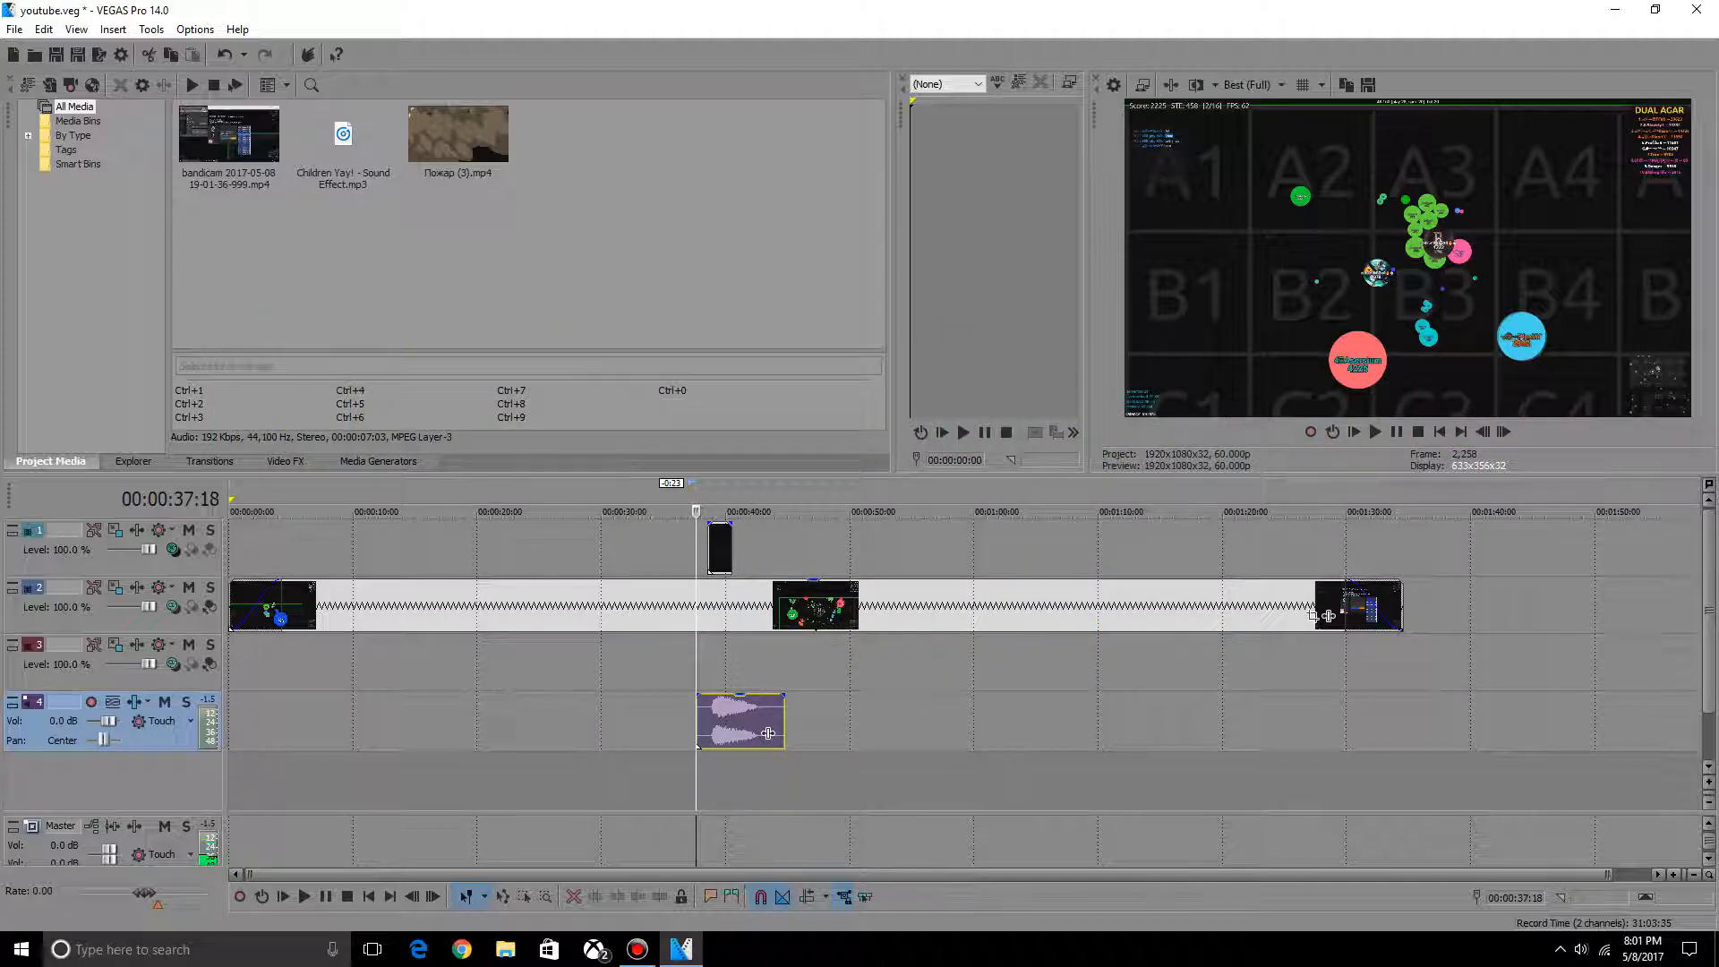
- Move the sound effect to start with the explosion at 00:00:38:17 and play it from there
left_click_drag(768, 733, 780, 733)
key("space")
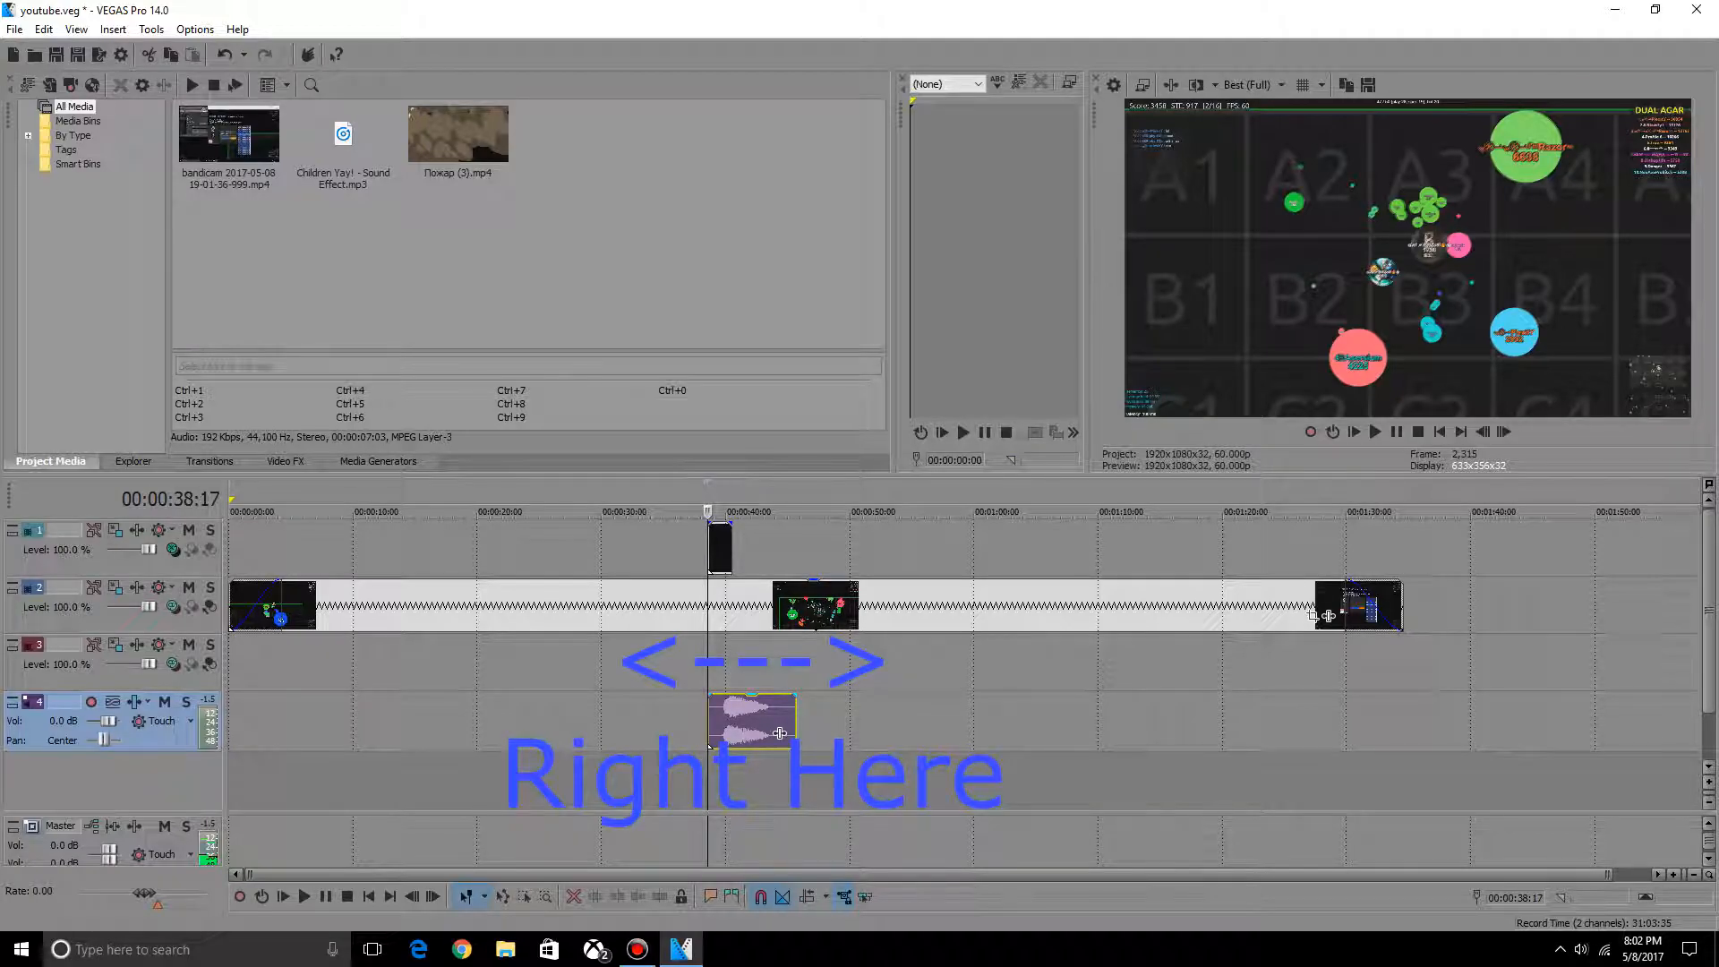
key("space")
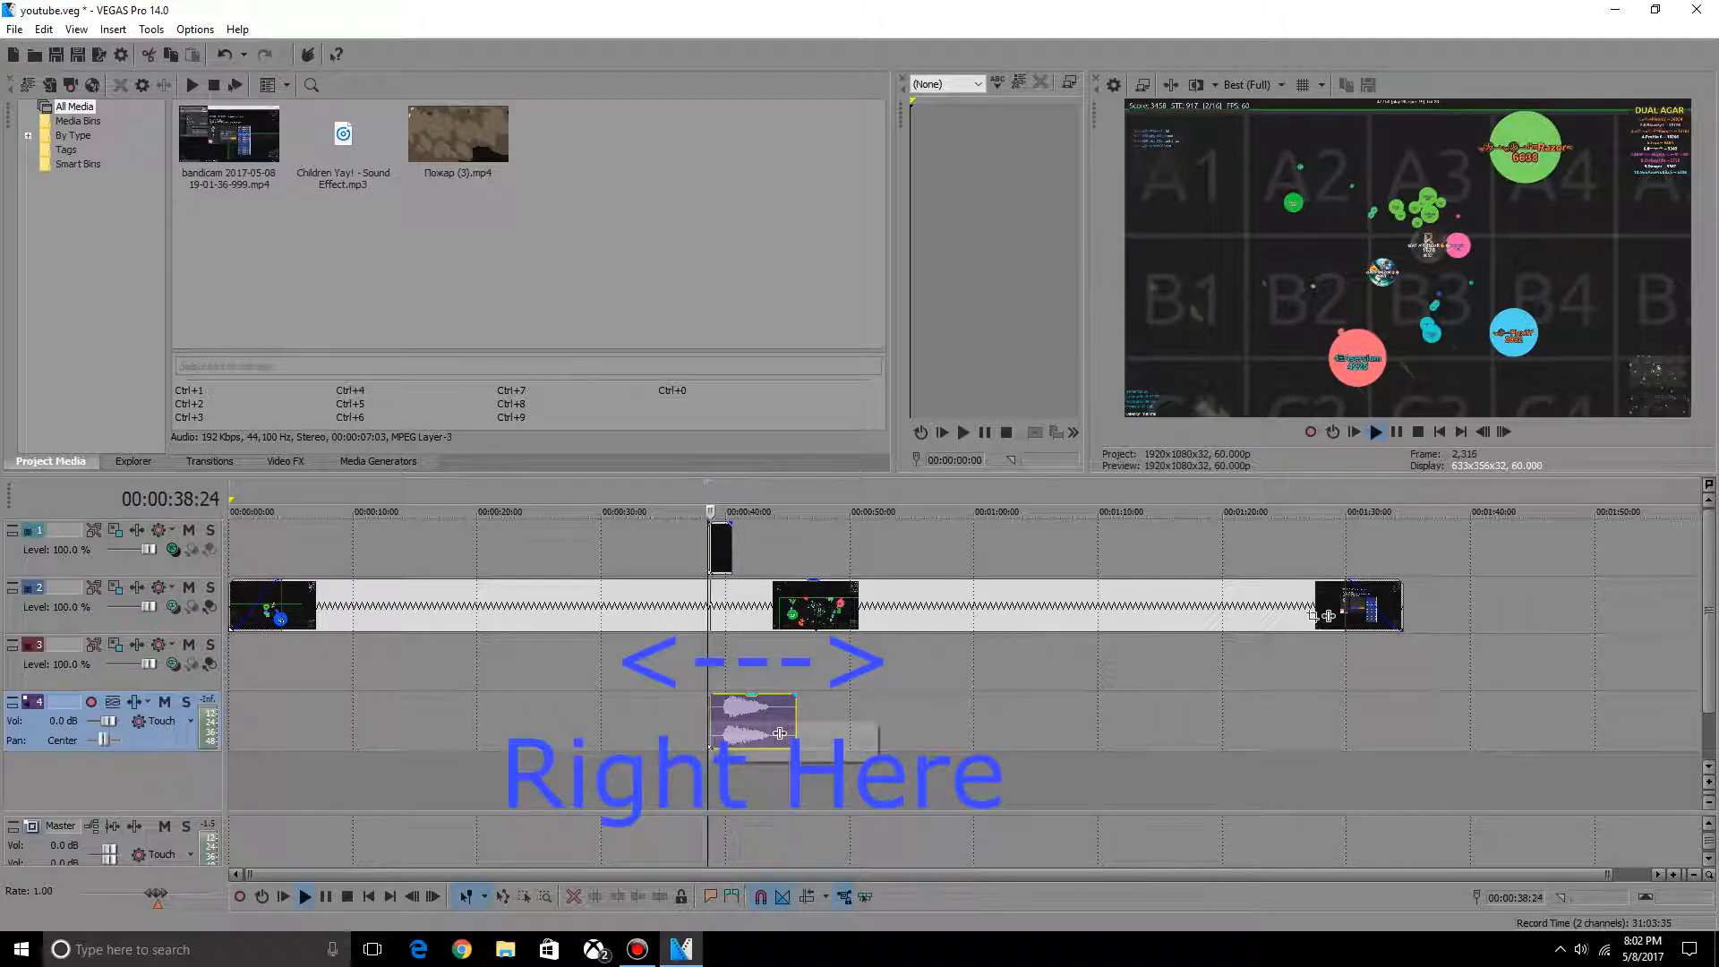
key("space")
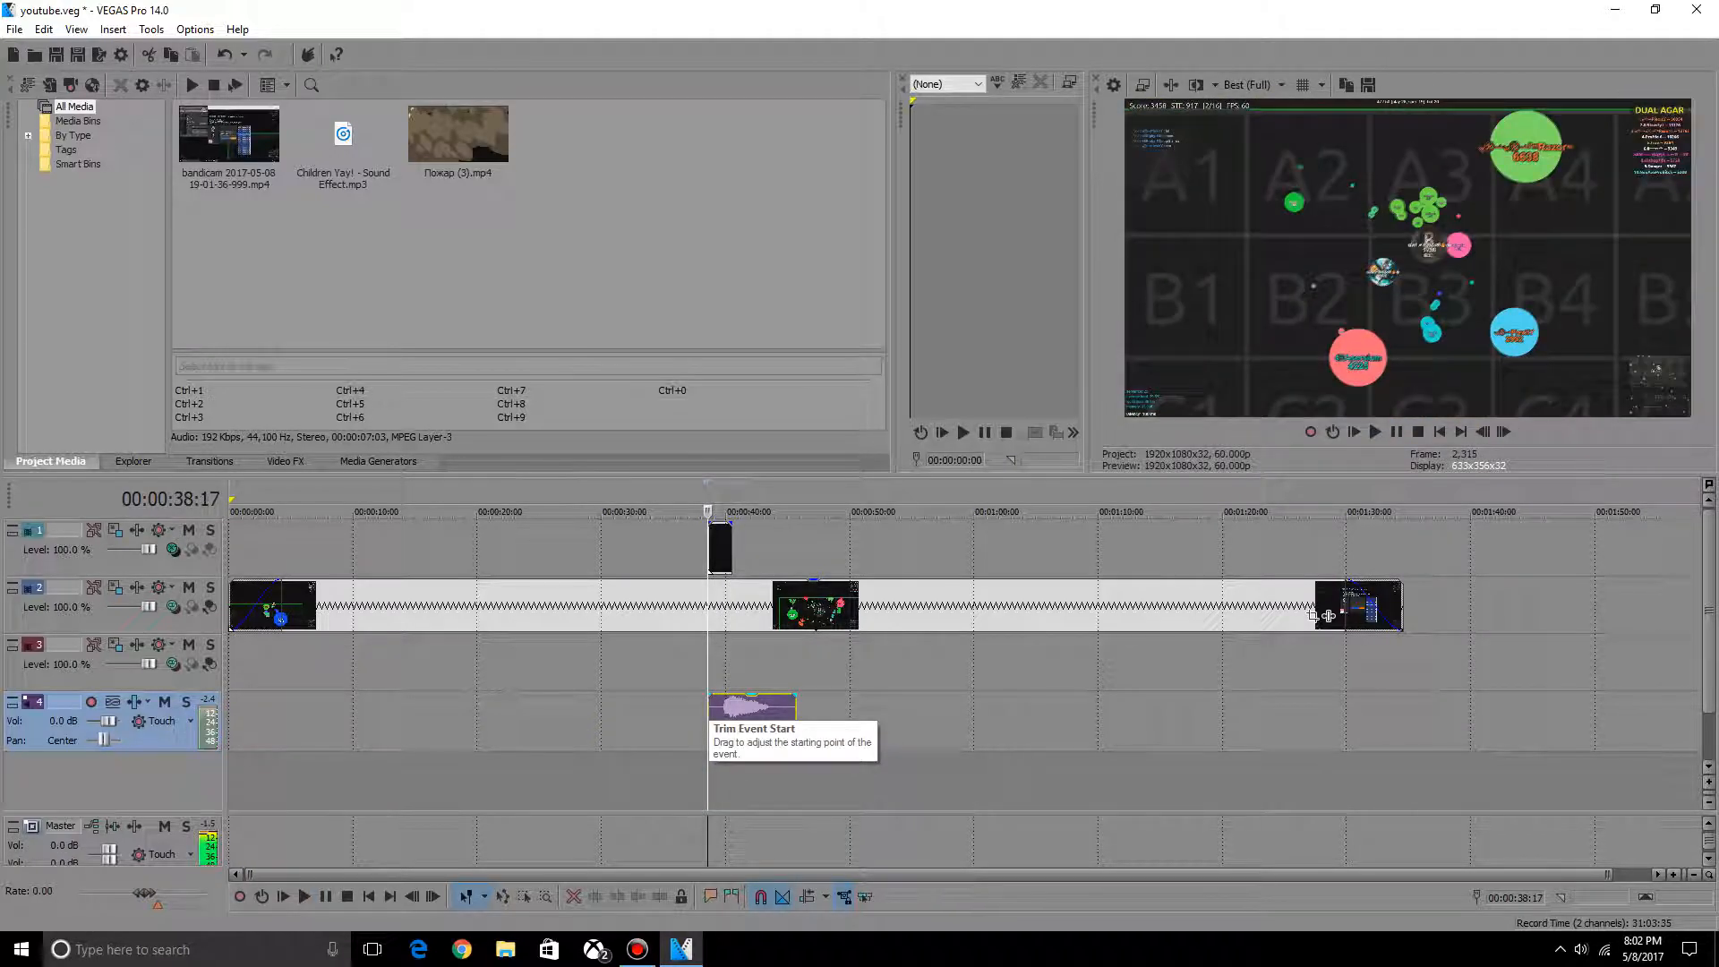
- Move the sound effect 1:06 earlier and play the timeline from 00:00:35:11 to check its timing
left_click_drag(779, 733, 764, 733)
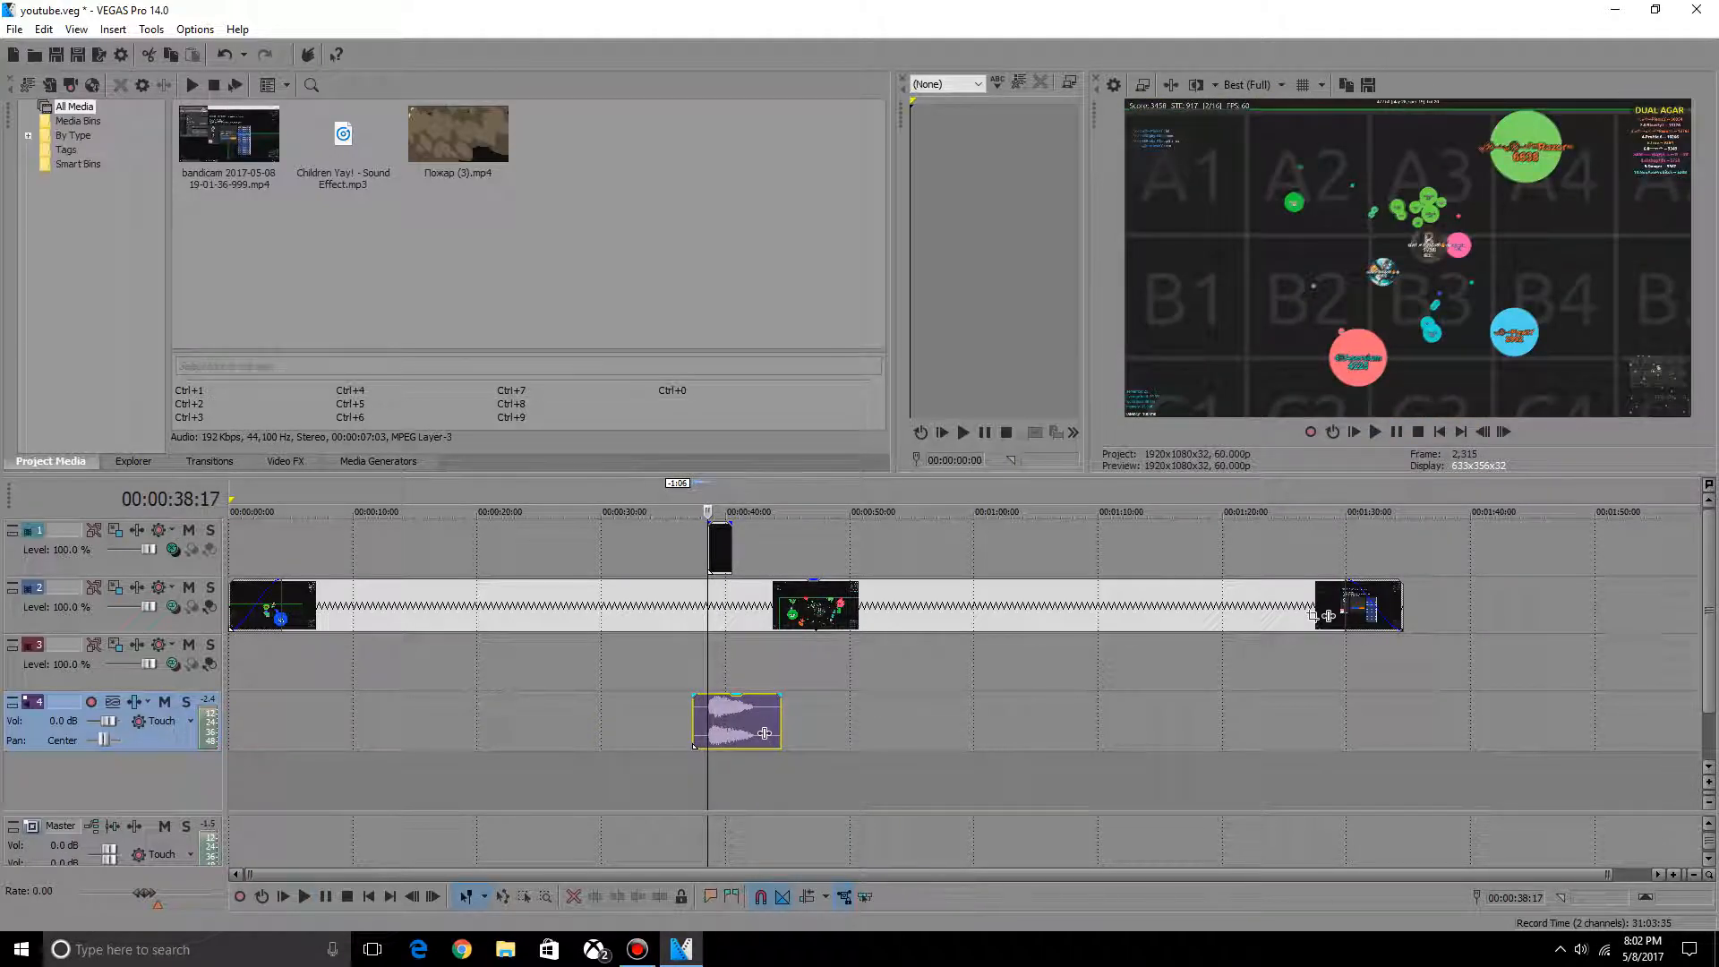
left_click(667, 663)
key("space")
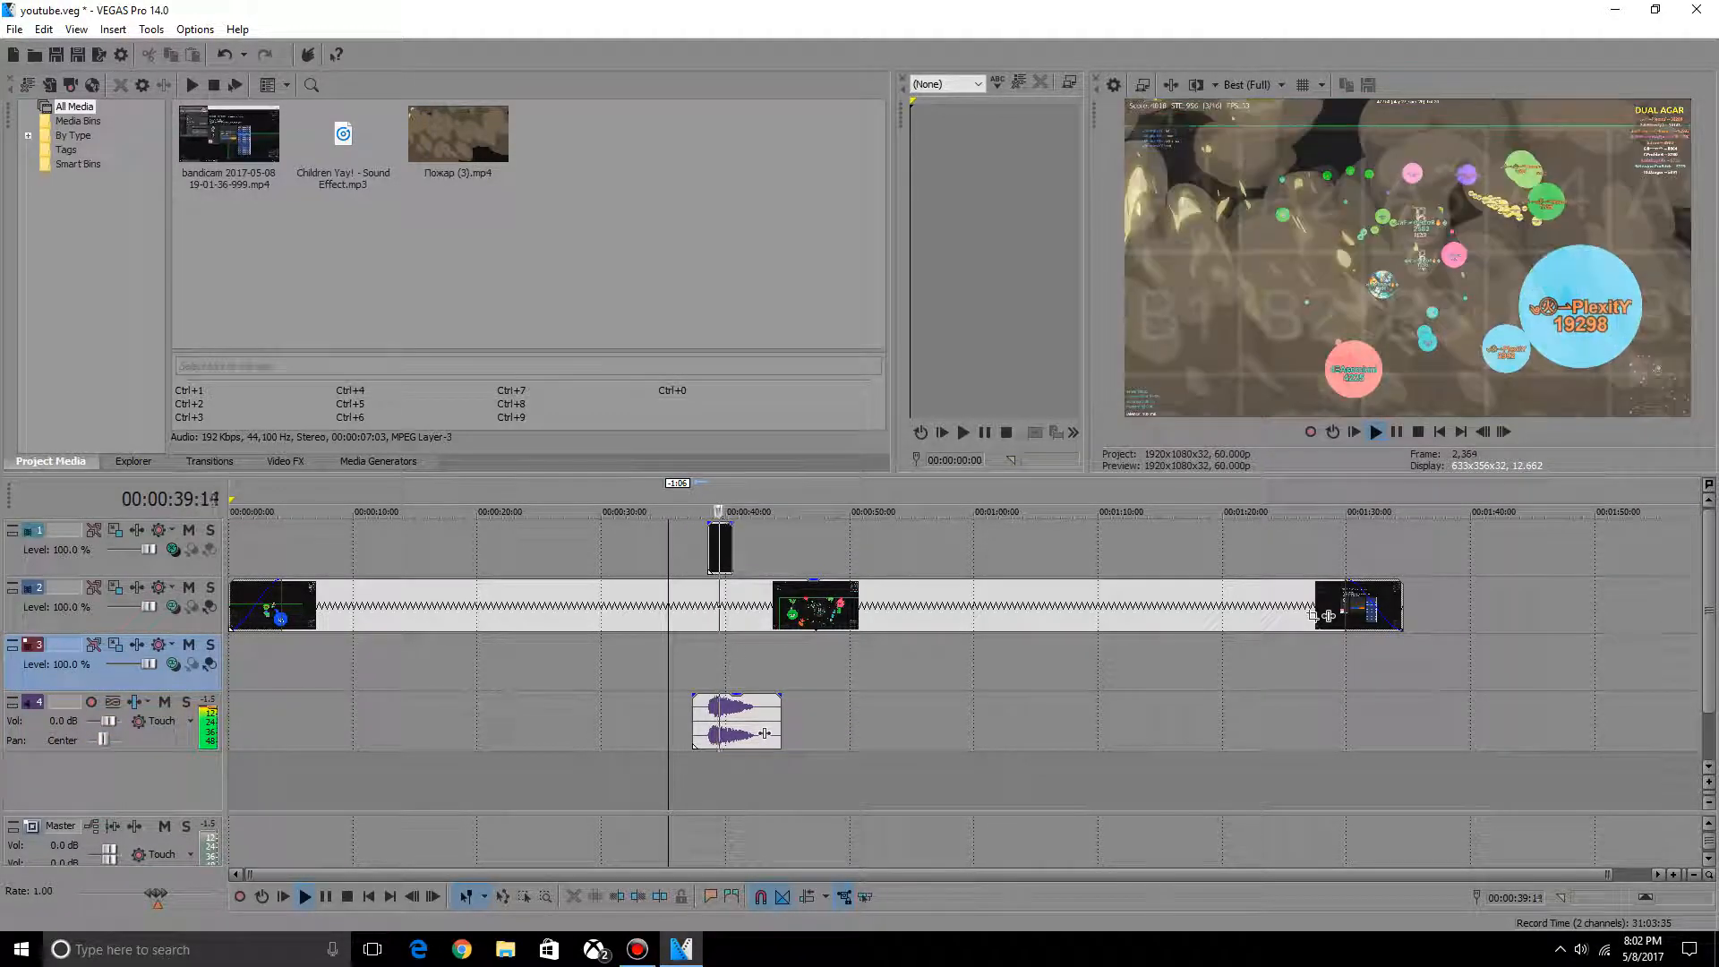
key("space")
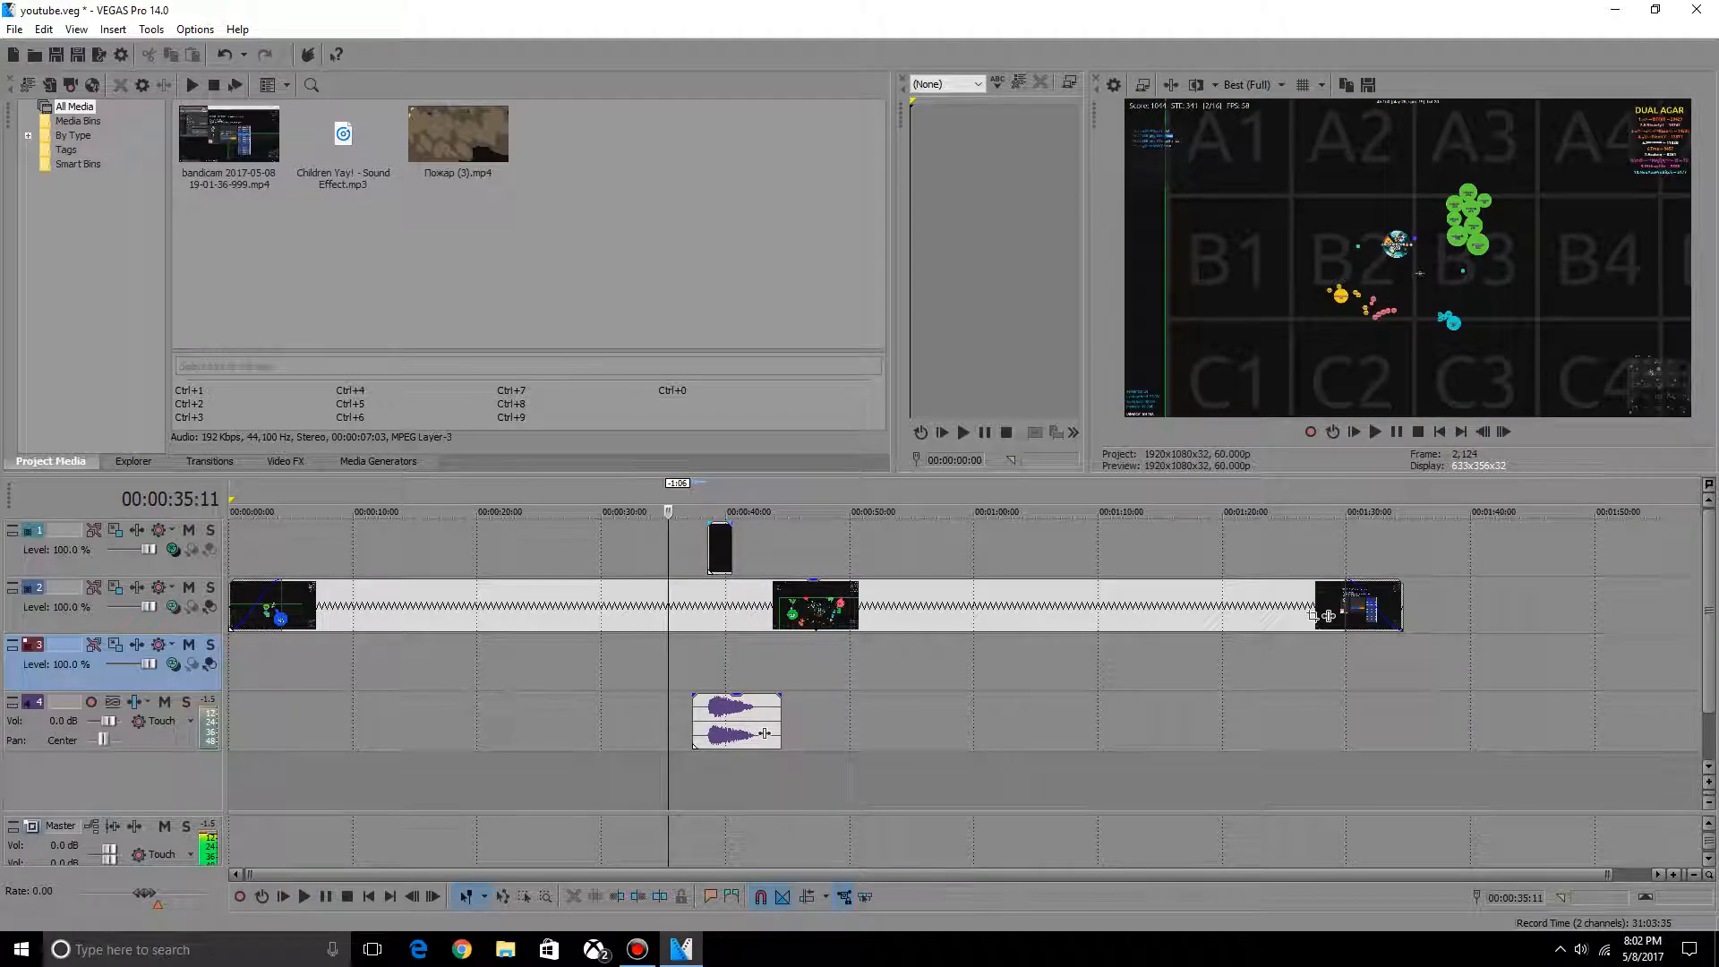
- Shift the sound effect 6 frames later relative to the explosion's start at 00:00:38:17
left_click(711, 546)
left_click(709, 717)
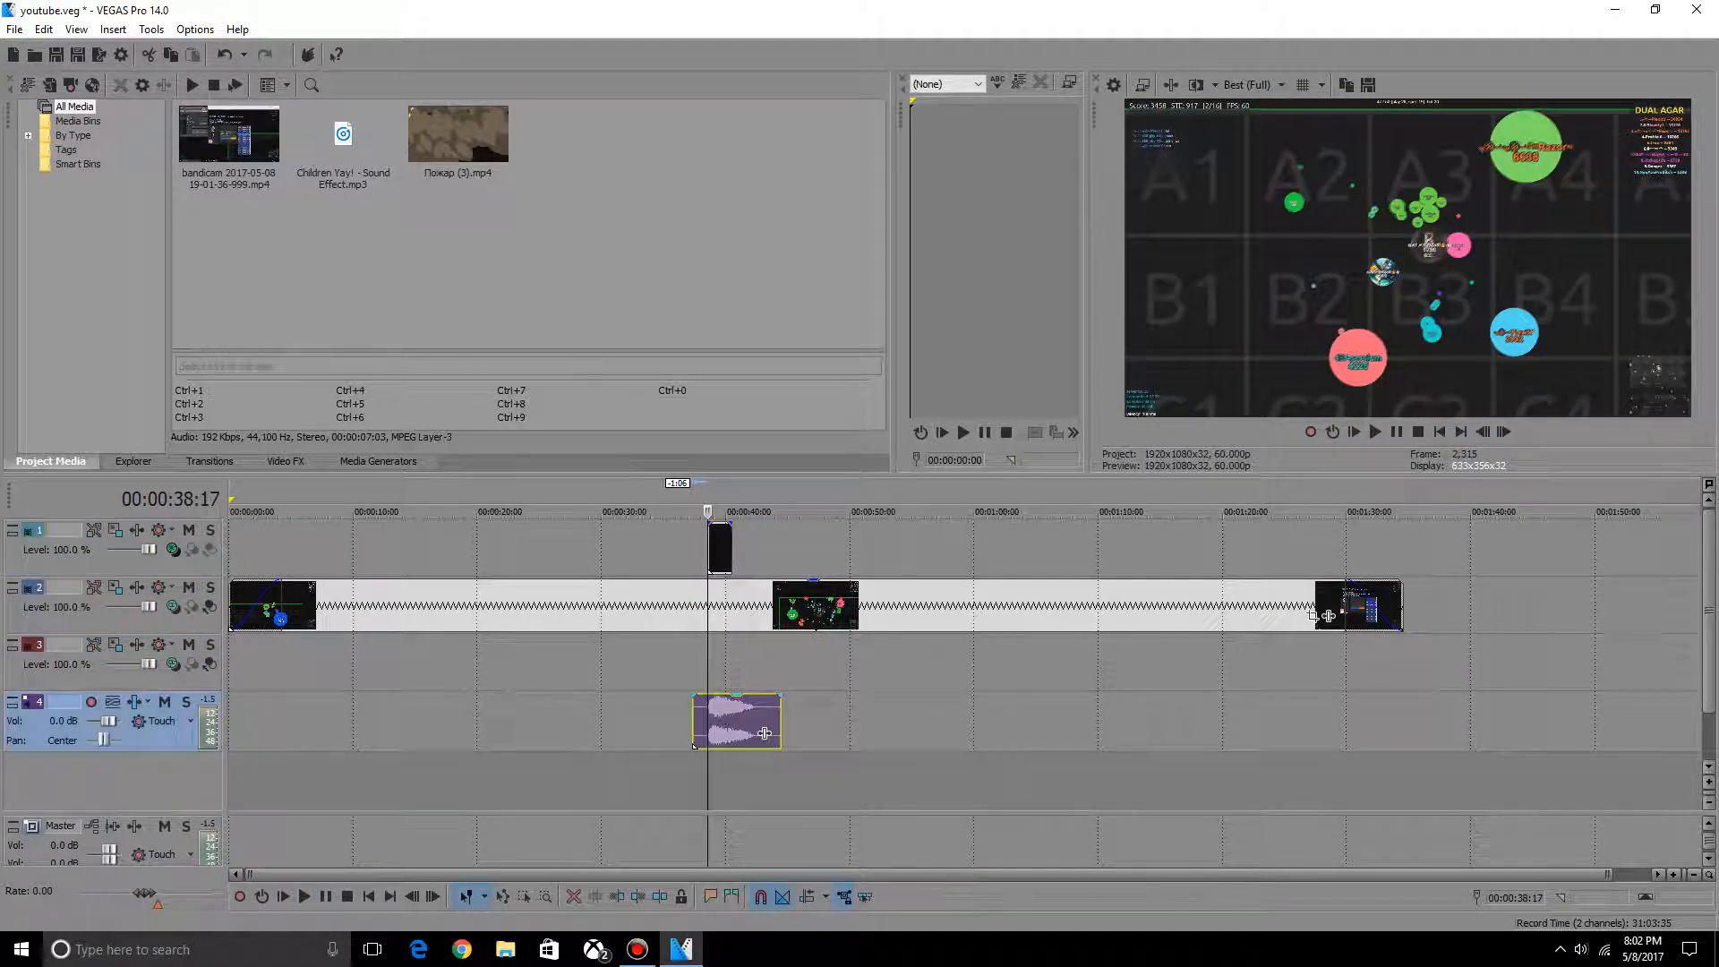
left_click_drag(764, 733, 767, 733)
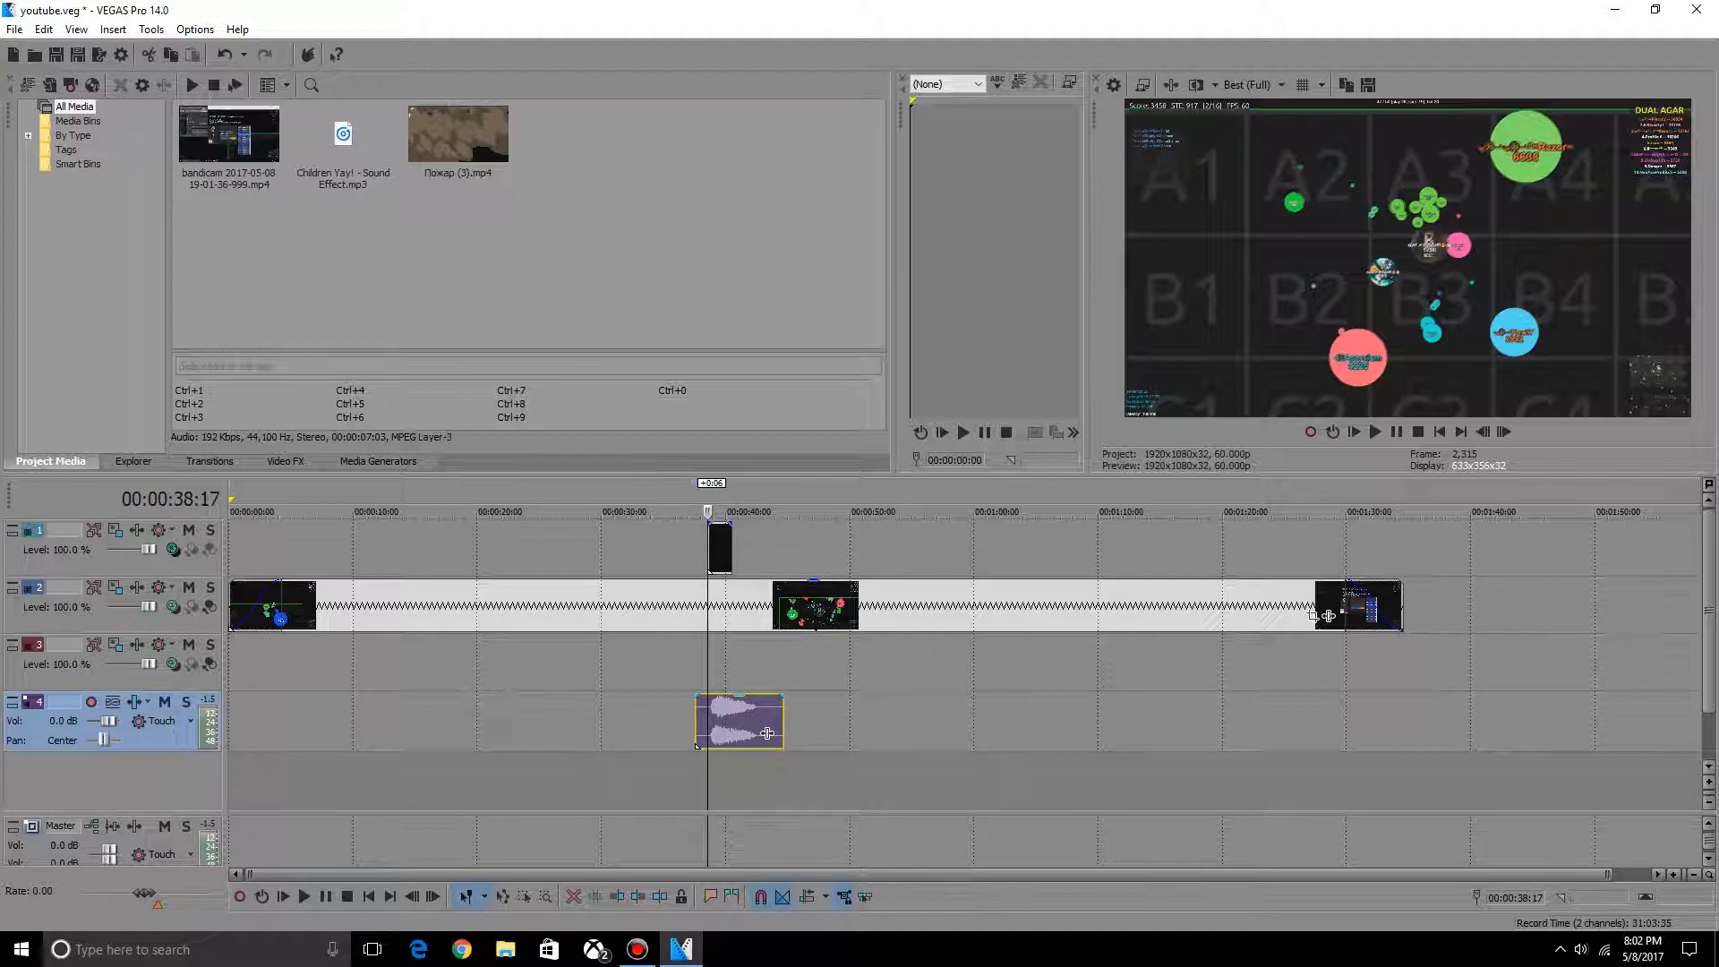
- Extend the sound effect in both directions to span the whole gameplay clip, and move it to start at about 00:00:40:14
left_click_drag(697, 747, 231, 746)
left_click_drag(767, 733, 1386, 733)
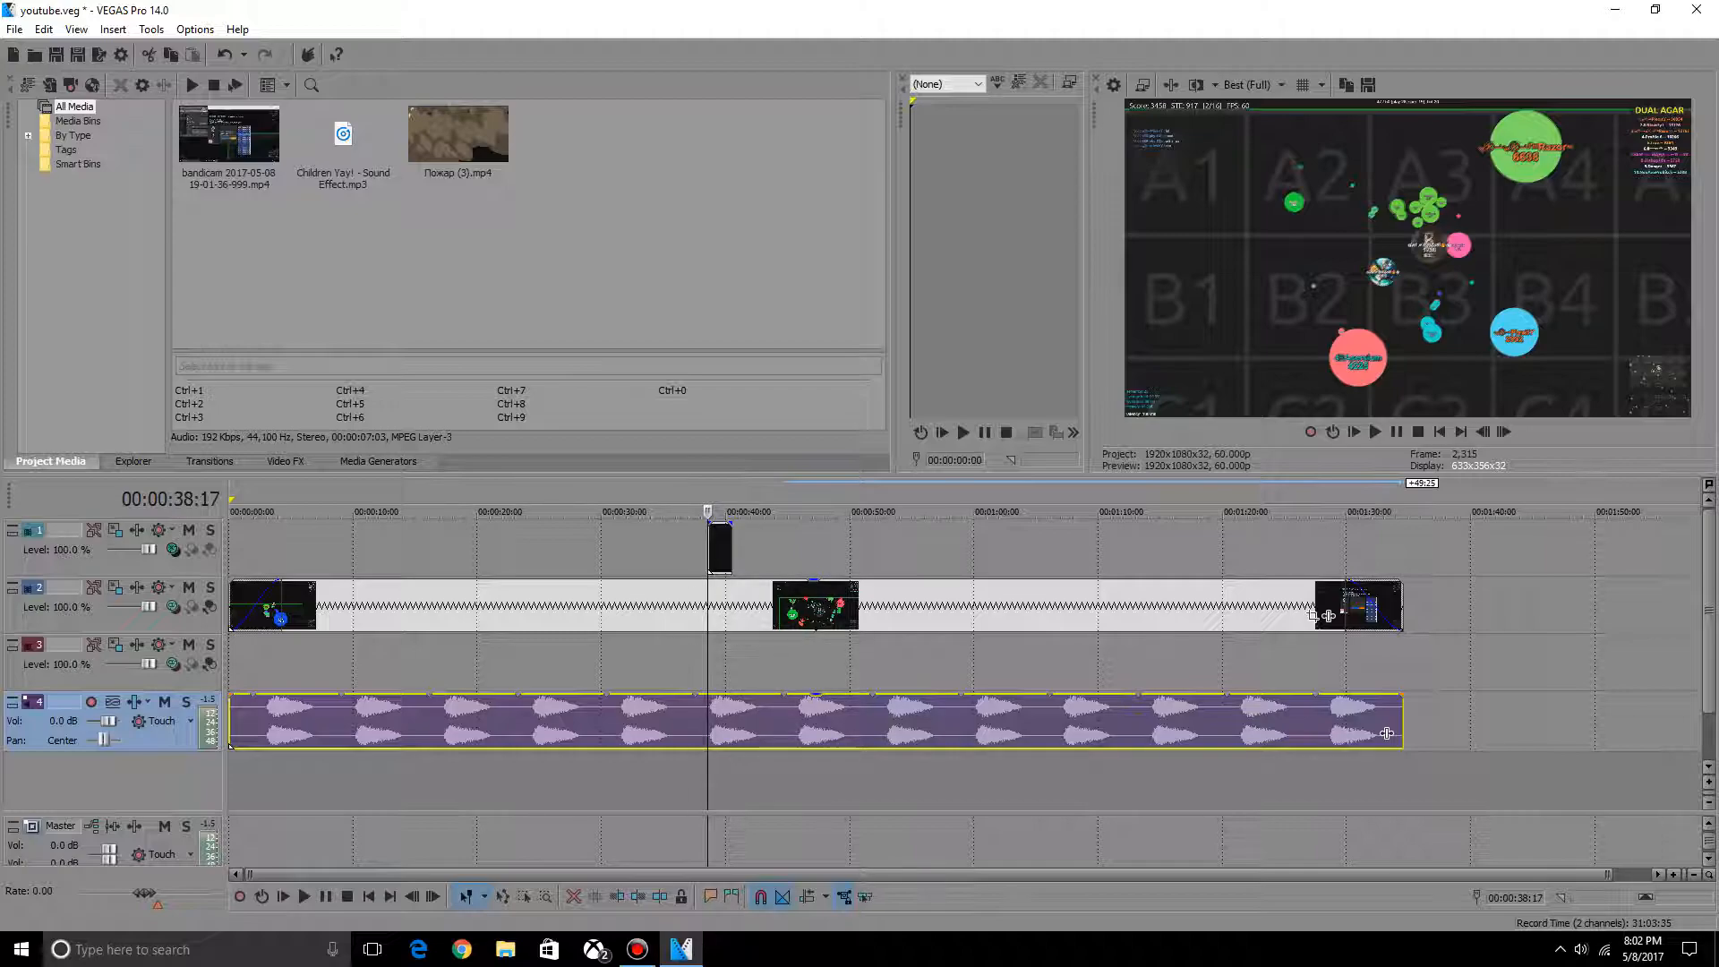
left_click_drag(537, 721, 1040, 721)
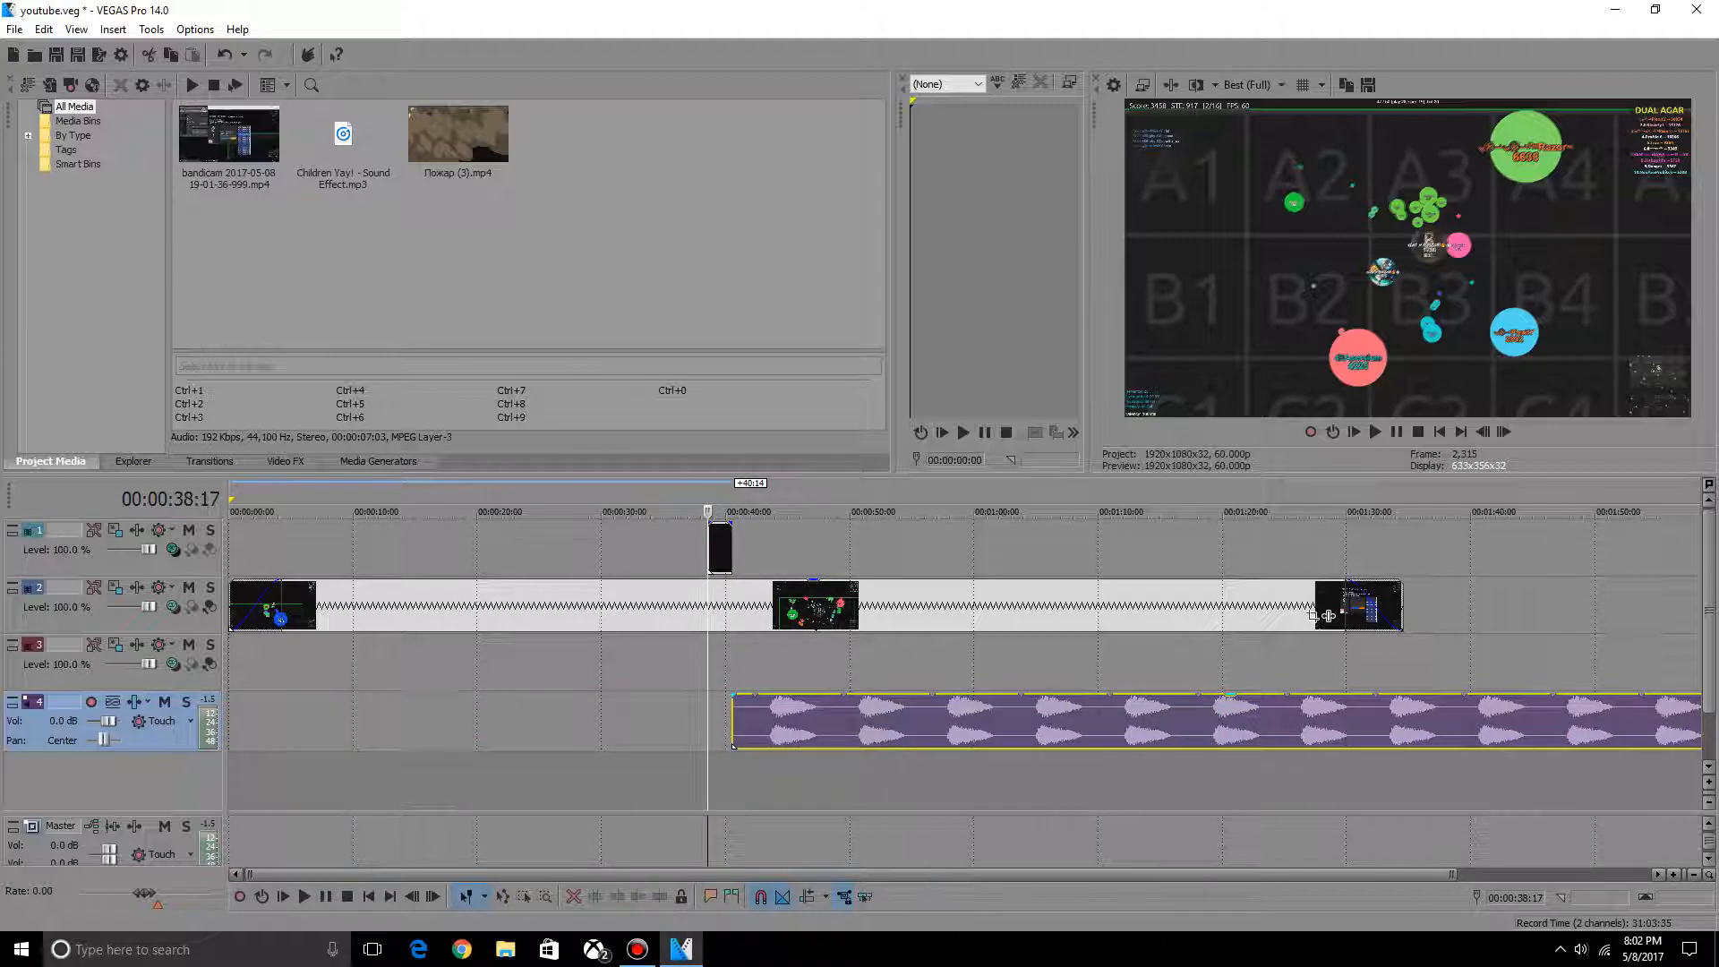
- Split the looped sound effect at 00:01:04:13 and delete the part before the split
left_click(1010, 720)
left_click(1029, 716)
right_click(1030, 714)
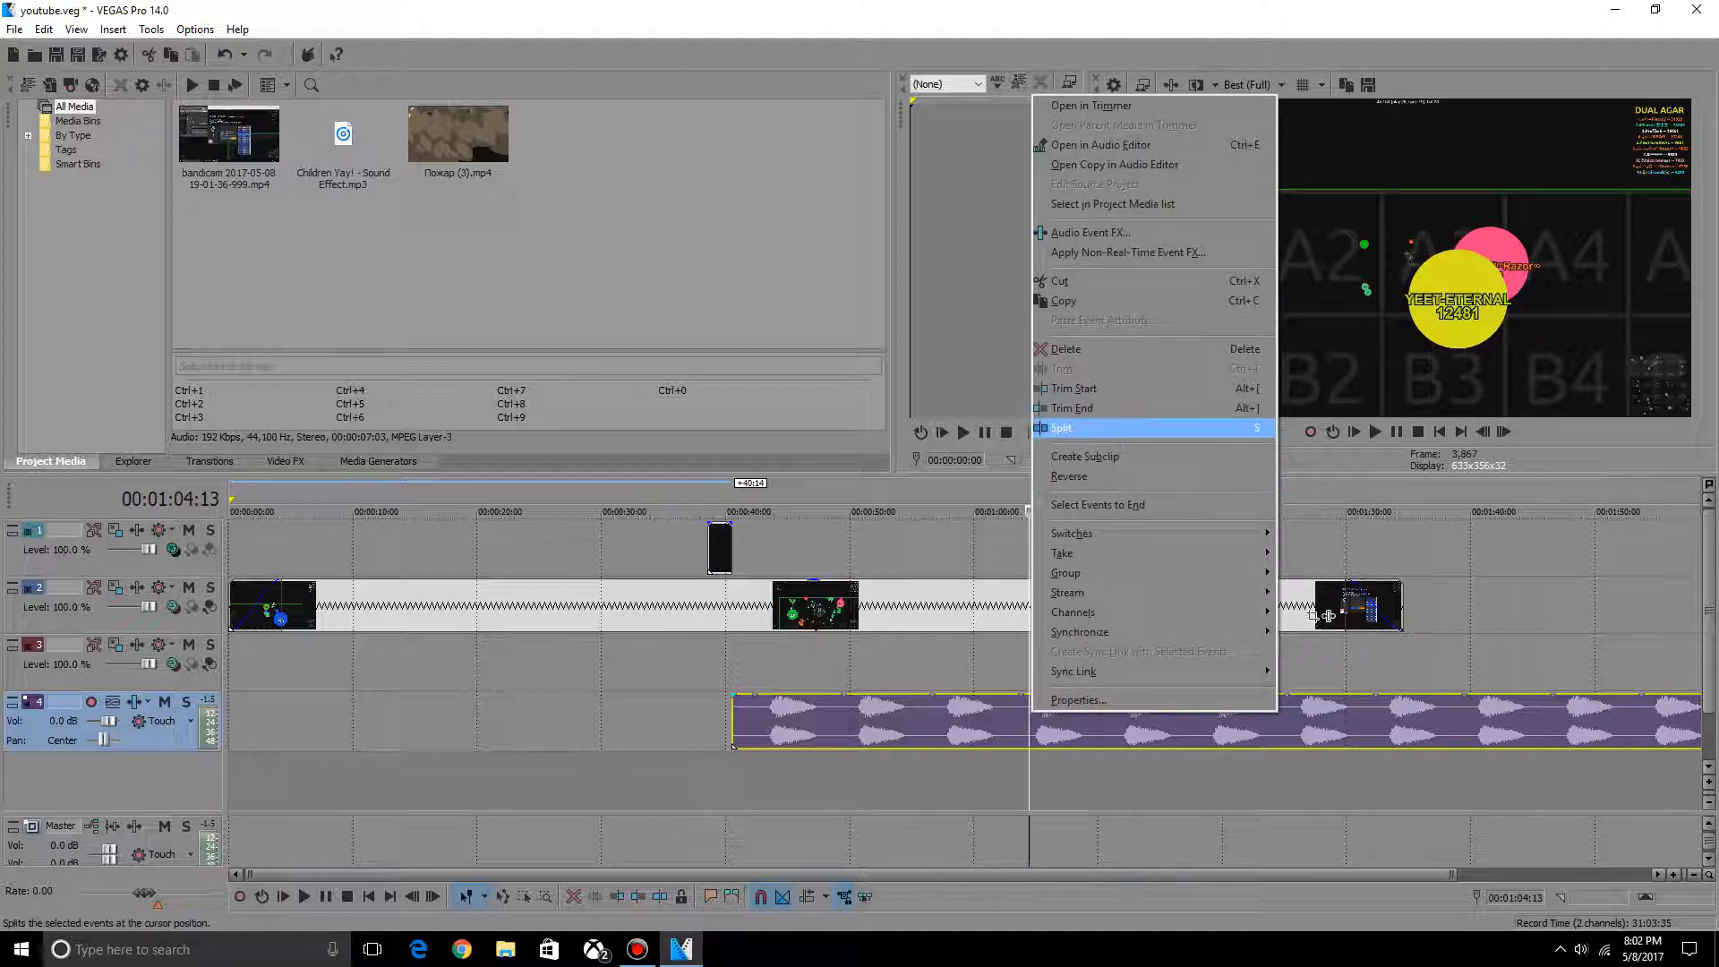
left_click(1062, 428)
left_click(1011, 733)
right_click(1011, 733)
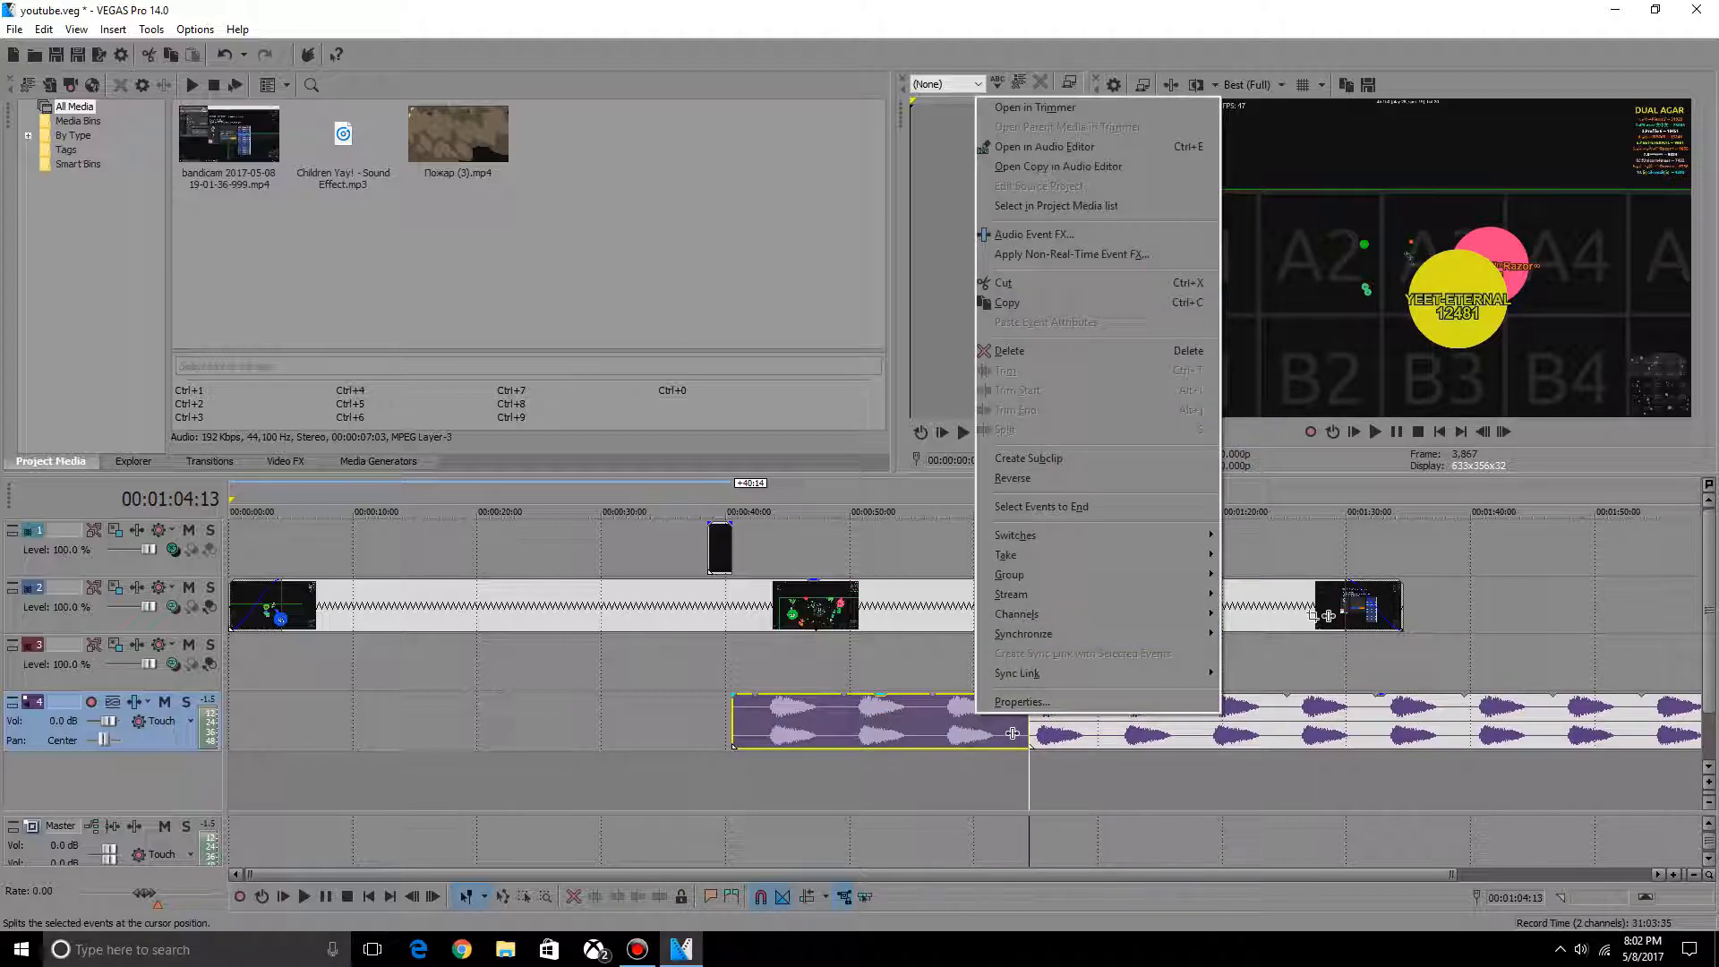
left_click(1062, 351)
- Split the remaining sound effect at 00:01:09:12 and delete the part after the split
left_click(1091, 720)
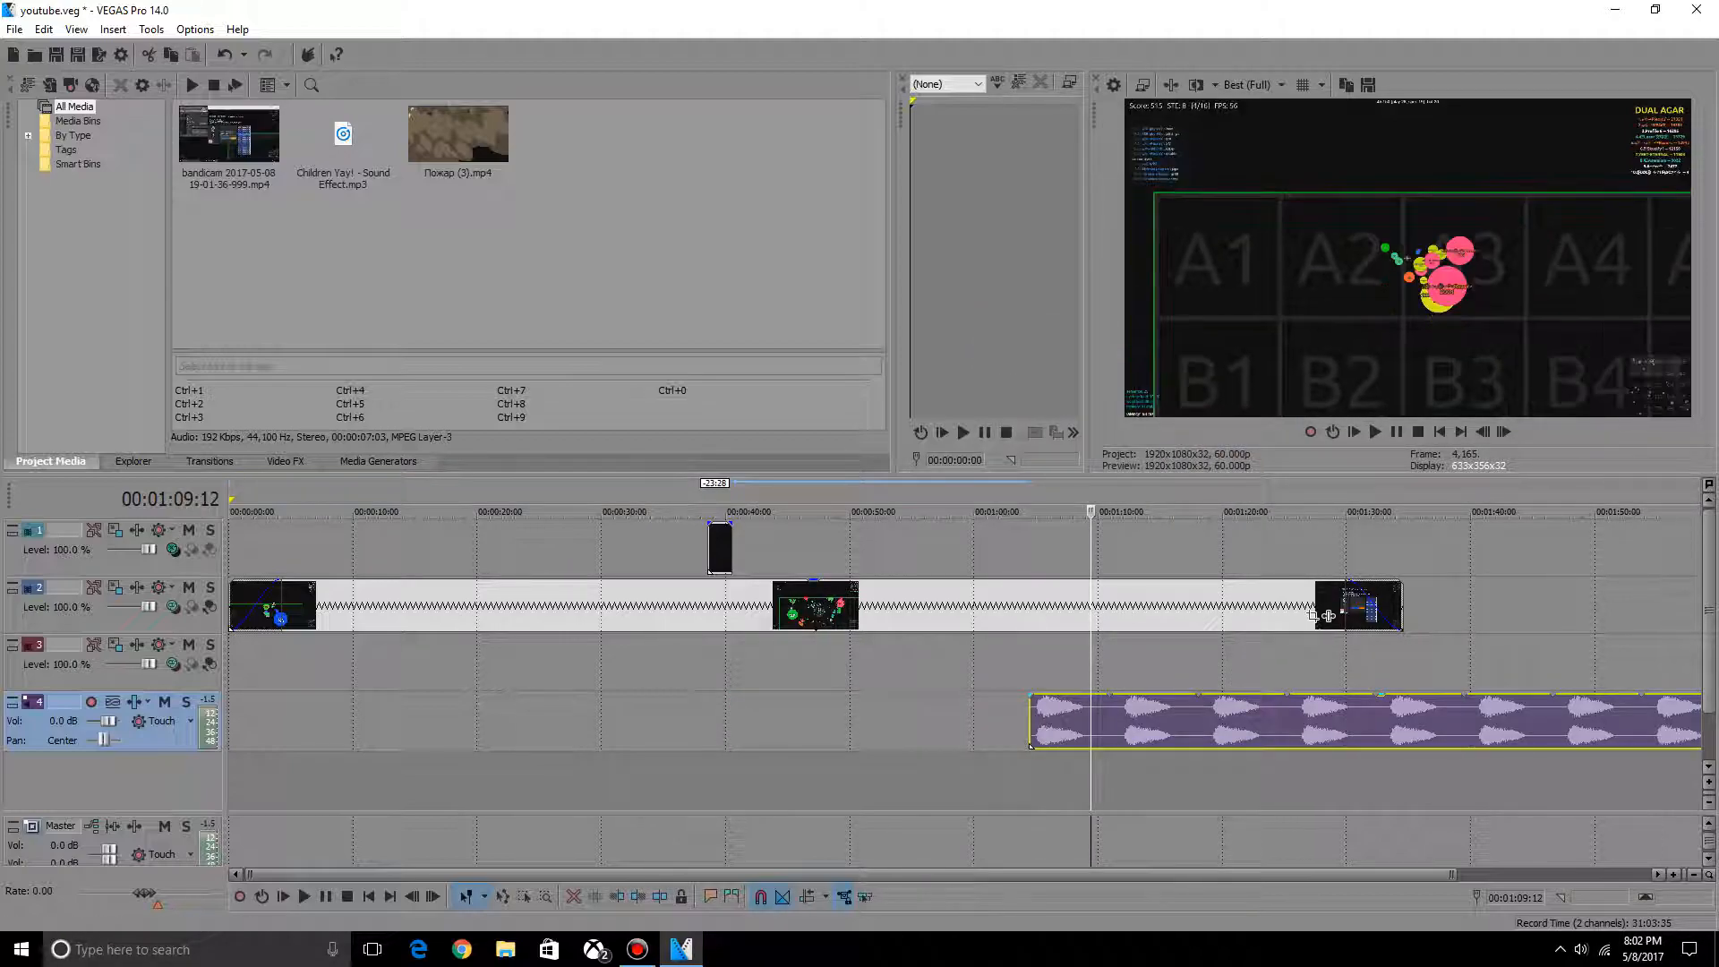
right_click(1093, 707)
left_click(1124, 420)
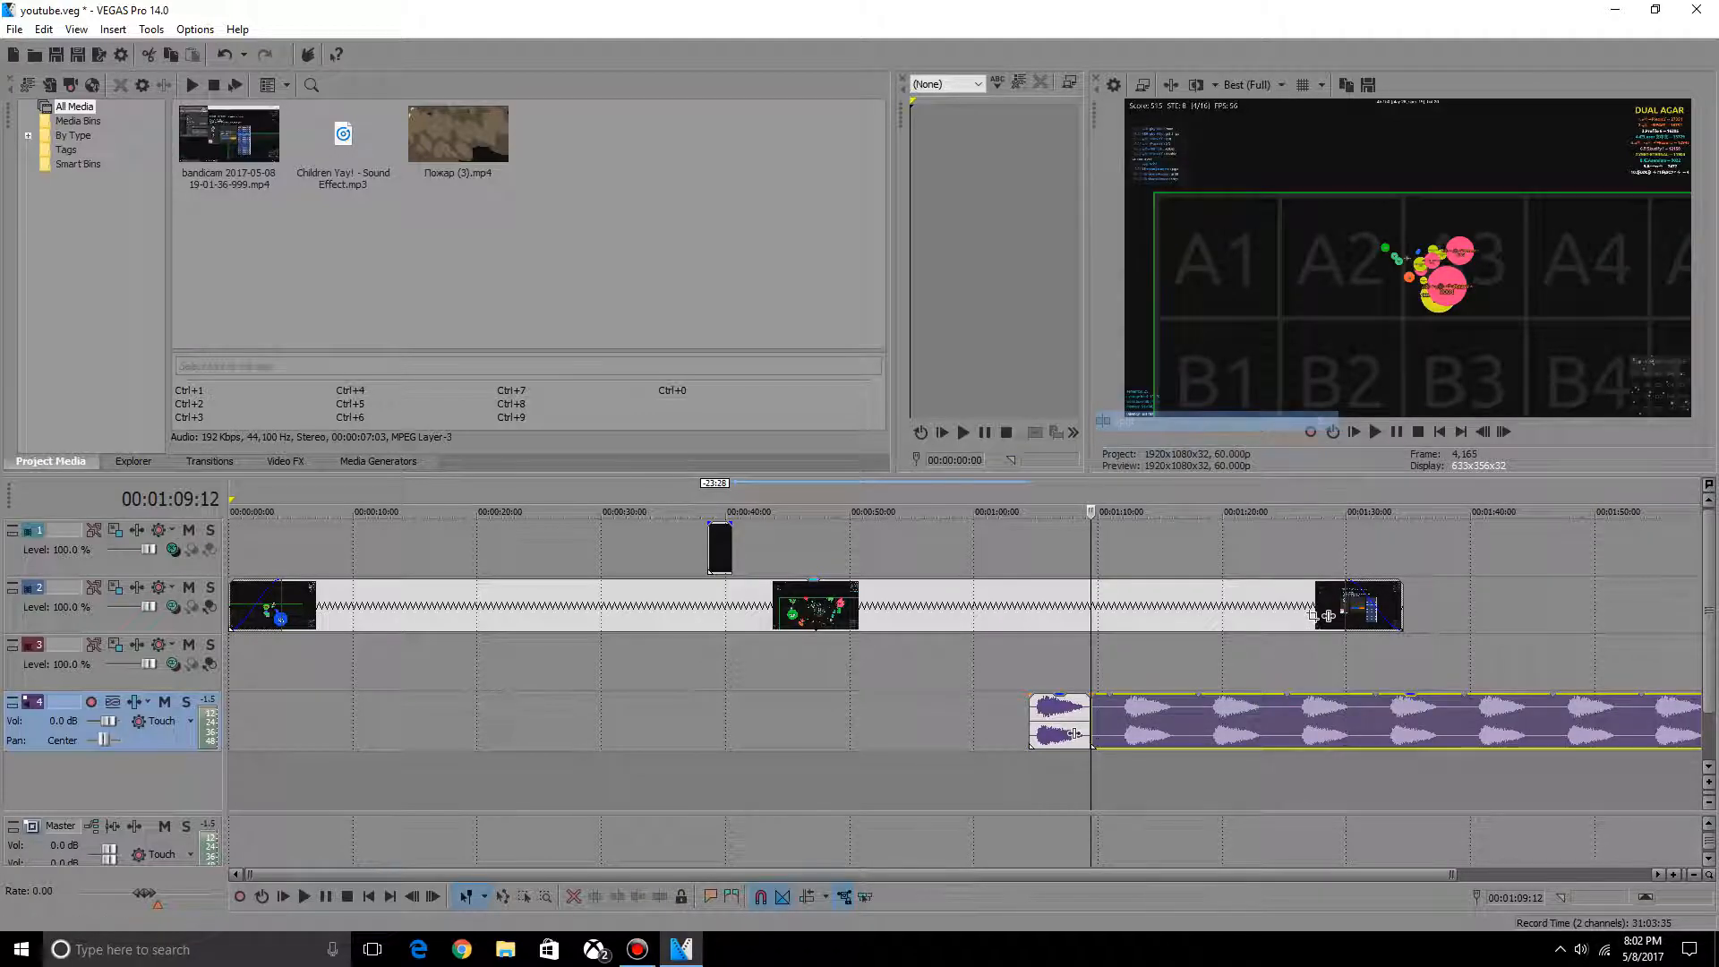
right_click(1188, 721)
key("Delete")
- Move the trimmed sound effect to start with the explosion at 00:00:38:17 and play it from there
left_click_drag(1073, 734, 752, 733)
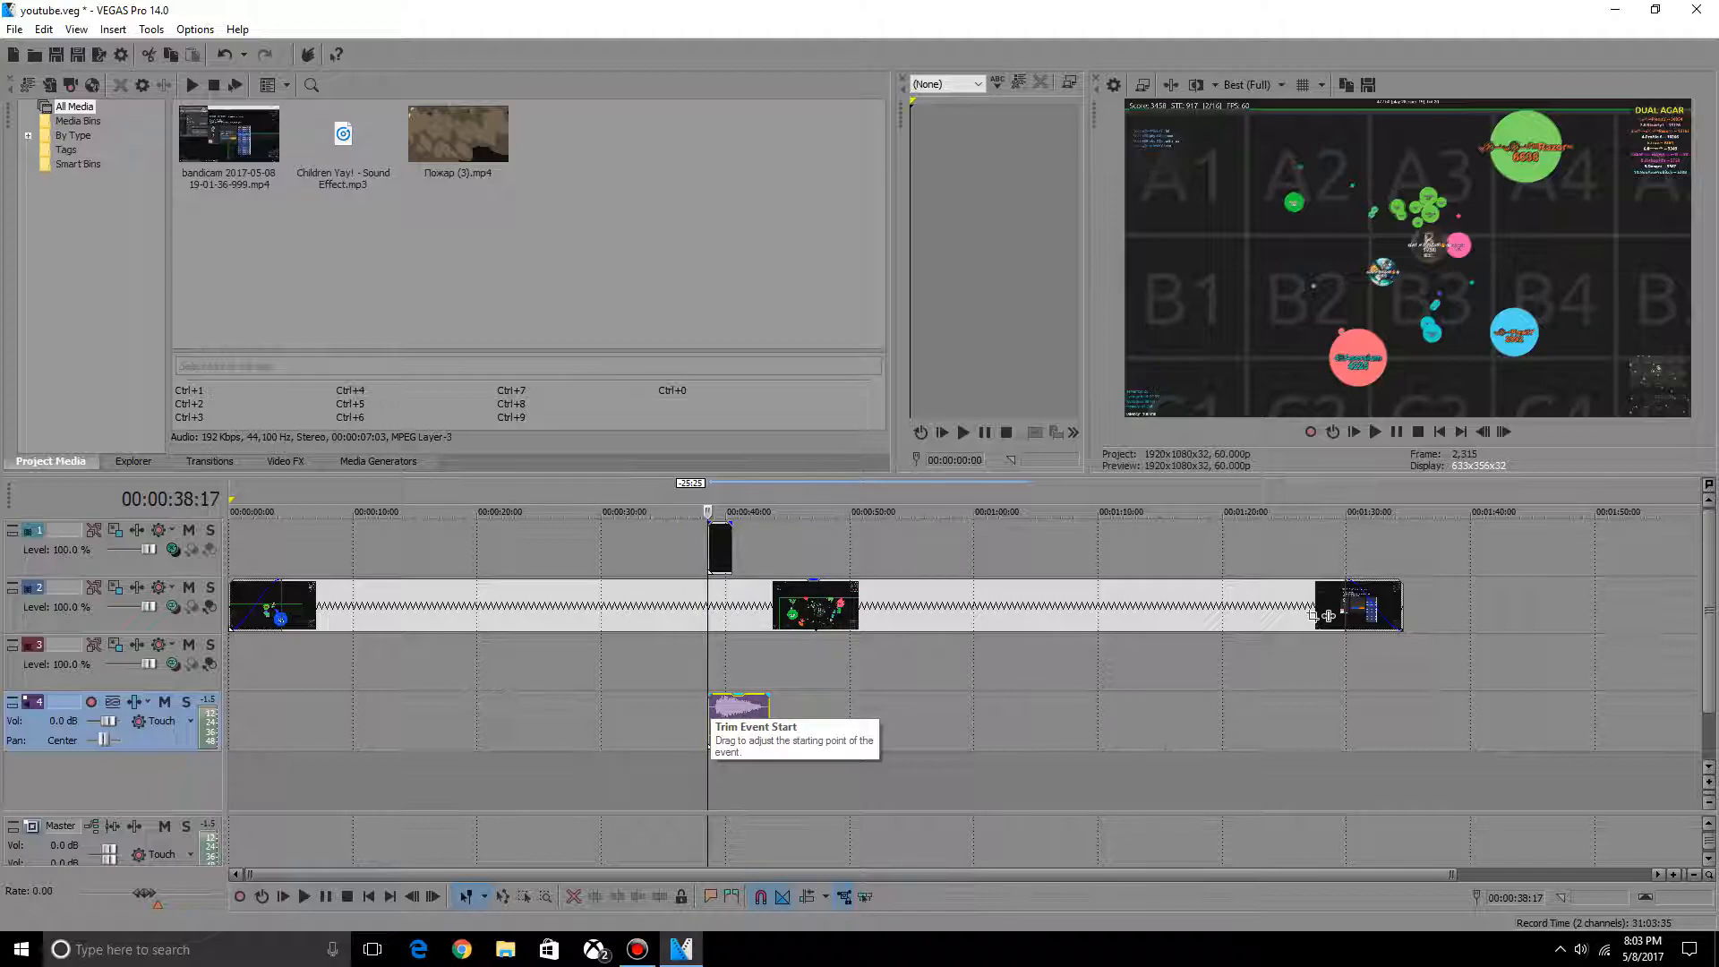
key("space")
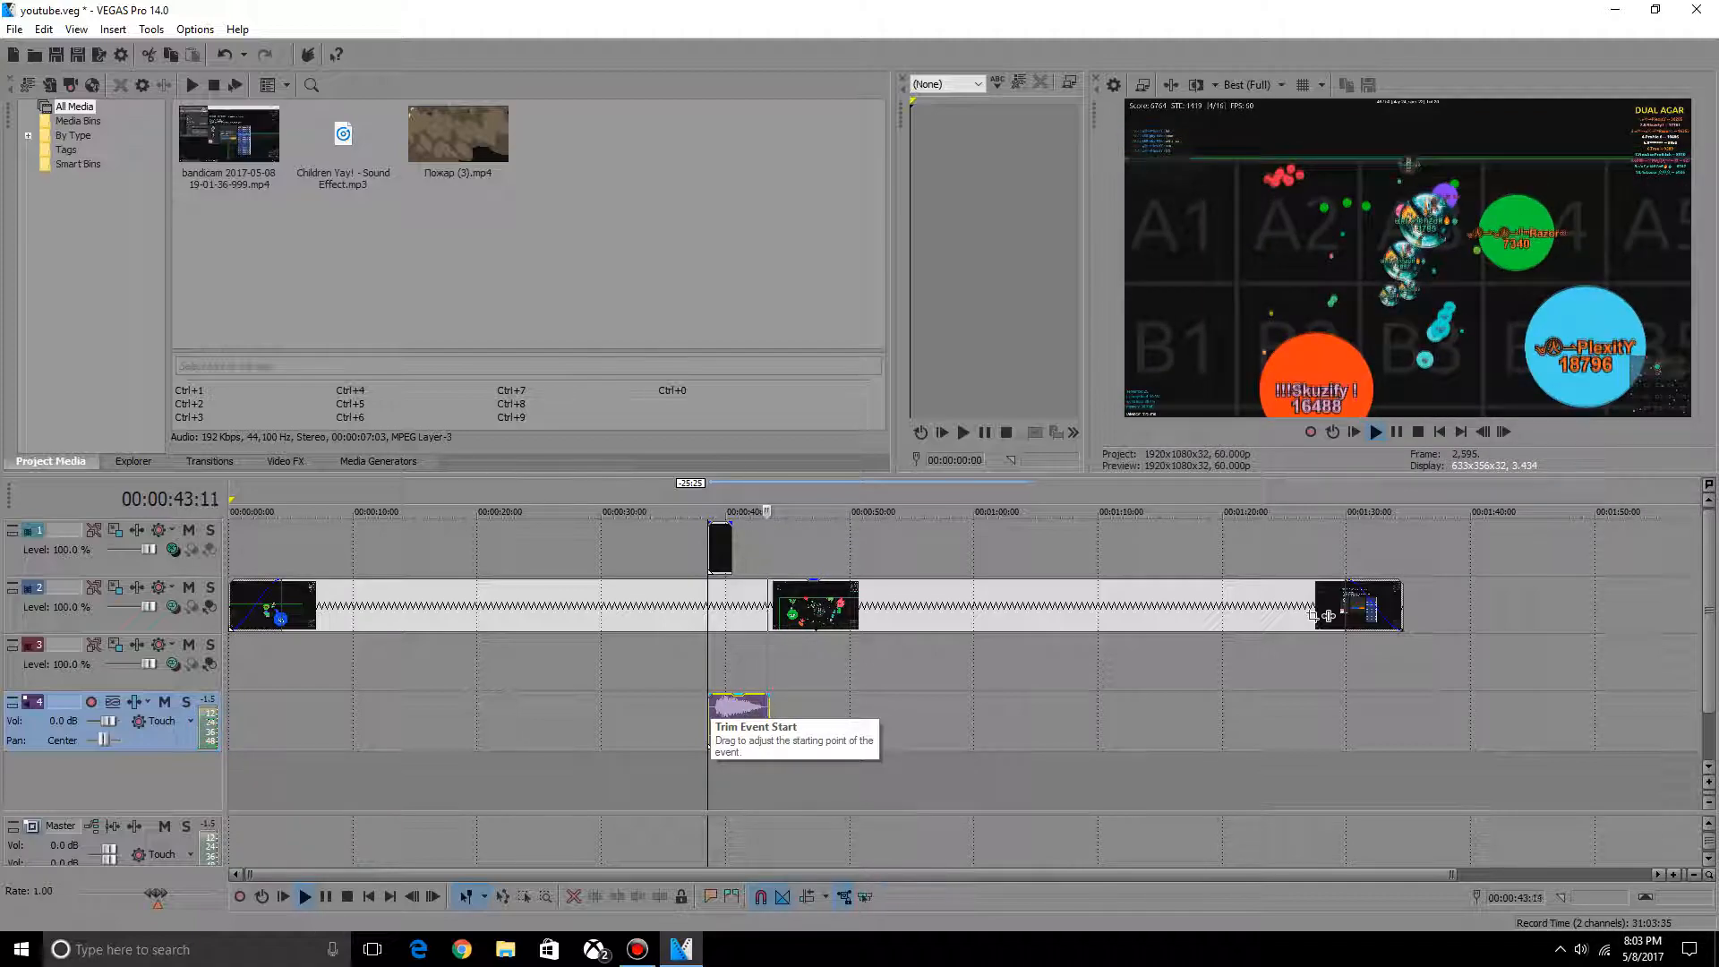
key("space")
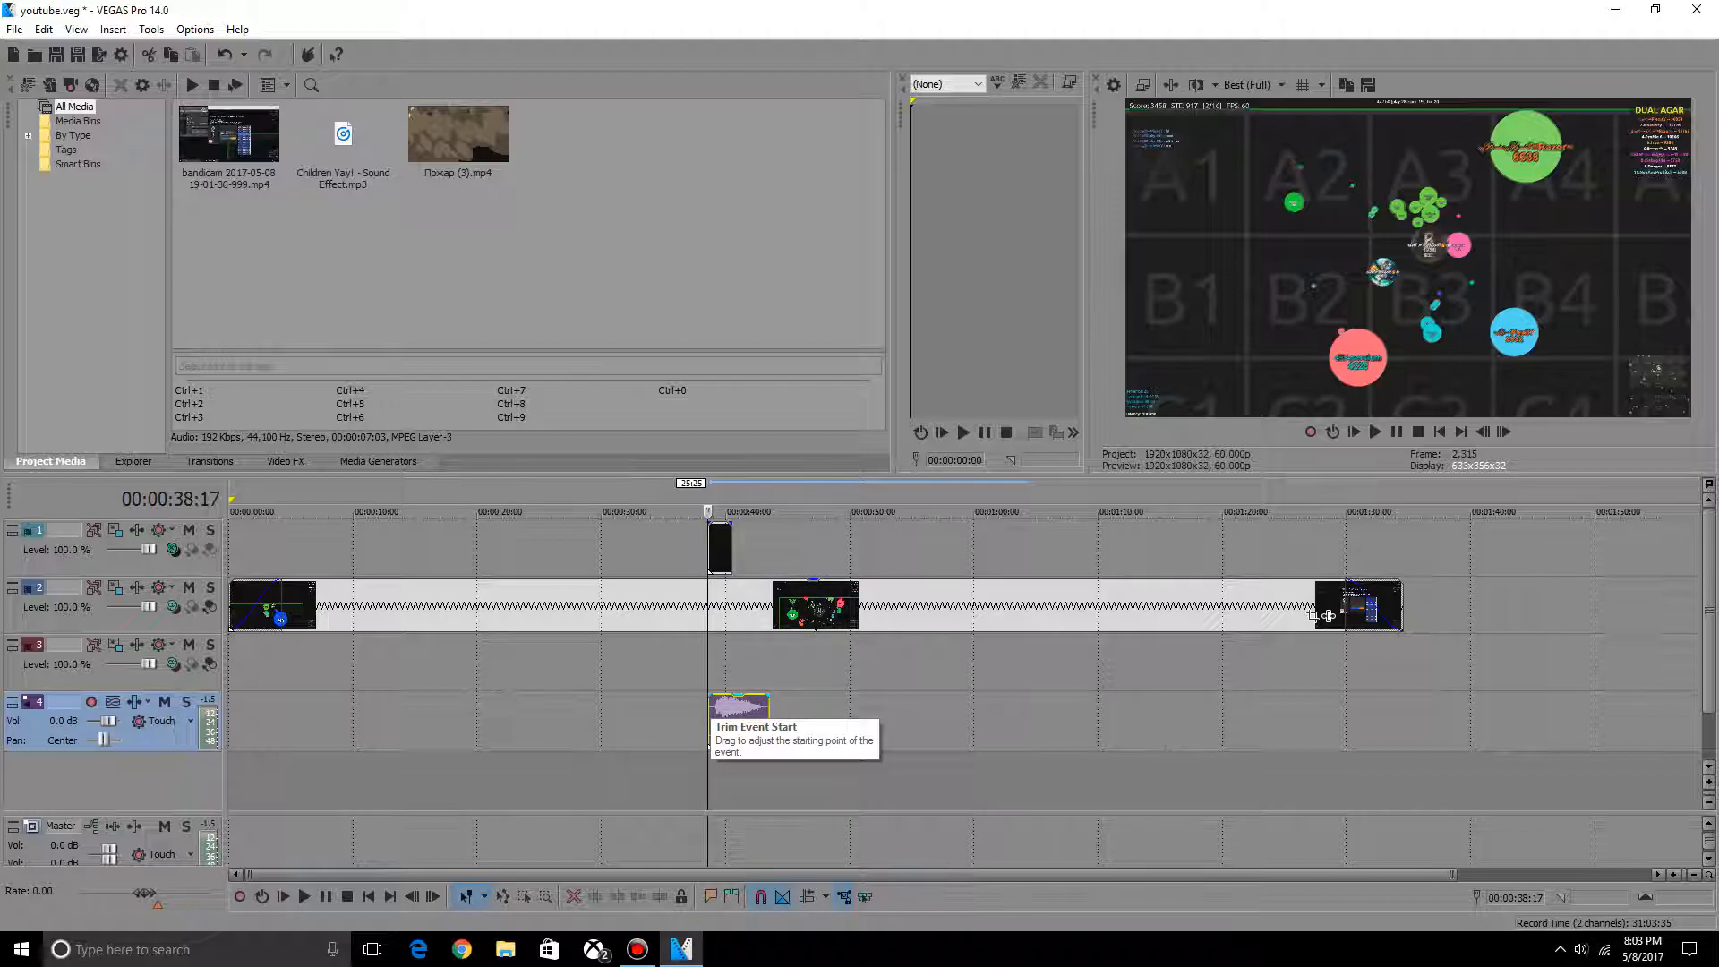
left_click(716, 546)
left_click_drag(716, 605, 719, 605)
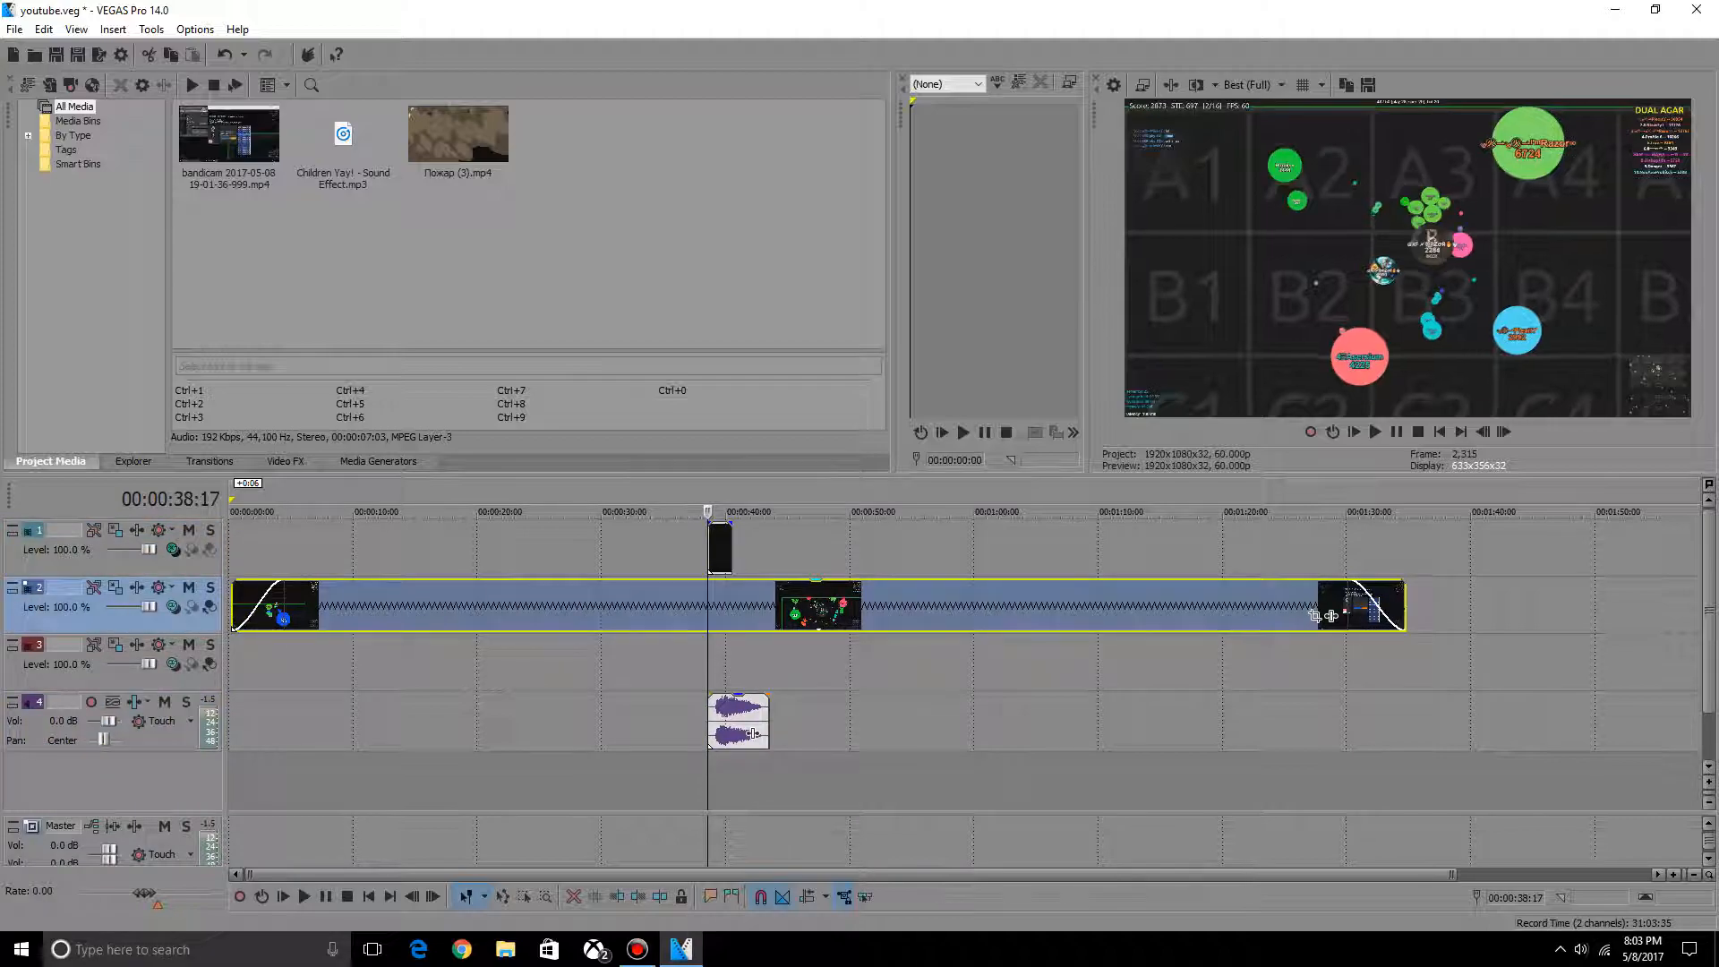
left_click_drag(999, 605, 996, 605)
left_click(996, 605)
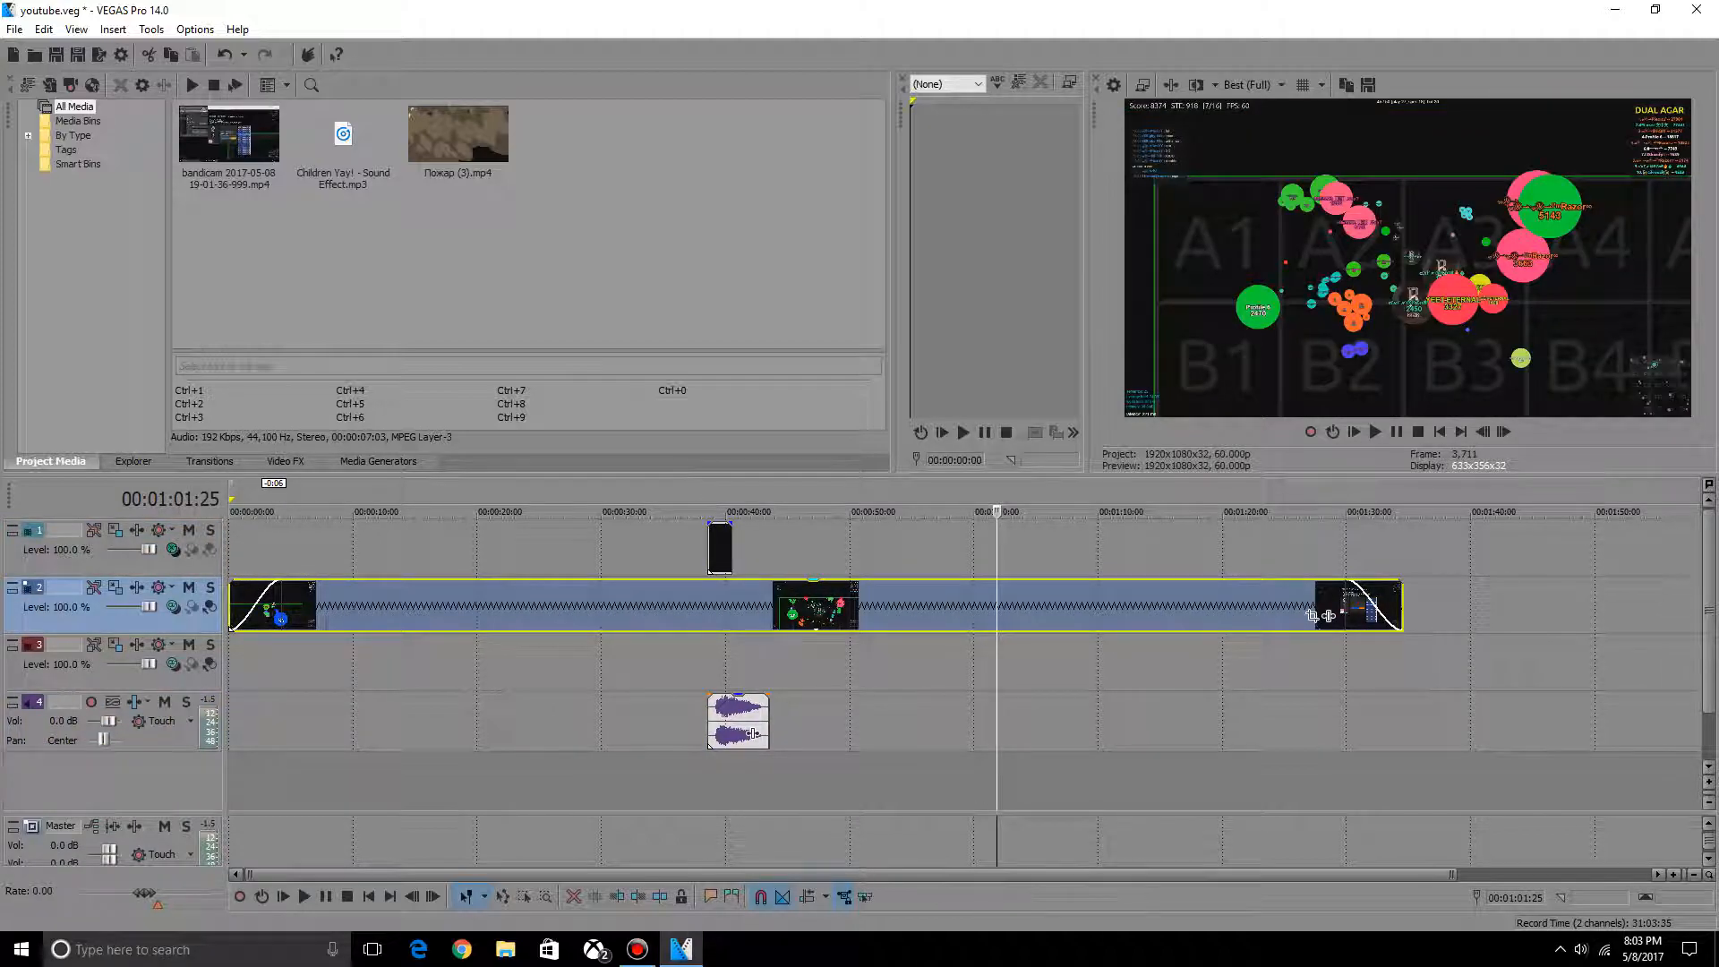
- Find the cut point in the second half of the gameplay clip and split the clip at 00:01:05:11
left_click(1071, 605)
left_click(1109, 605)
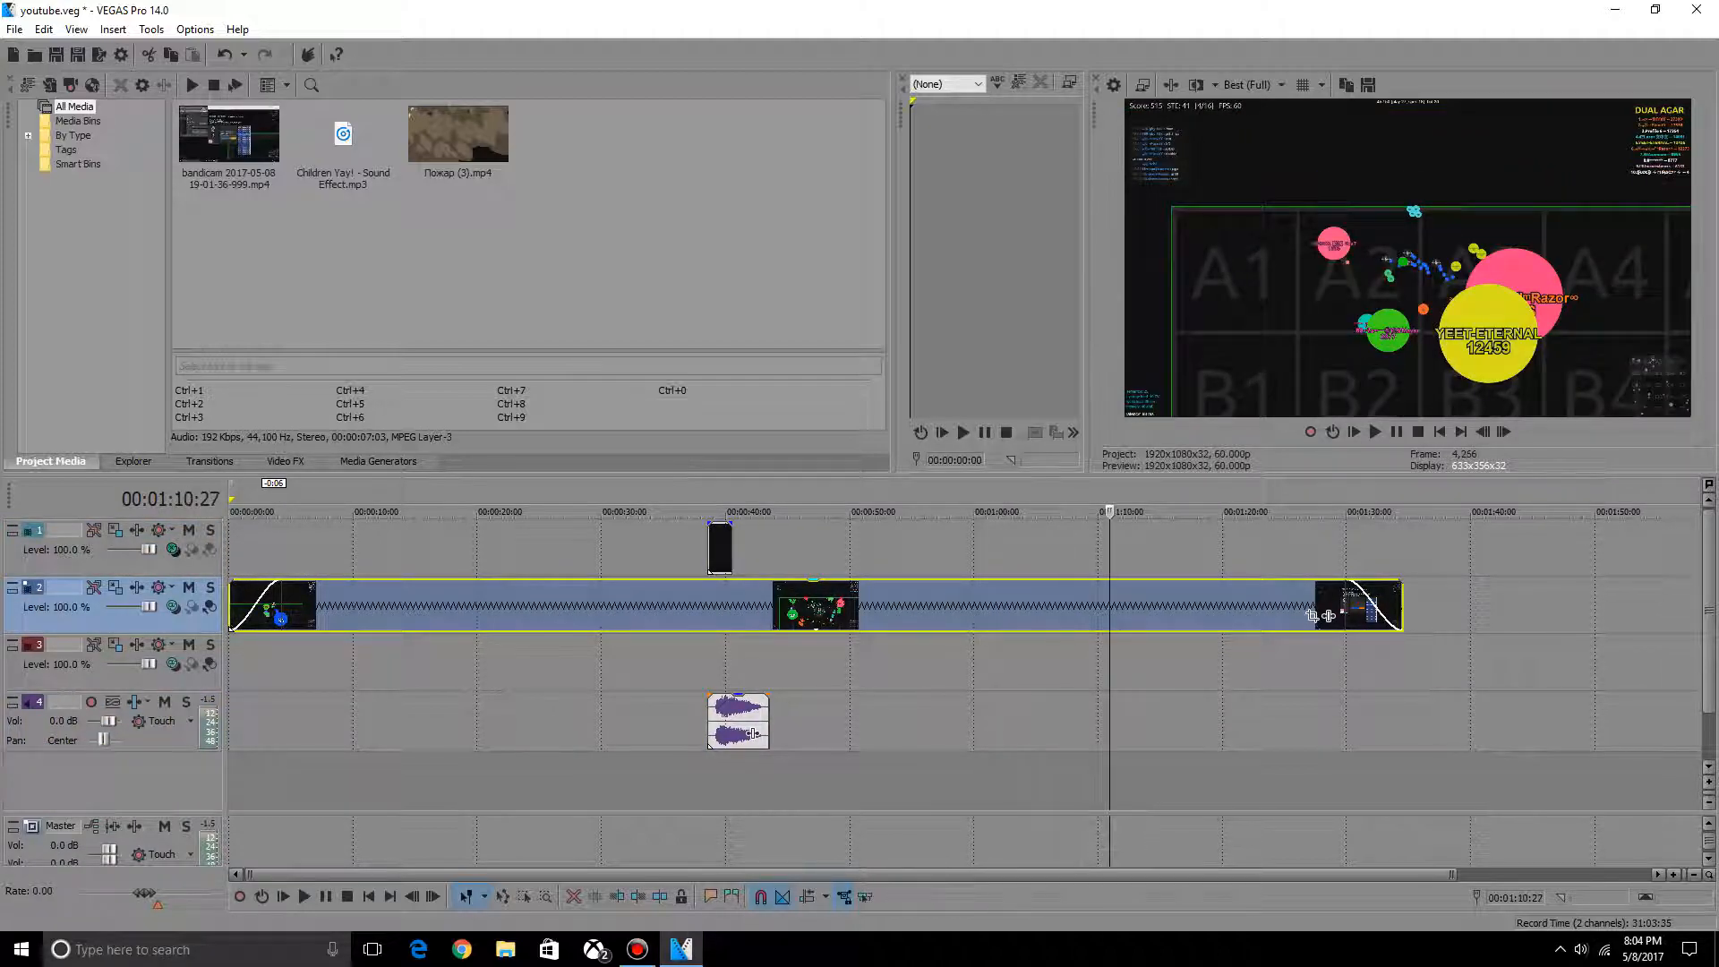
left_click(1058, 605)
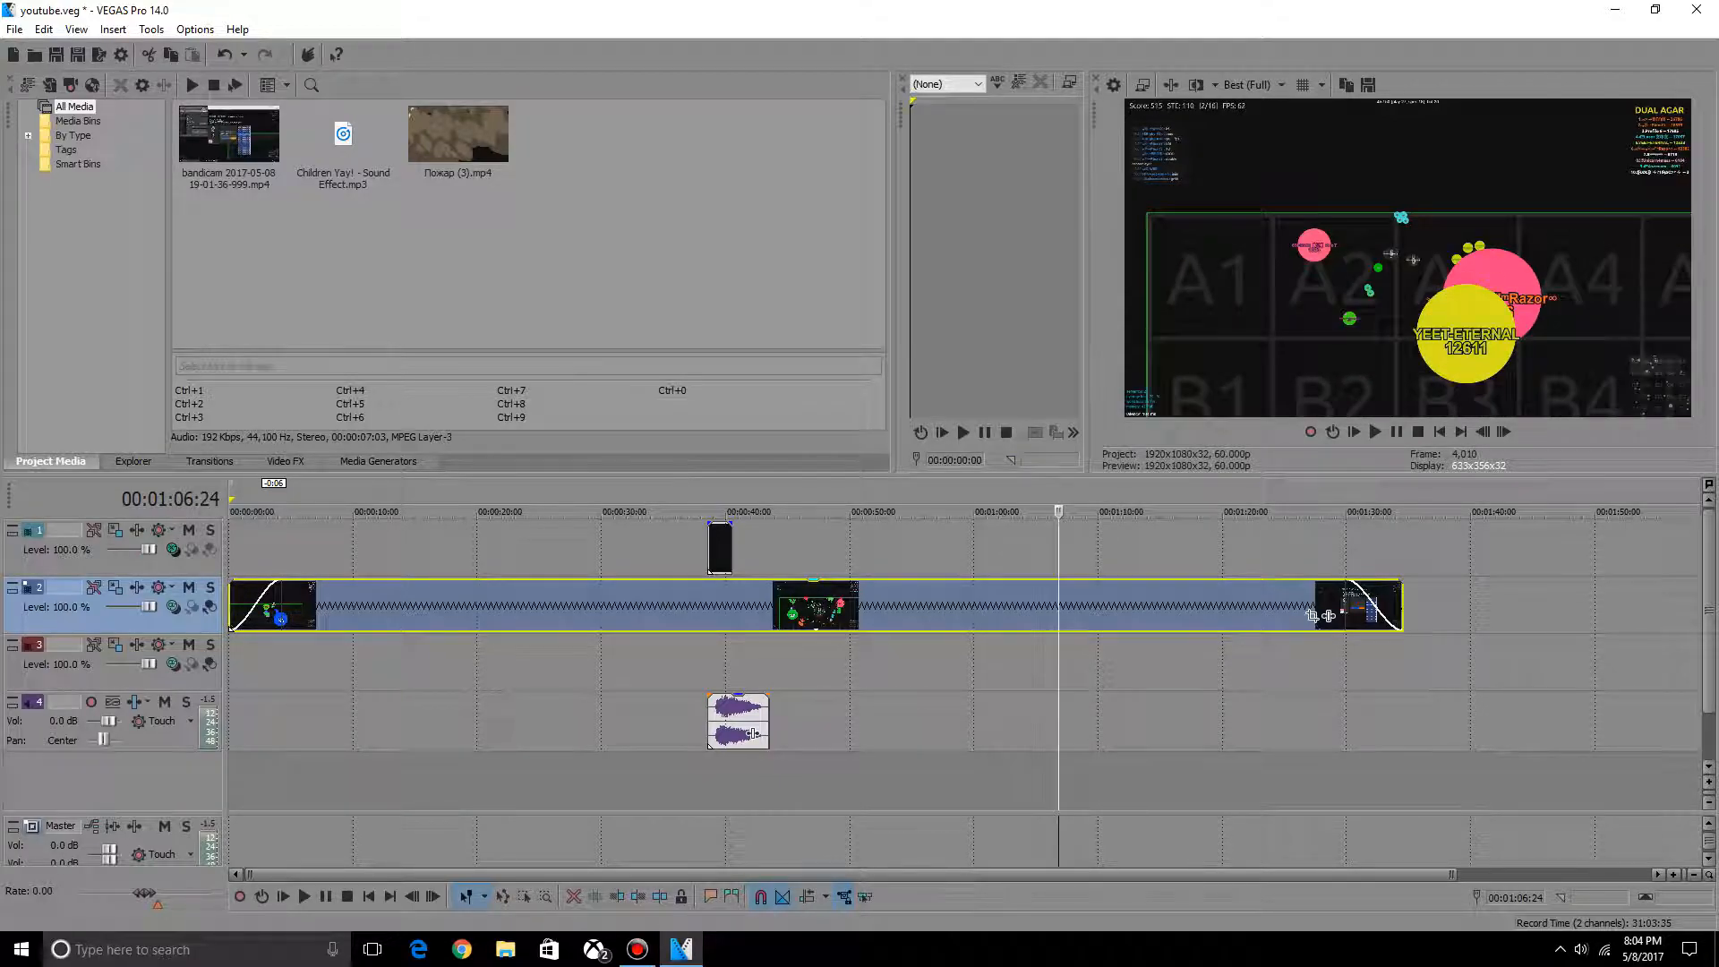
left_click(1116, 605)
left_click(1040, 605)
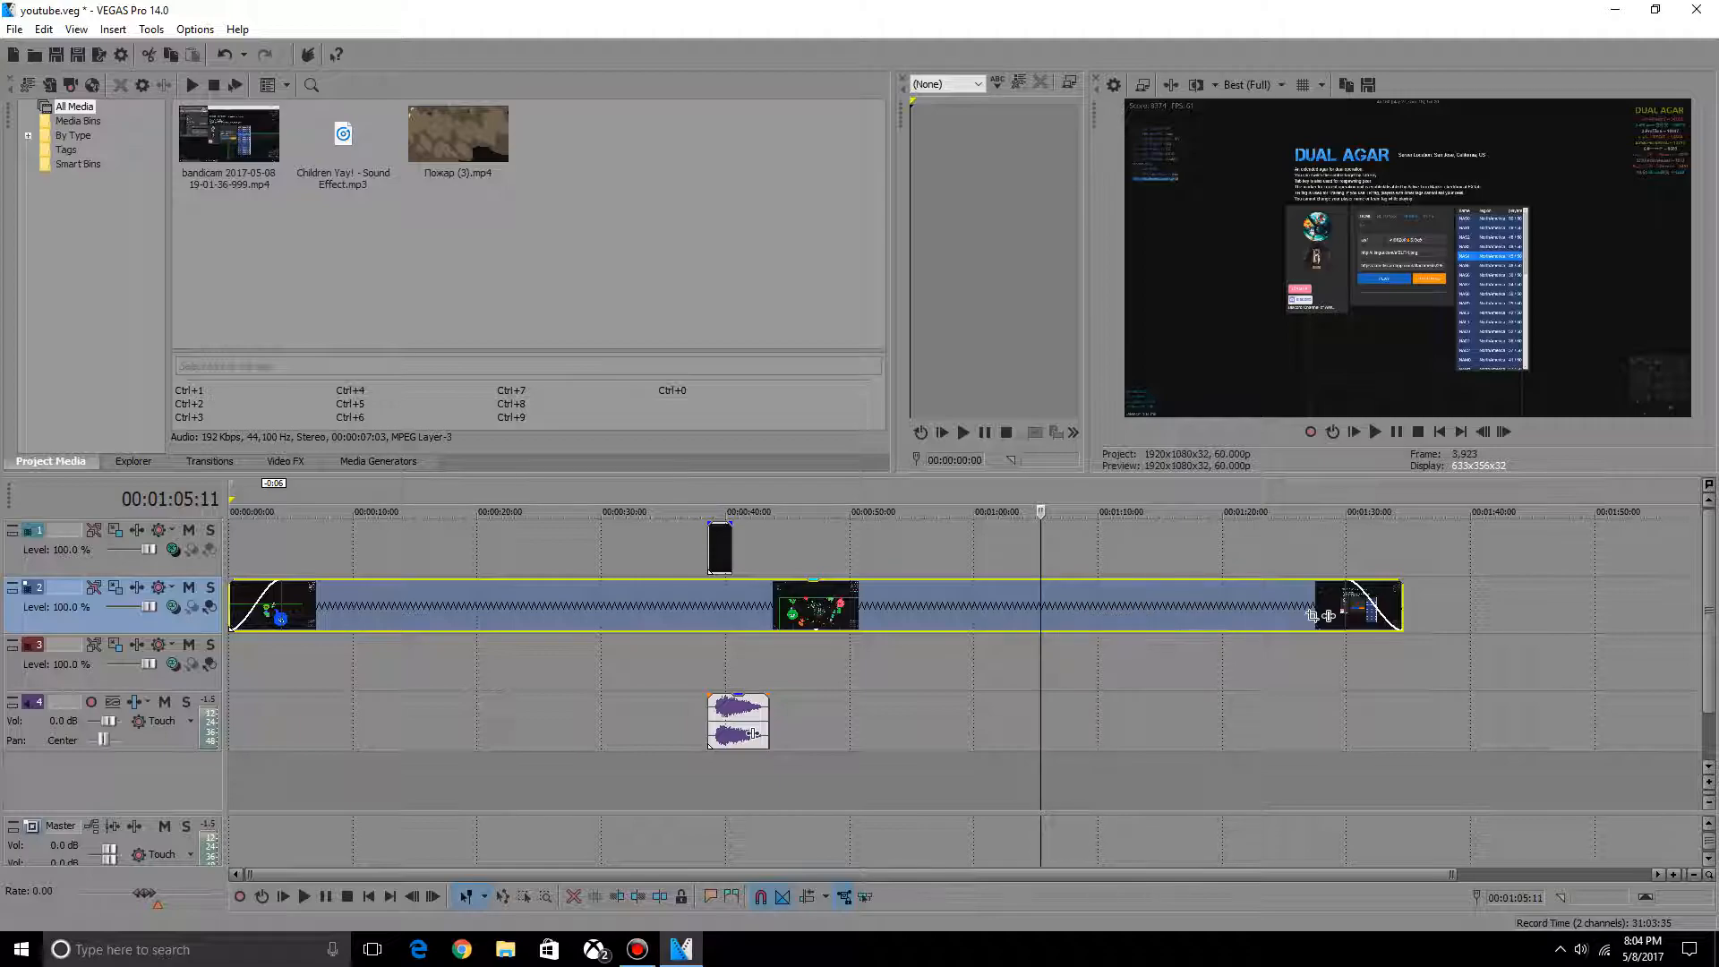
right_click(1041, 605)
left_click(1070, 626)
- Split the gameplay clip again at 00:01:17:14 and delete the section between the two splits
left_click(1118, 605)
left_click(1159, 605)
left_click(1190, 605)
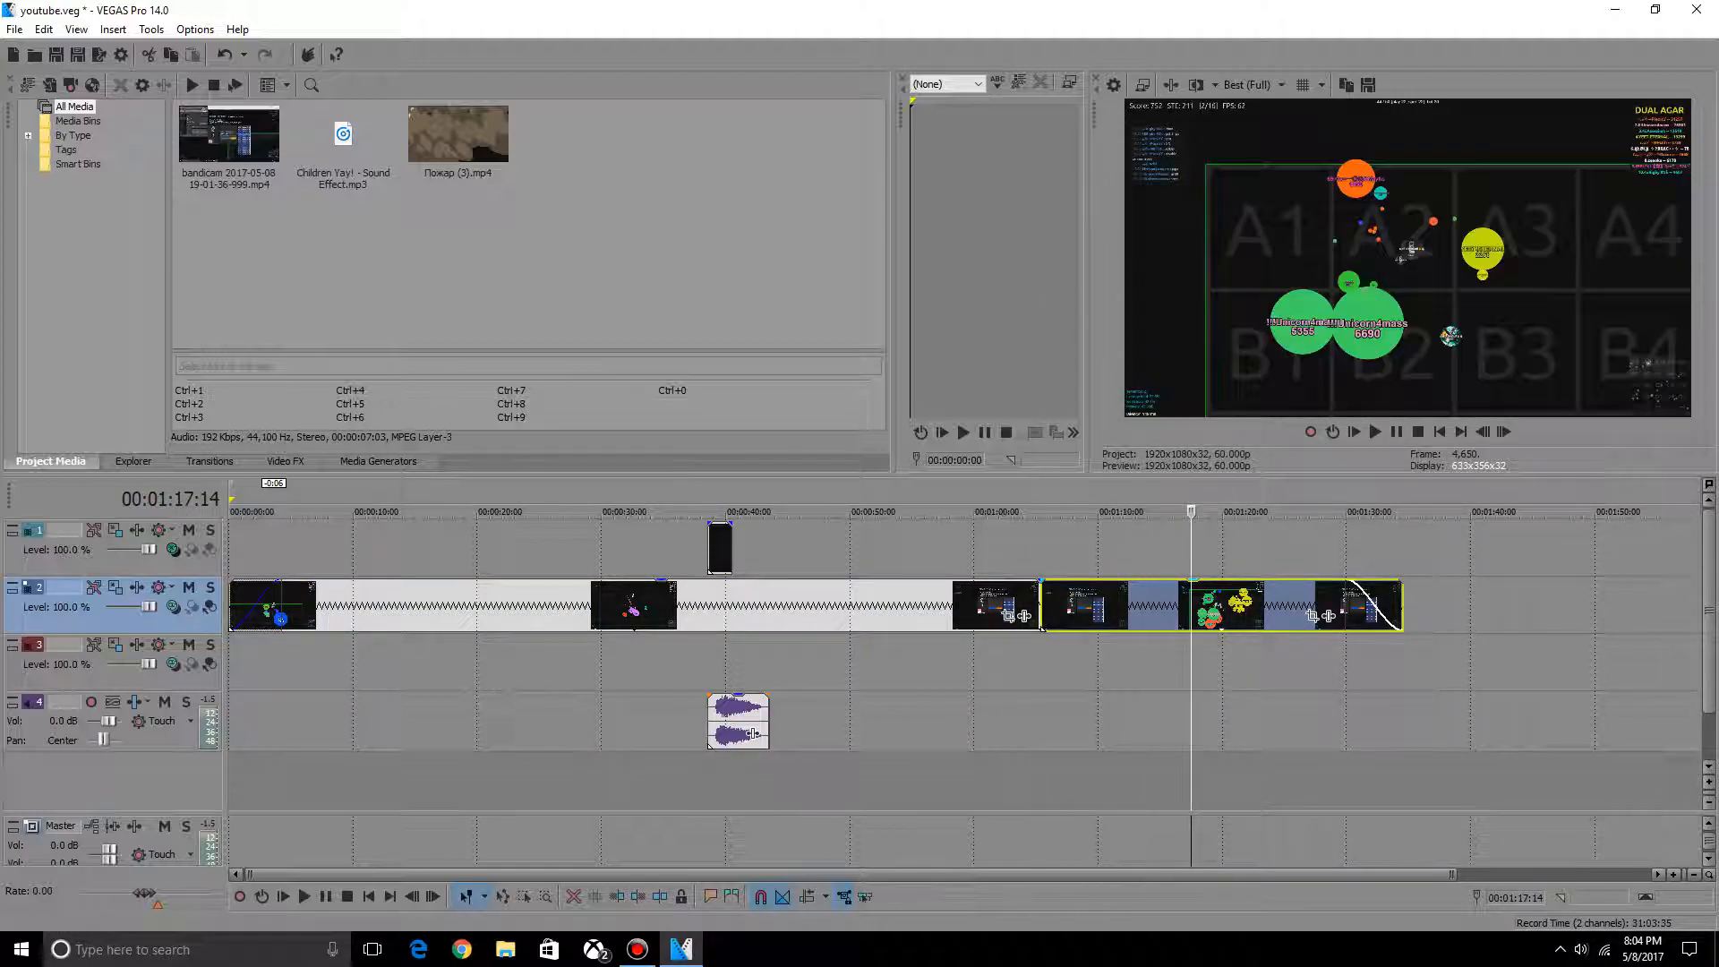
right_click(1192, 605)
left_click(1220, 626)
right_click(1115, 605)
left_click(1149, 547)
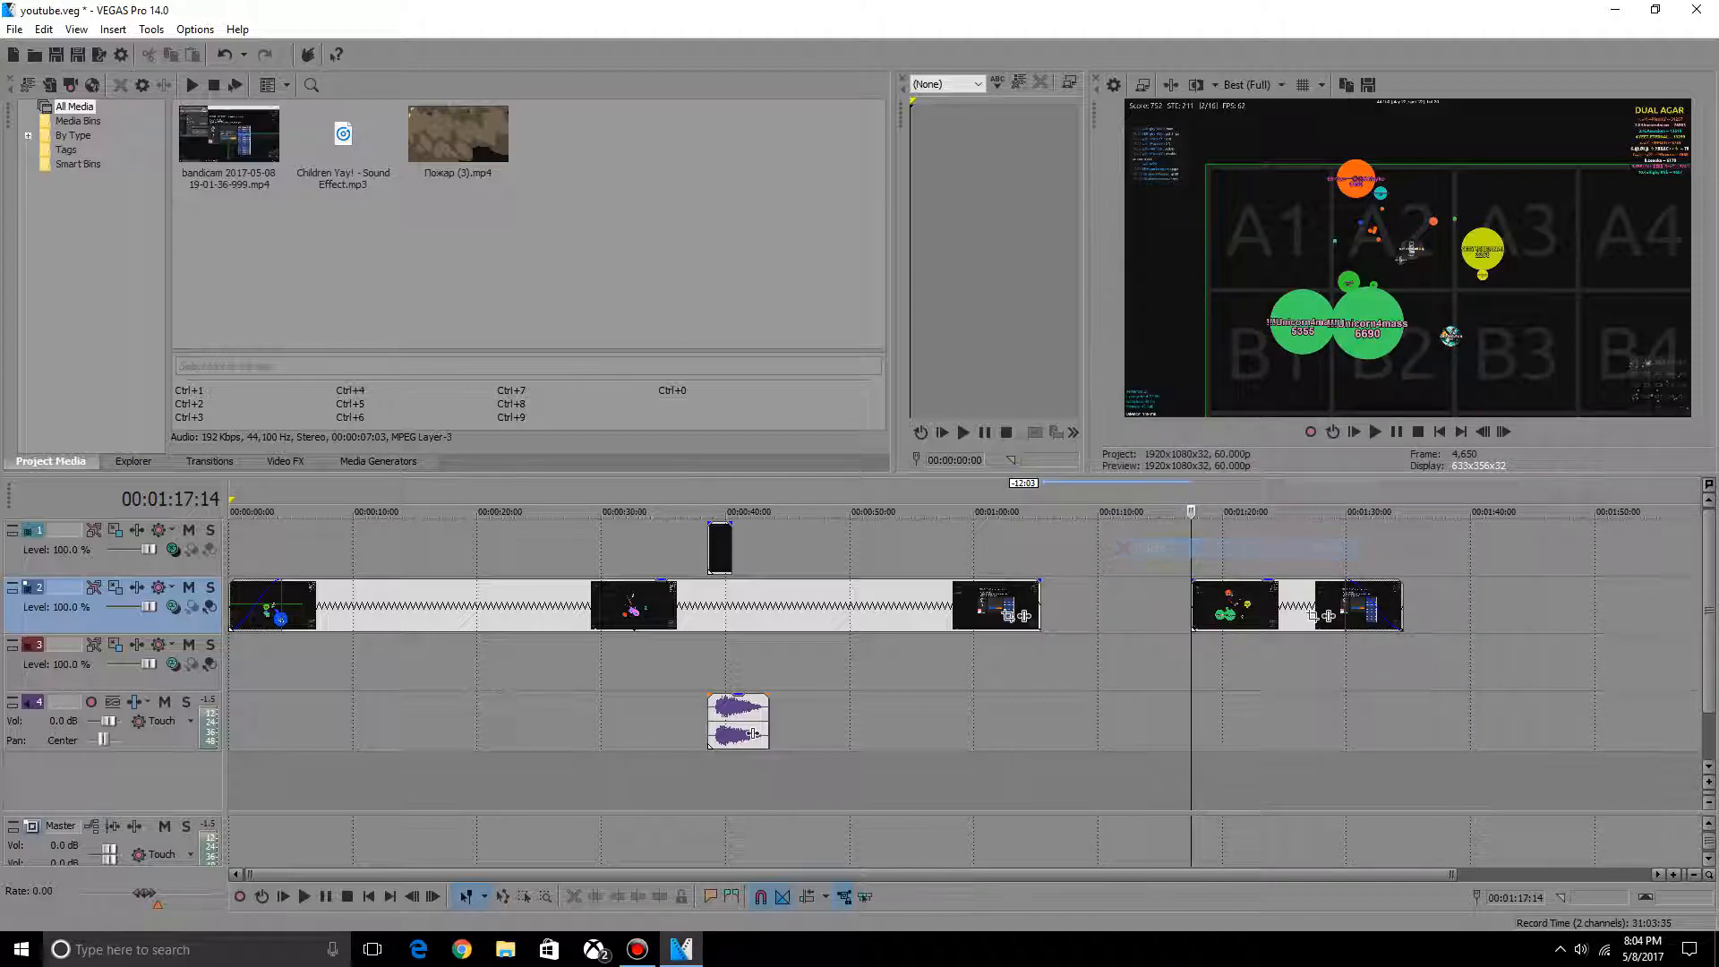
- Move the last gameplay piece back against the end of the first one to close the gap
left_click_drag(1295, 605, 1144, 605)
left_click(1014, 605)
left_click(676, 721)
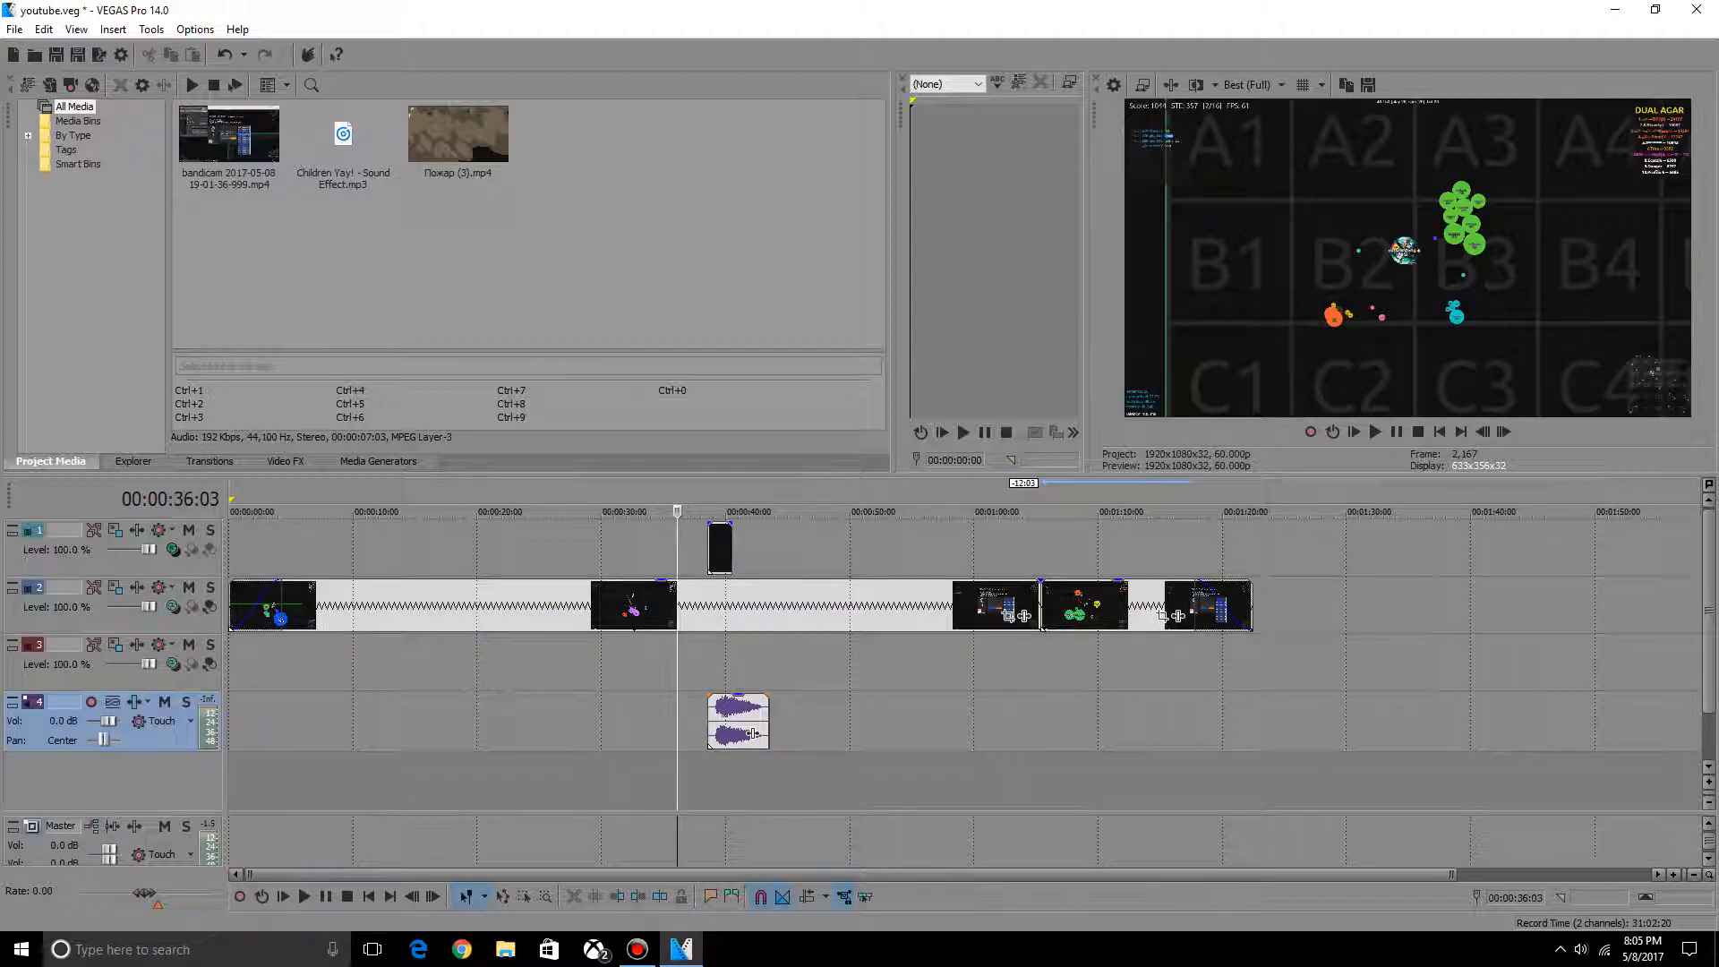
left_click(363, 547)
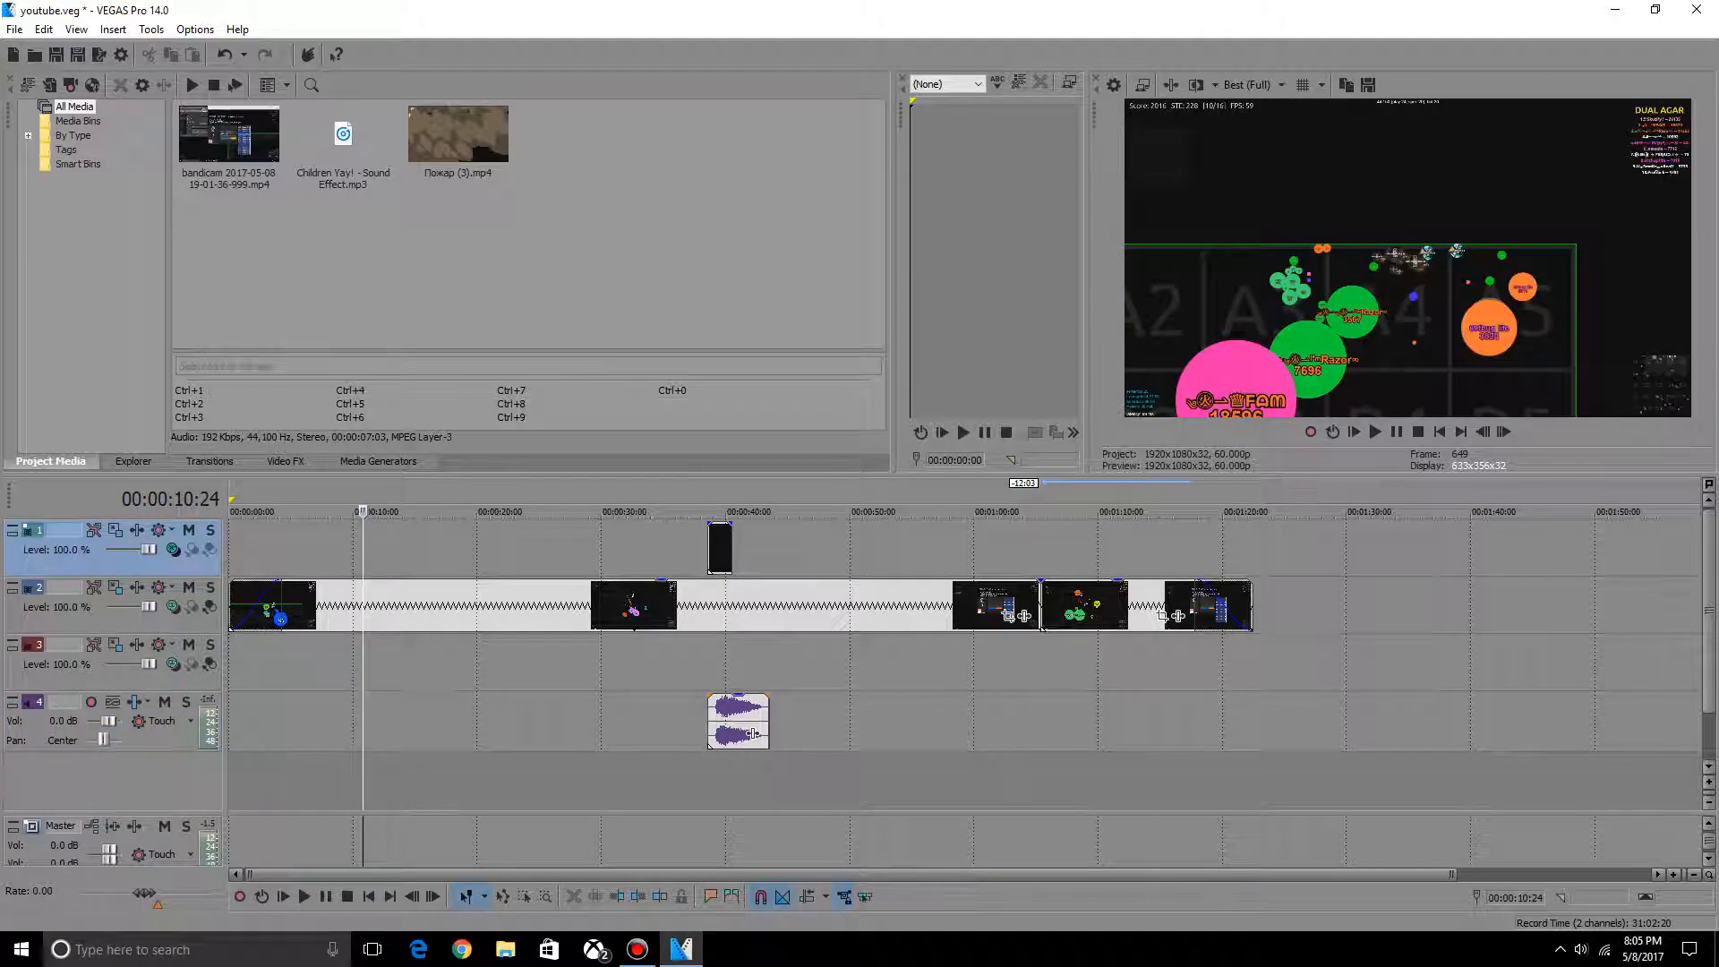
- Browse the Barn Door, Linear Wipe and Cross Effect transitions and examine the Cross Zoom A/B preset
left_click(209, 460)
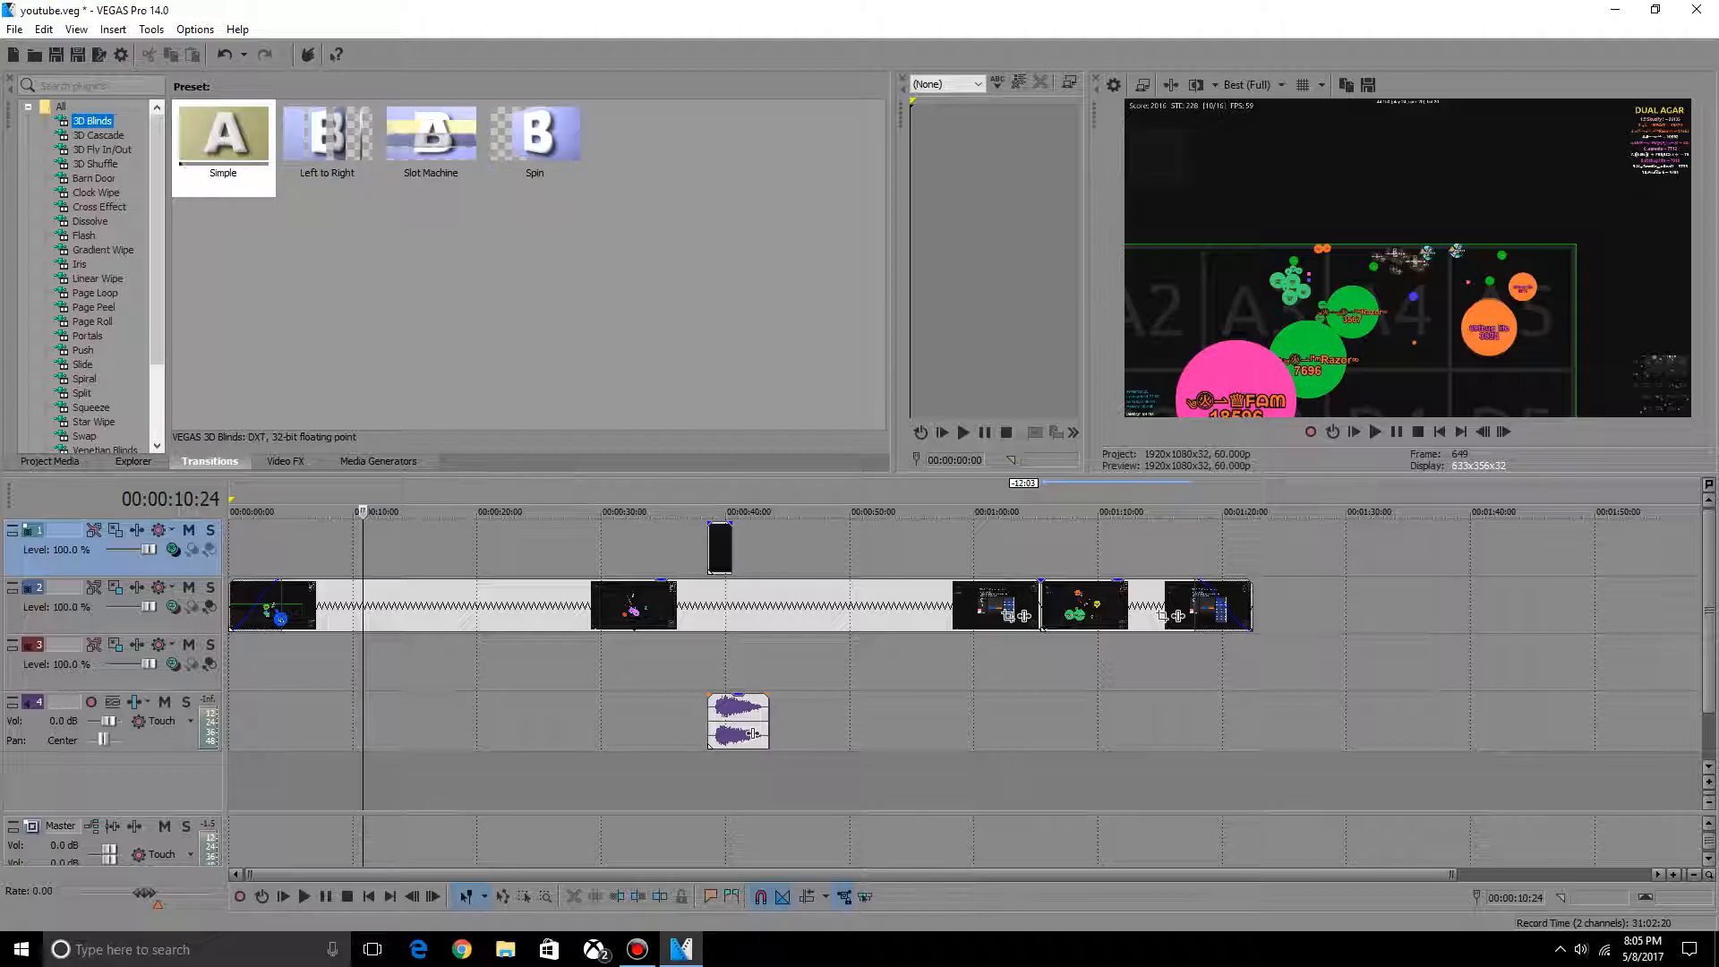
left_click(94, 178)
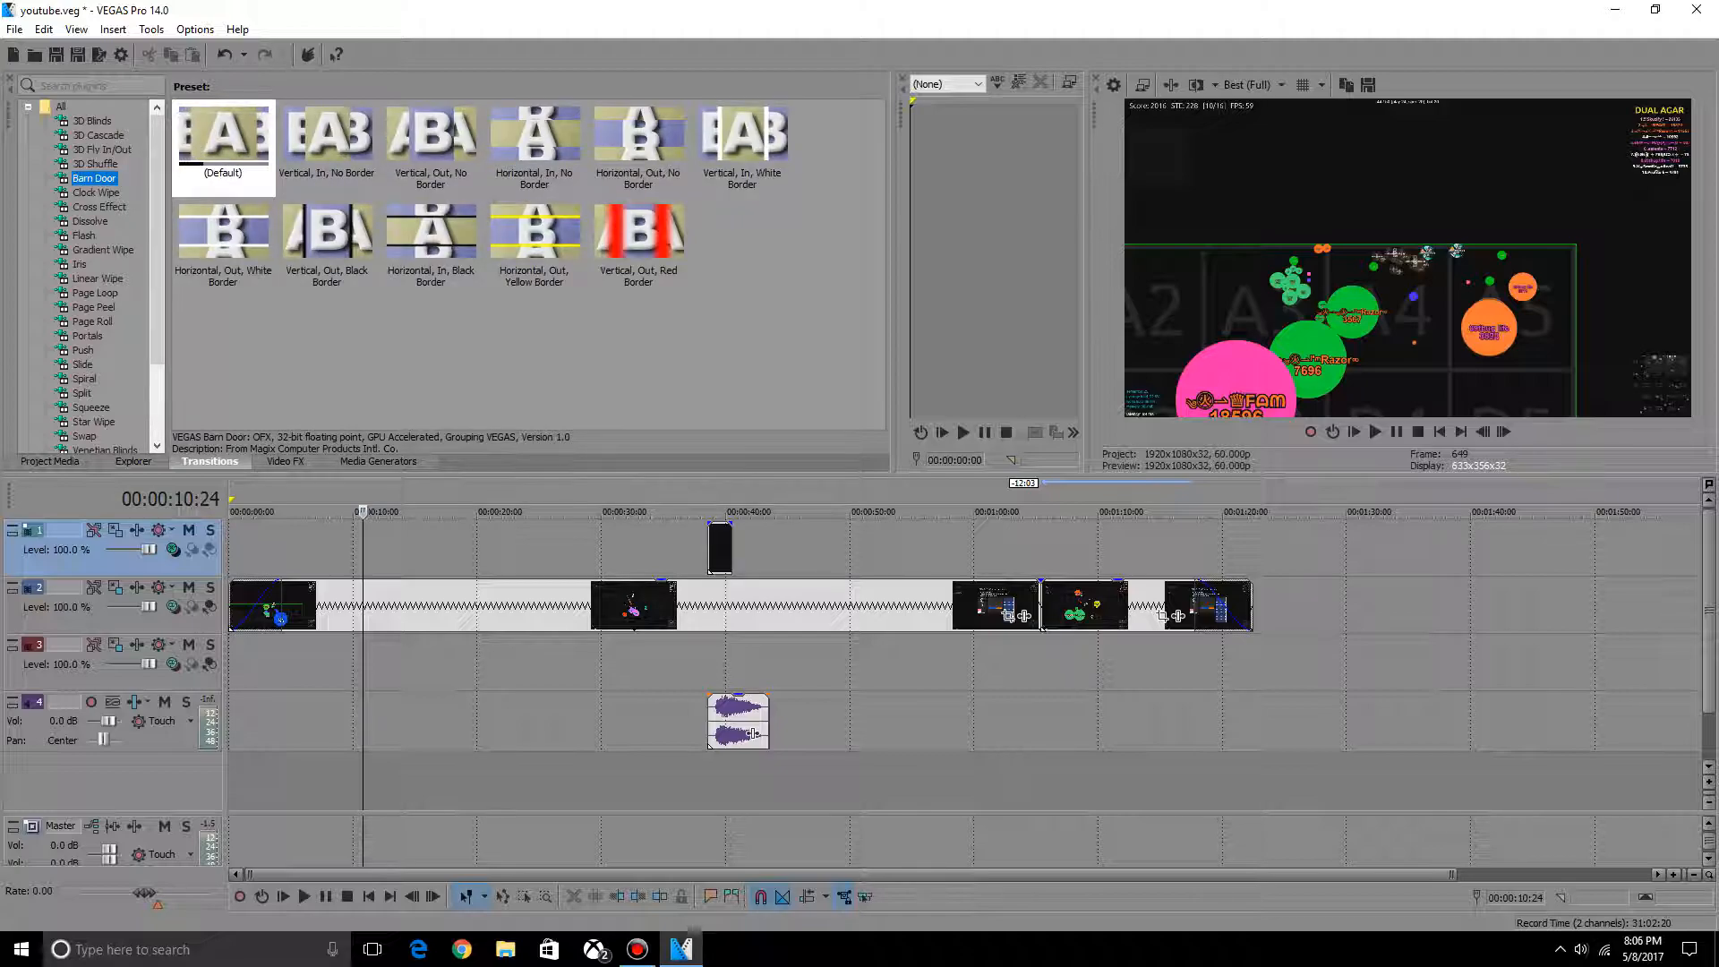
left_click(50, 461)
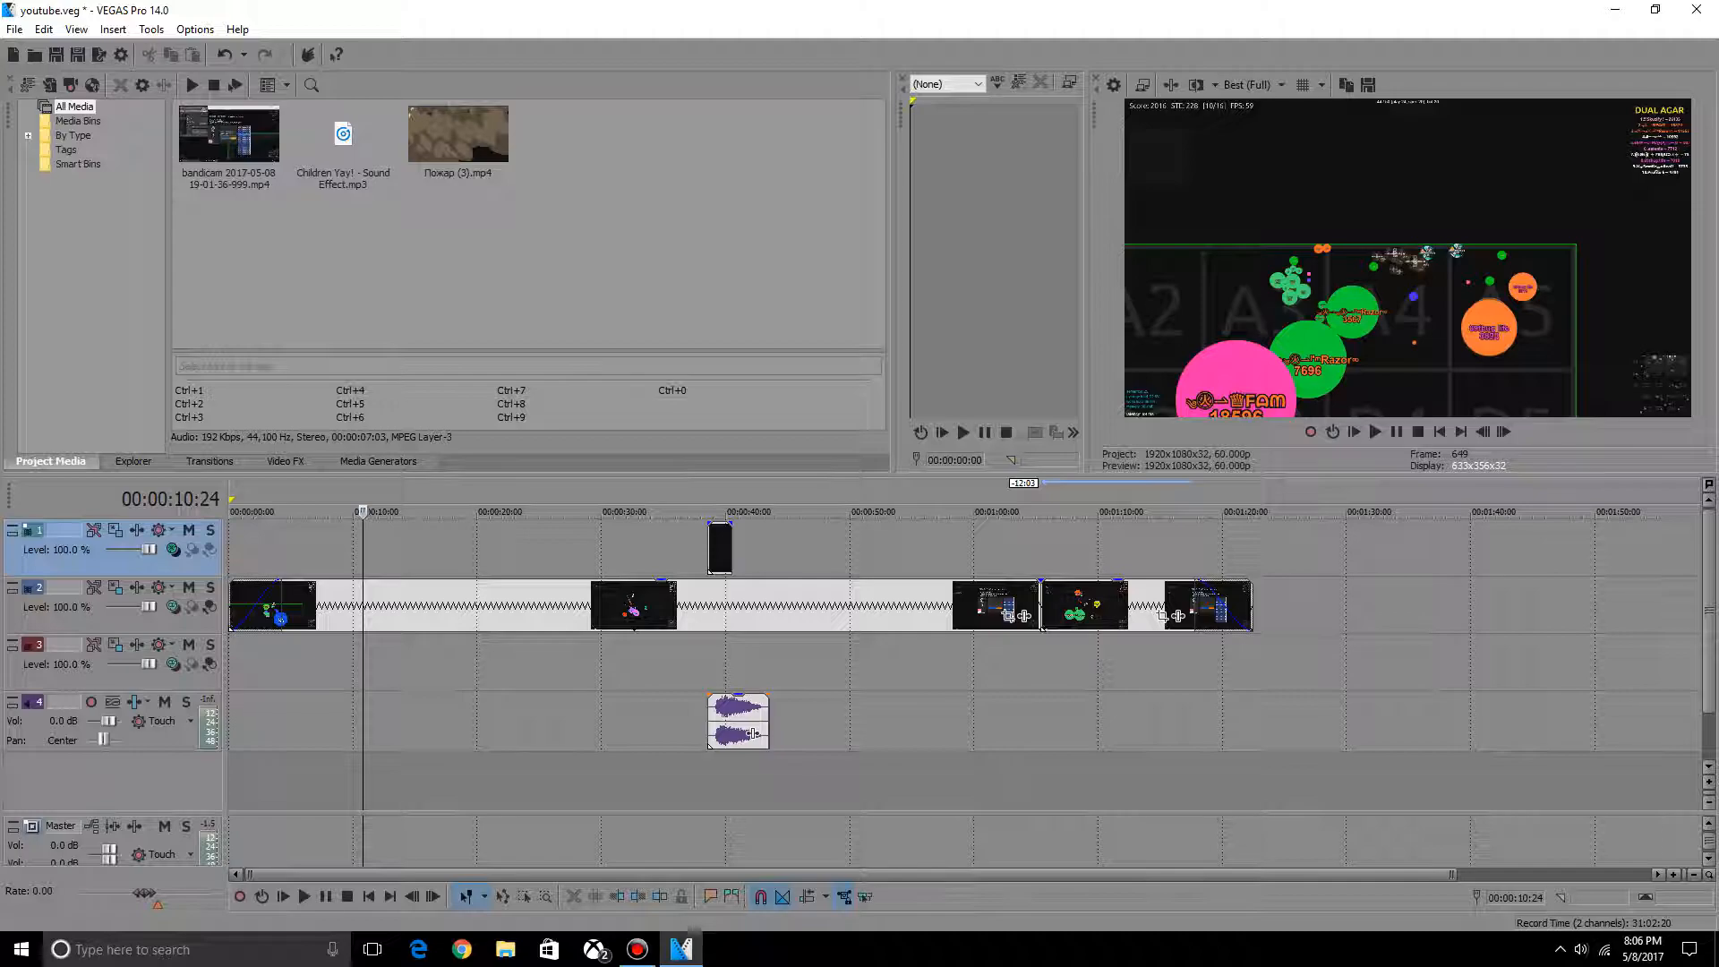
left_click(209, 460)
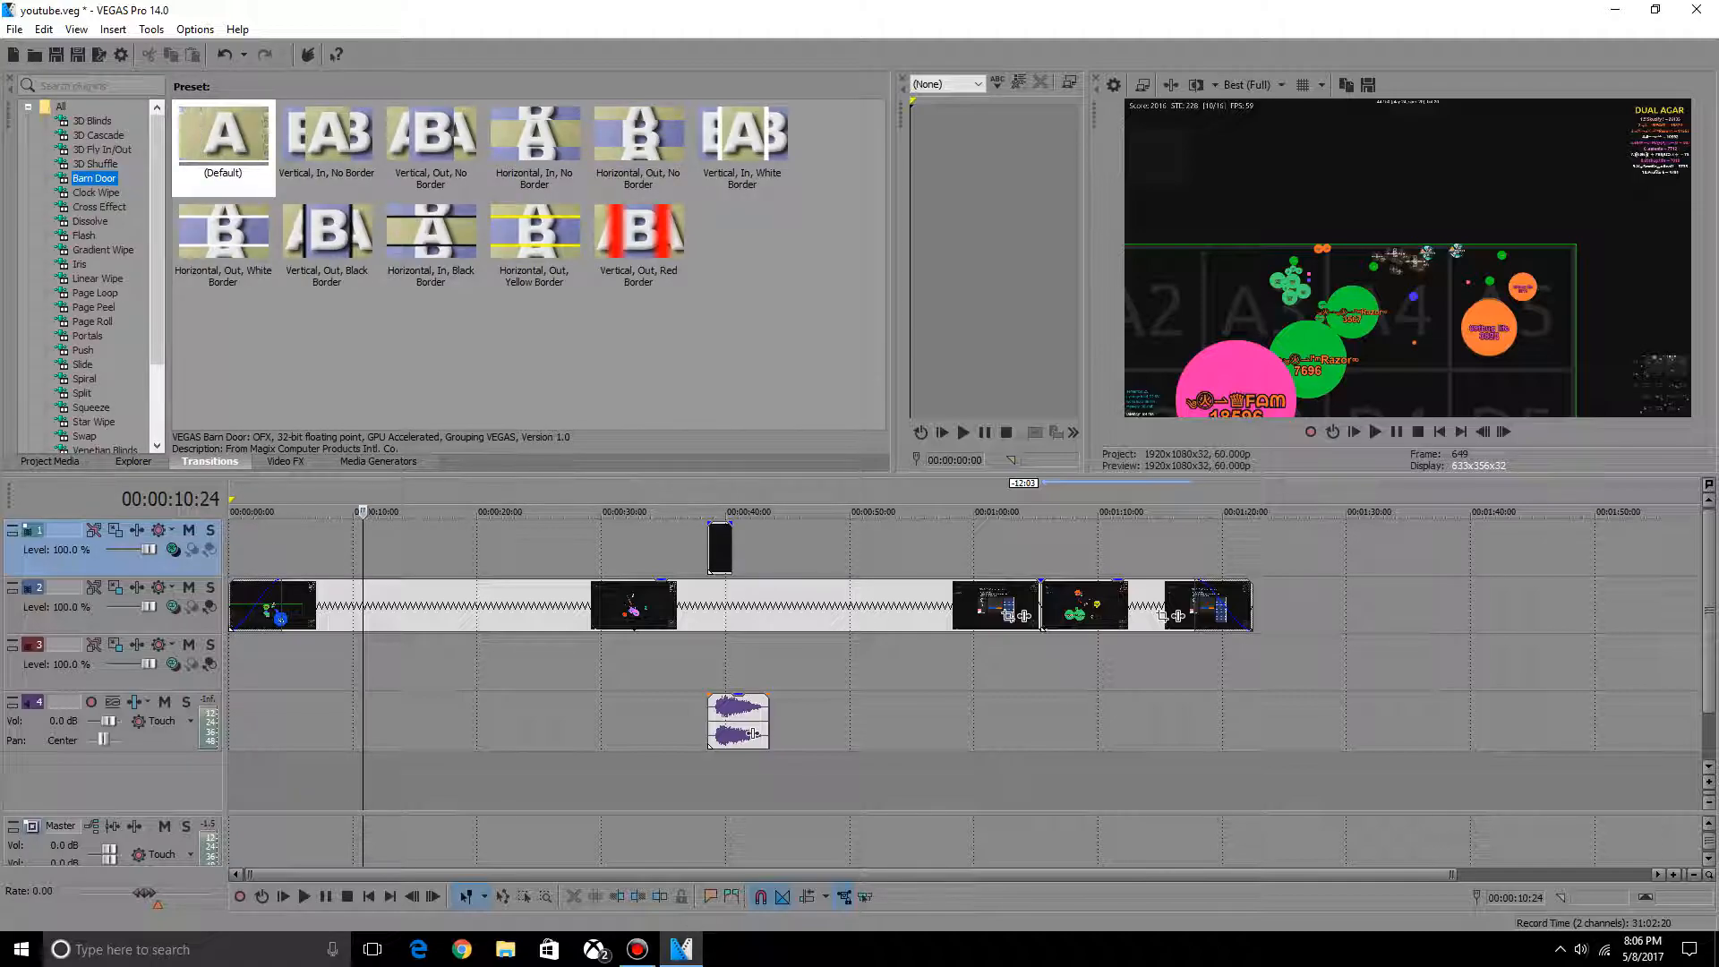
left_click(97, 279)
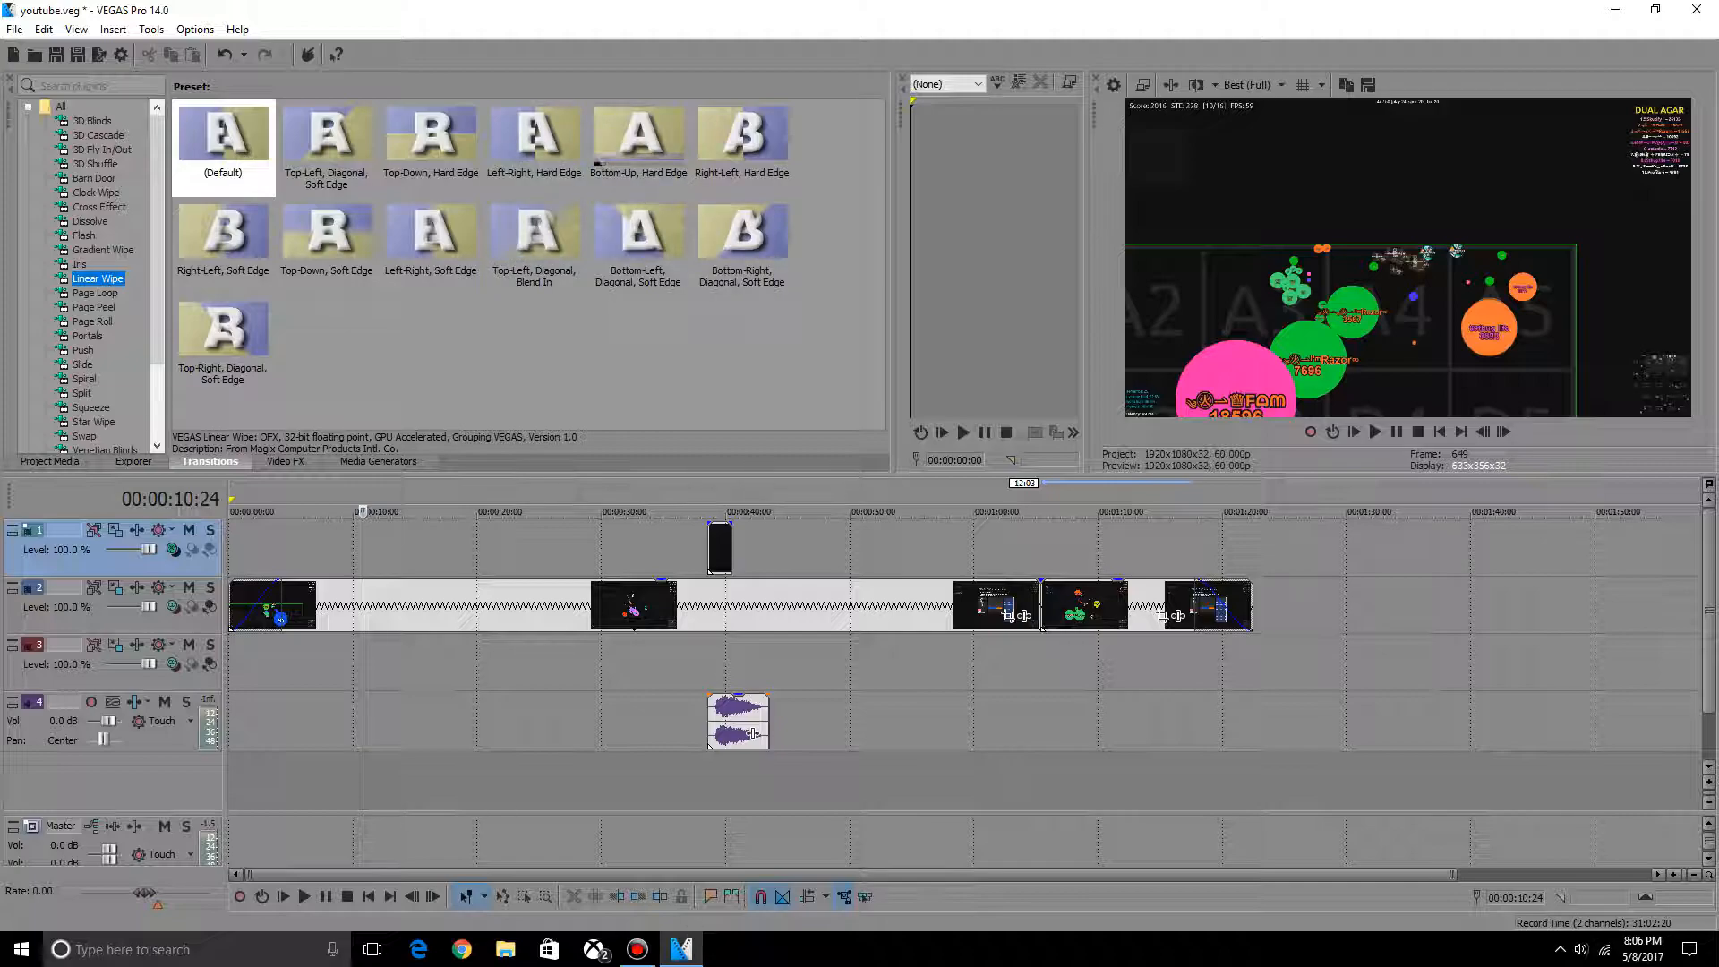
left_click(98, 206)
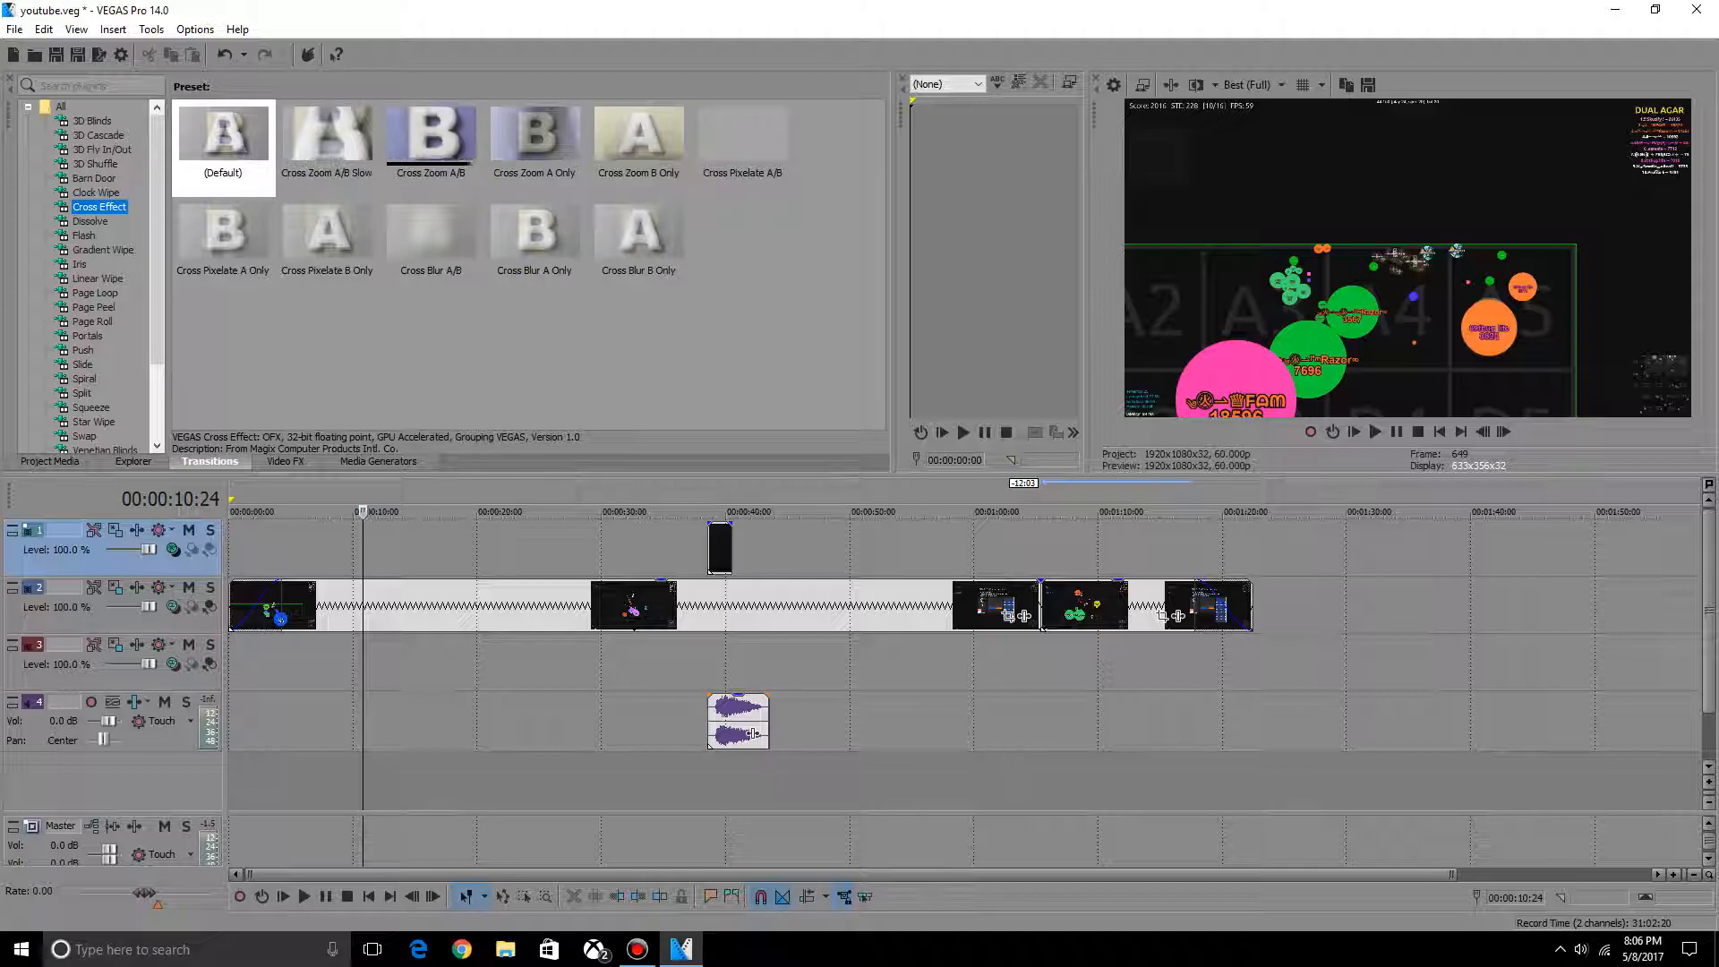
left_click(431, 143)
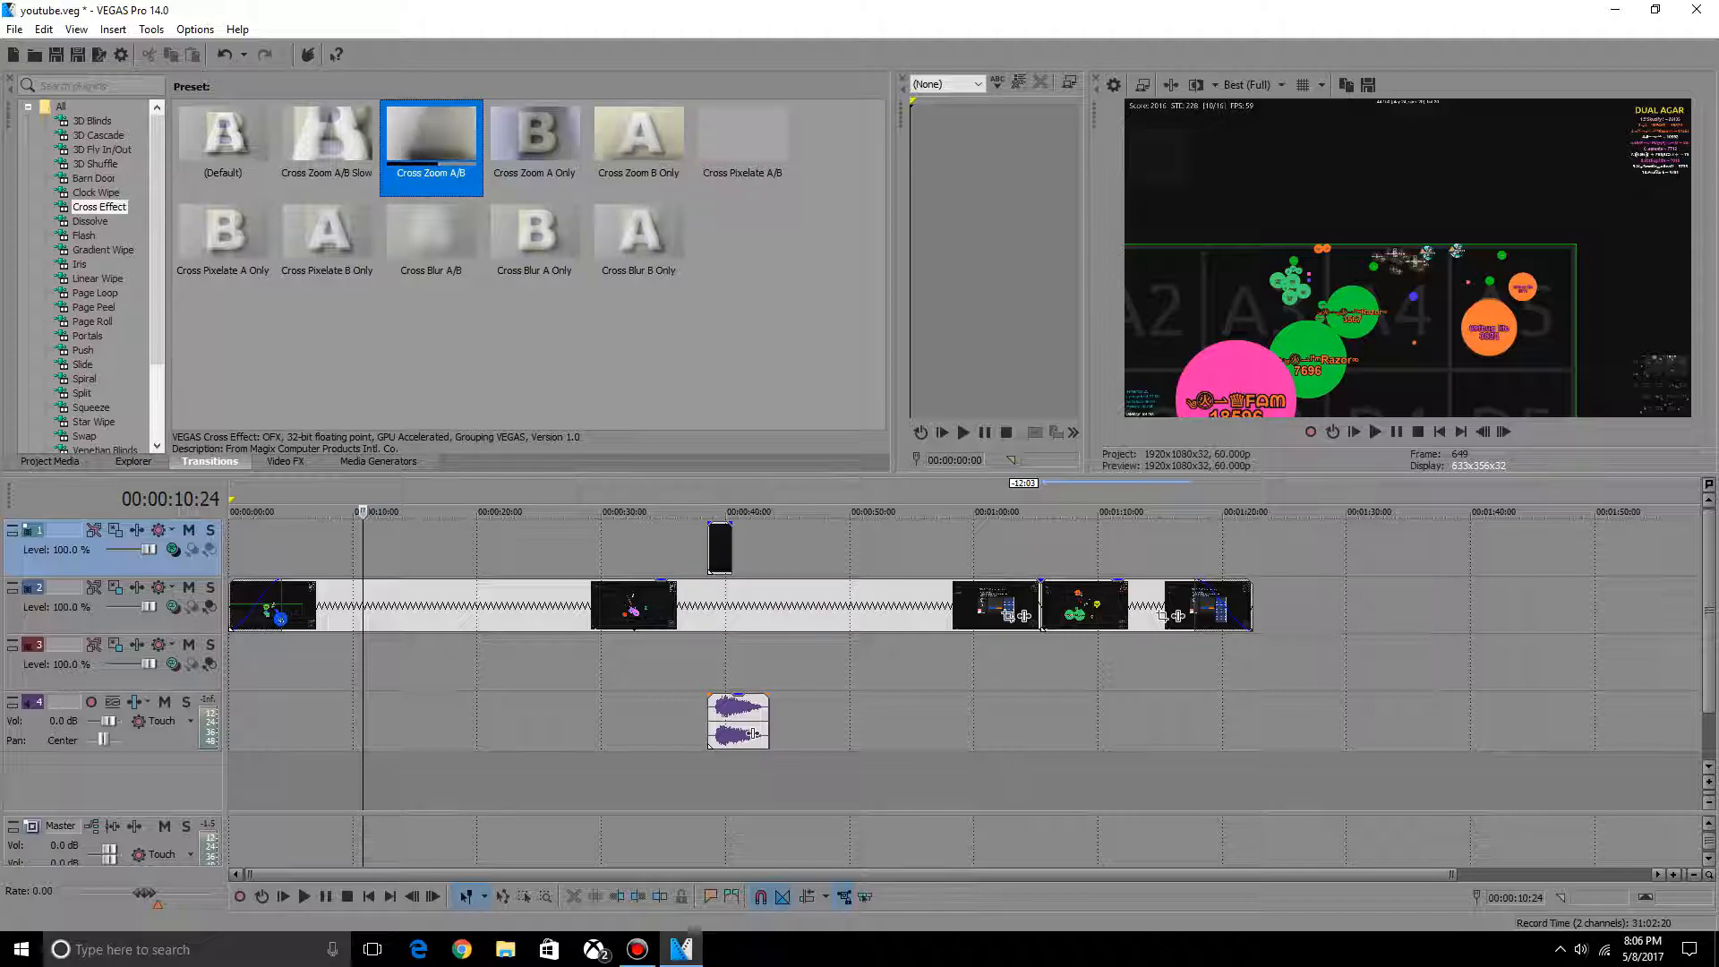
- Move the last gameplay piece earlier to start at 00:01:04:00, overlapping the end of the first piece in a crossfade
right_click(524, 607)
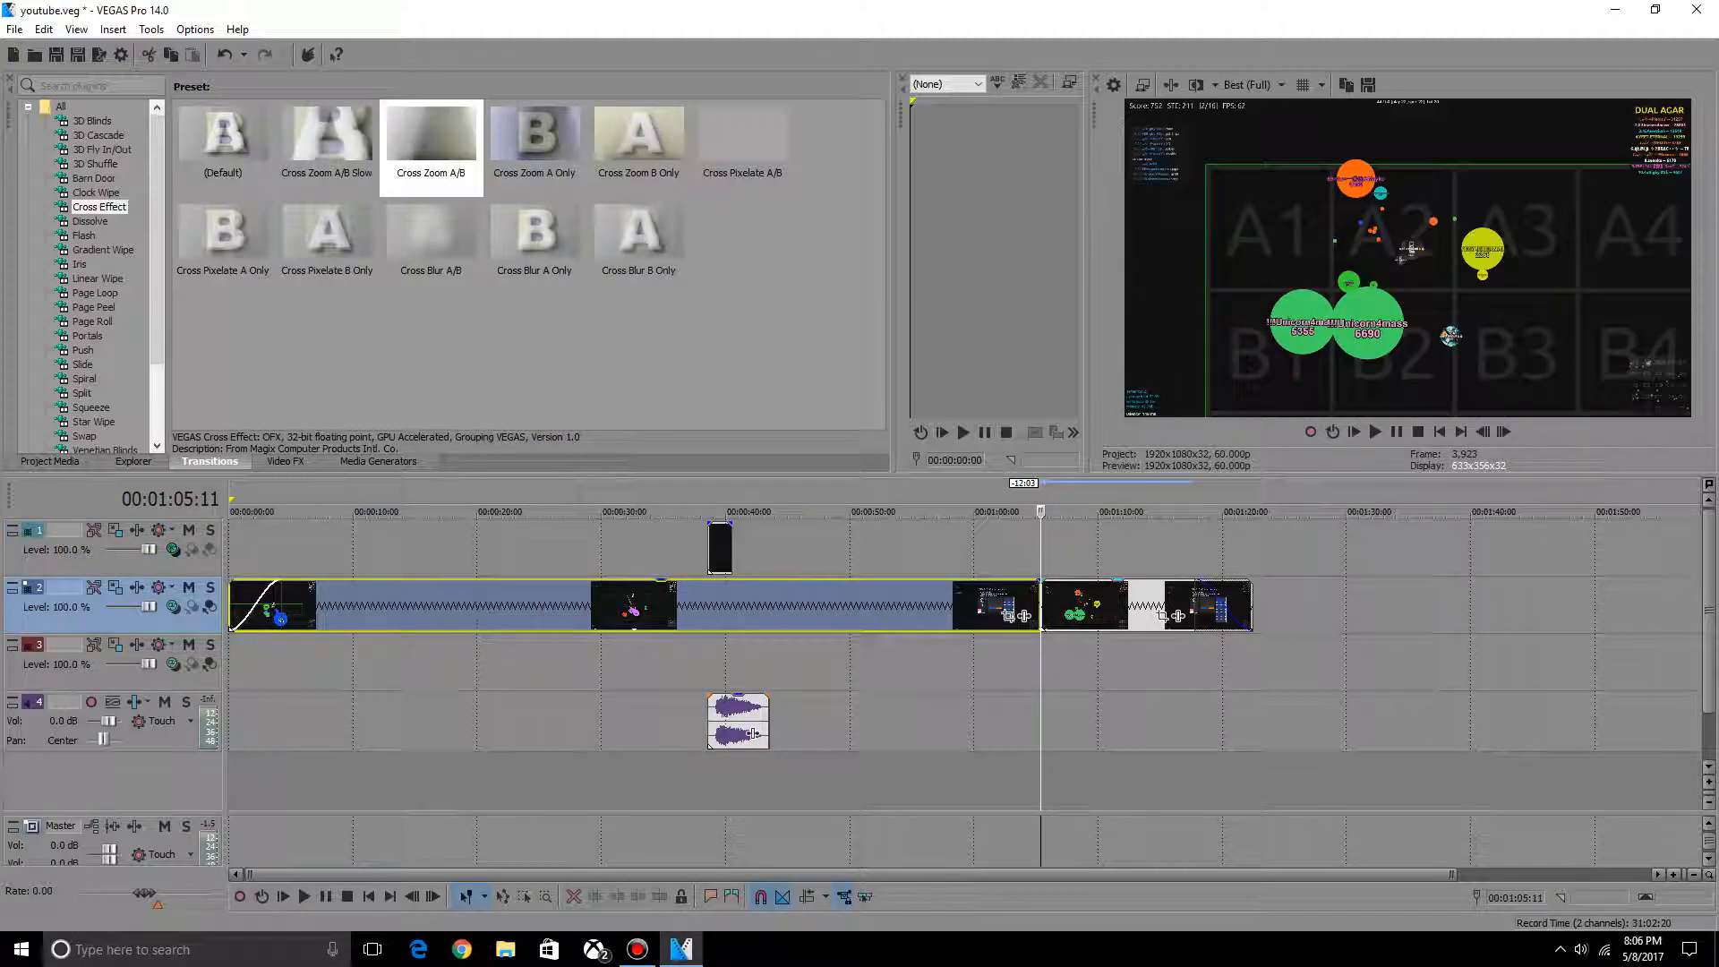
left_click(1024, 598)
left_click_drag(1083, 605, 1067, 605)
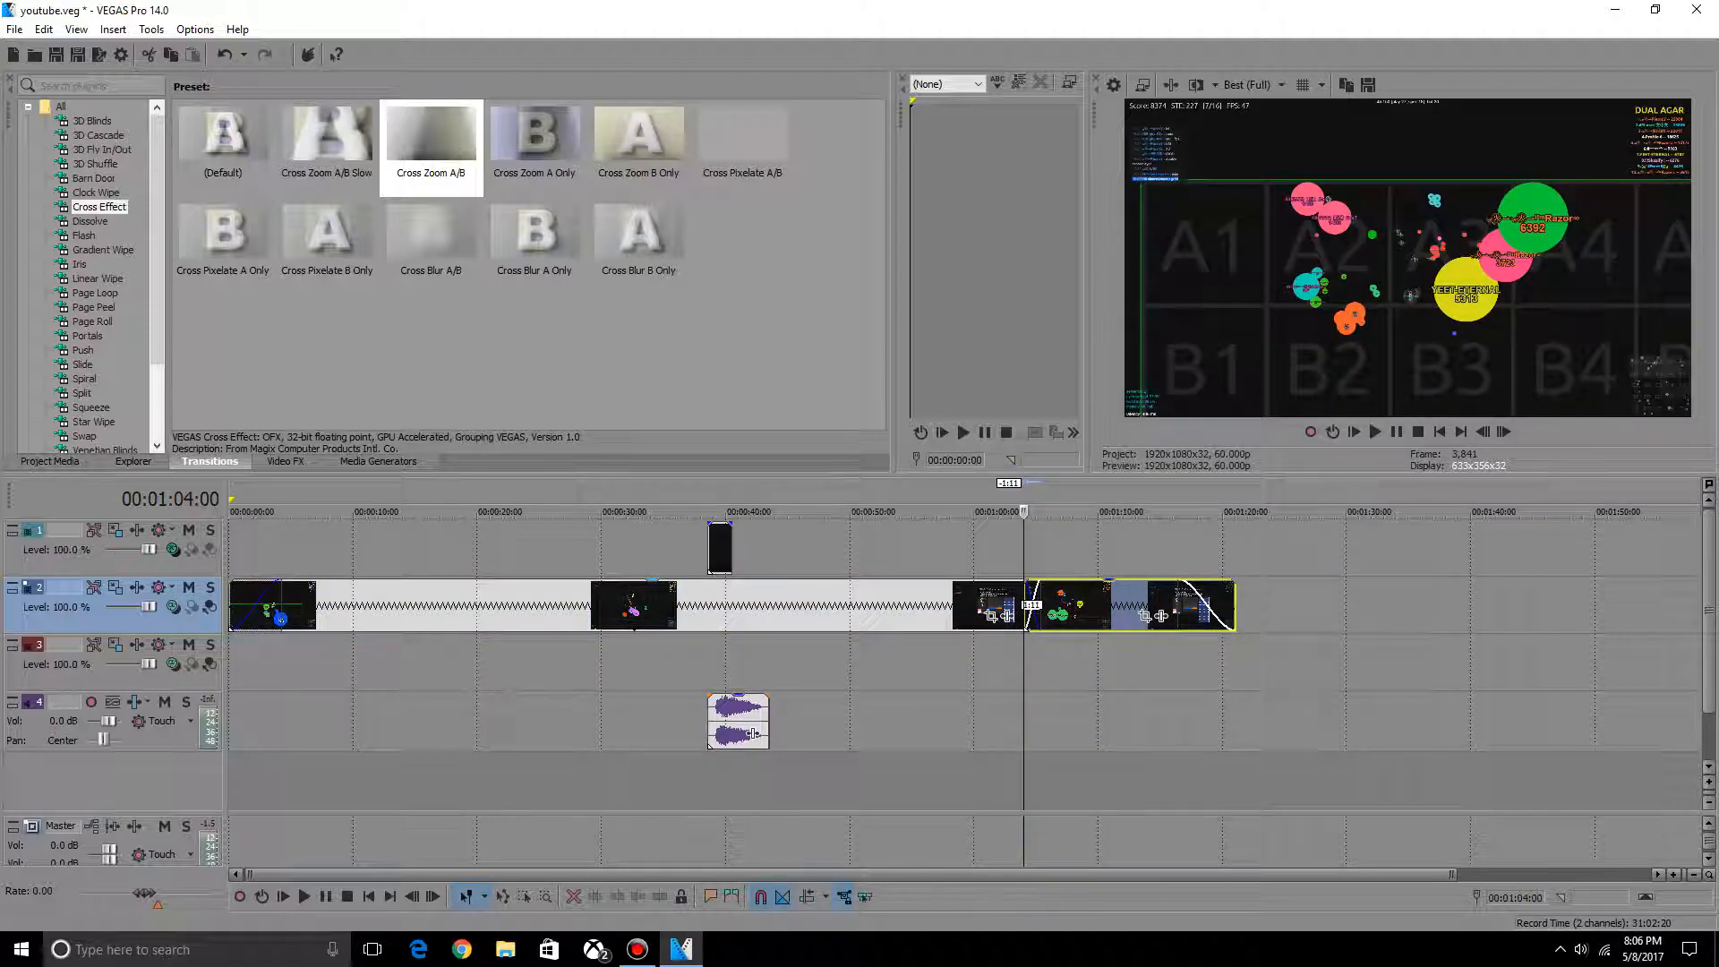
left_click(1022, 605)
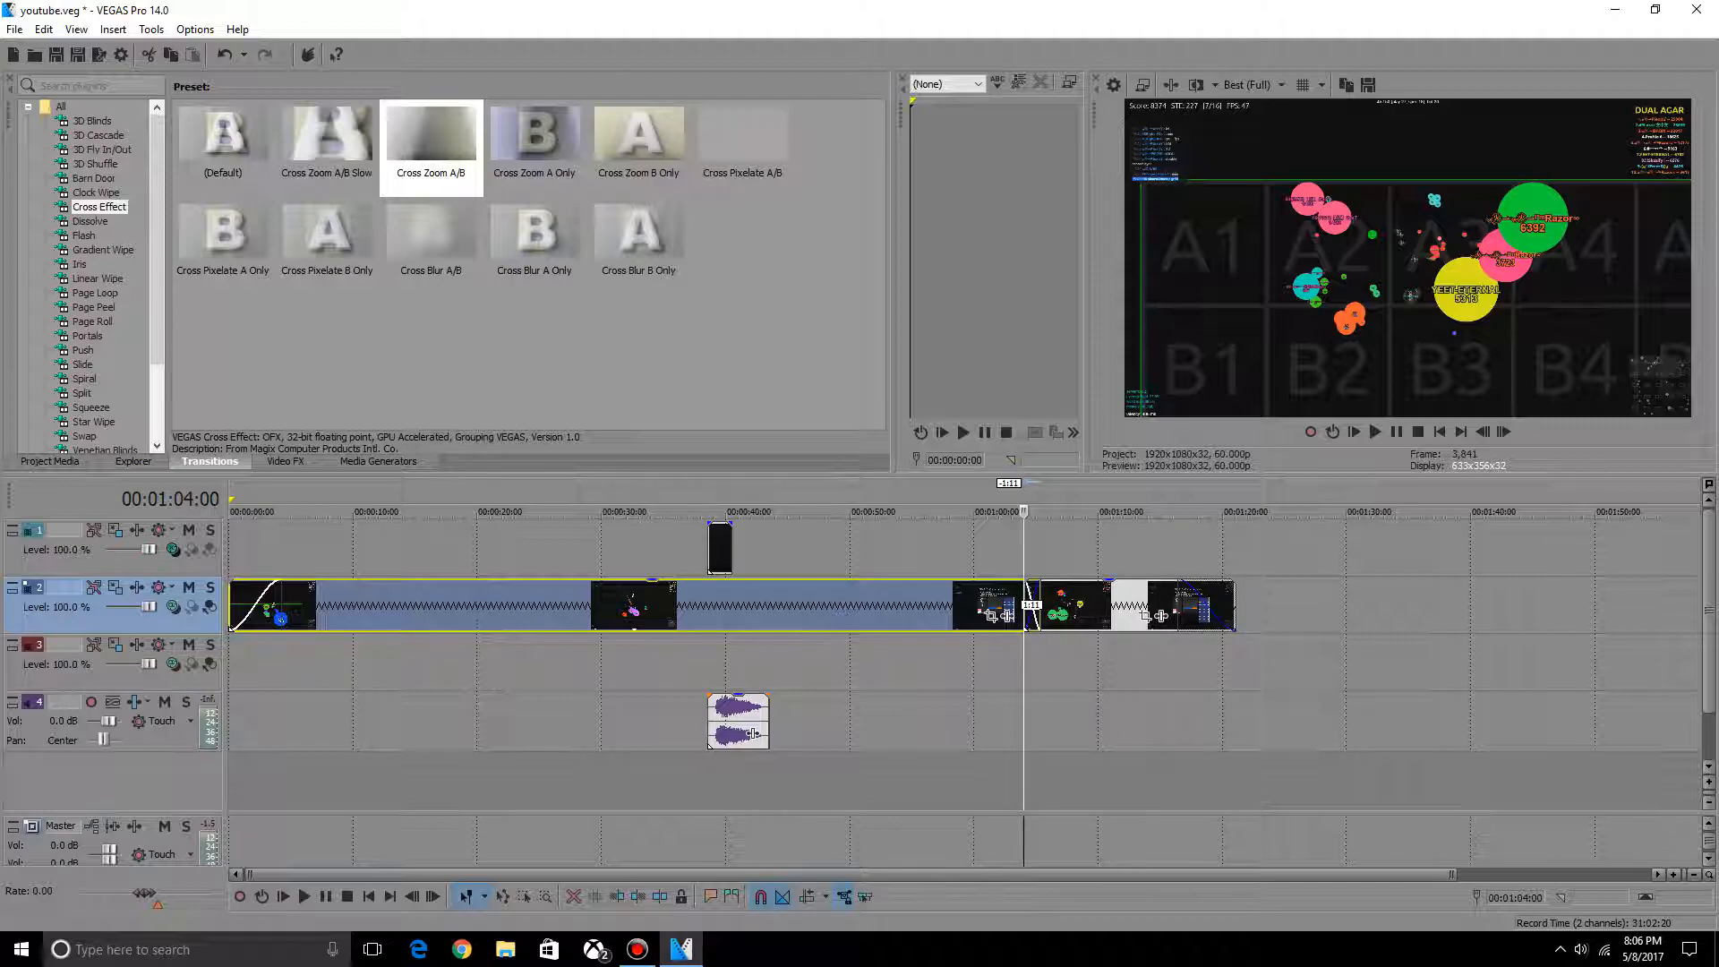
- Apply the Cross Zoom A/B transition to the overlap between the two gameplay pieces, keeping its preset settings
left_click(430, 143)
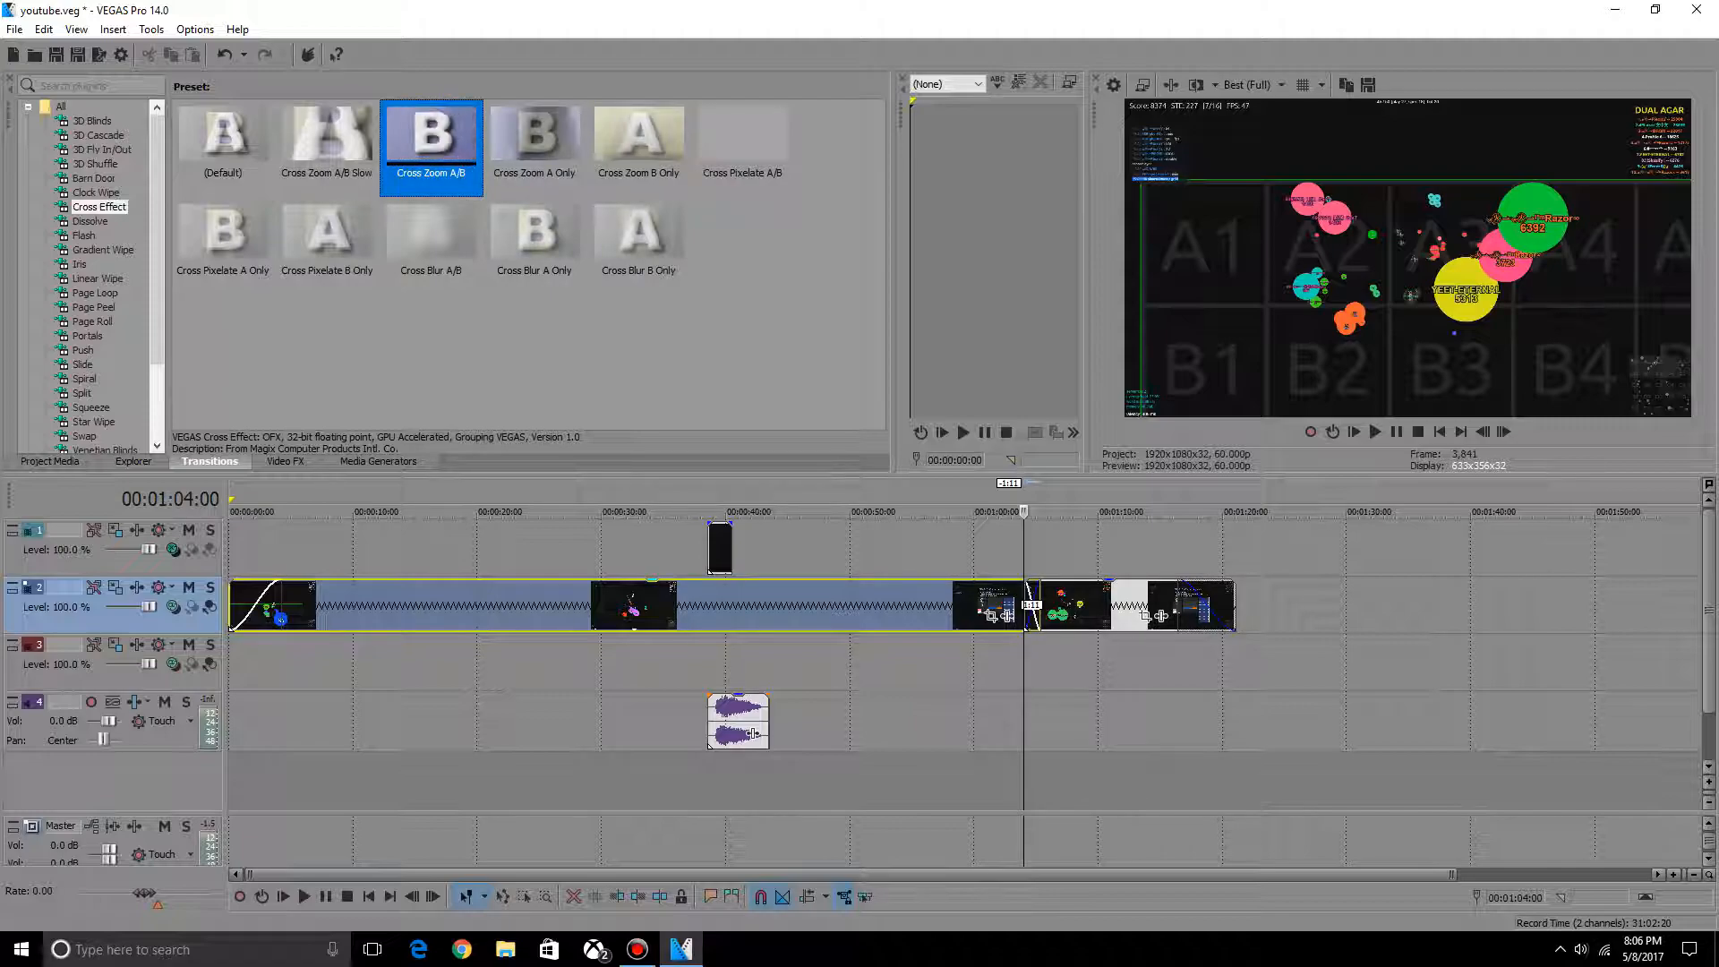
left_click_drag(431, 147, 1031, 605)
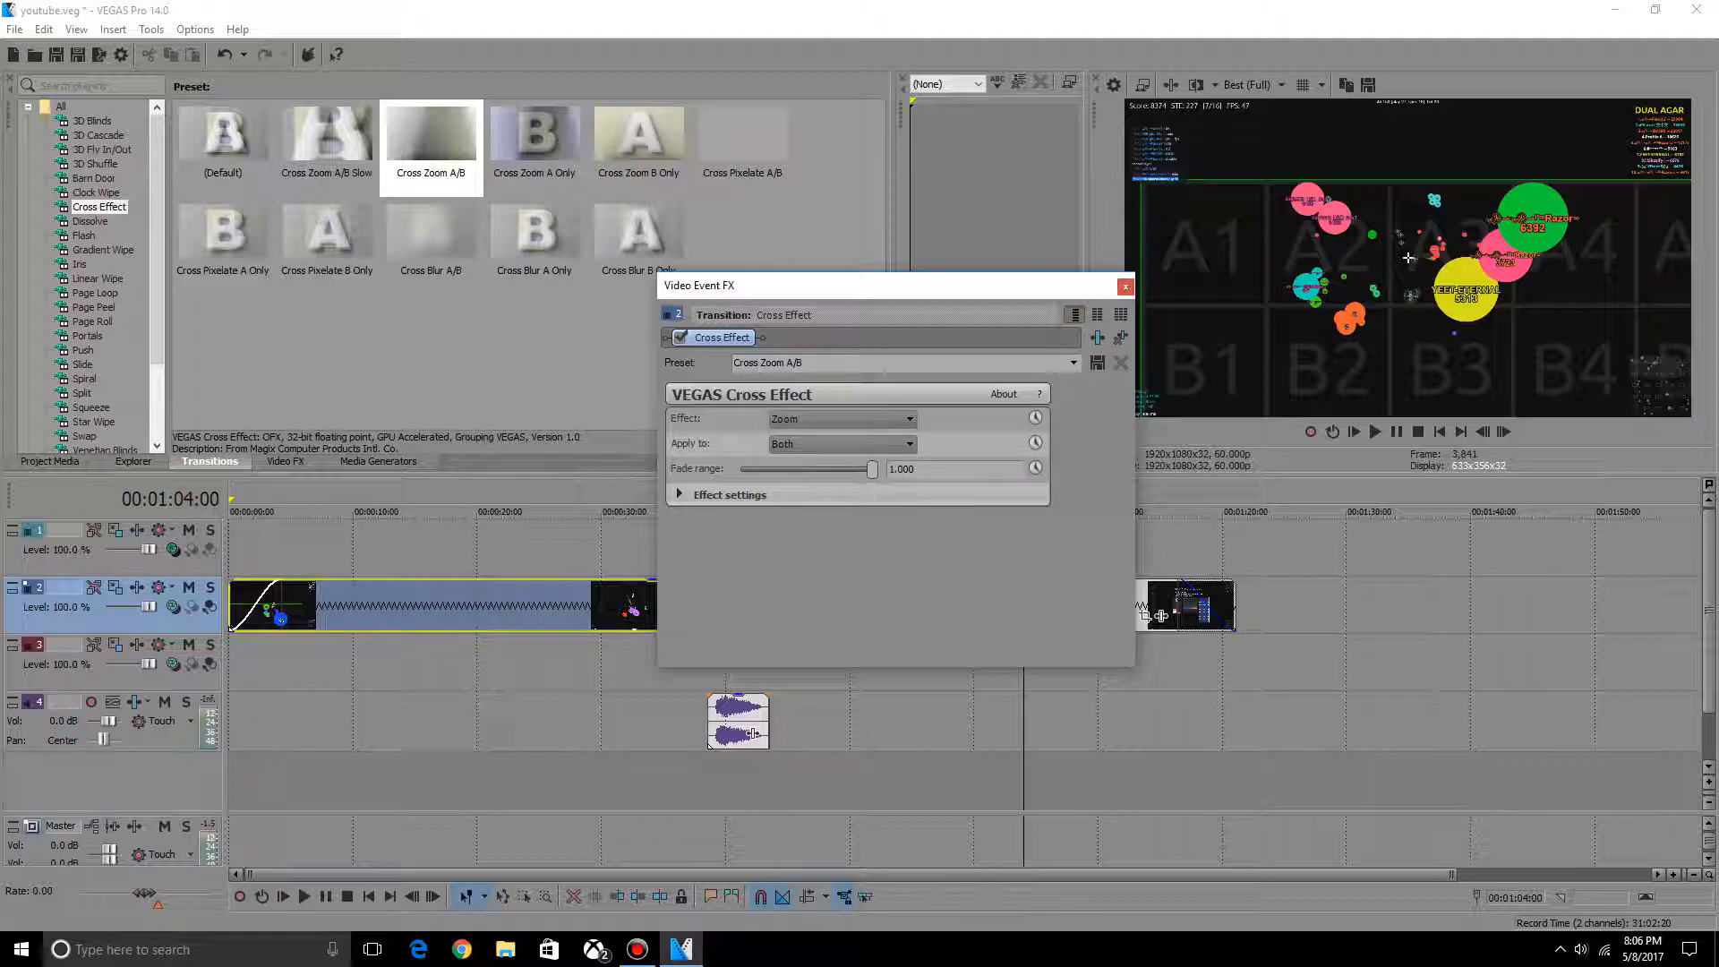
left_click(1097, 362)
left_click(1017, 380)
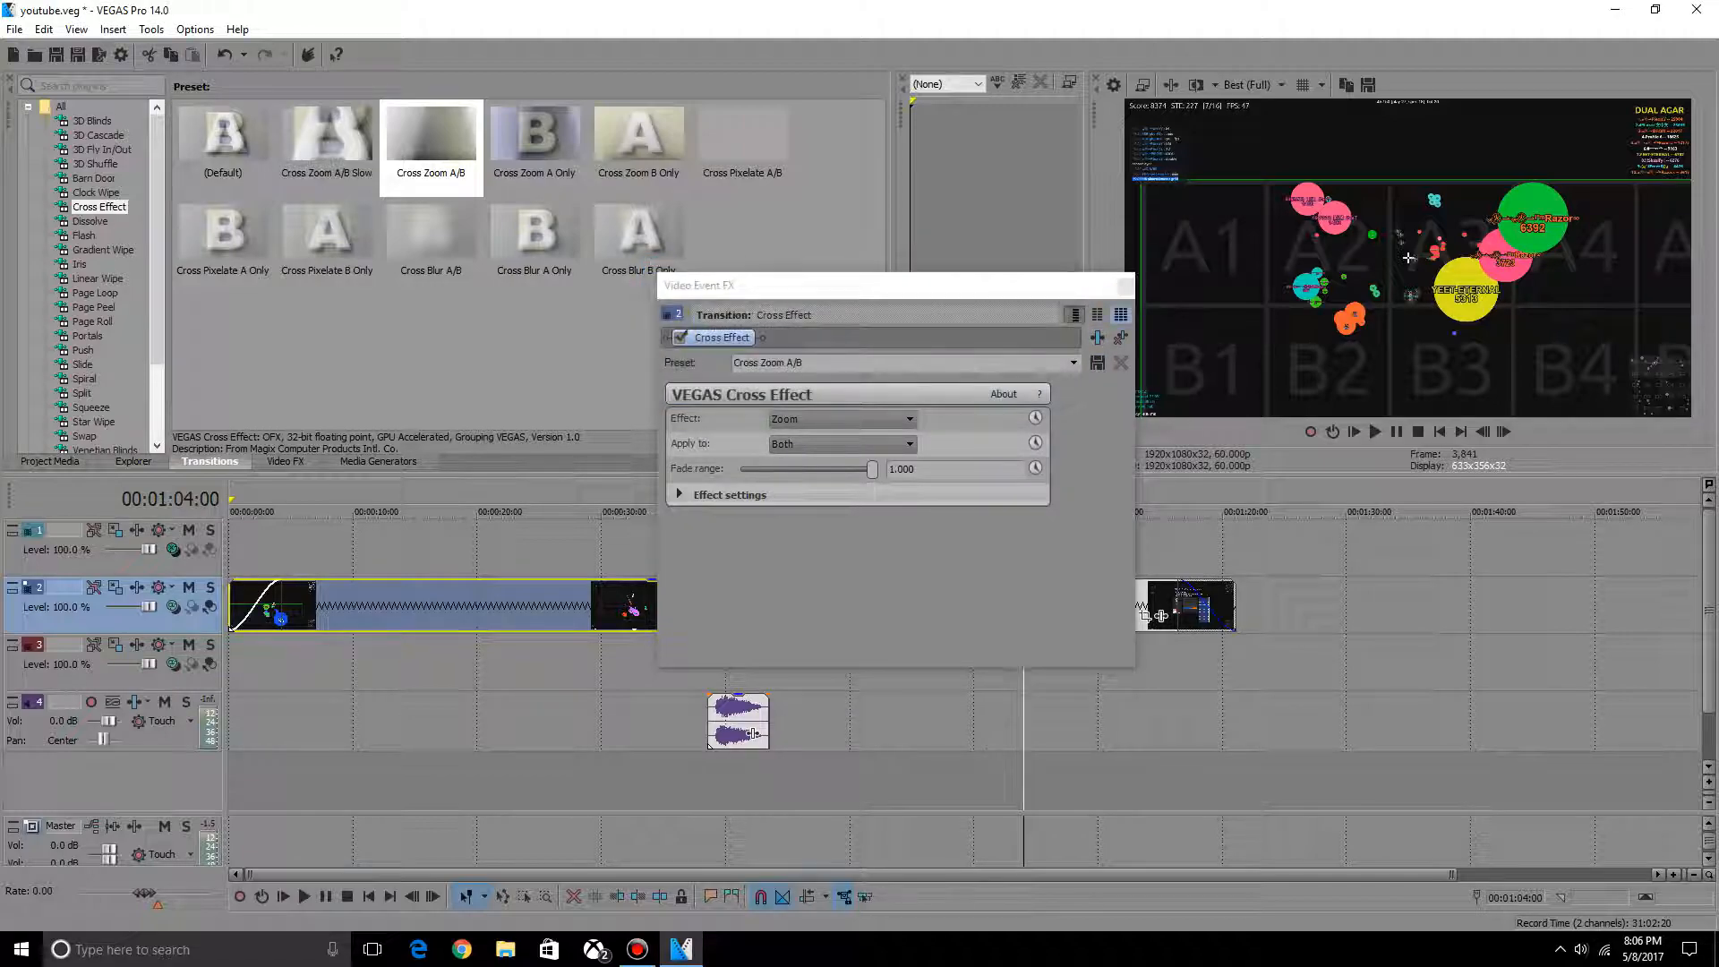
left_click(1124, 287)
- Play the cross zoom transition between the two gameplay pieces, and step through it back and forth to check how it looks
key("space")
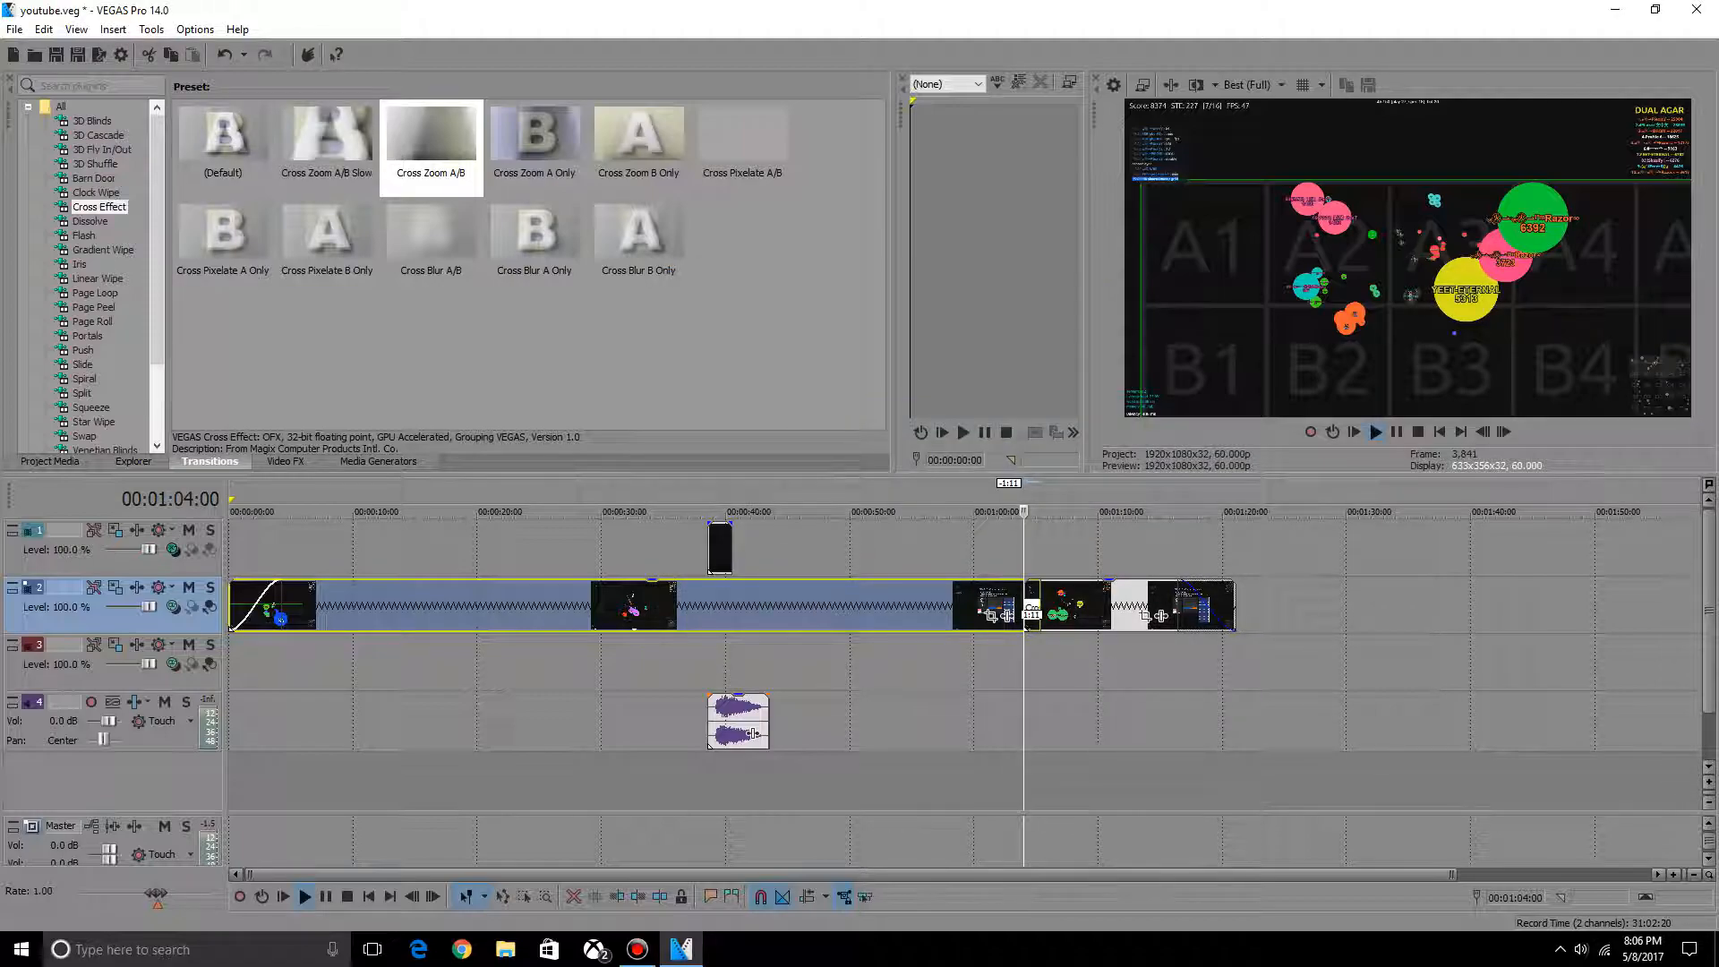
key("space")
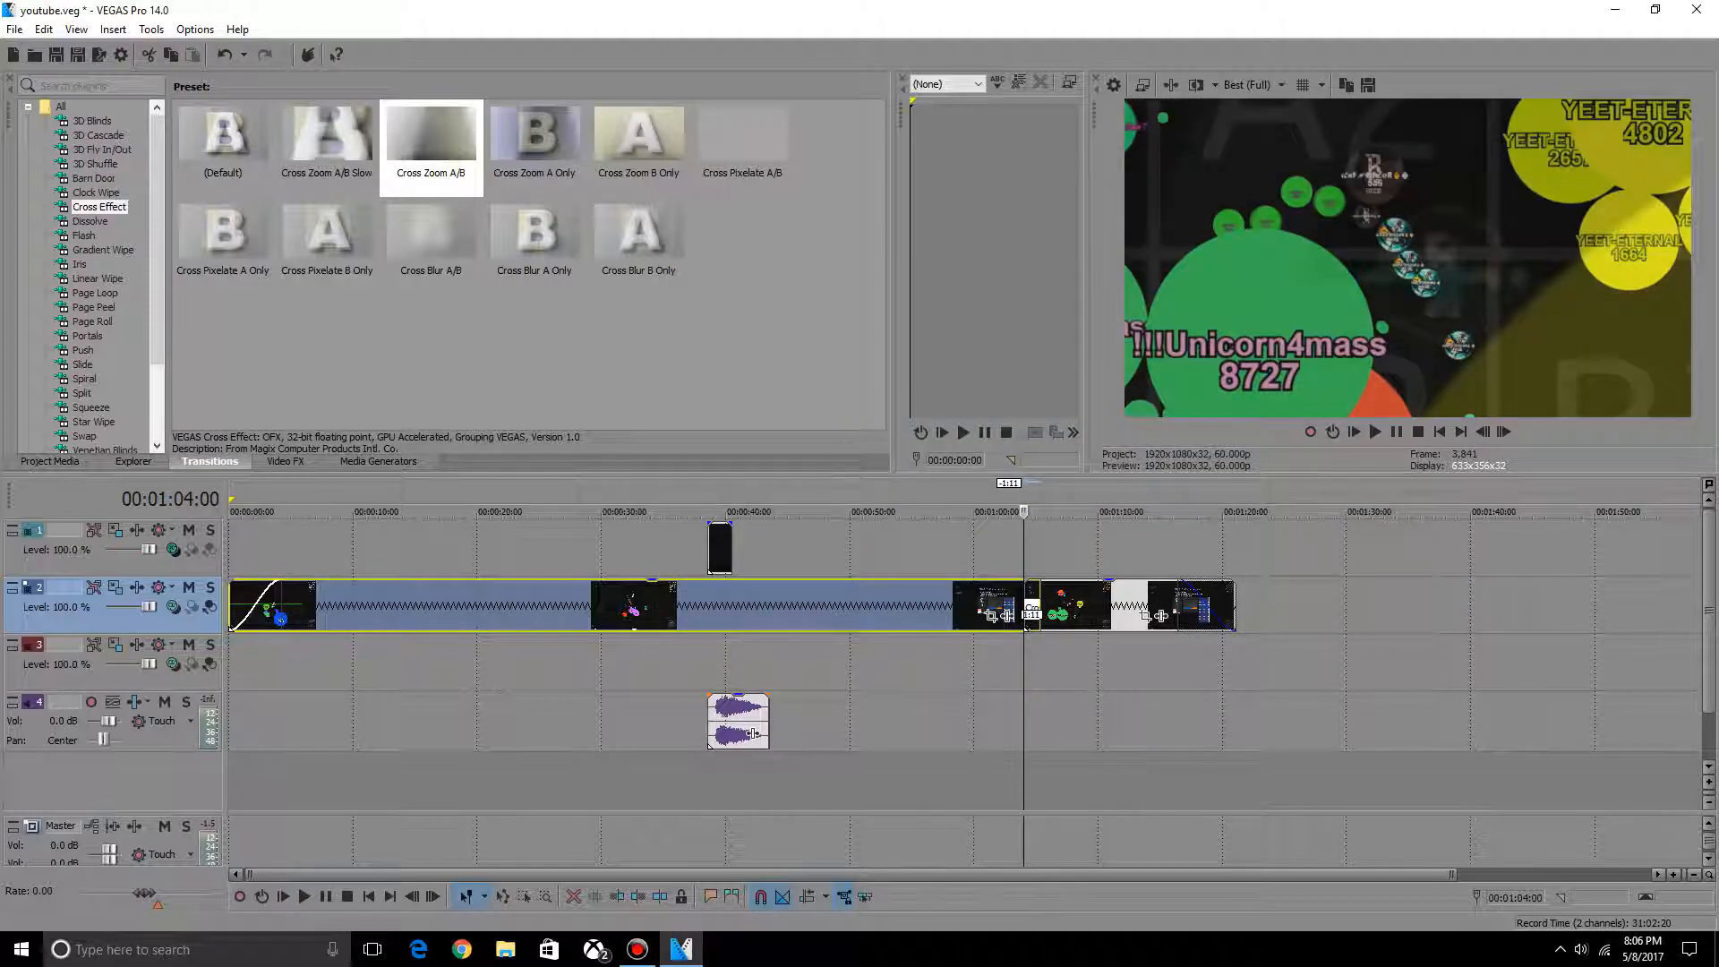
key("Left")
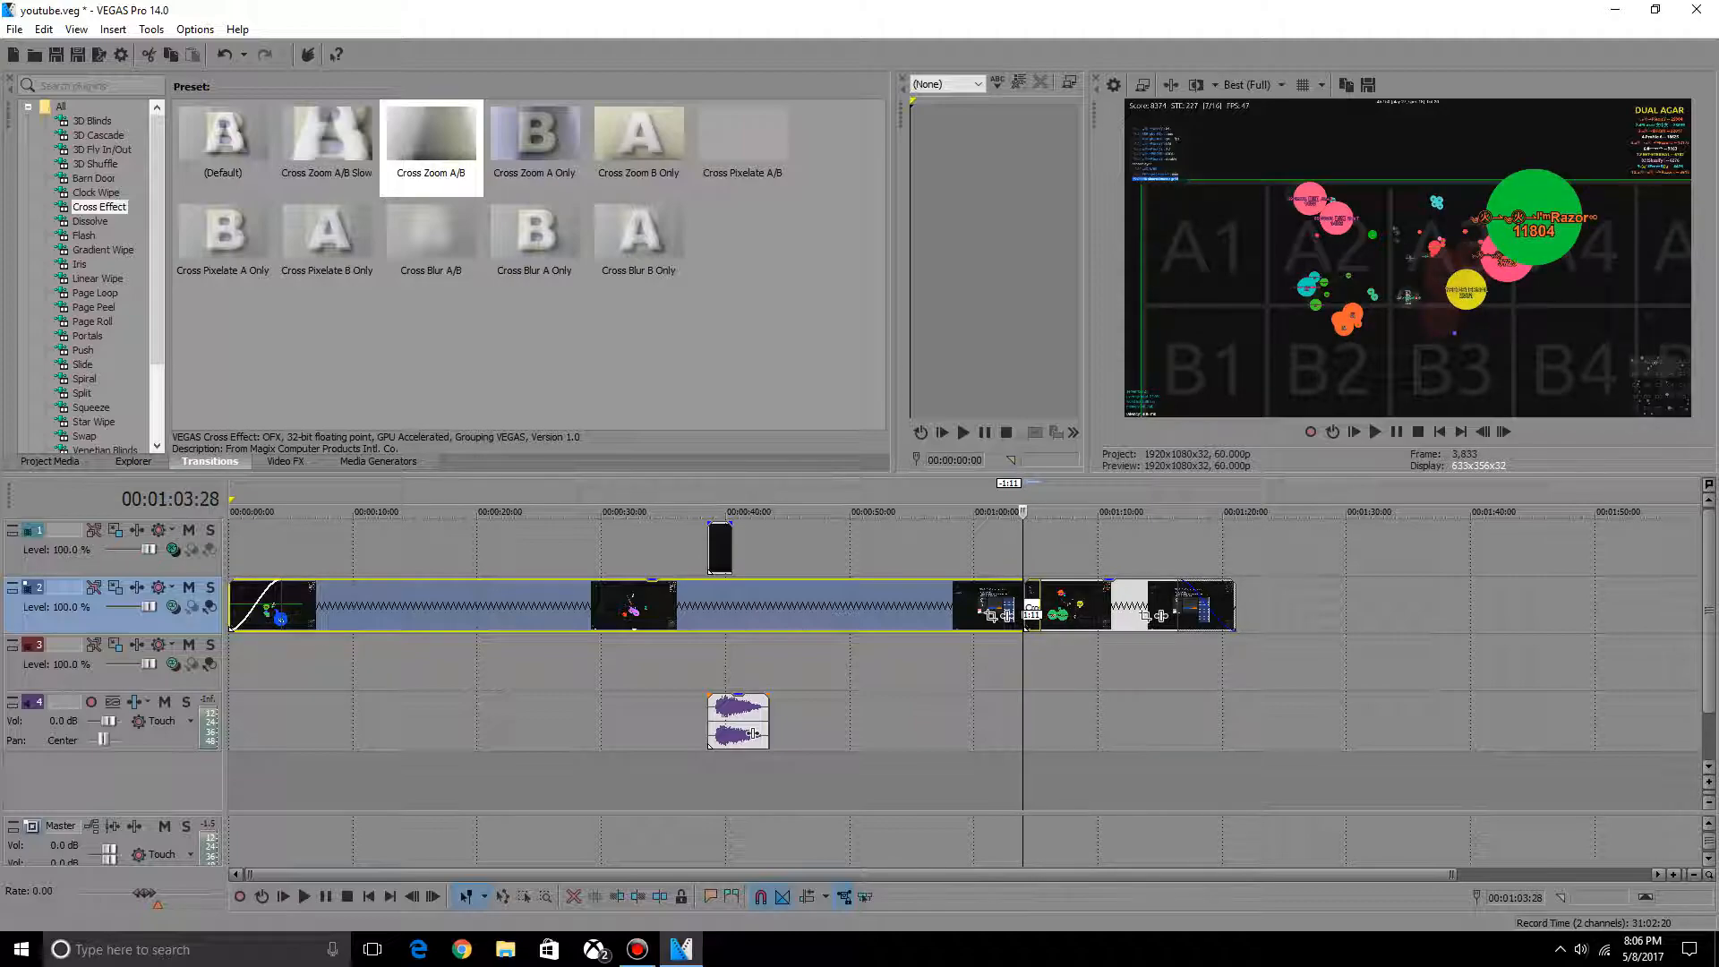
key("Right")
key("Right")
key("Right")
key("Right")
key("Right")
key("Right")
key("Right")
key("Right")
key("Right")
key("Right")
key("Right")
key("Right")
key("Right")
key("Right")
key("Right")
key("Right")
key("Right")
key("Right")
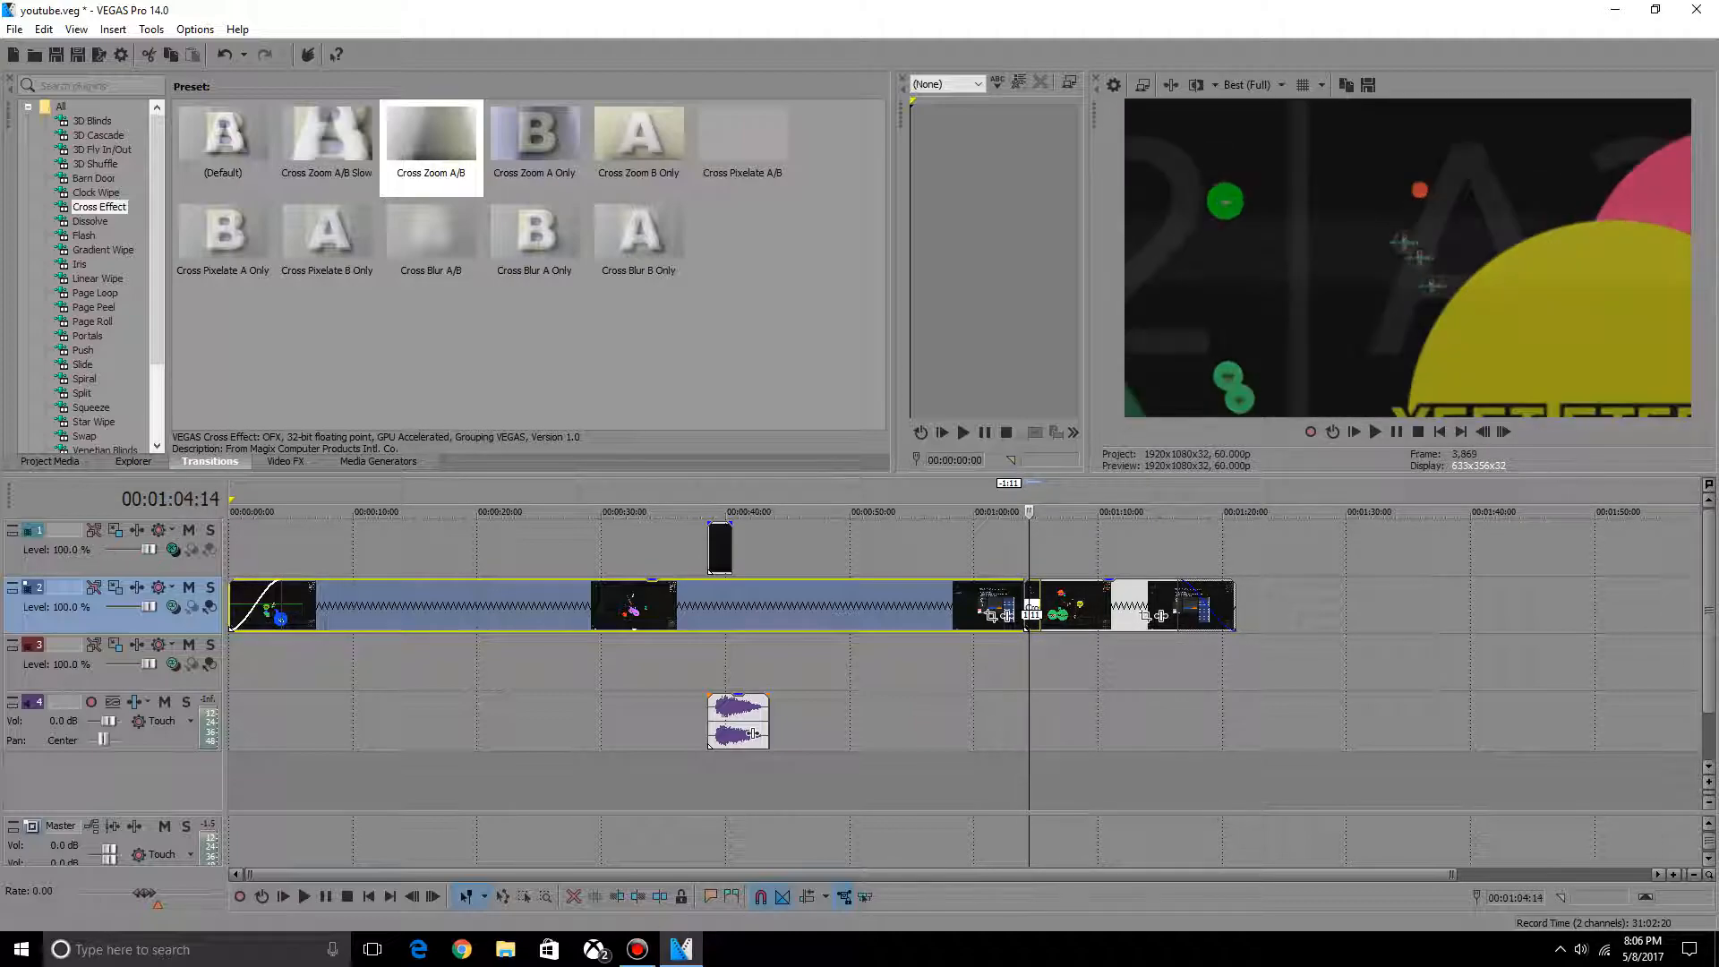
key("Right")
key("Right")
key("Right")
key("Right")
key("Right")
key("Right")
key("Right")
key("Right")
key("Right")
key("Right")
key("Right")
key("Right")
key("Right")
key("Right")
key("Right")
key("Right")
key("Right")
key("Right")
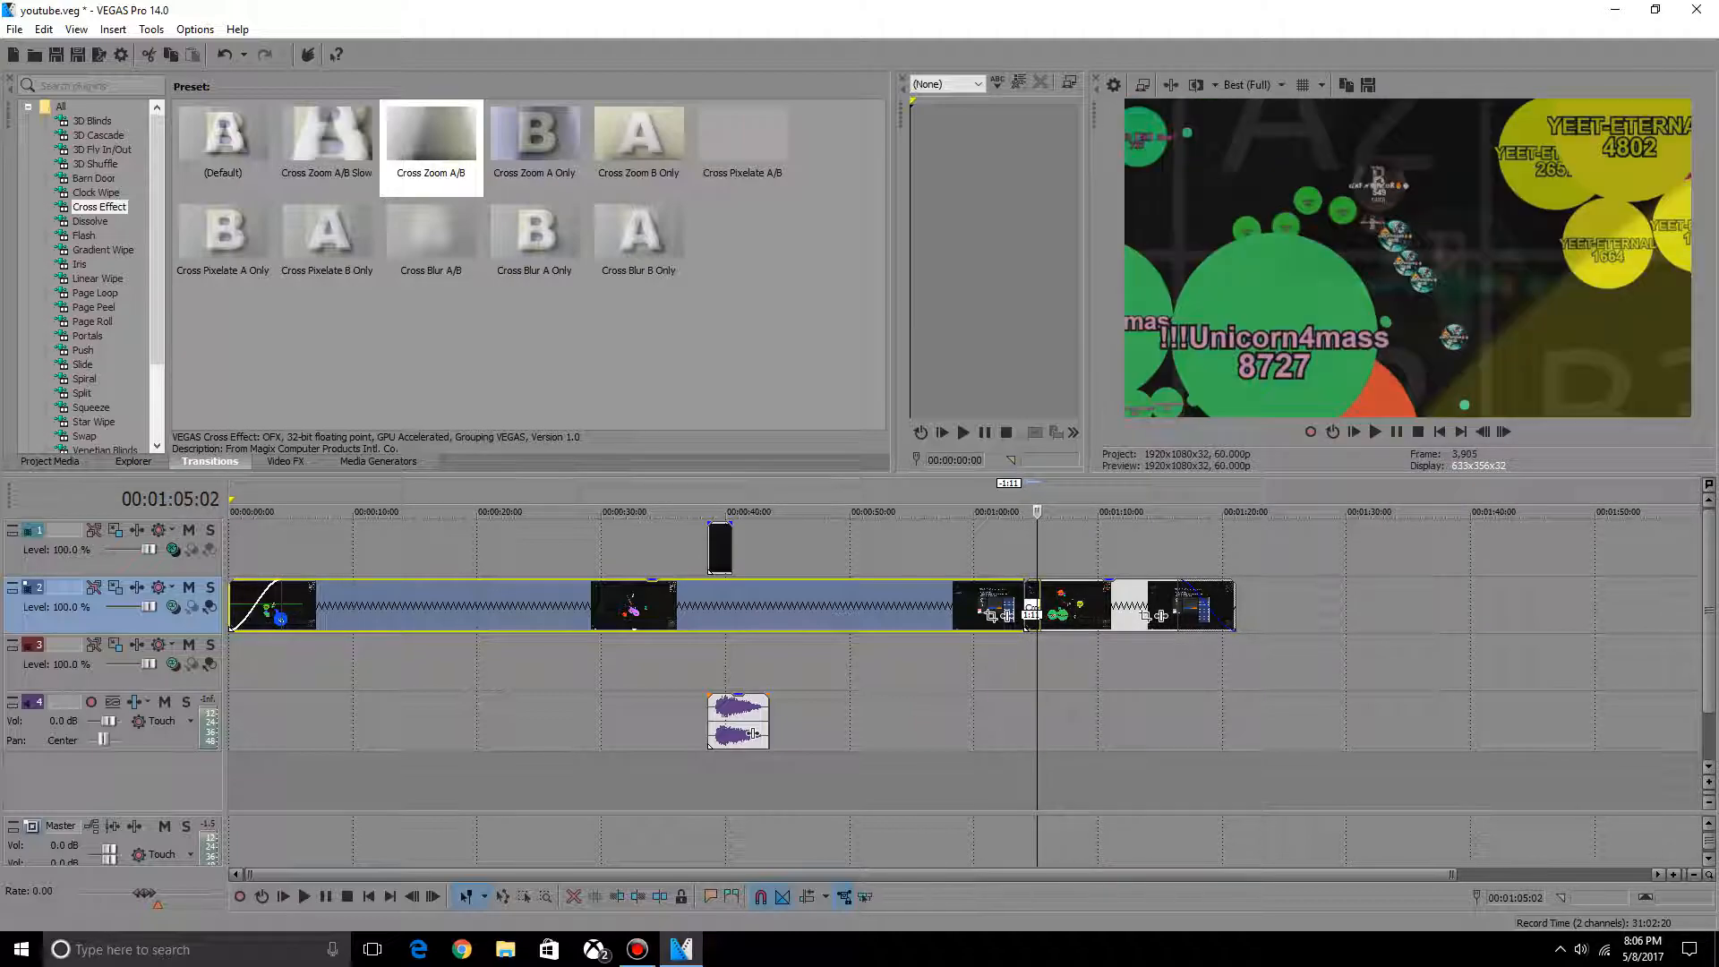
key("Right")
key("Right")
key("Right")
key("Right")
key("Right")
key("Right")
key("Right")
key("Right")
key("Right")
key("Right")
key("Right")
key("Right")
key("Right")
key("Right")
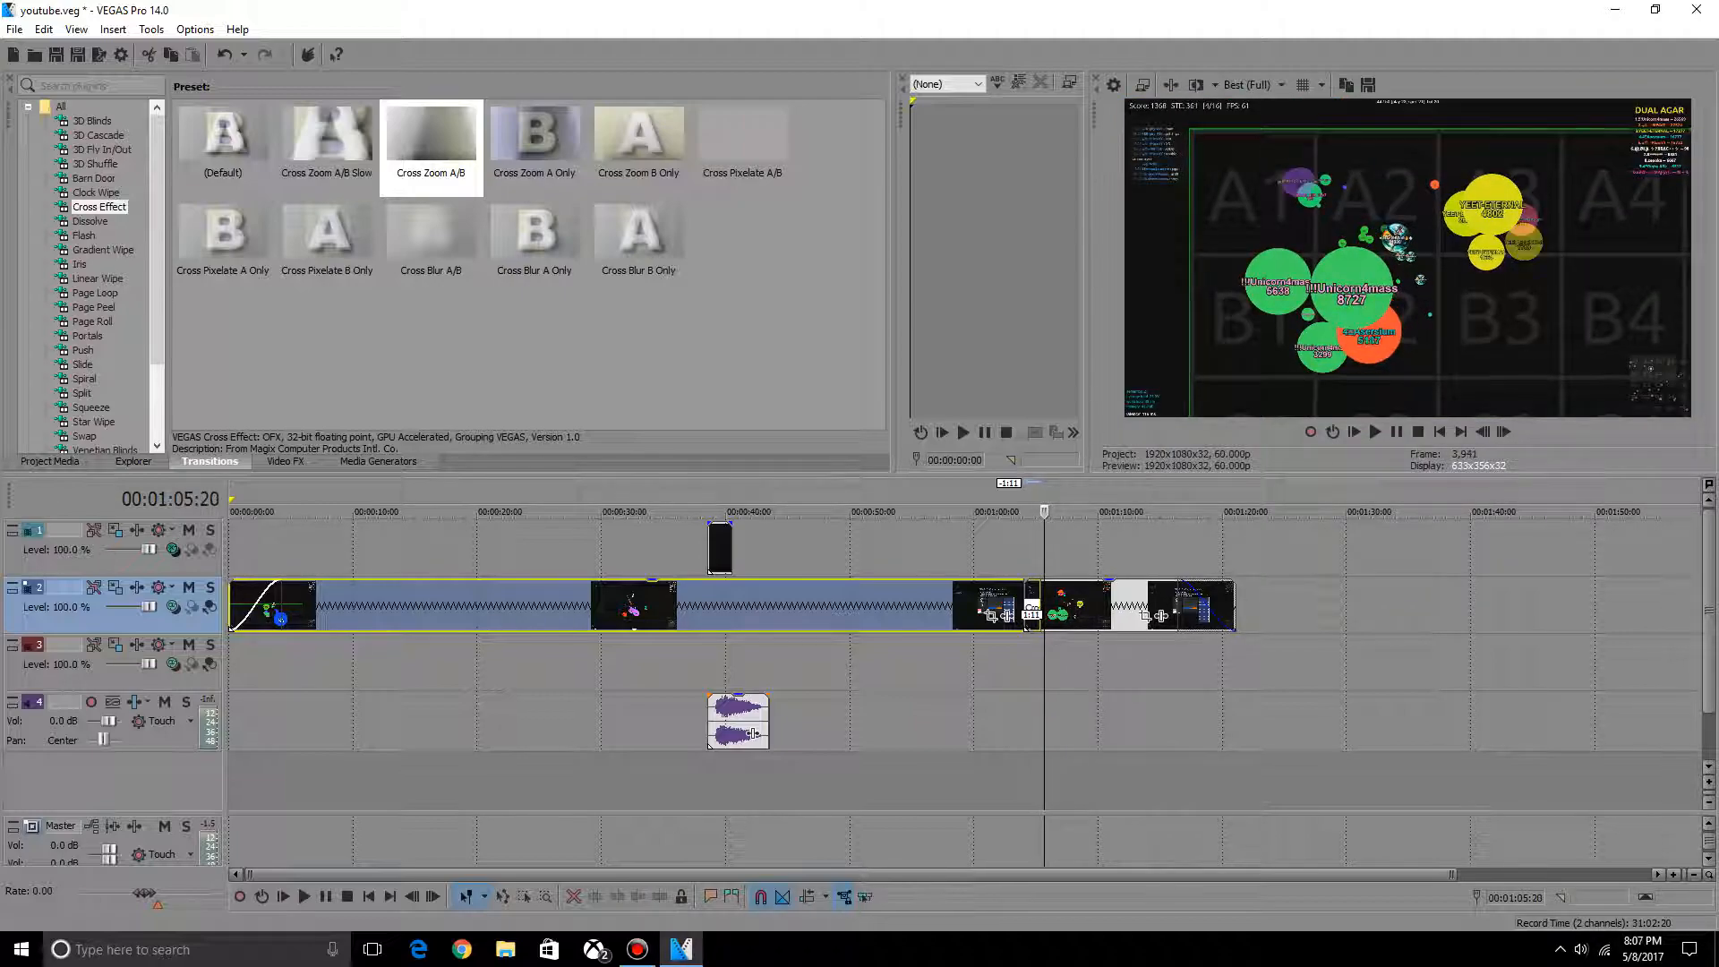
key("Left")
key("Left")
key("Left")
key("Left")
key("Left")
key("Left")
key("Left")
key("Left")
key("Left")
key("Left")
key("Left")
key("Left")
key("Left")
key("Left")
key("Left")
key("Left")
key("Left")
key("Left")
key("Left")
key("Left")
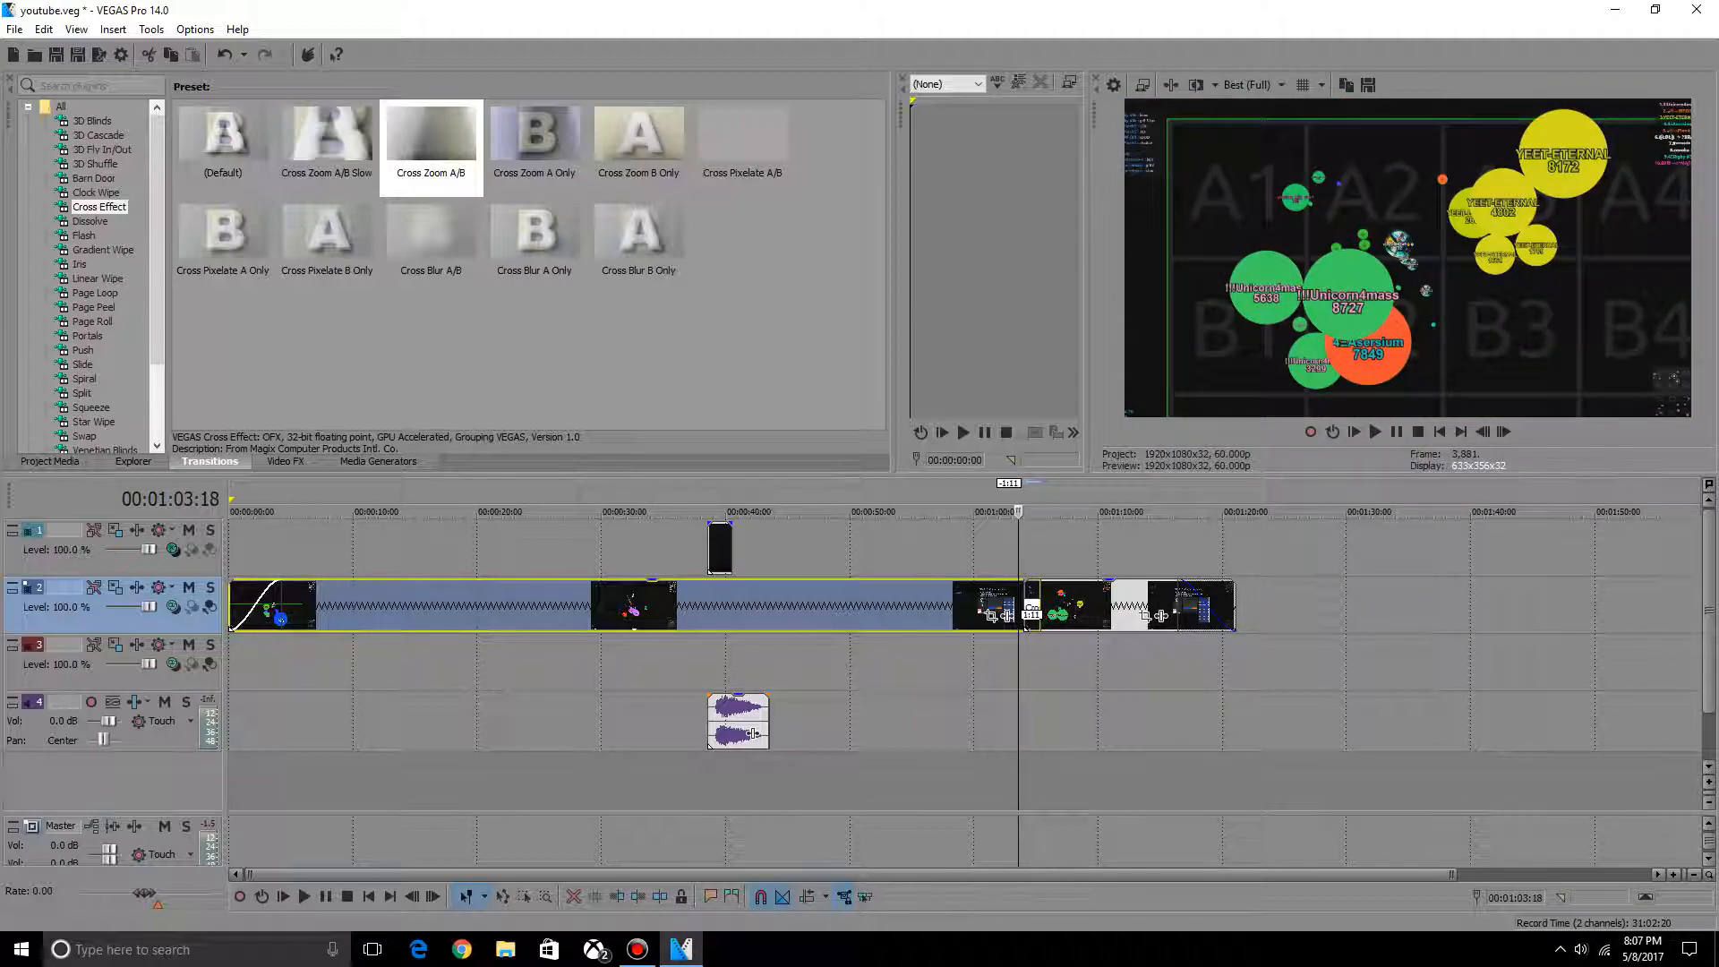
key("Right")
key("Right")
key("Right")
key("Right")
key("Right")
key("Right")
key("Right")
key("Right")
key("Right")
key("Right")
key("Right")
key("Right")
key("Right")
key("Right")
key("Right")
key("Right")
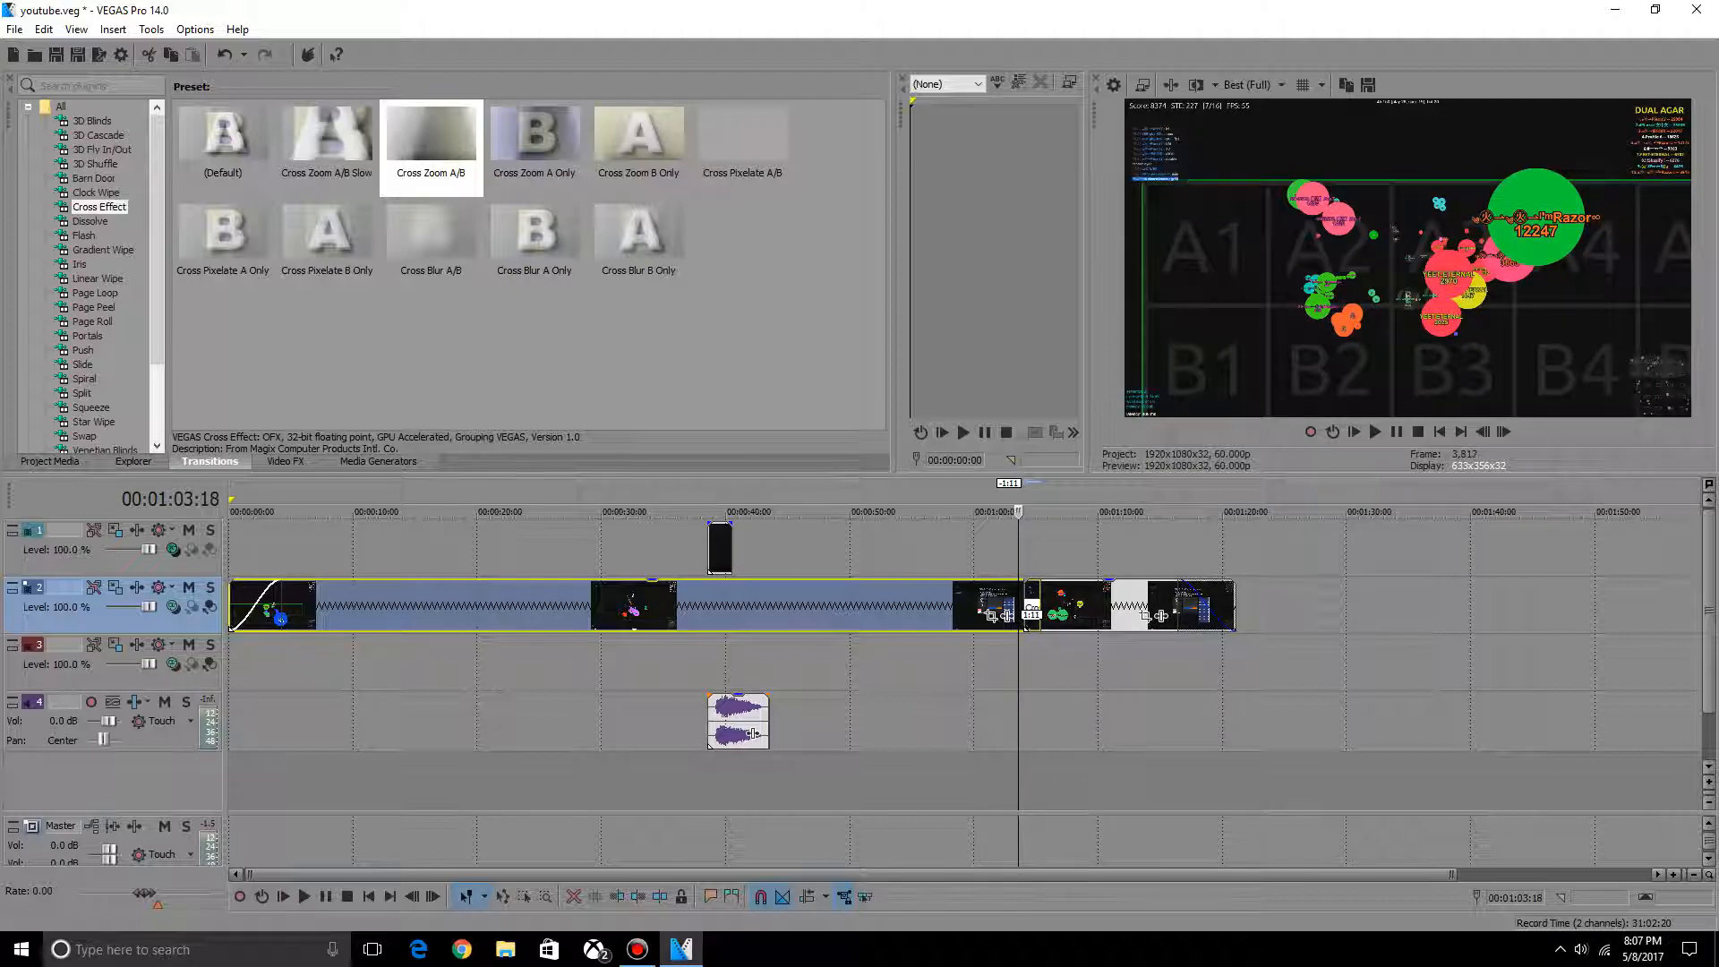
key("Right")
key("Right")
key("Right")
key("Right")
key("Right")
key("Right")
key("Right")
key("Right")
key("Right")
key("Right")
key("Right")
key("Right")
key("Right")
key("Right")
key("Right")
key("Right")
key("Right")
key("Right")
key("Right")
key("Right")
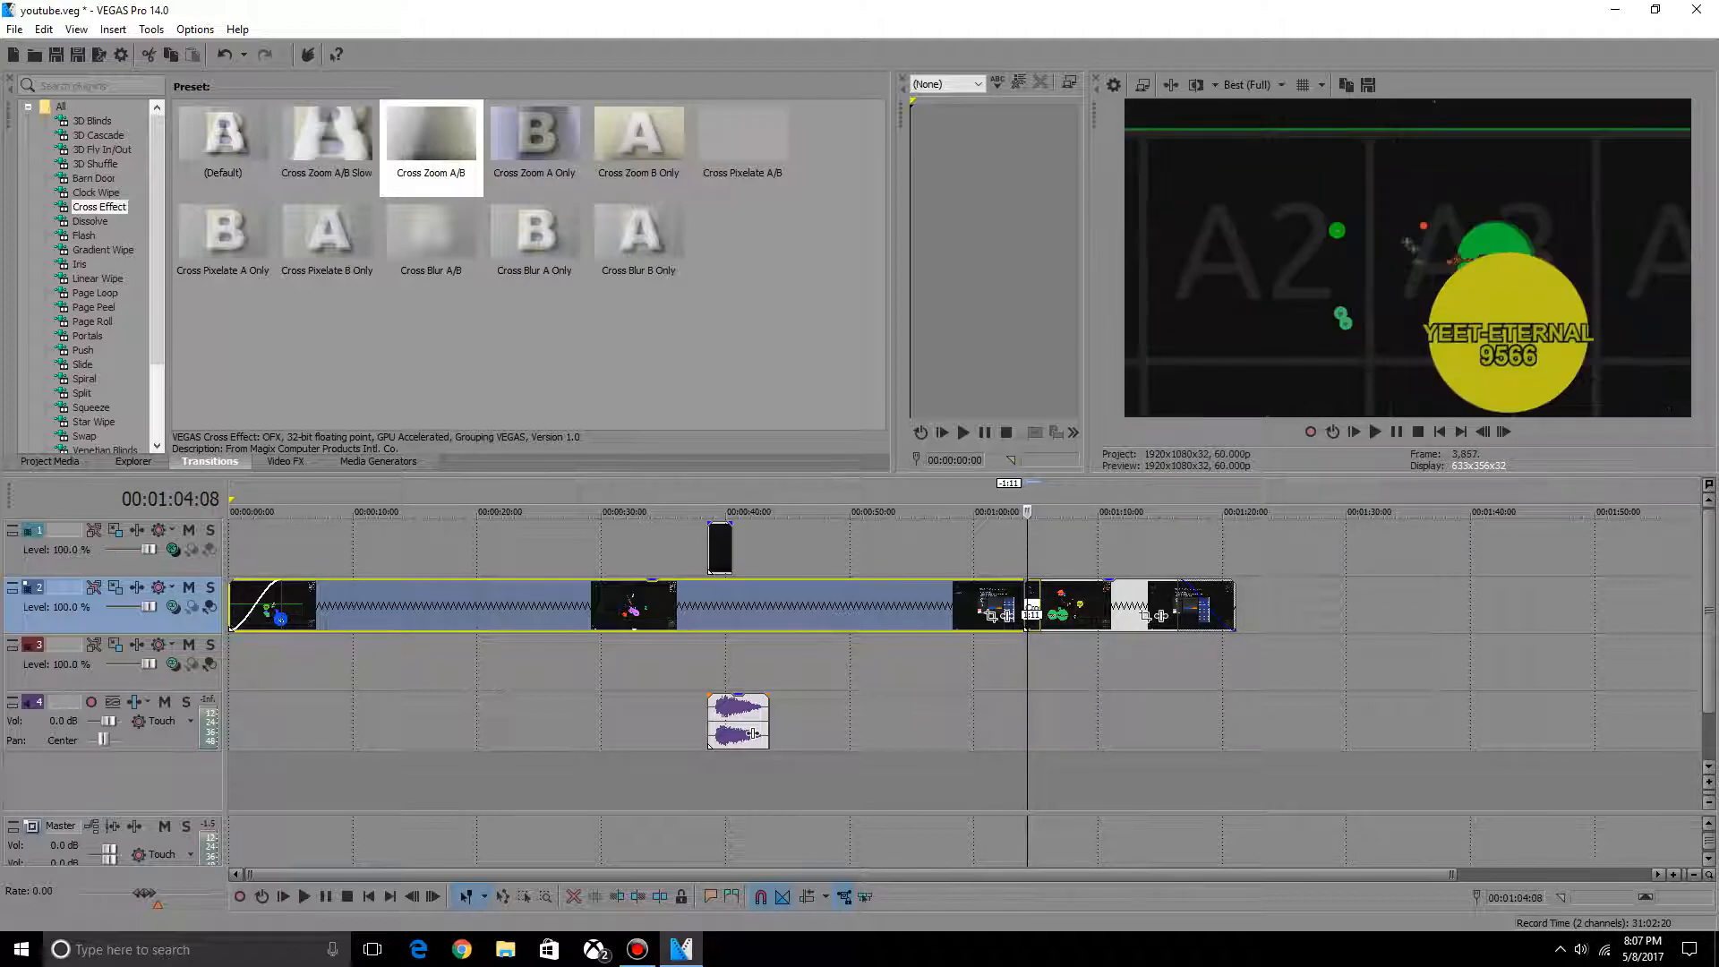
- Step through the cross zoom between the two gameplay pieces up to 00:01:05:02 and back to 00:01:04:18, examining the zoom and blend
key("Right")
key("Right")
key("Right")
key("Right")
key("Right")
key("Right")
key("Right")
key("Right")
key("Right")
key("Right")
key("Right")
key("Right")
key("Right")
key("Right")
key("Right")
key("Right")
key("Right")
key("Right")
key("Right")
key("Right")
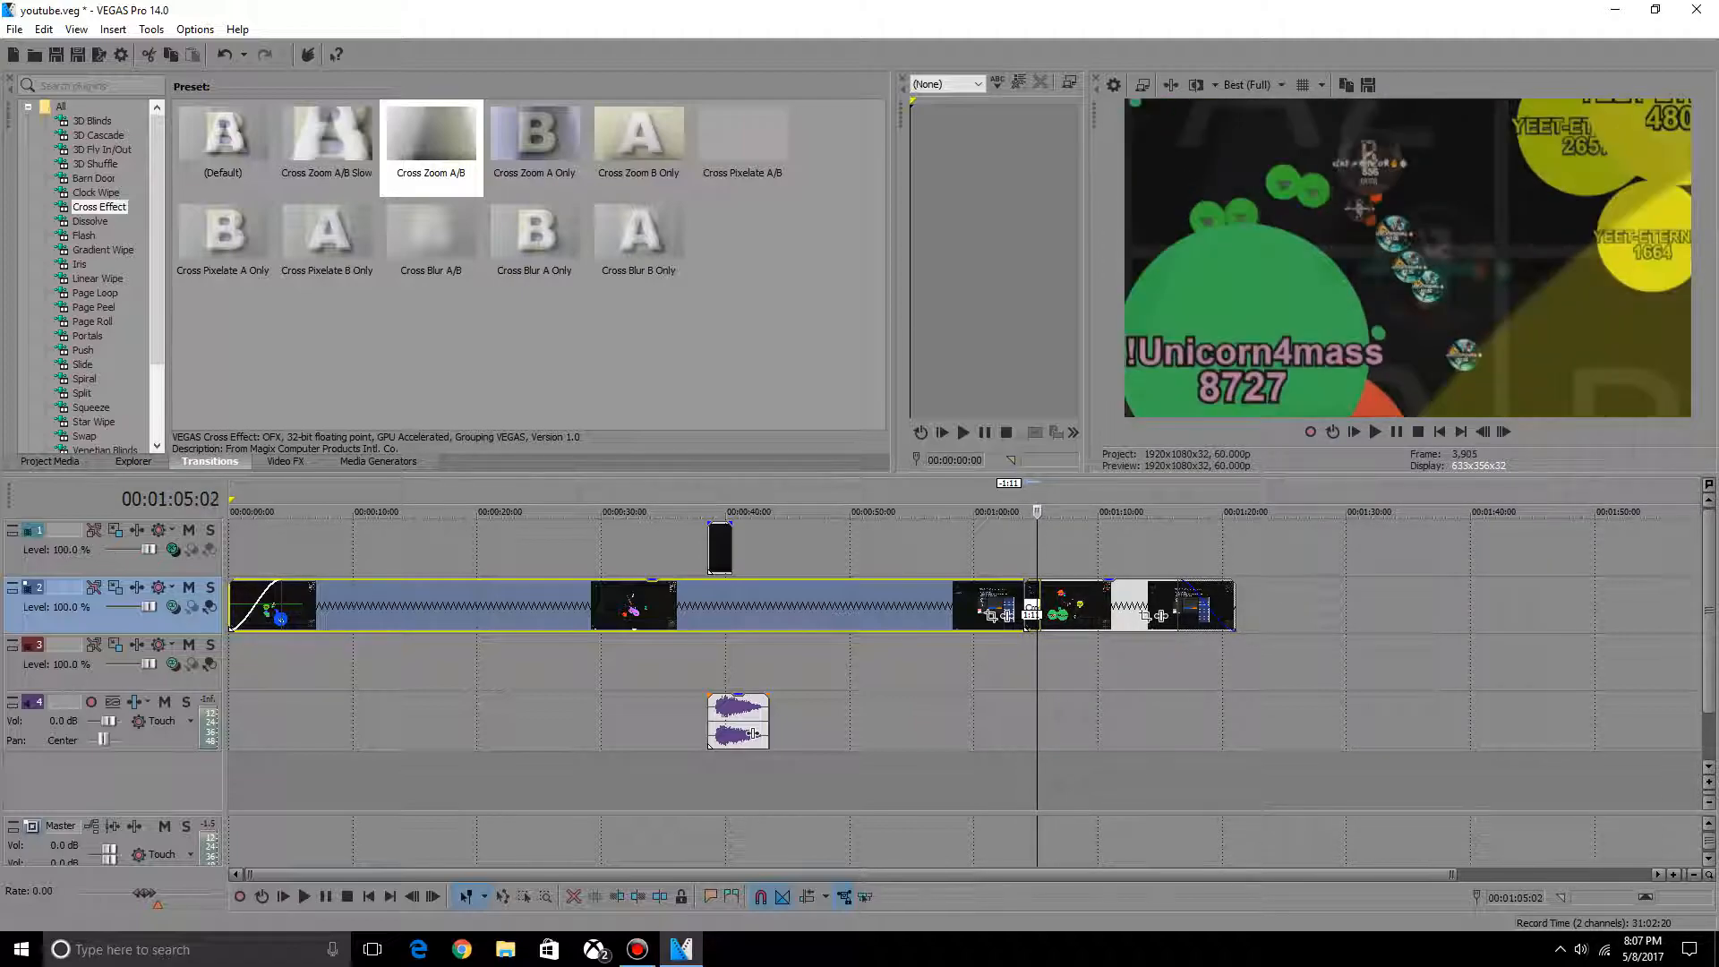
key("Left")
key("Left")
key("Left")
key("Left")
key("Left")
key("Left")
key("Left")
key("Left")
key("Left")
key("Left")
key("Left")
key("Left")
key("Left")
key("Left")
key("Left")
key("Left")
key("Left")
key("Left")
key("Left")
key("Left")
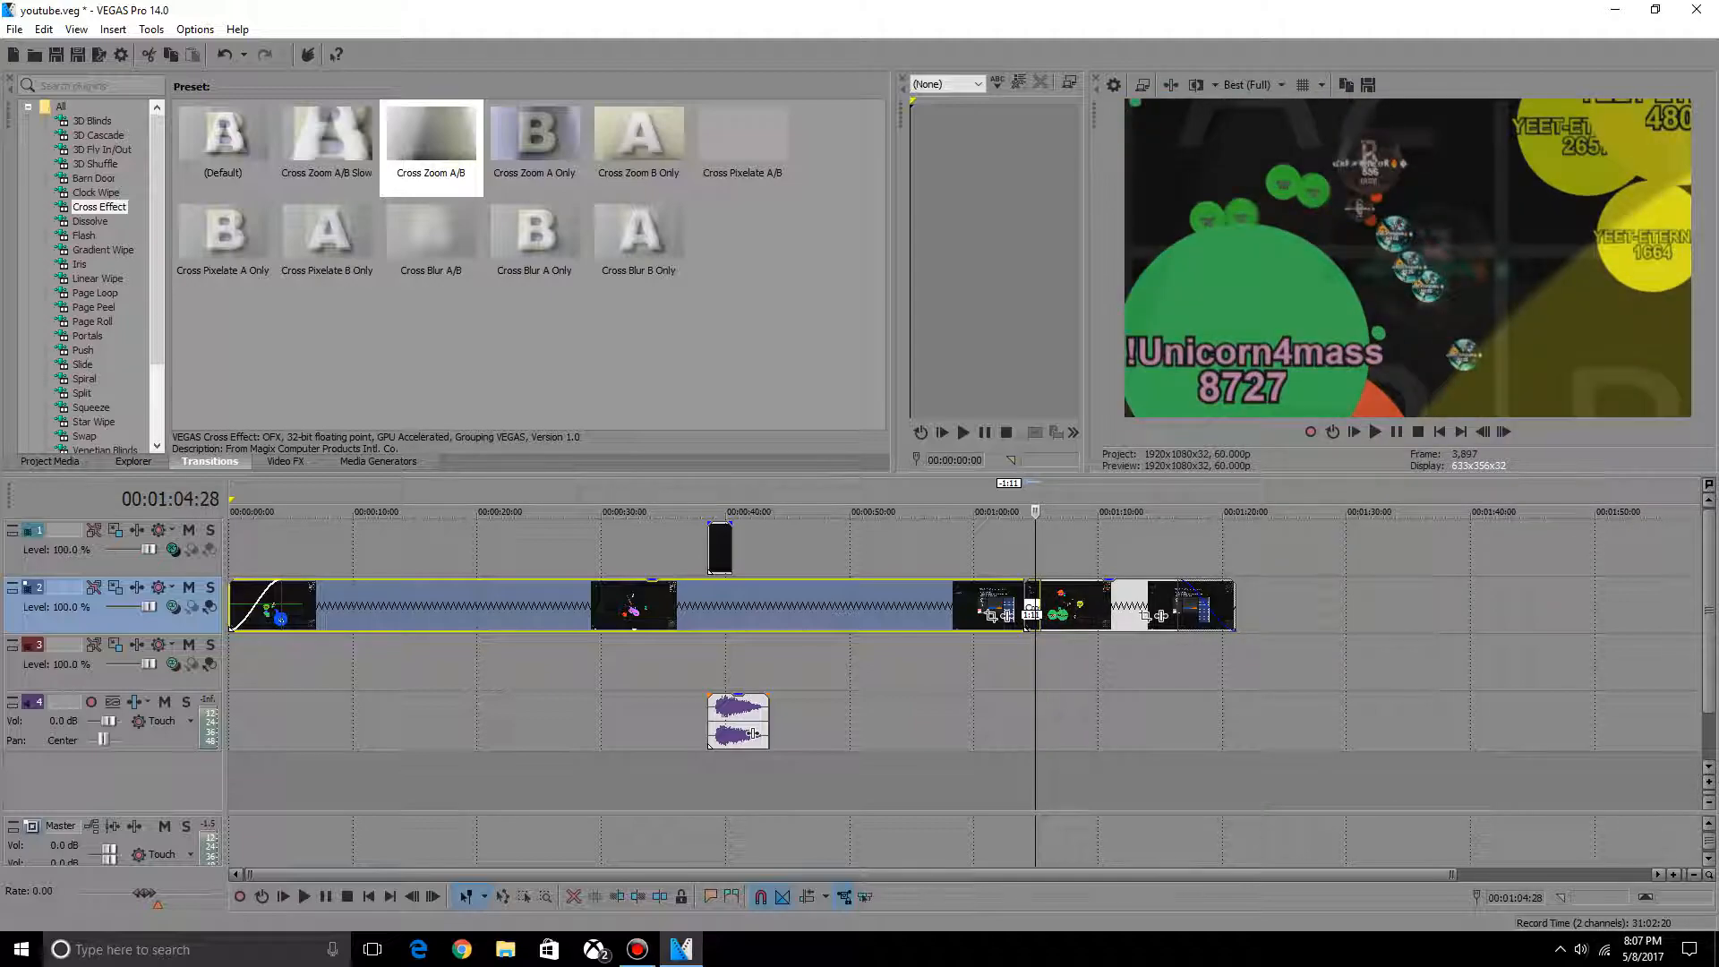
key("Left")
key("Left")
key("Left")
key("Left")
key("Left")
key("Left")
key("Left")
key("Left")
key("Left")
key("Left")
key("Left")
key("Left")
key("Left")
key("Left")
key("Left")
key("Left")
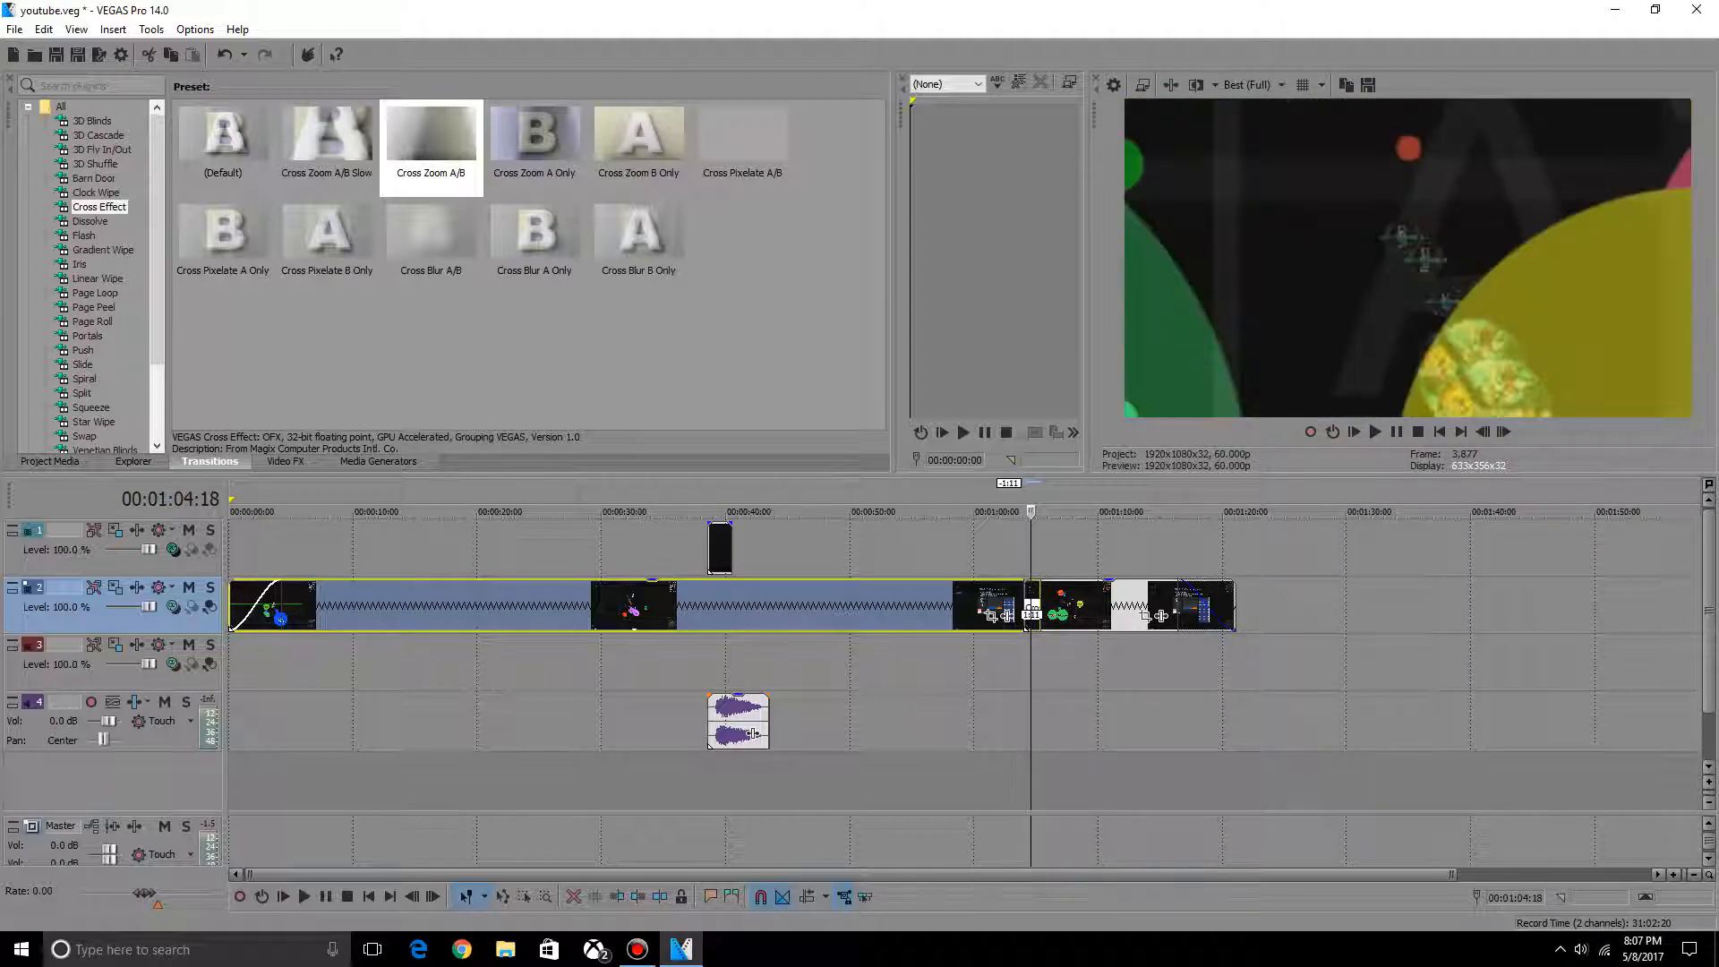
- Select the first gameplay piece and place the playhead within it at 00:00:20:22
left_click(486, 605)
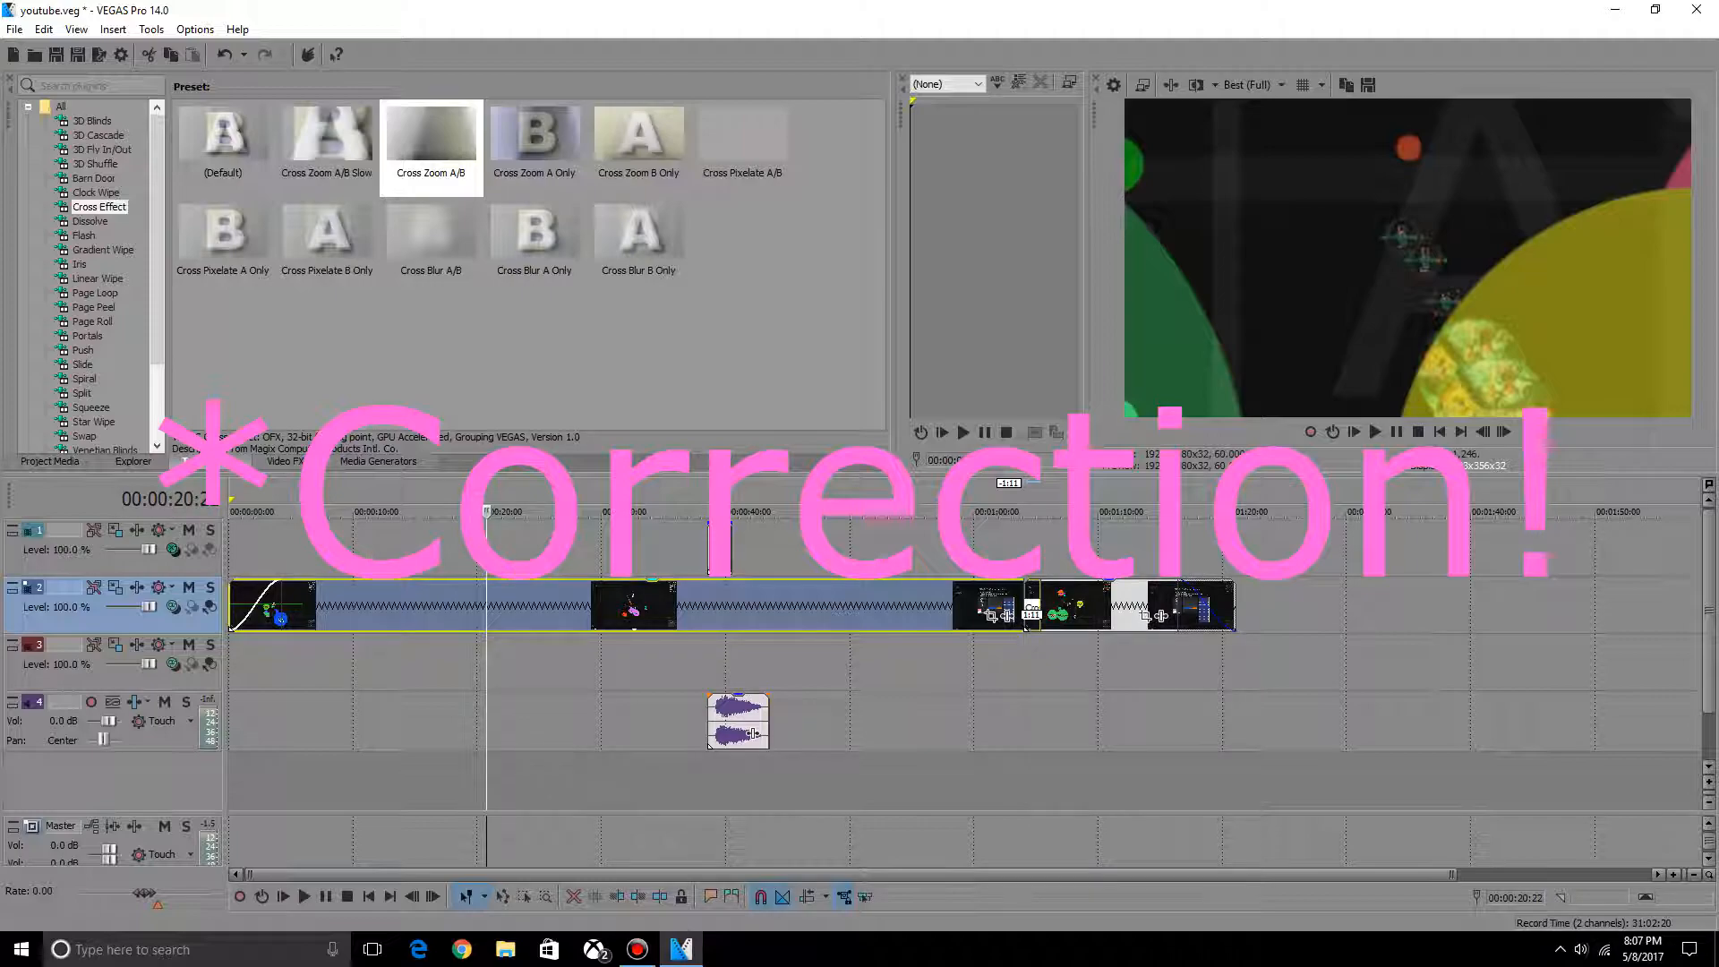